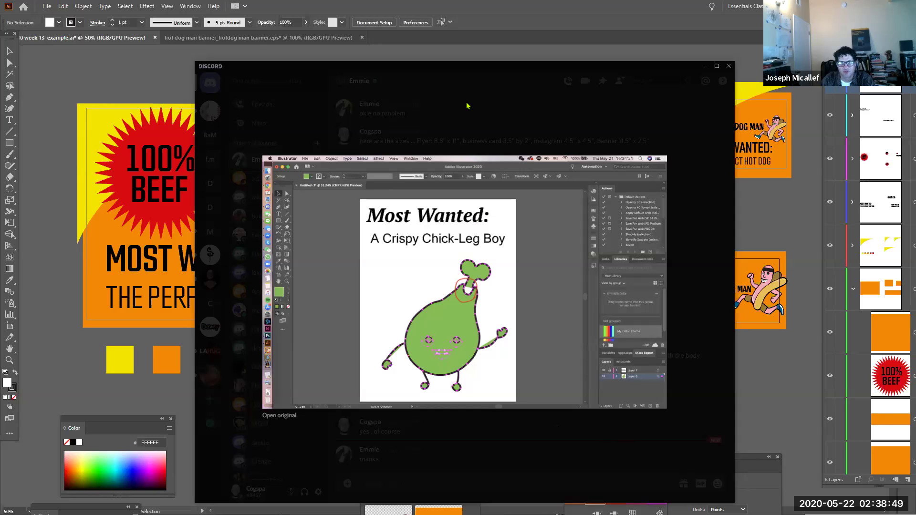
Examine the Chick-Leg Boy screenshot and the chat question about the circled white gap where the stem meets the body
drag(440, 67, 329, 19)
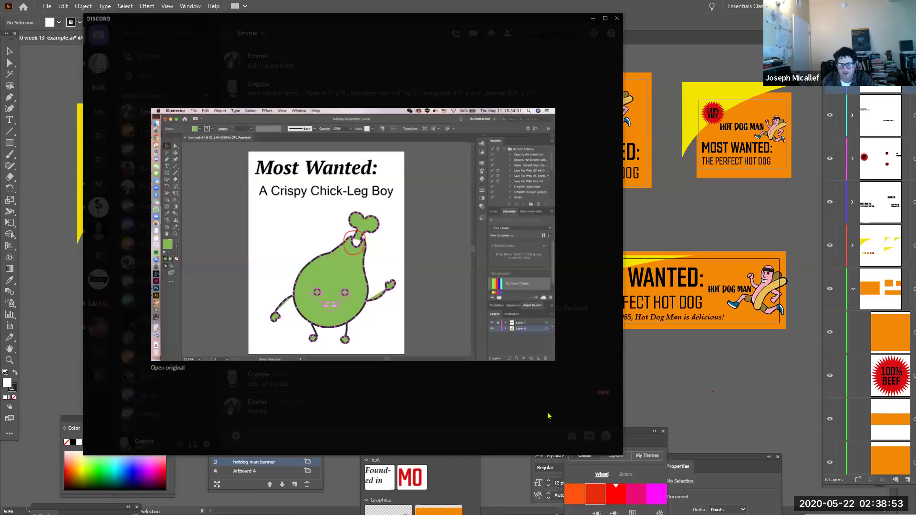
key(Escape)
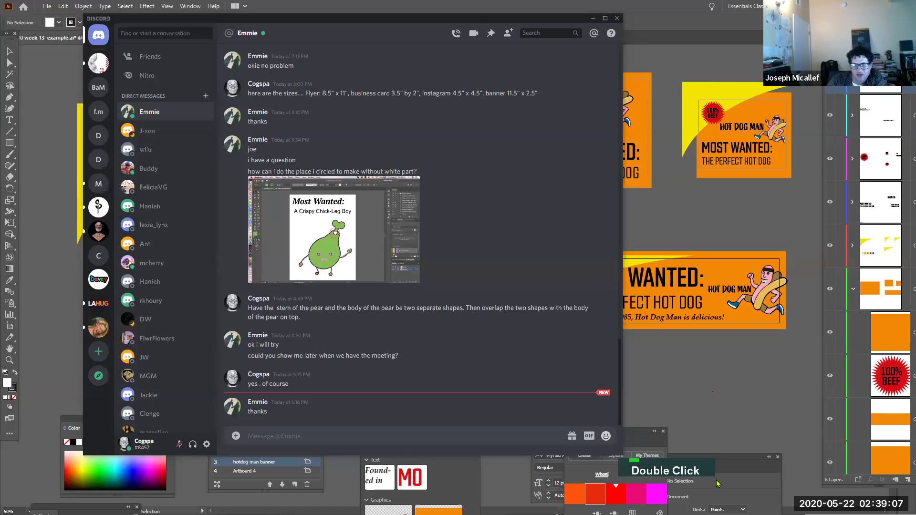
click(610, 456)
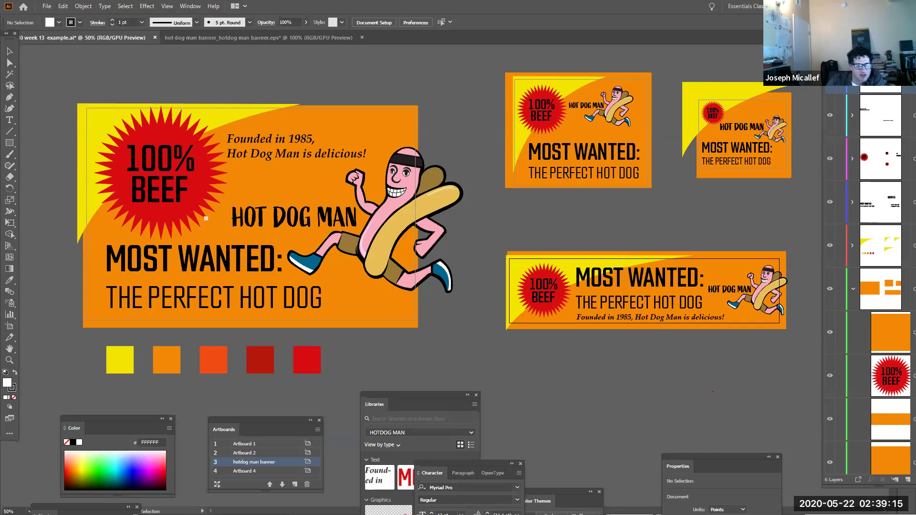
key(alt+Tab)
key(alt+Tab)
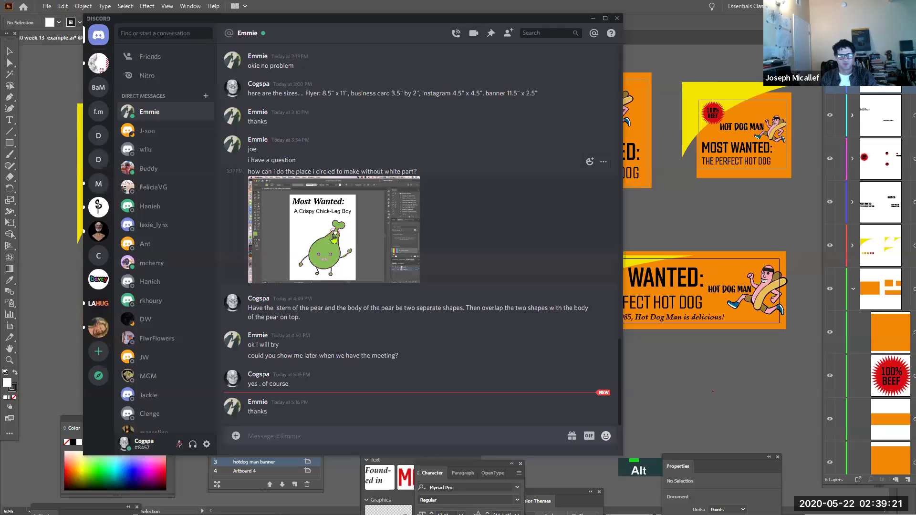
click(336, 240)
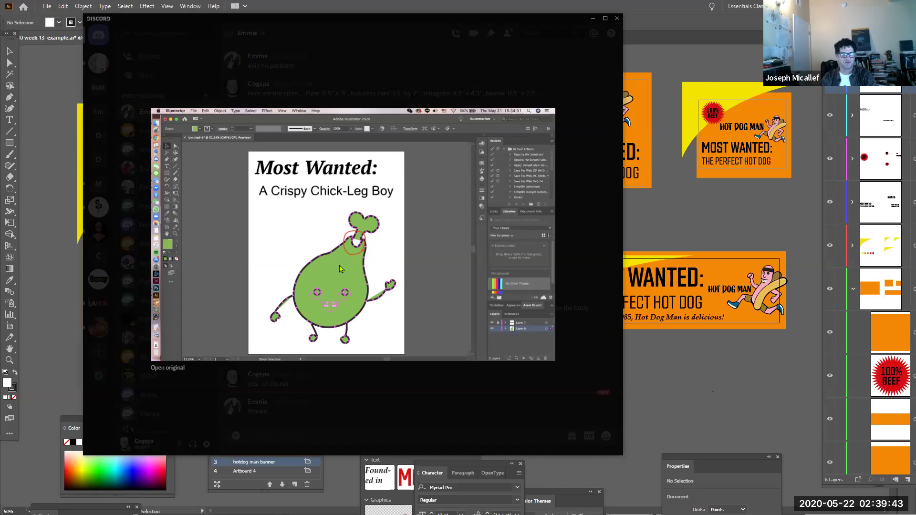
key(alt)
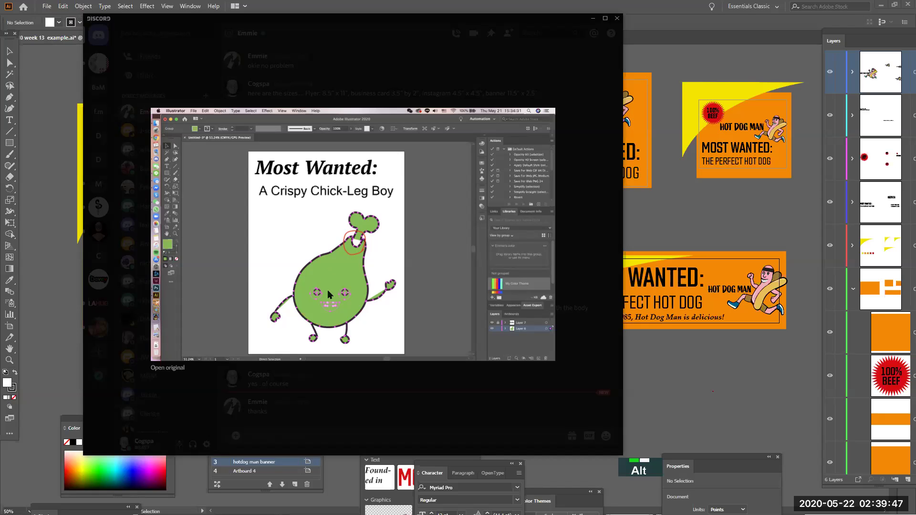
Switch to Illustrator and create a new blank document
key(alt+Tab)
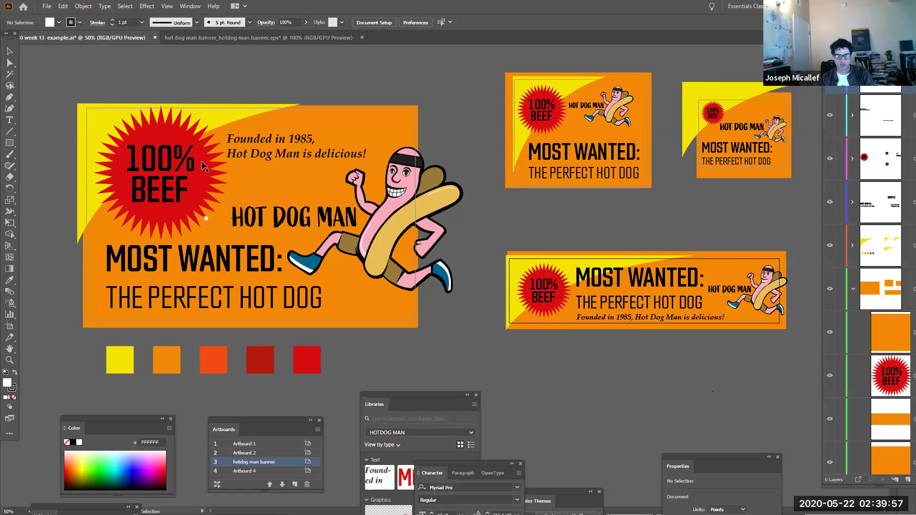
key(ctrl+n)
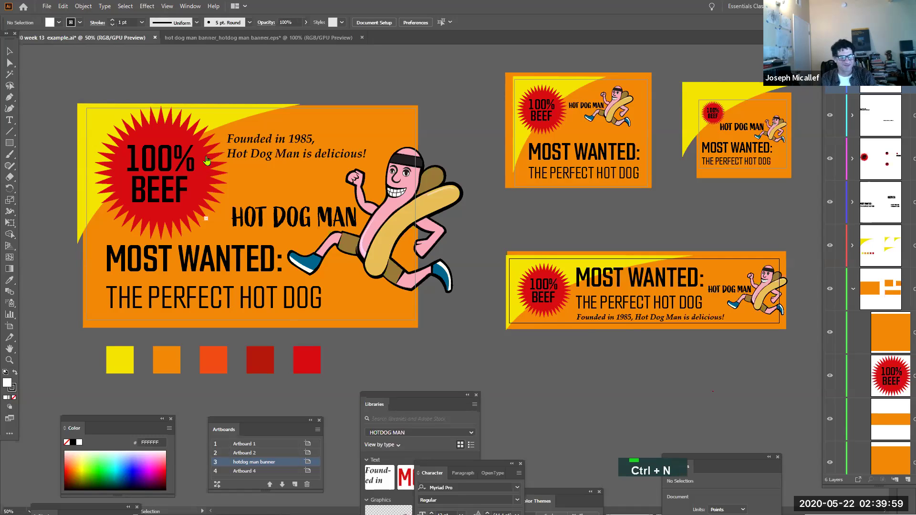
click(515, 370)
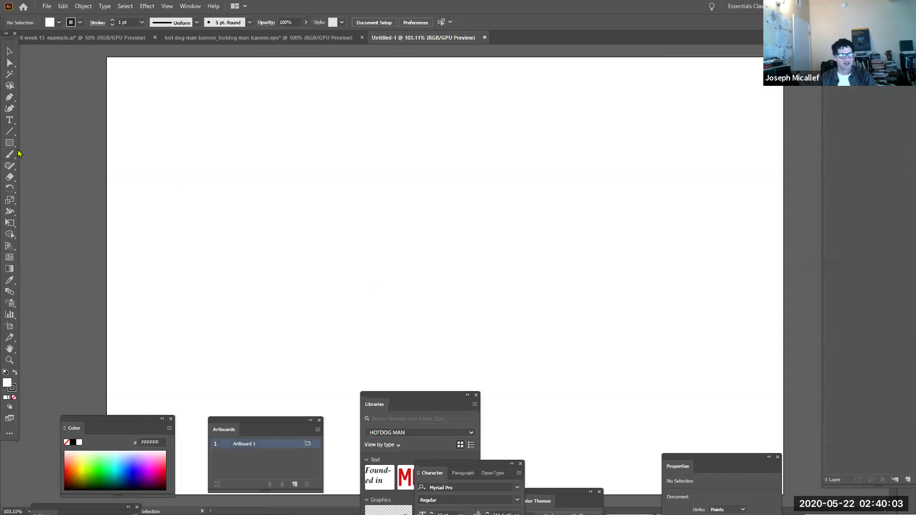
Draw a closed, straight-sided pear-shaped body outline with a narrow neck near the artboard's centre using the Pen tool
click(11, 98)
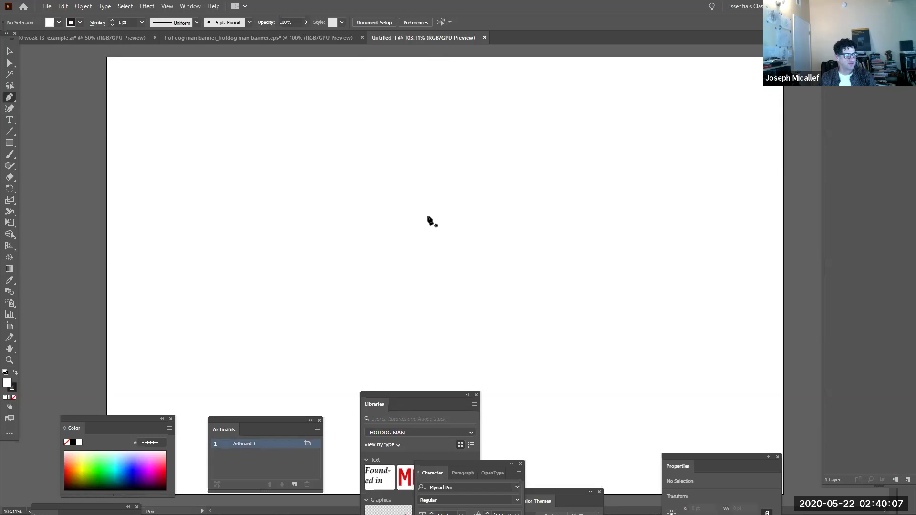
click(356, 177)
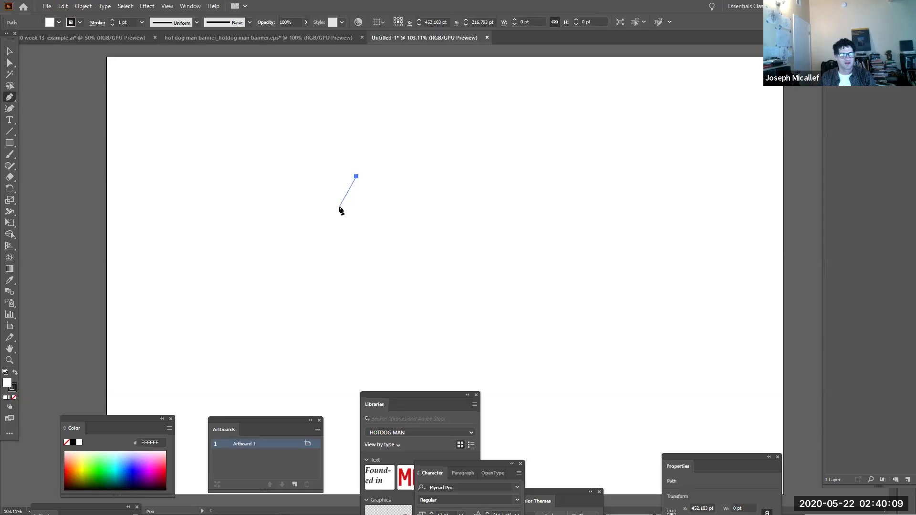
click(306, 224)
click(282, 307)
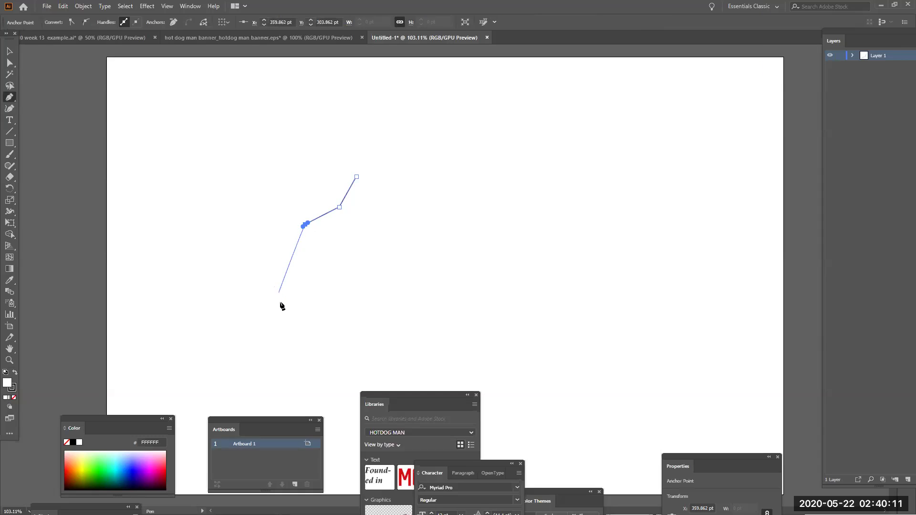
click(358, 370)
click(472, 356)
double_click(488, 296)
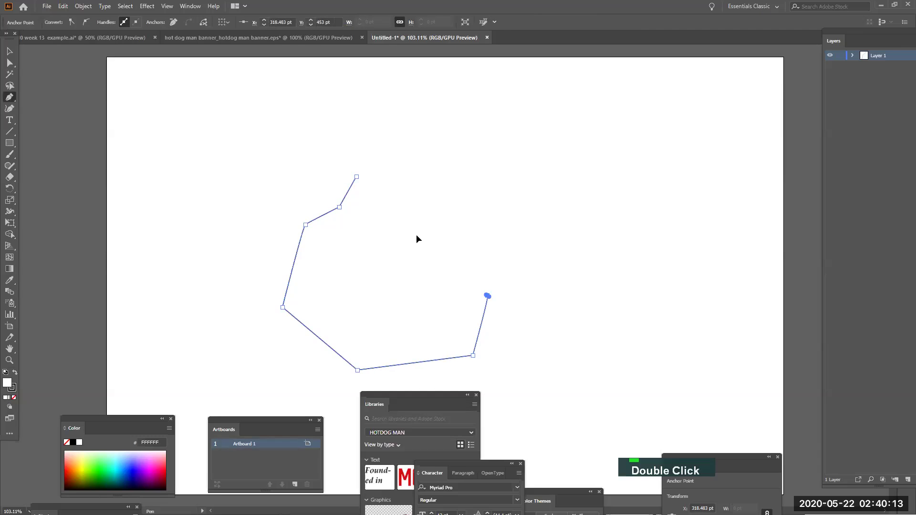
click(417, 235)
click(423, 191)
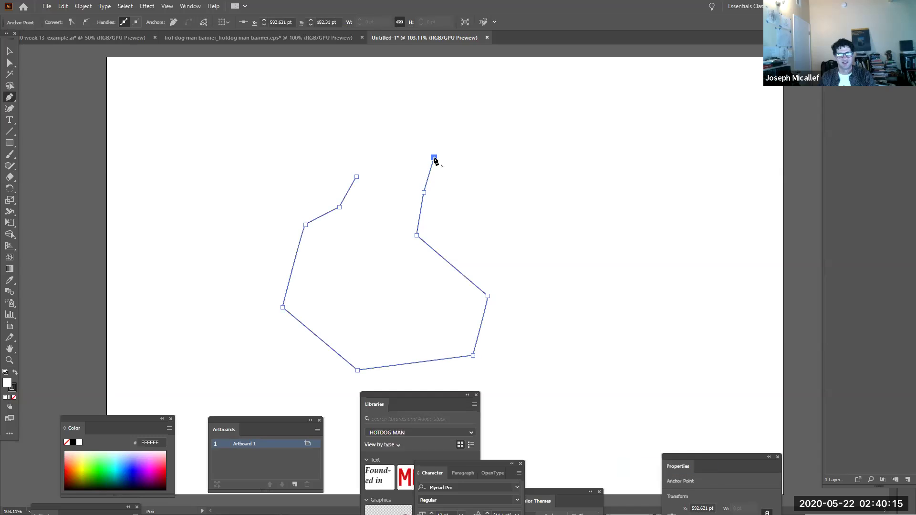
click(390, 138)
click(357, 177)
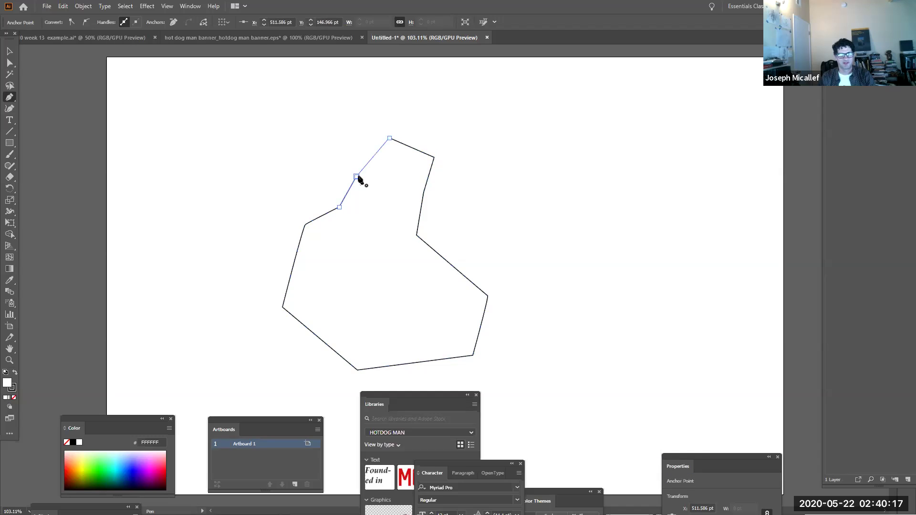
Round the body outline's corners with a radius of about 54 pt and bow its upper right edge outward
key(a)
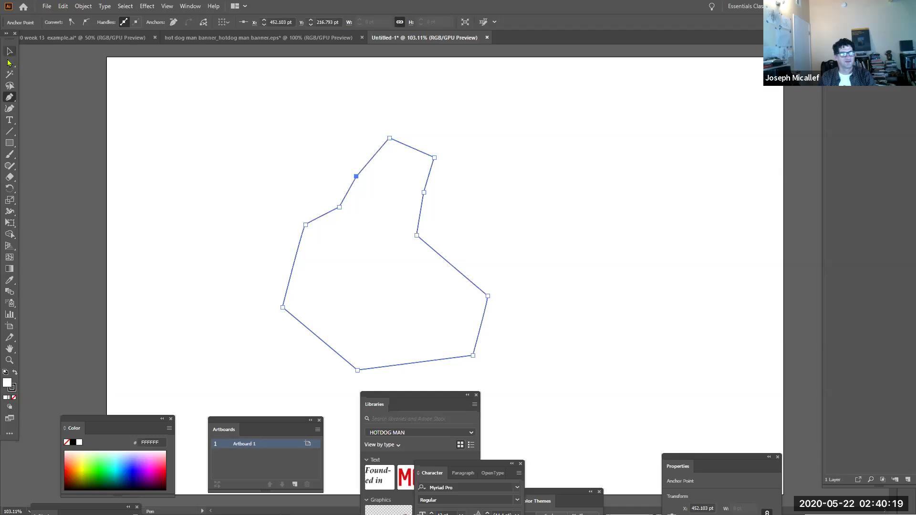
drag(233, 127, 565, 409)
drag(364, 185, 411, 260)
click(528, 329)
drag(527, 328, 454, 249)
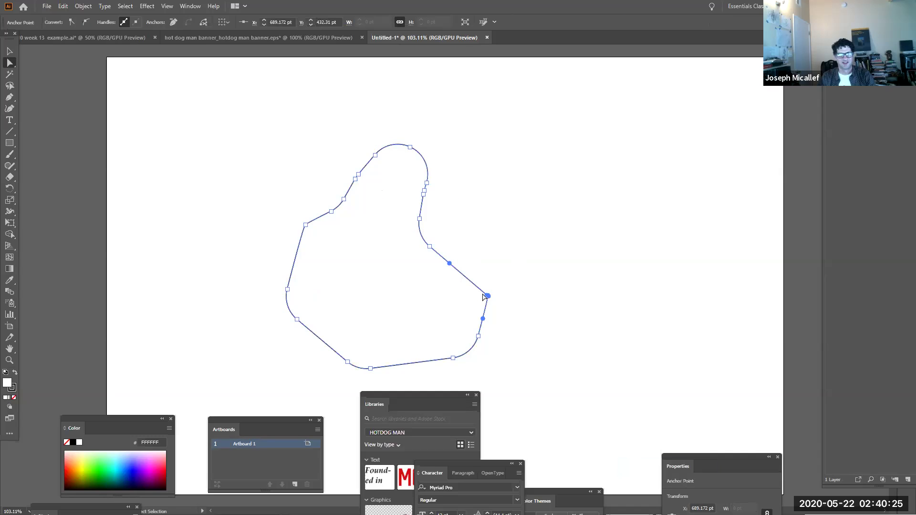
drag(474, 283, 505, 281)
click(506, 282)
Reshape the body's neck and left side by moving their anchor points, making the body about 419 by 402 pt
drag(322, 144, 452, 204)
drag(326, 107, 454, 198)
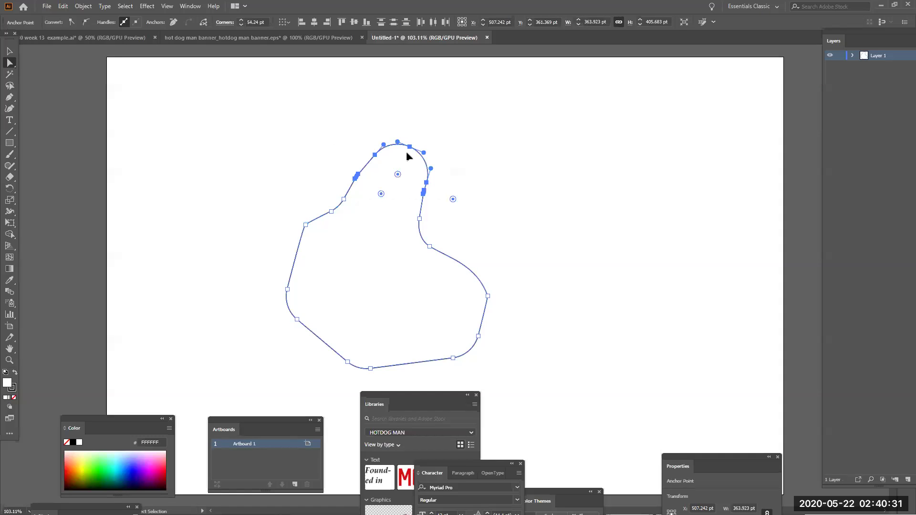
drag(410, 151, 425, 154)
click(248, 219)
drag(255, 204, 334, 339)
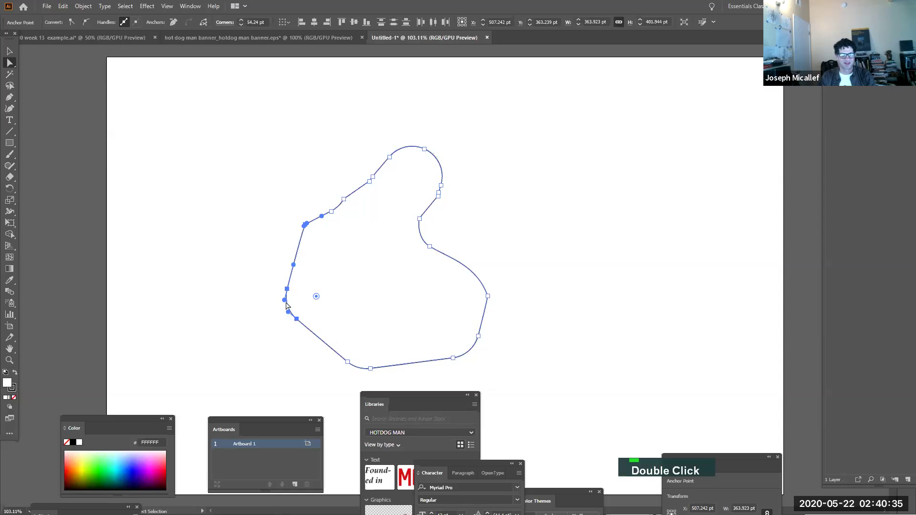
drag(287, 290, 257, 300)
click(250, 217)
drag(281, 344, 319, 324)
click(529, 249)
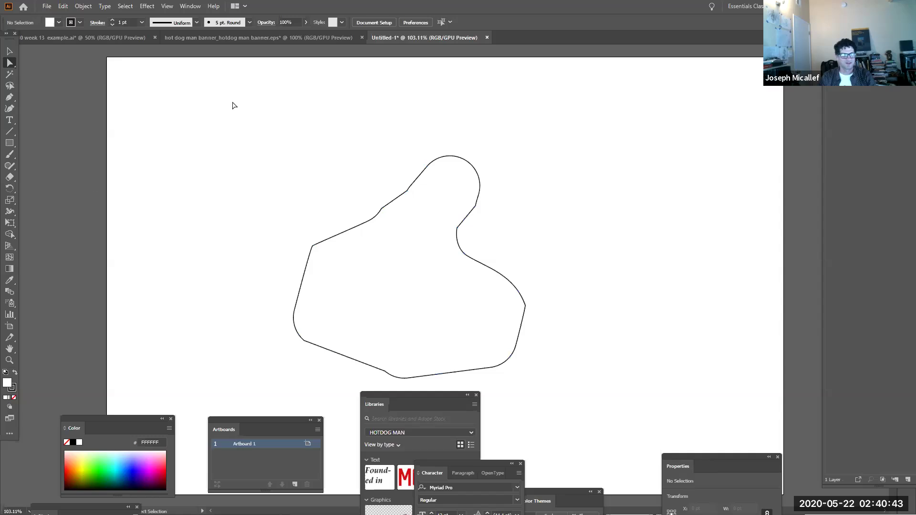
Draw an open two-lobed bone path about 182 by 176 pt with the Pen tool, its stem overlapping the body's neck
click(9, 97)
click(444, 168)
drag(470, 129, 532, 143)
click(498, 136)
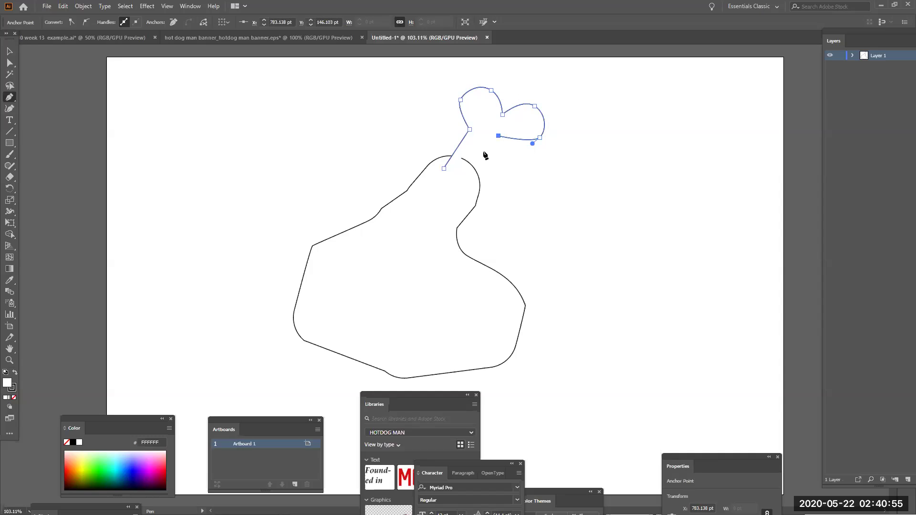
click(466, 184)
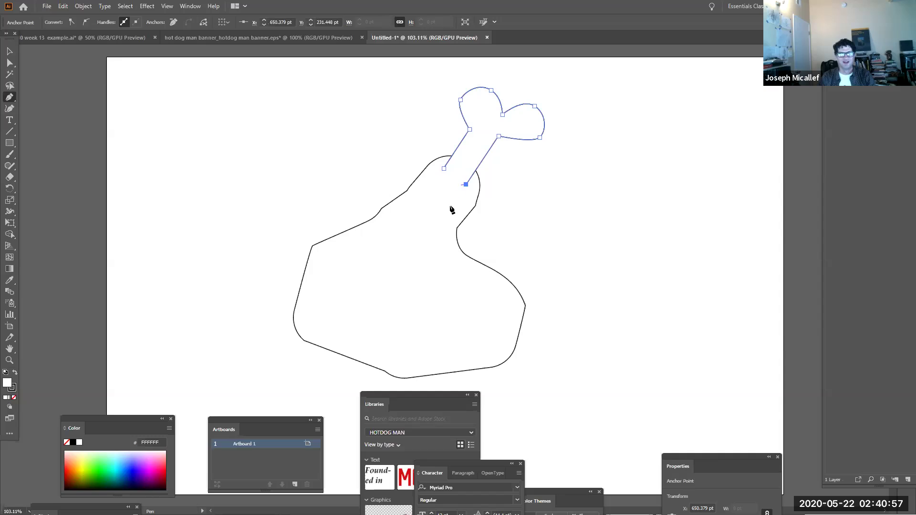
key(Escape)
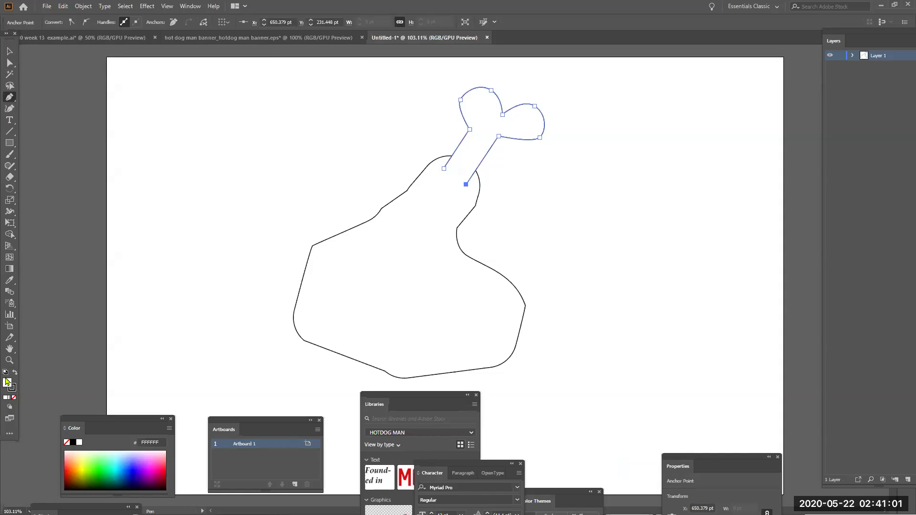
Fill the body shape with light green 6BFF67
click(9, 51)
double_click(366, 236)
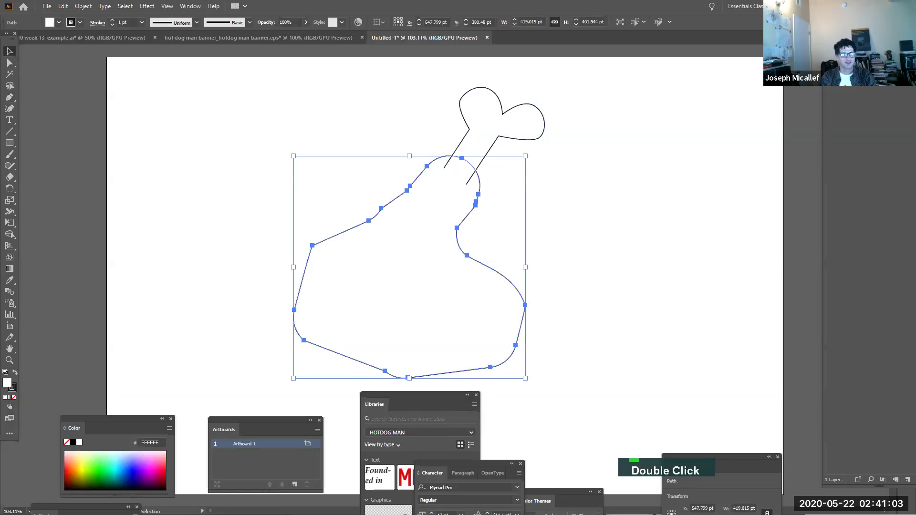
click(101, 458)
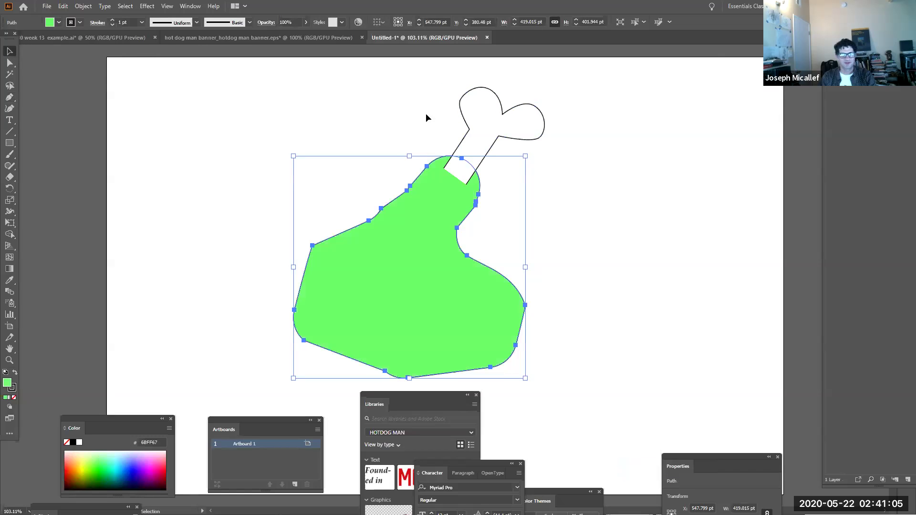
Fill the bone with mint green 67FFA3 and position it so its open stem end overlaps the body's neck
click(507, 112)
double_click(510, 111)
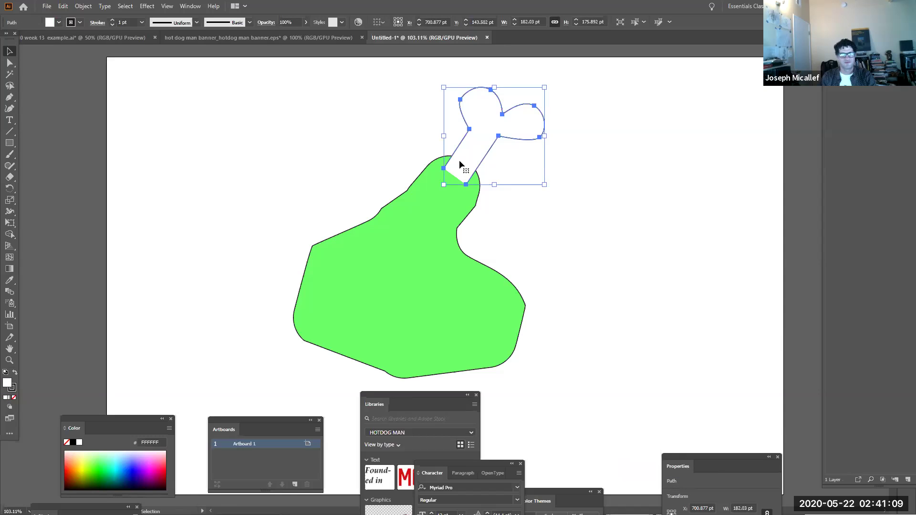
drag(459, 162, 483, 141)
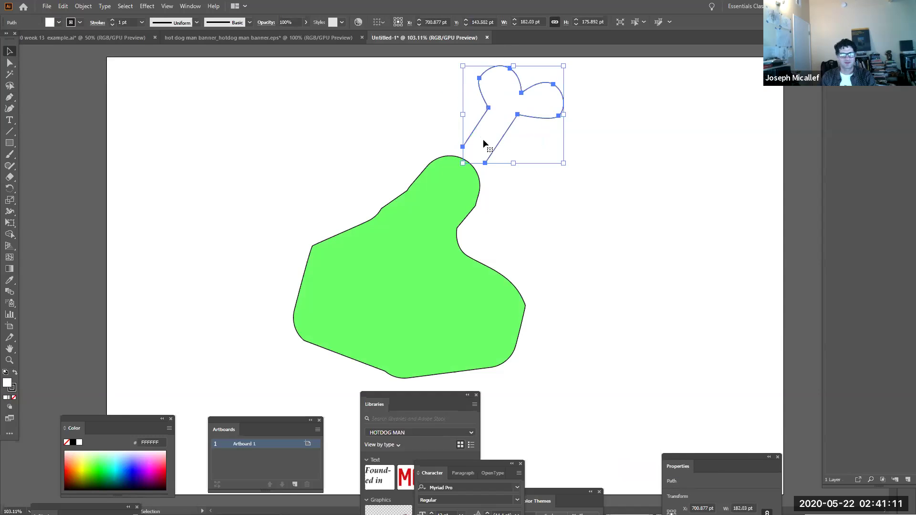
click(109, 460)
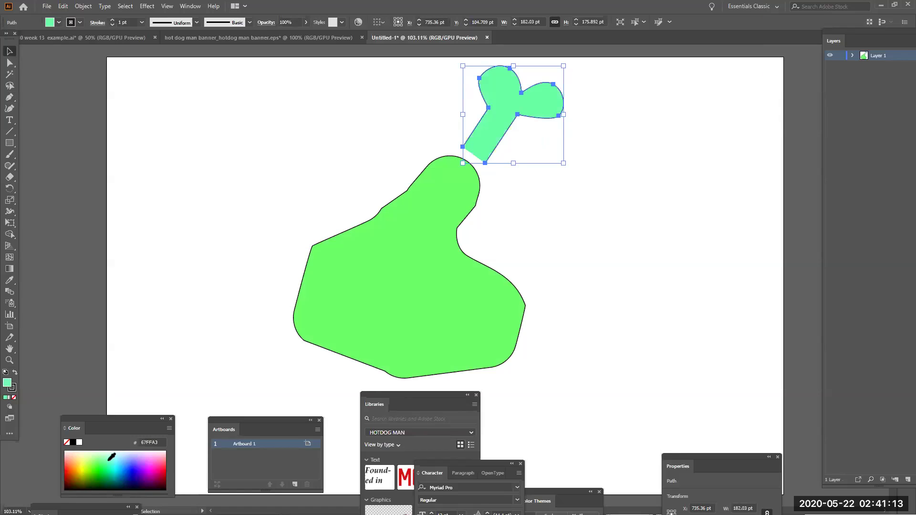
drag(501, 146, 478, 179)
Bring the green body to the front so it covers the bone's open stem end, and deselect it
double_click(517, 205)
ctrl+click(445, 243)
key(ctrl+shift+bracketright)
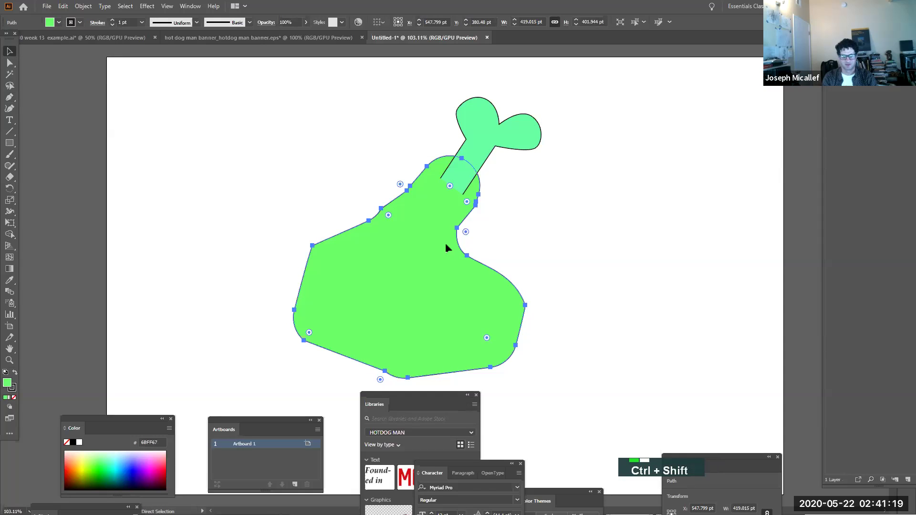
key(alt+shift+bracketright)
key(ctrl+shift+bracketright)
key(alt+shift+bracketright)
key(alt+shift+bracketright)
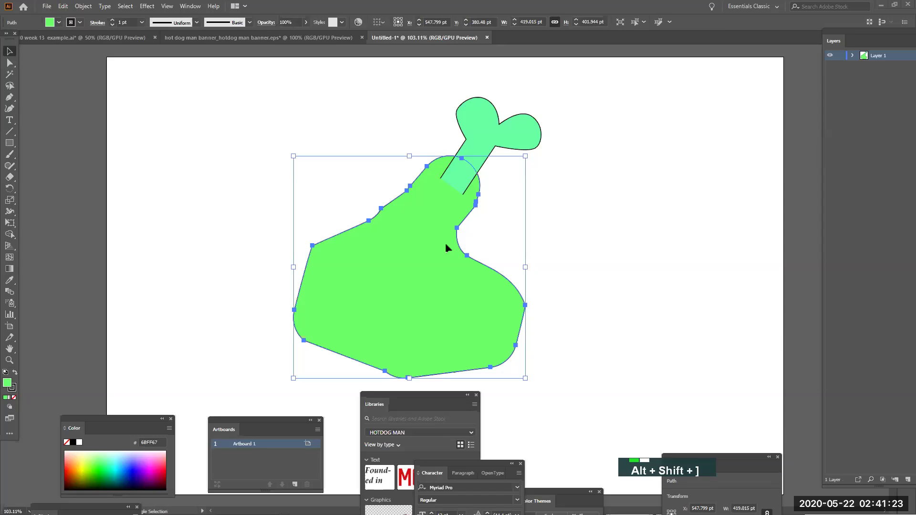
click(81, 7)
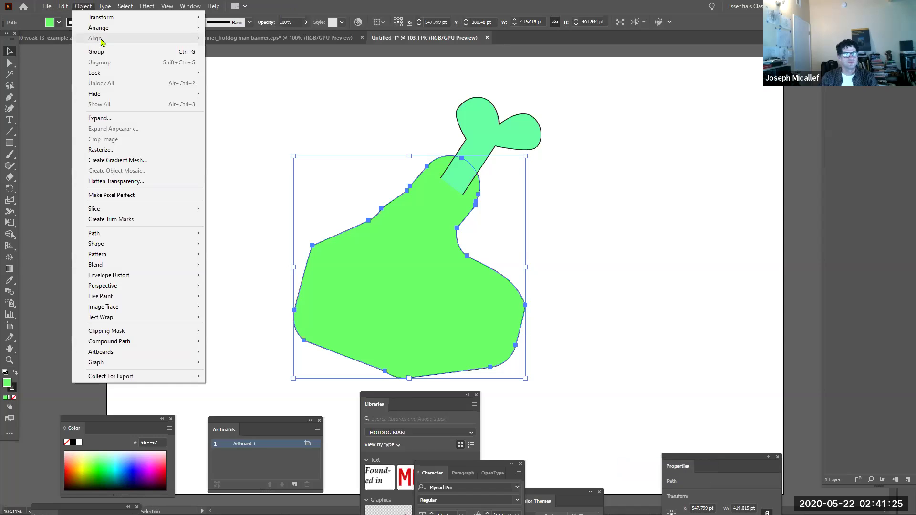
mouse_move(108, 32)
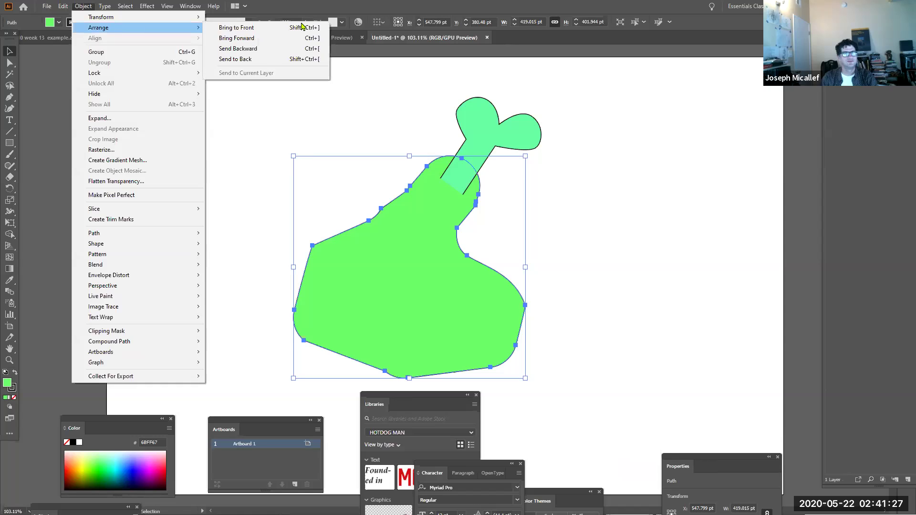
click(287, 27)
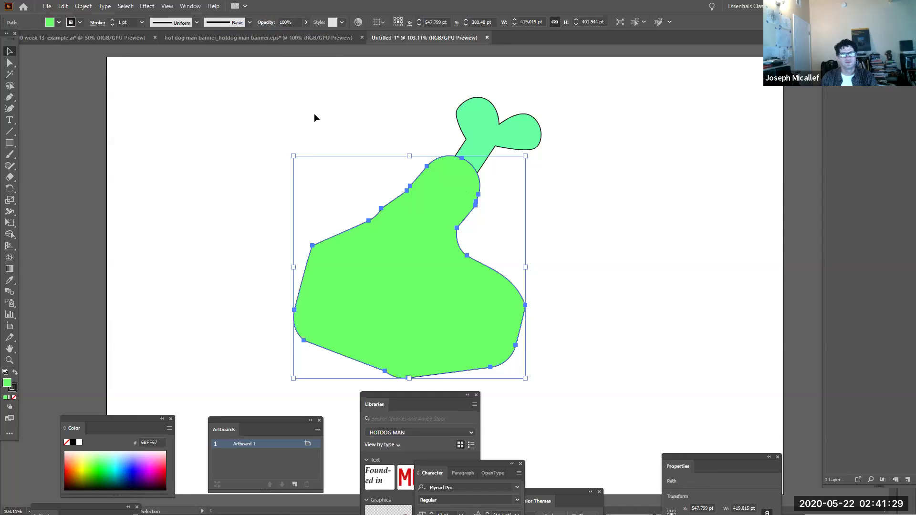
click(630, 200)
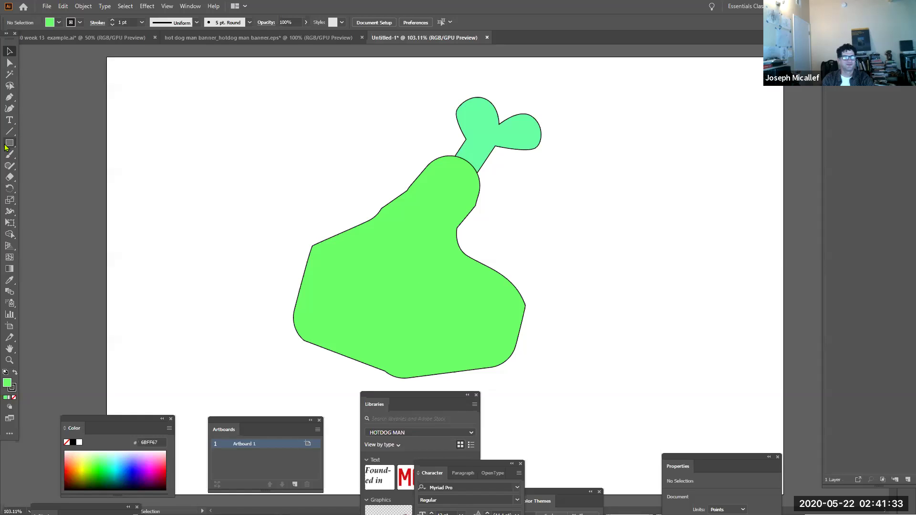
Draw two upright oval eyes on the green body with the Ellipse tool, filled pale yellow FBFFAA, about 30 by 53 pt each
drag(9, 148, 32, 166)
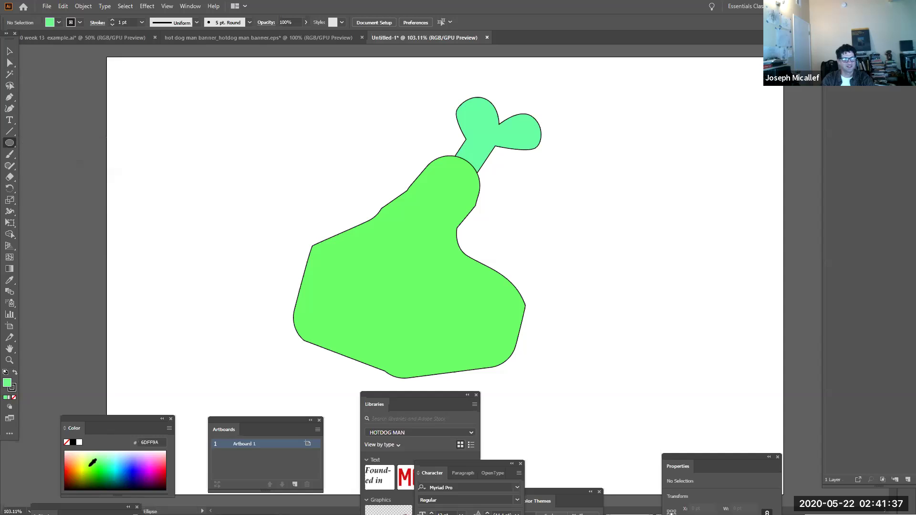
double_click(91, 466)
drag(139, 461, 84, 453)
drag(405, 244, 444, 239)
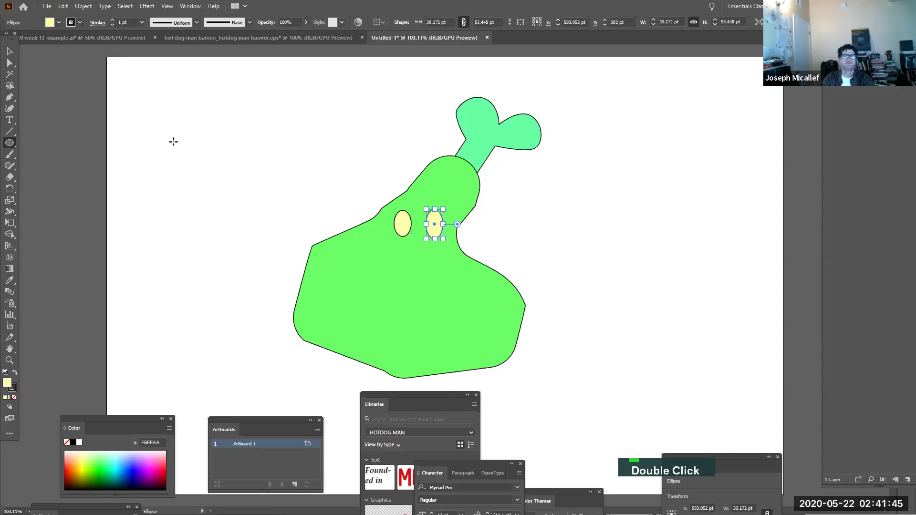
Paint a wide curved smile below the eyes across the green body with the Paintbrush tool
click(9, 132)
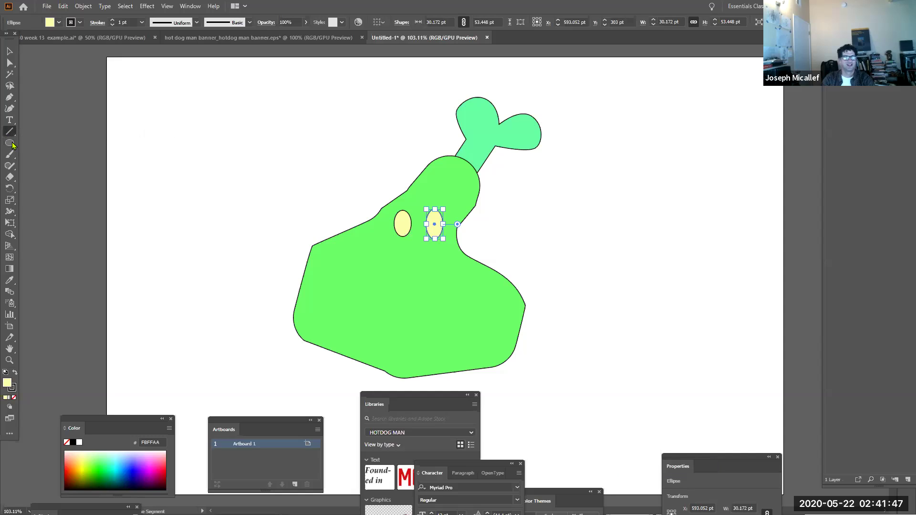
click(9, 156)
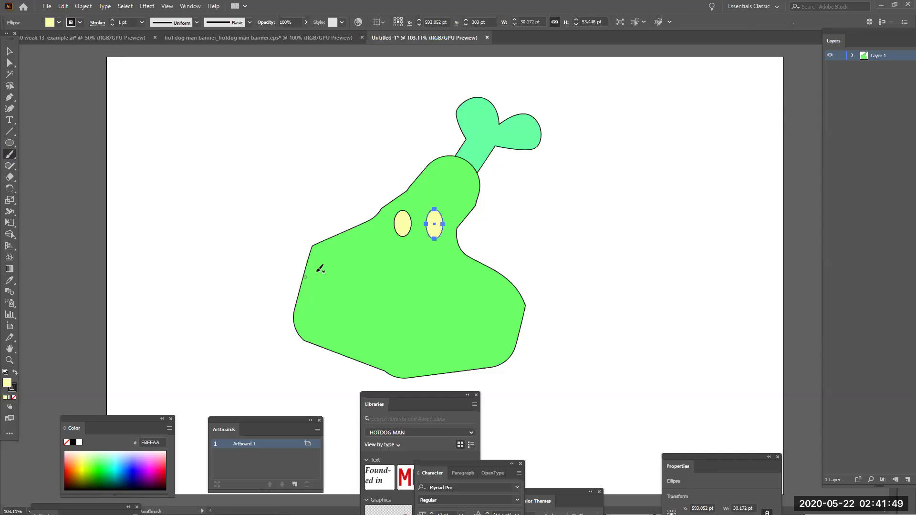
mouse_move(331, 251)
mouse_down()
mouse_move(374, 290)
mouse_move(438, 291)
mouse_move(459, 270)
mouse_up()
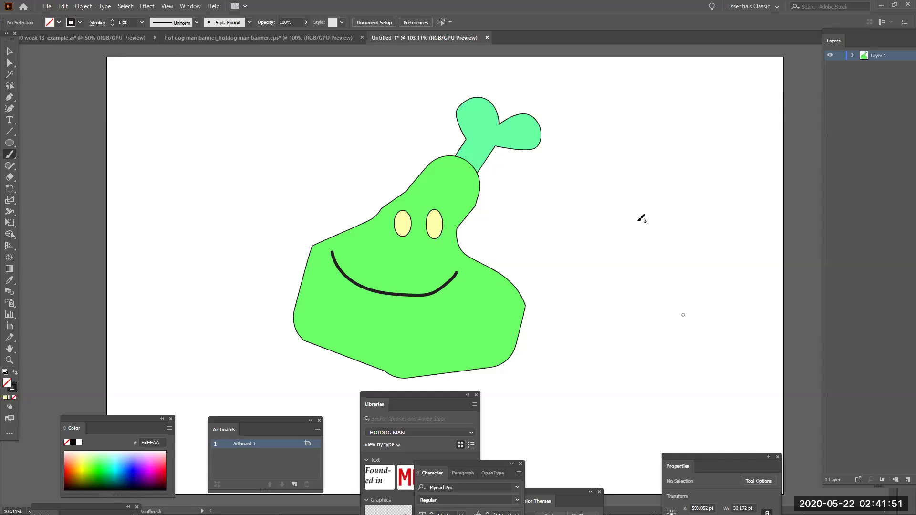
click(10, 51)
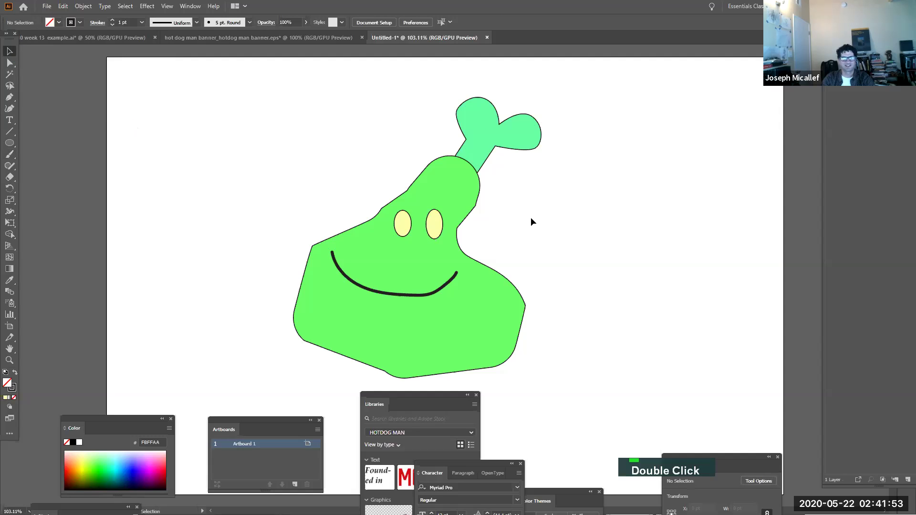
ctrl+alt+click(479, 255)
drag(578, 269, 490, 215)
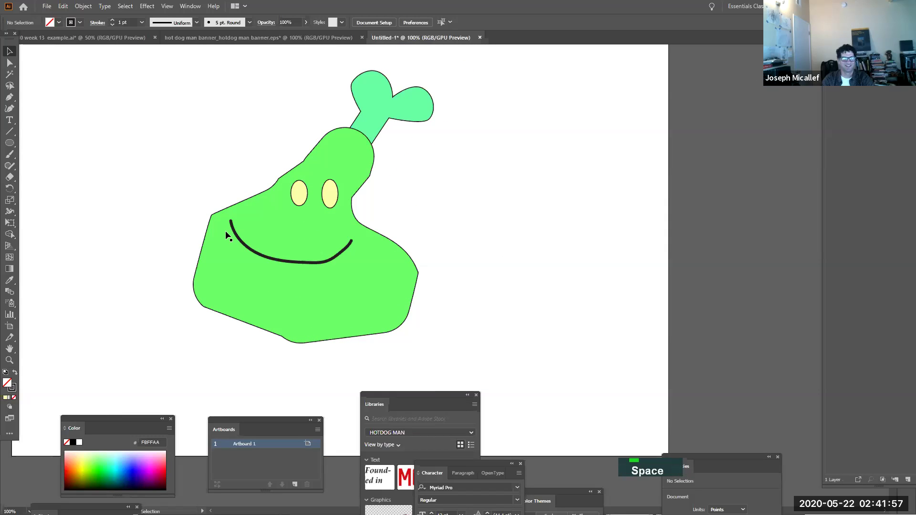
ctrl+alt+click(334, 192)
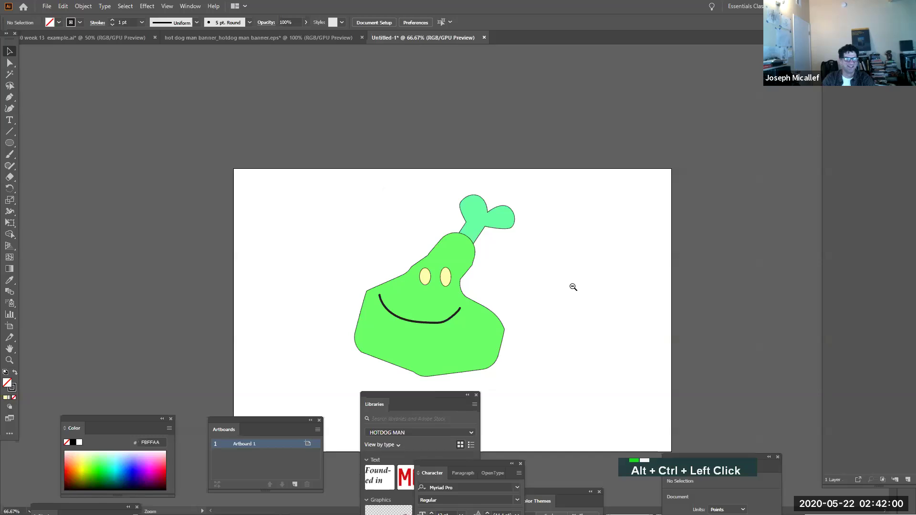
ctrl+click(501, 294)
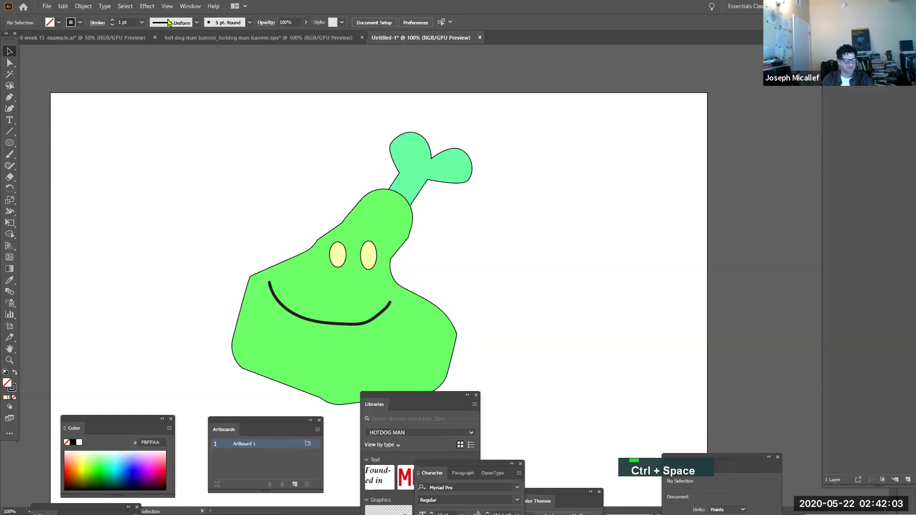
Switch to the dma 10 week 13 example.ai document and select the wide hot dog banner's artwork
click(279, 41)
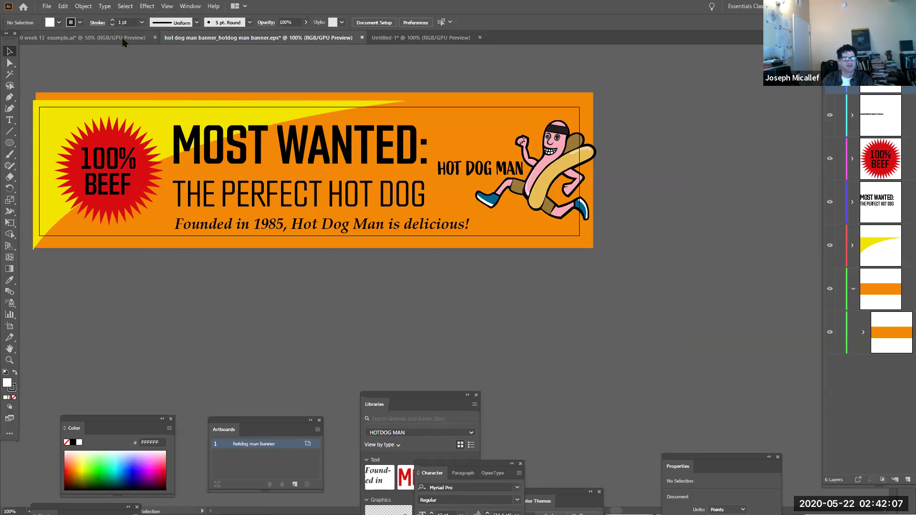
click(123, 44)
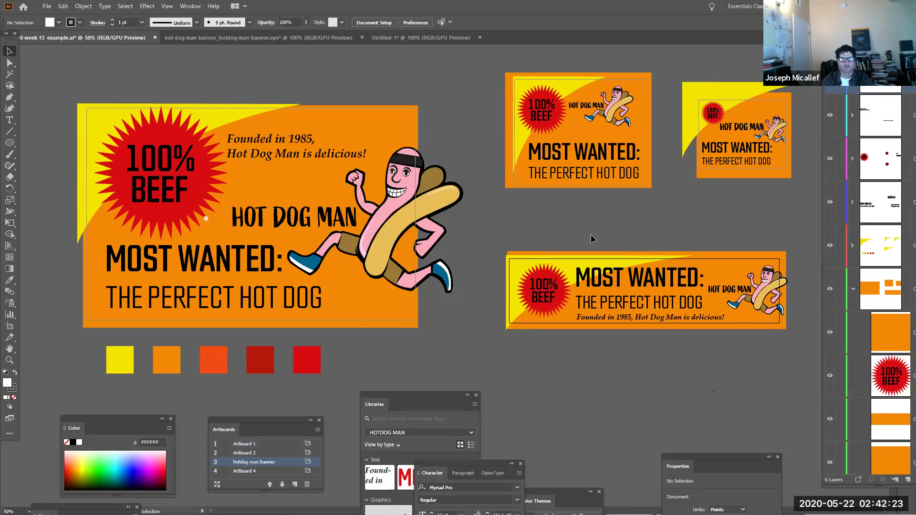
click(576, 257)
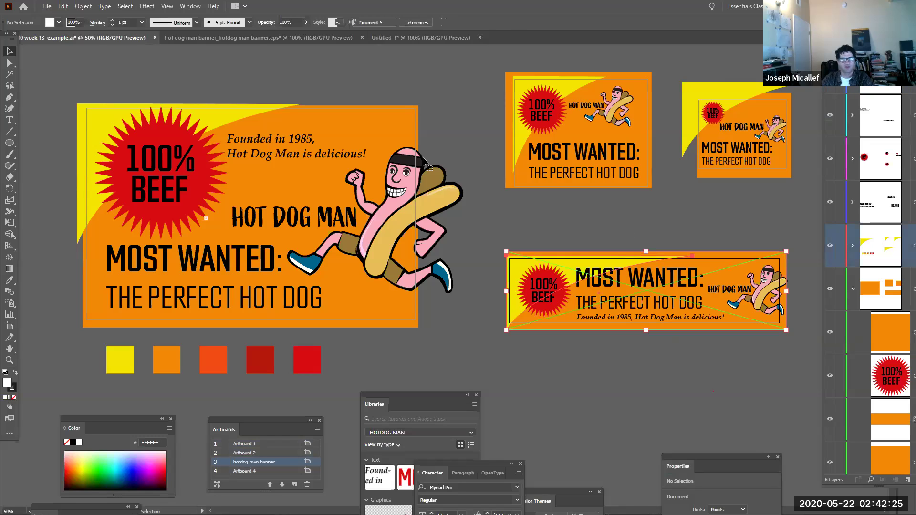
Open Save As for the example document to review its file type and Use Artboards options, and dismiss it without saving
click(45, 7)
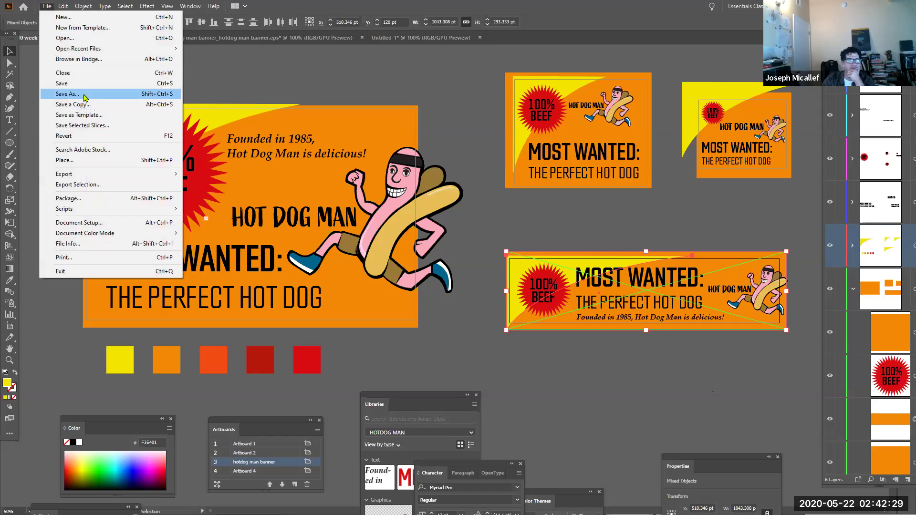
click(67, 94)
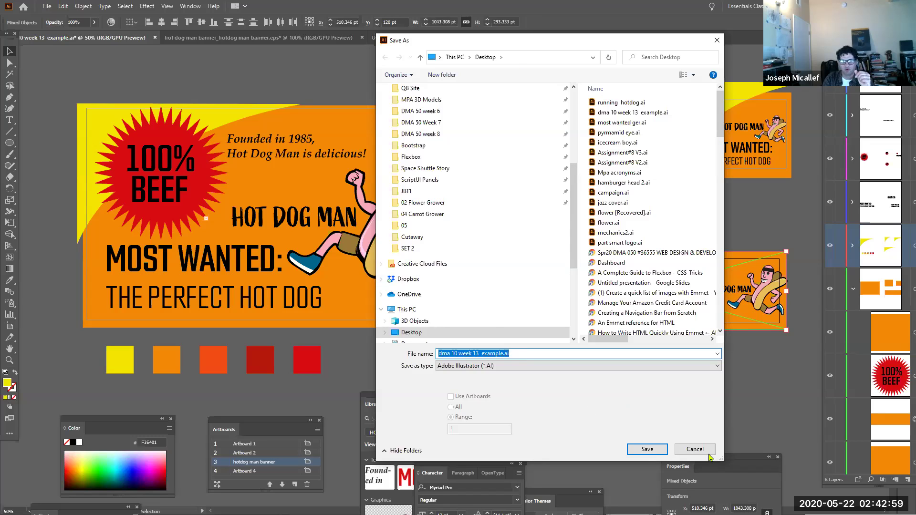
click(696, 448)
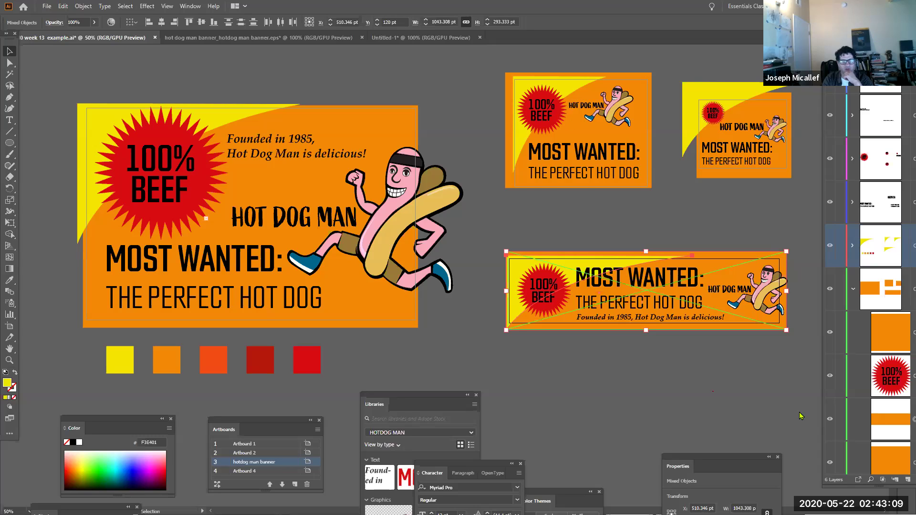
Make the Artboards panel visible and move it up over the large Hot Dog Man artwork
click(190, 6)
click(233, 144)
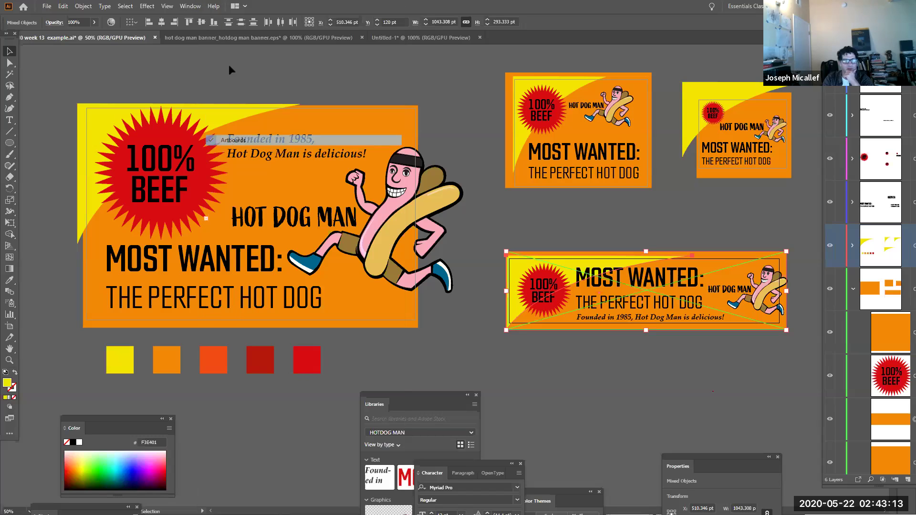
click(198, 6)
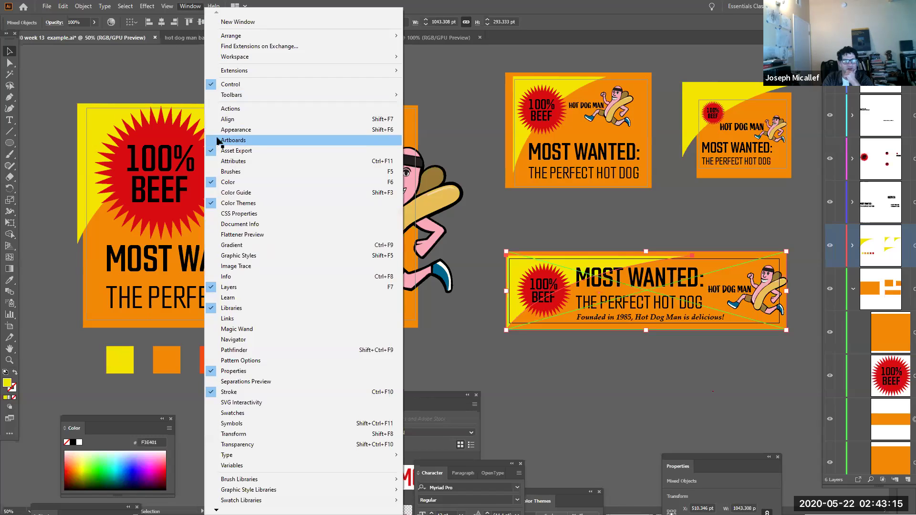
click(225, 140)
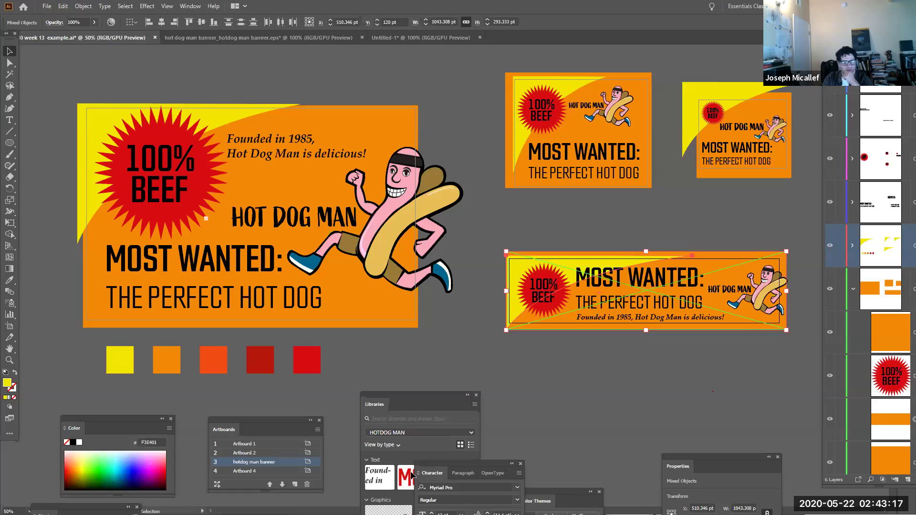
drag(295, 395, 287, 396)
drag(244, 422, 376, 103)
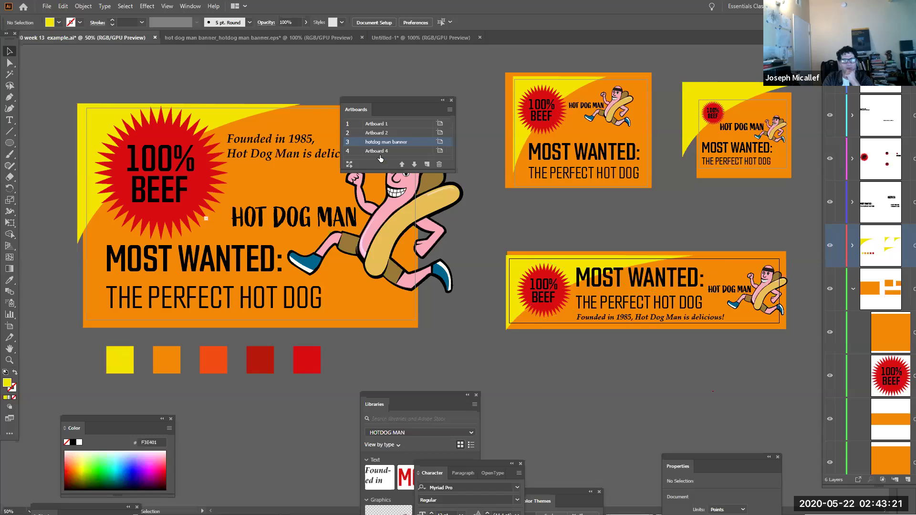
View each artboard of the example document in turn, from Artboard 1 through Artboard 4, to match names with designs
click(348, 125)
double_click(348, 125)
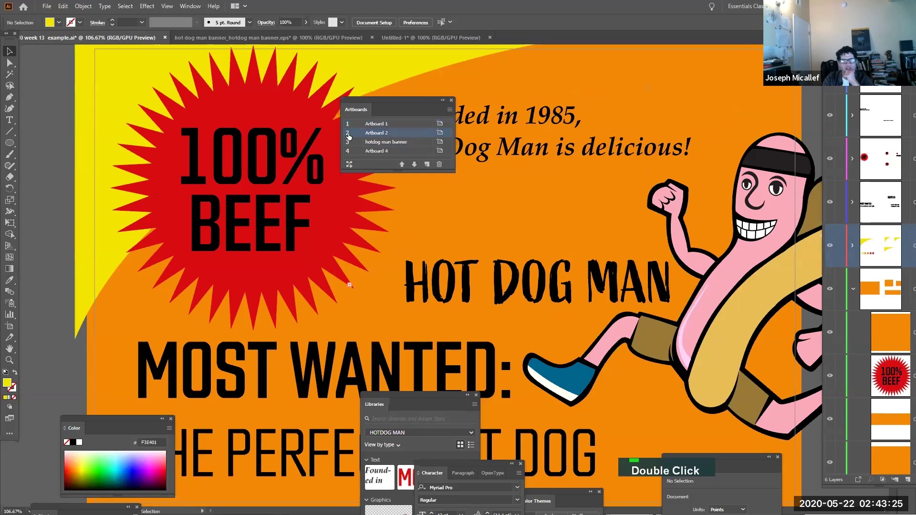
double_click(348, 134)
click(348, 126)
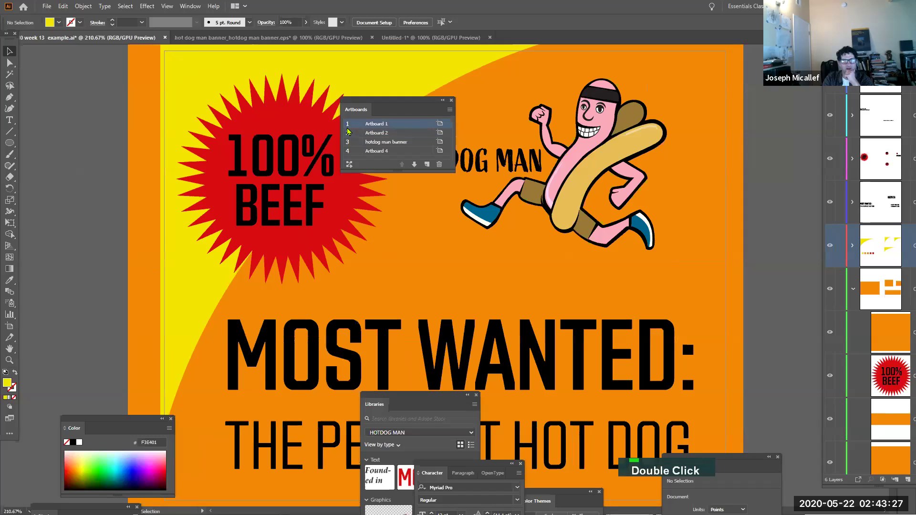
double_click(347, 126)
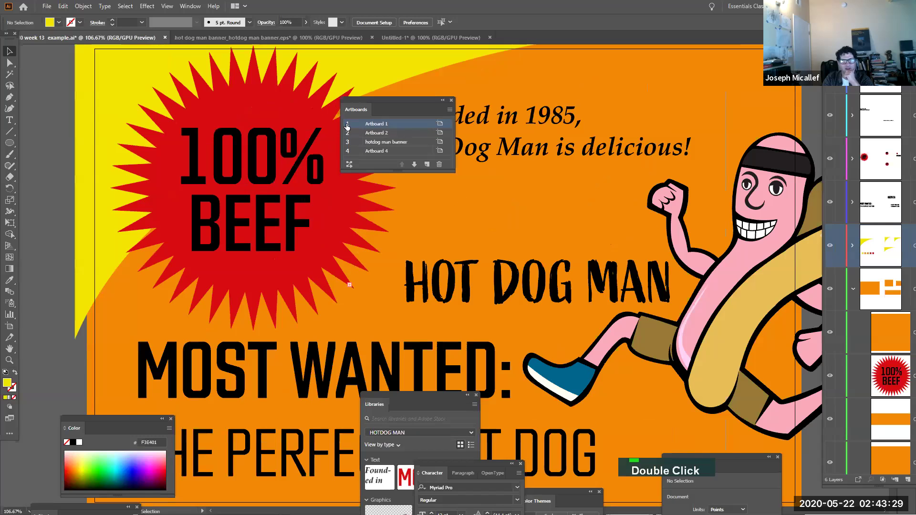
click(347, 136)
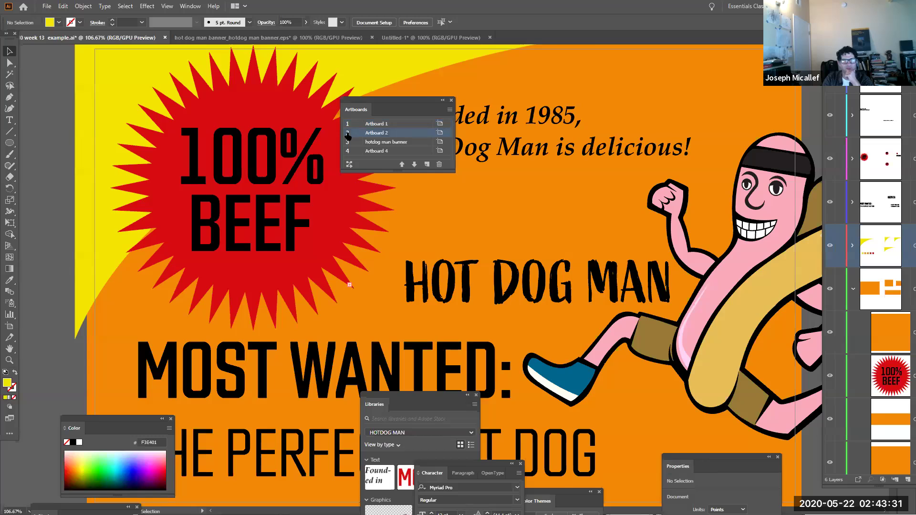
double_click(348, 135)
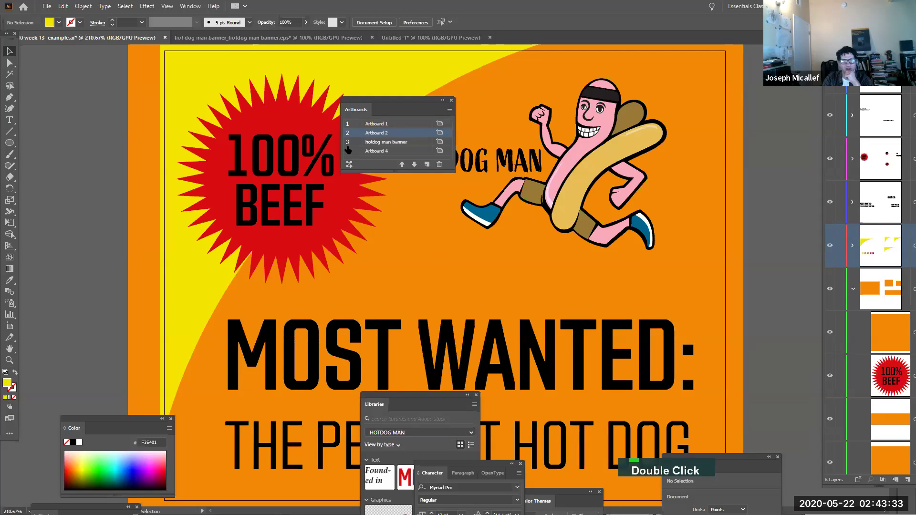
click(348, 143)
double_click(348, 143)
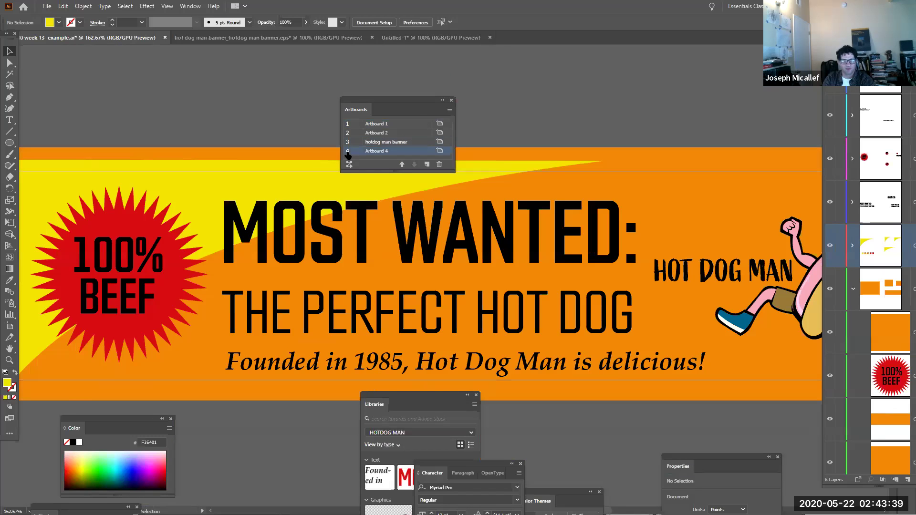
double_click(347, 153)
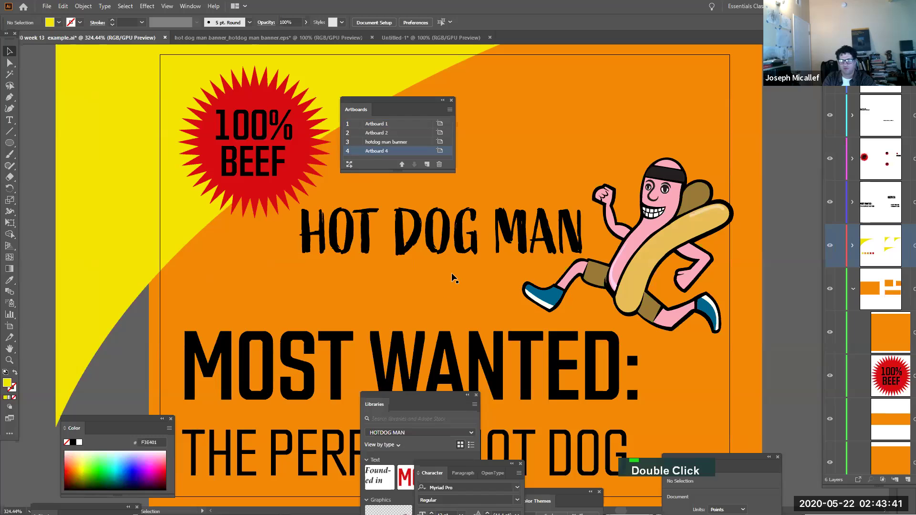
Rename Artboard 4 as Instagram Ad
ctrl+alt+super+click(453, 244)
ctrl+alt+super+double_click(453, 244)
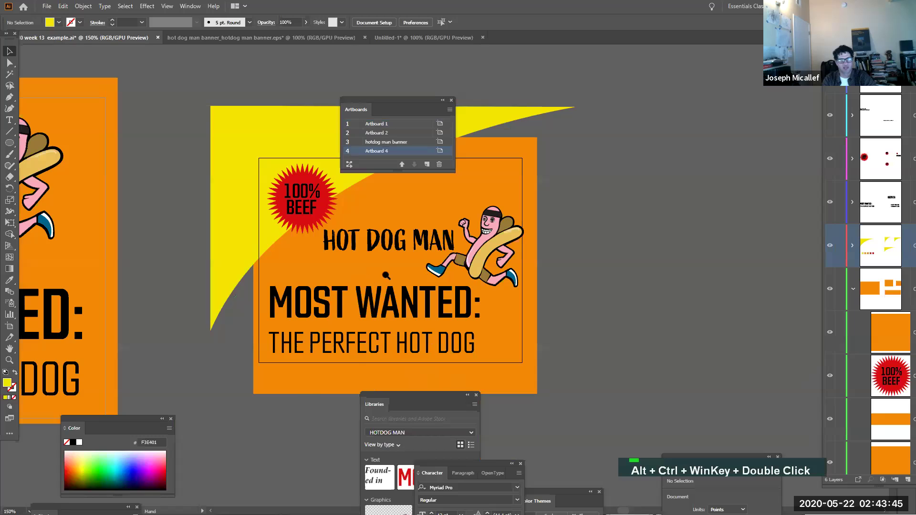
ctrl+click(395, 259)
drag(407, 278, 402, 280)
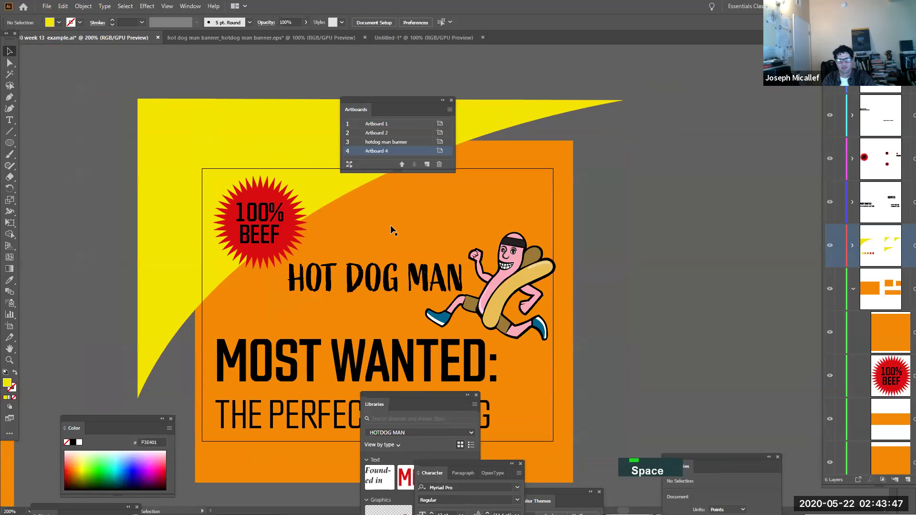
click(379, 152)
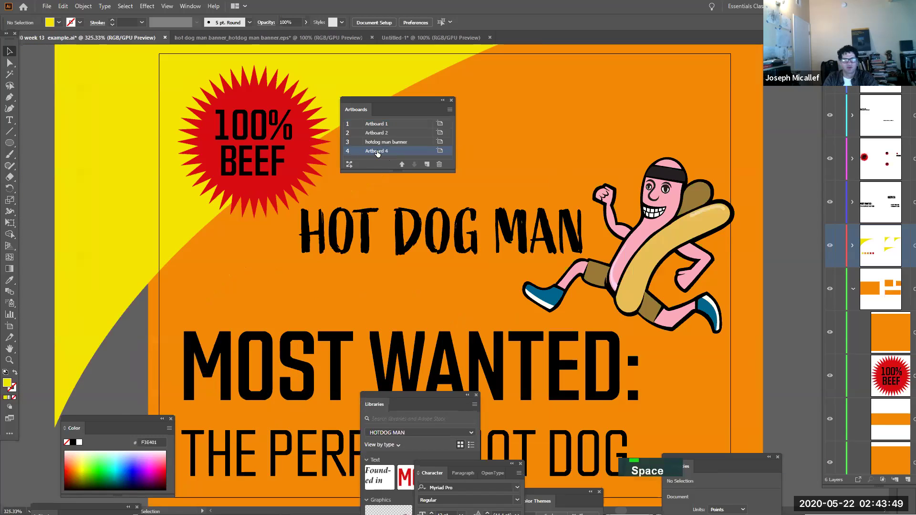
double_click(377, 150)
text(Inst)
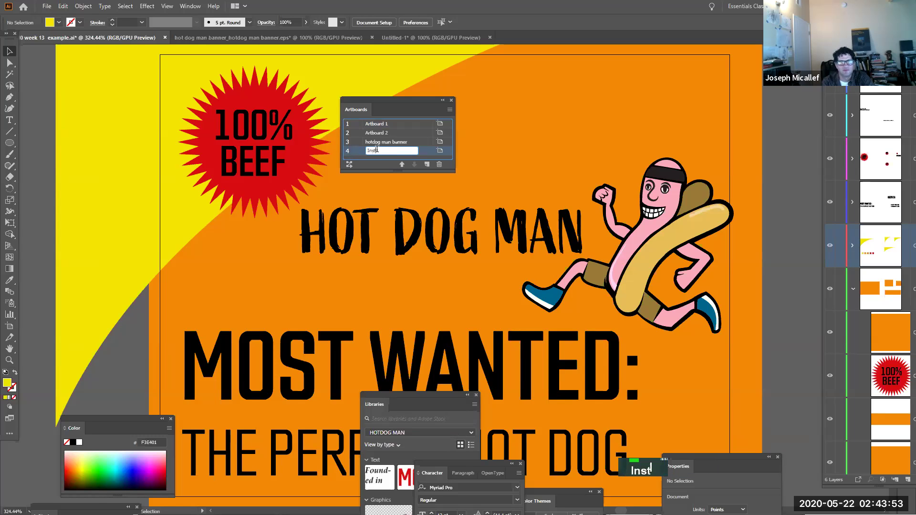
text(agram )
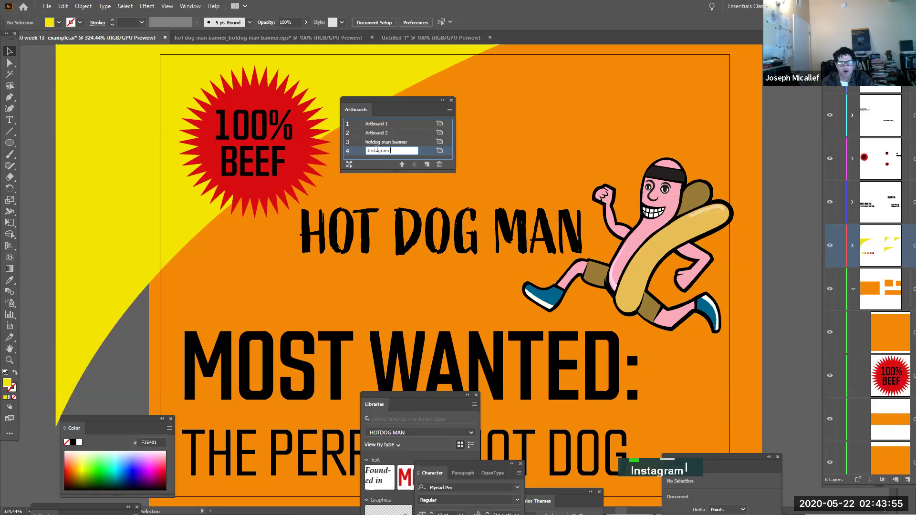
text(Ad)
scroll(380, 152, up, 1)
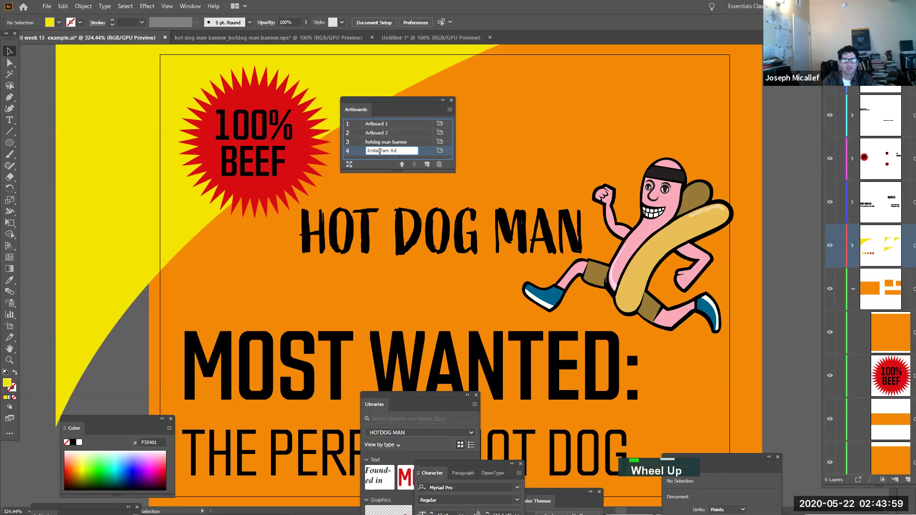
key(Return)
Move the Instagram Ad artboard up to first place in the artboard order and back down to fourth
click(402, 164)
click(402, 165)
click(402, 164)
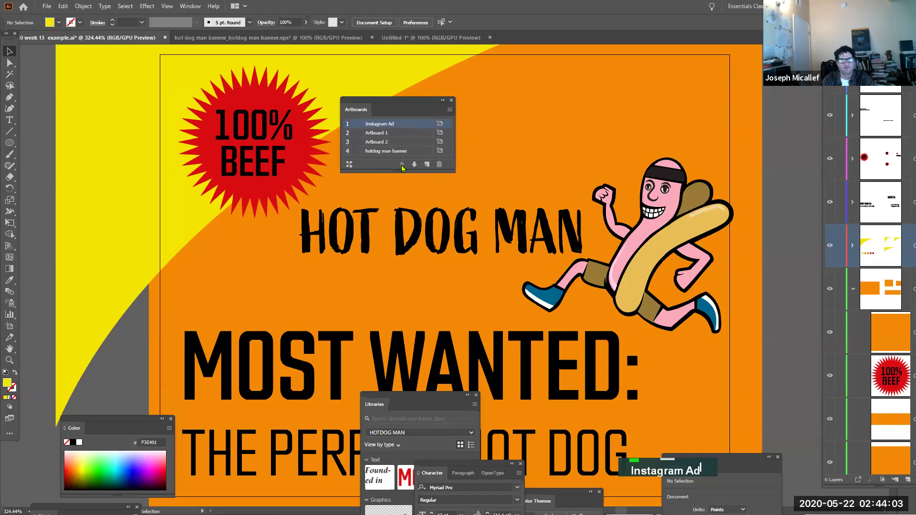
double_click(402, 165)
click(414, 164)
click(415, 164)
click(415, 165)
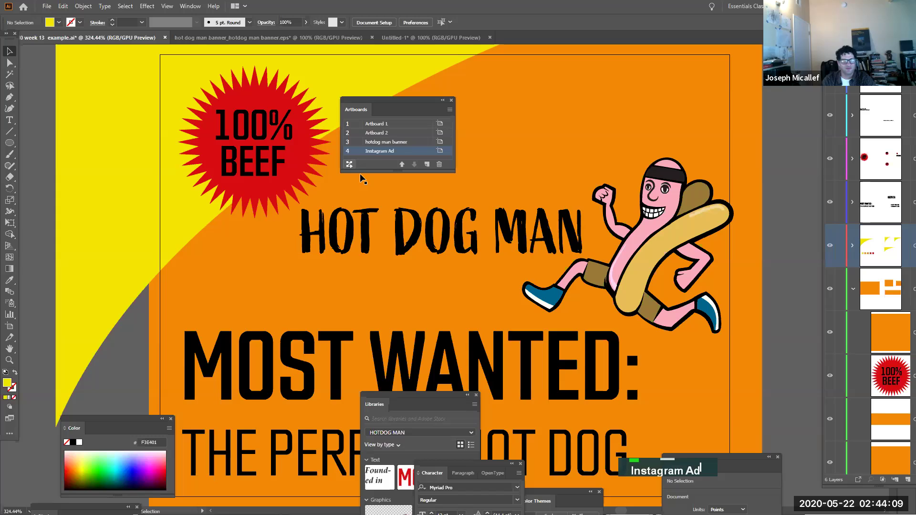
key(ctrl+alt+space)
ctrl+alt+click(442, 180)
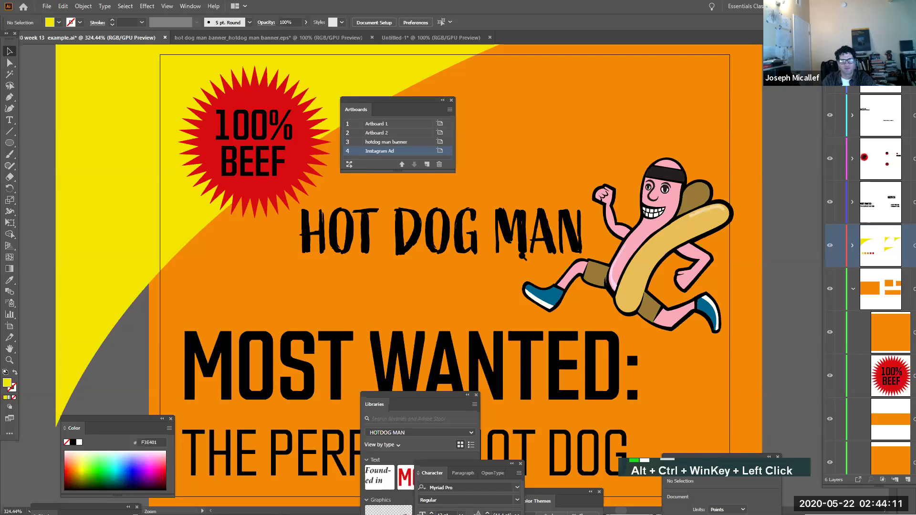
Rearrange all artboards together with their artwork into 4 columns with 200 pt spacing
ctrl+alt+click(522, 256)
ctrl+alt+click(523, 257)
ctrl+alt+click(523, 256)
ctrl+alt+click(523, 257)
ctrl+alt+click(466, 272)
key(space)
drag(452, 273, 685, 198)
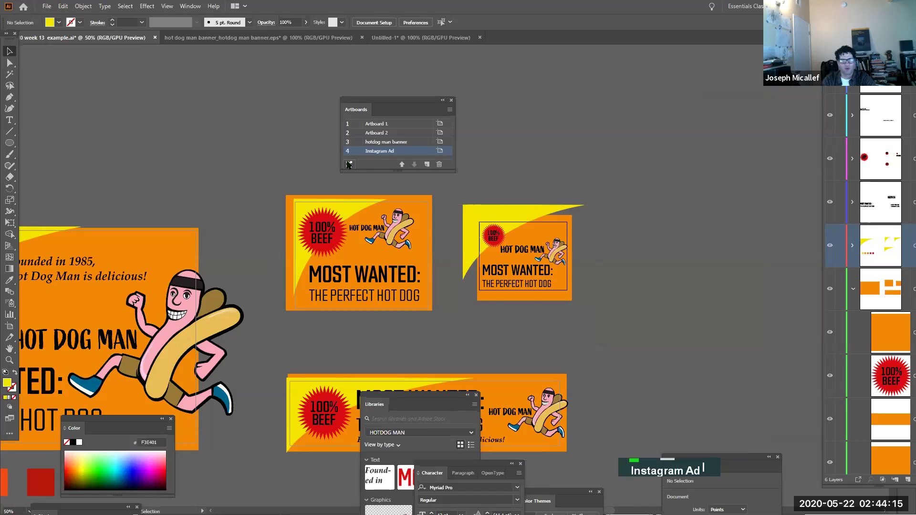
click(349, 164)
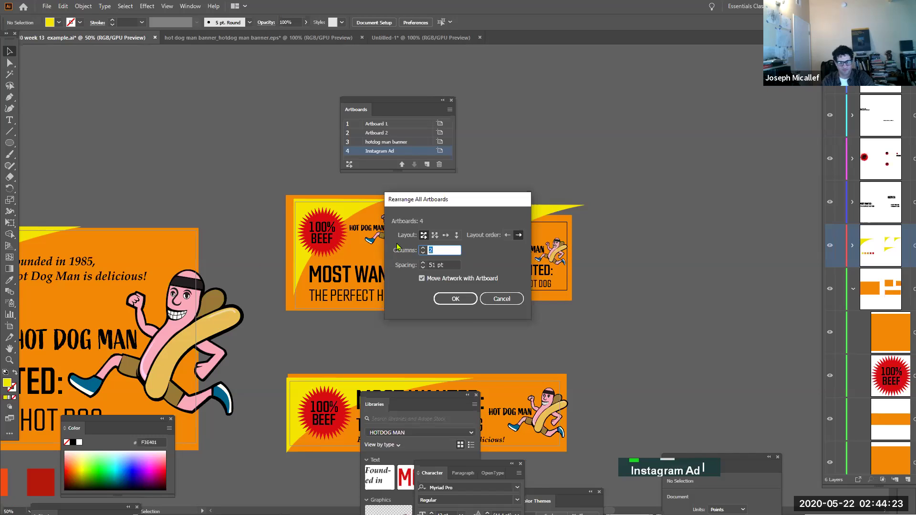
text(4)
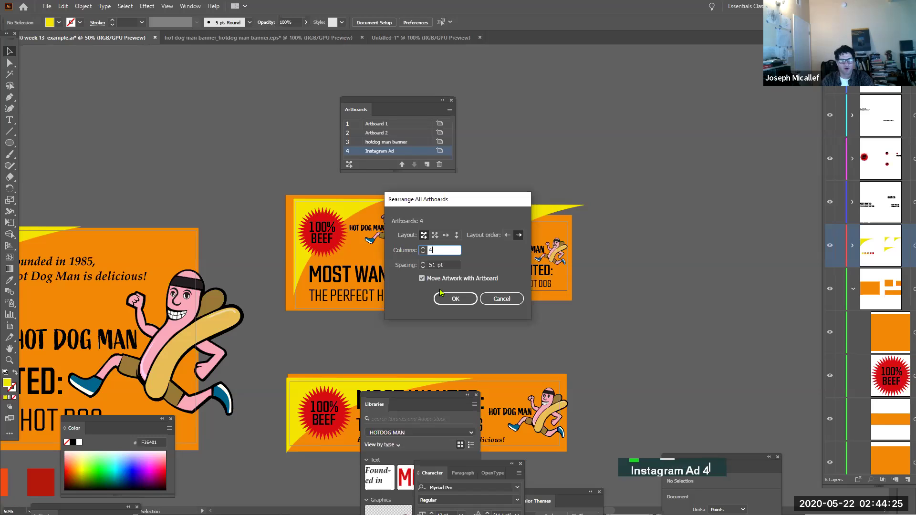
key(Tab)
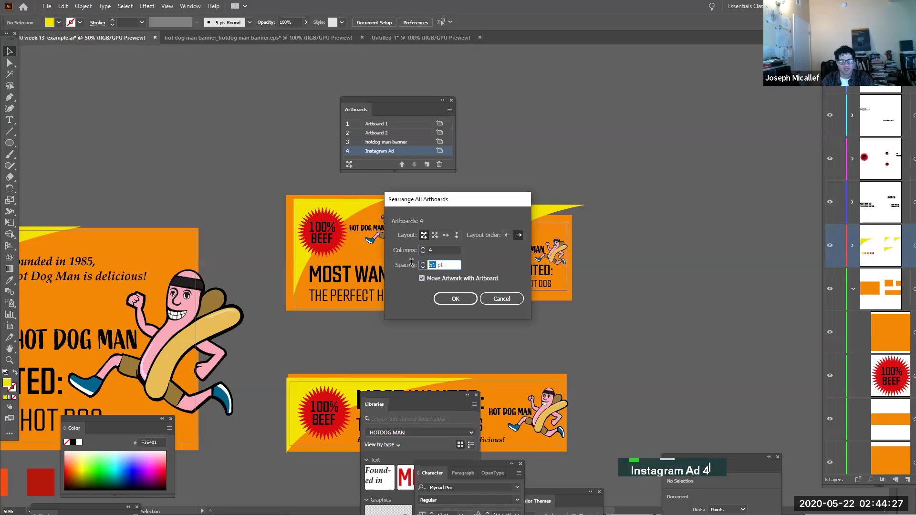
text(200)
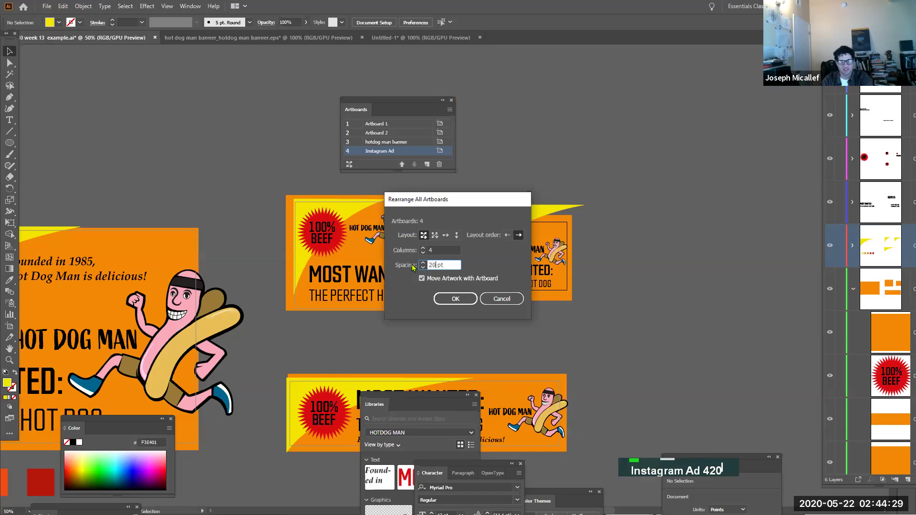
click(454, 299)
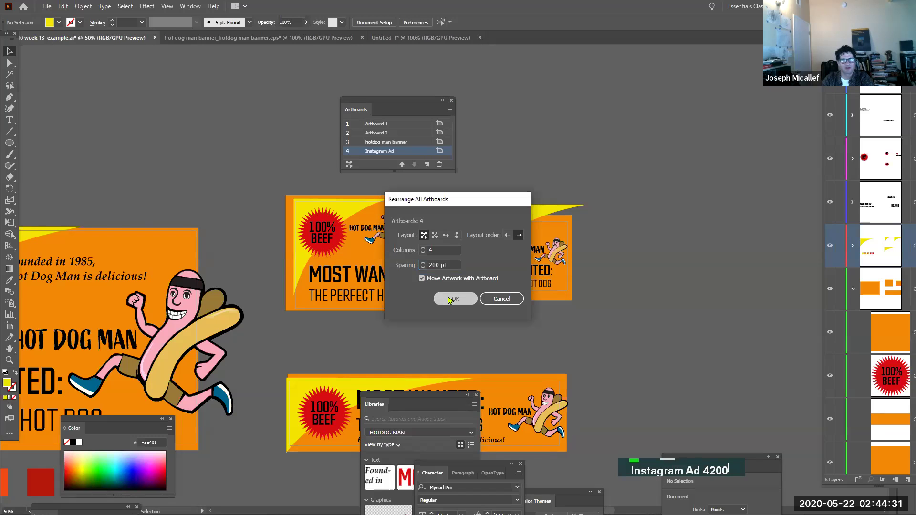
ctrl+alt+click(659, 303)
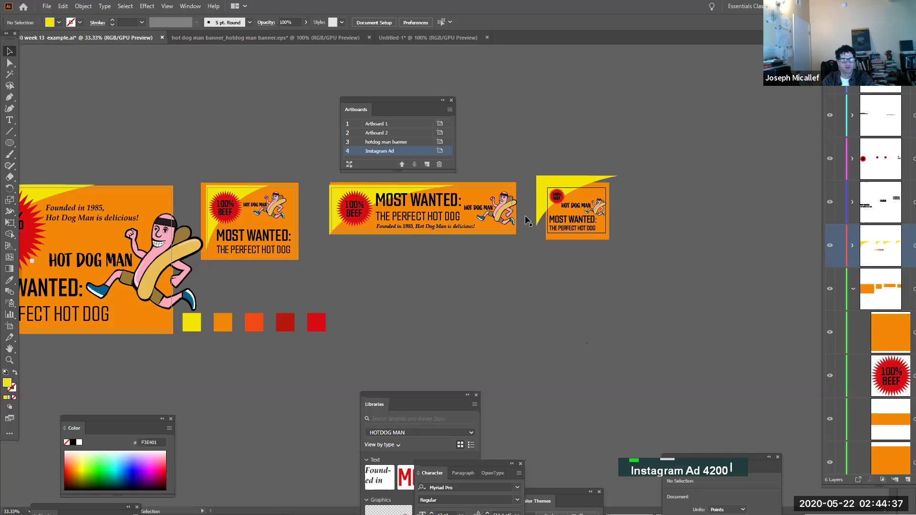
Try arranging all artboards in 1 column, with the artwork moving along with them
double_click(351, 165)
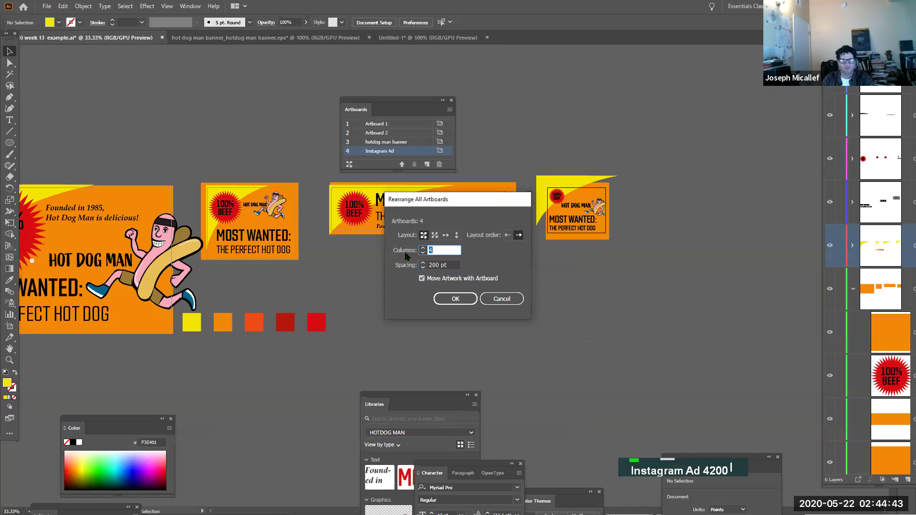
text(1)
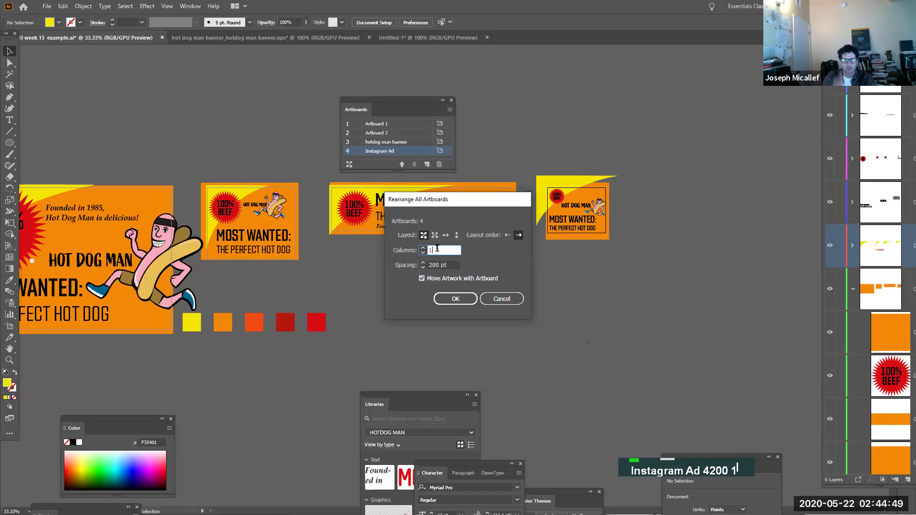
click(455, 299)
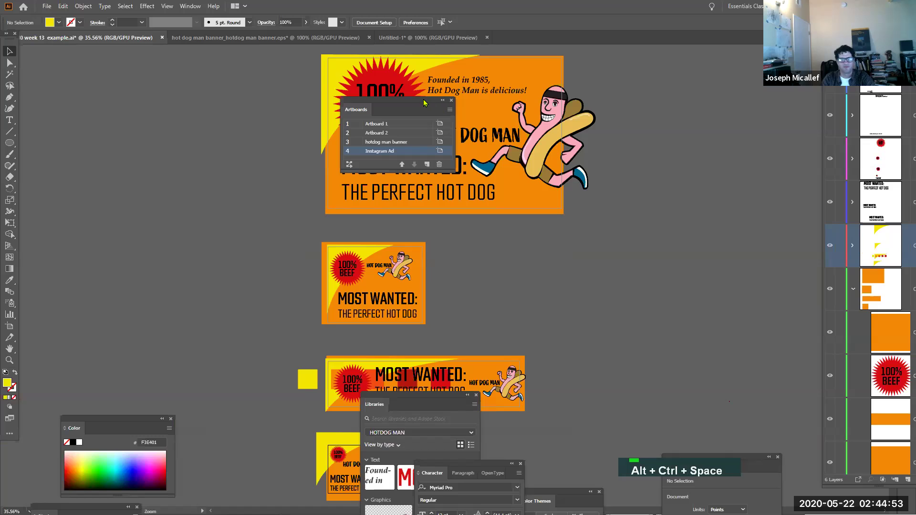
Move the Artboards and Libraries panels off the banner artwork into the empty canvas area beside it
drag(426, 102, 748, 195)
drag(426, 394, 768, 322)
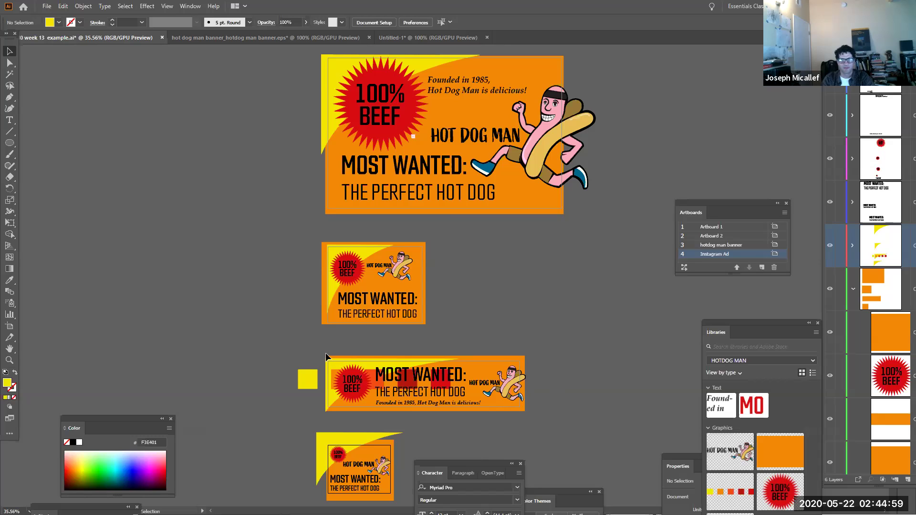
Undo the single-column rearrangement of the artboards
key(ctrl+z)
key(space)
drag(593, 328, 501, 270)
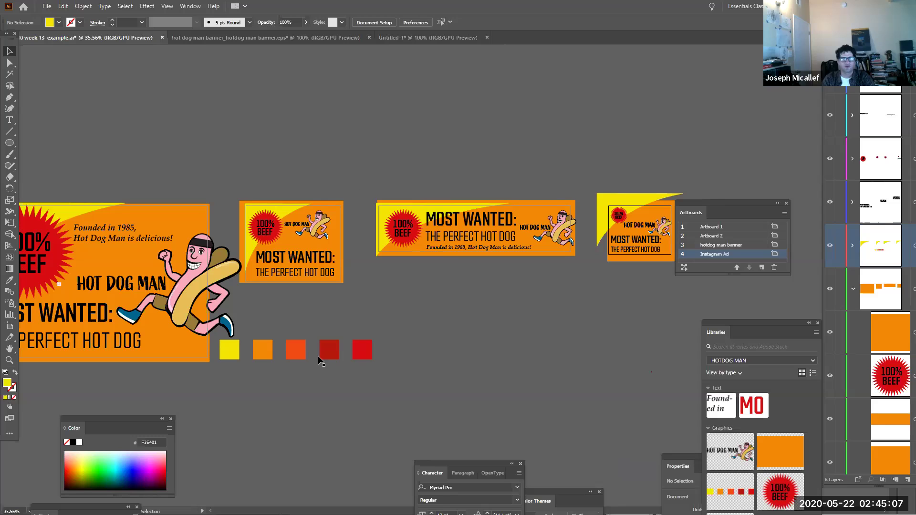
Begin saving the document under a new file, with Illustrator EPS (*.EPS) as the file type
click(46, 6)
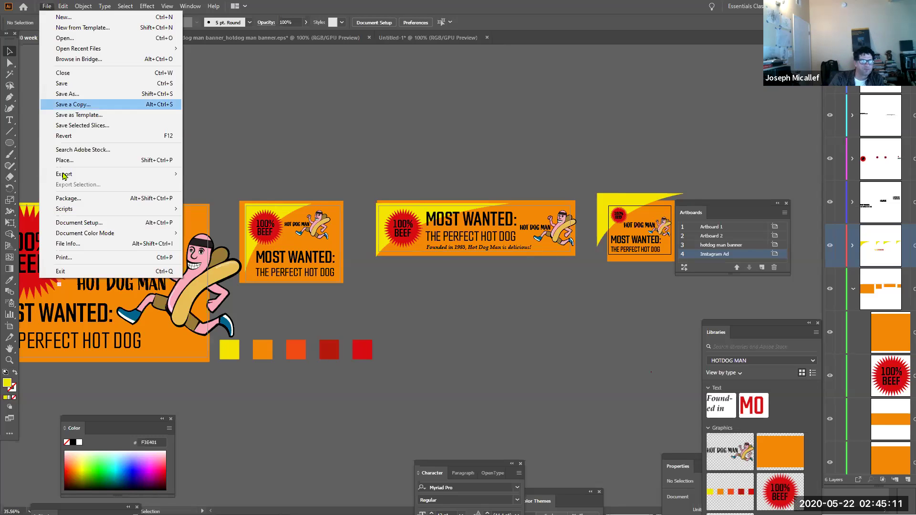
click(73, 94)
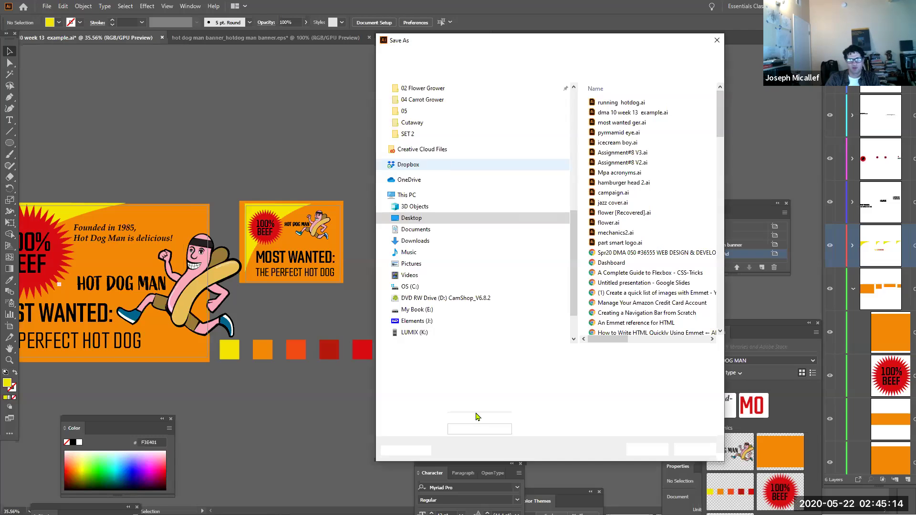
click(470, 367)
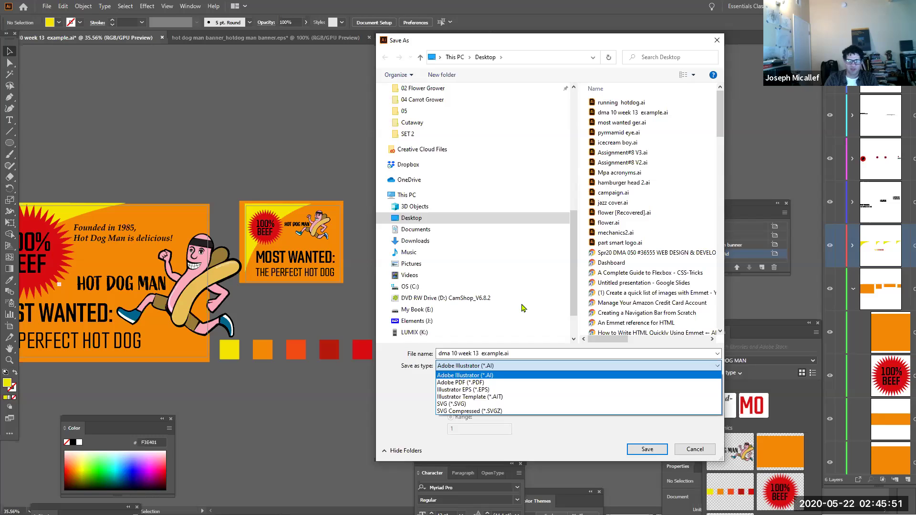
click(461, 391)
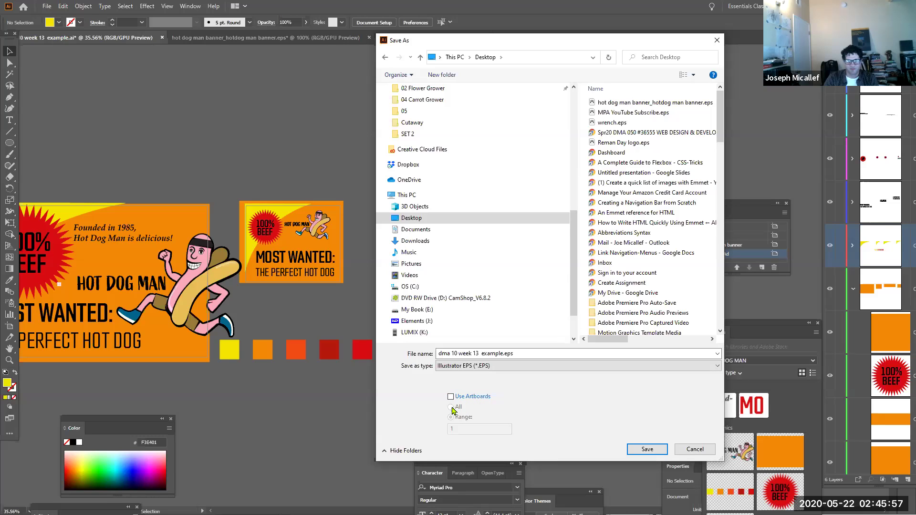
Enable Use Artboards for the EPS save and limit the artboard range to 3
click(450, 396)
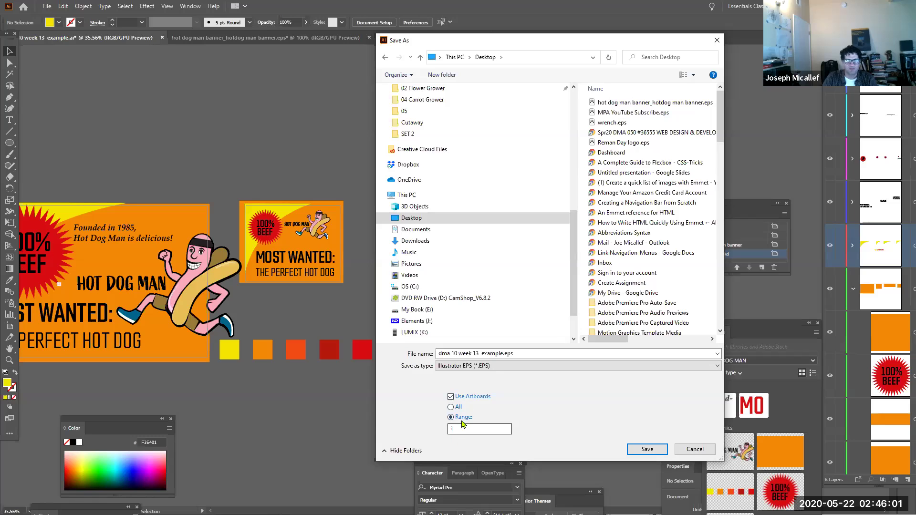
click(450, 408)
click(451, 418)
drag(463, 433, 428, 430)
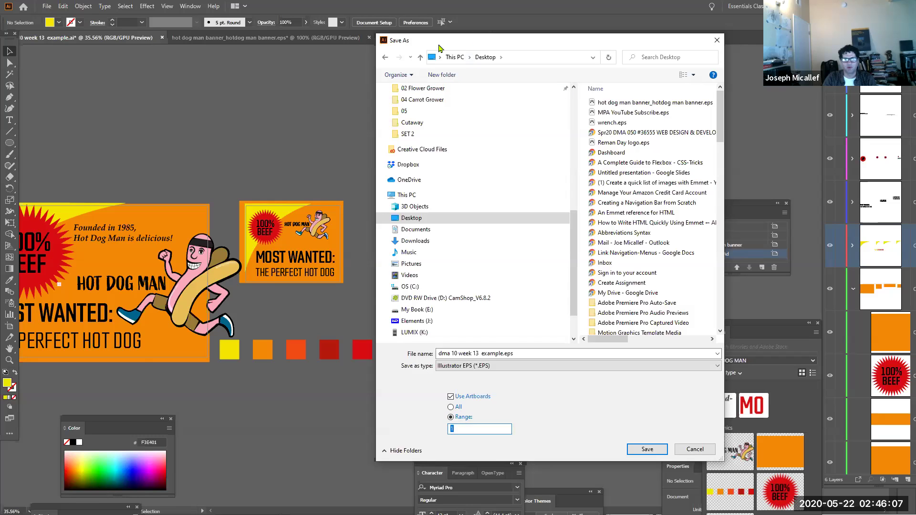
drag(440, 47, 220, 48)
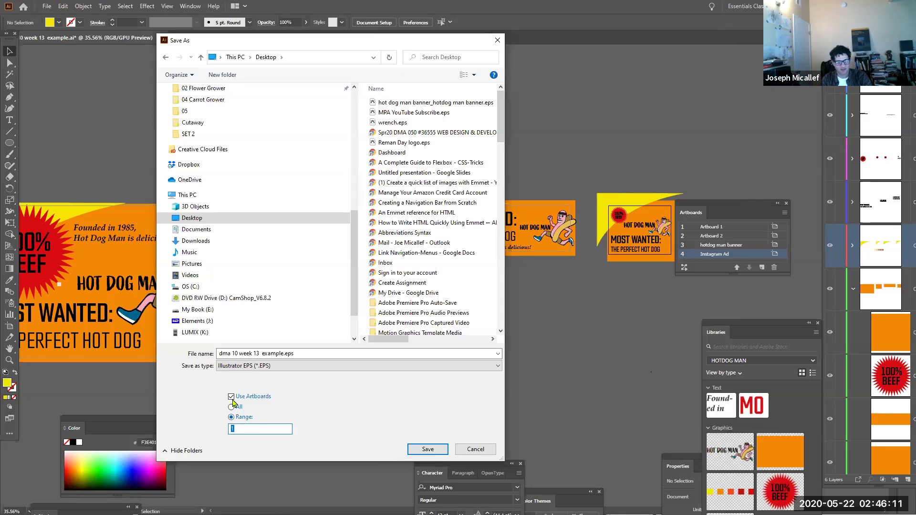
text(3)
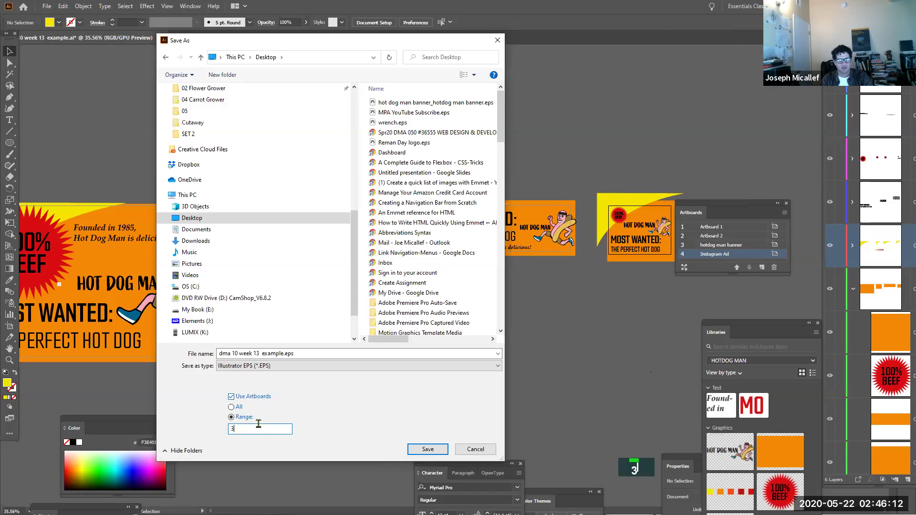
Name the EPS file "hot dog banner" and save it to the Desktop with the Illustrator 2020 EPS version and default options
double_click(268, 359)
drag(269, 358, 187, 372)
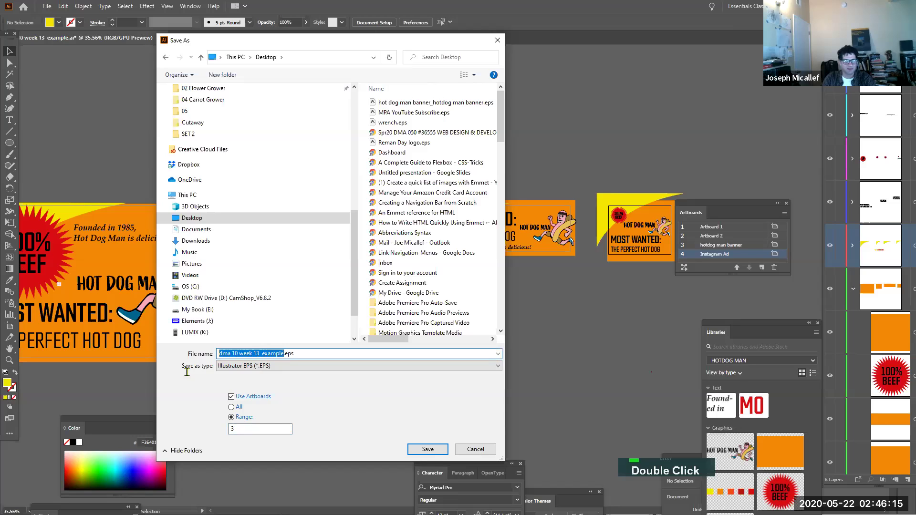
text(ban)
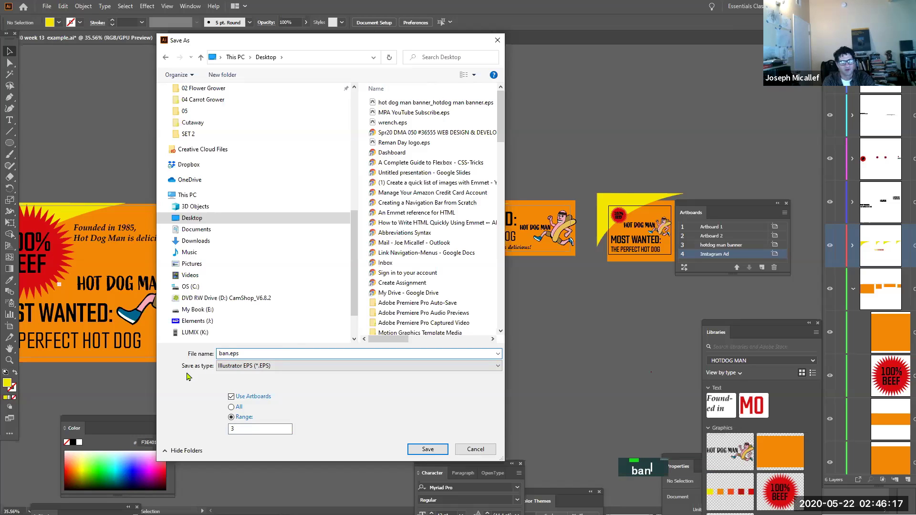
text(ner)
key(BackSpace)
key(BackSpace)
key(BackSpace)
key(BackSpace)
key(BackSpace)
key(BackSpace)
text(hot dog banner)
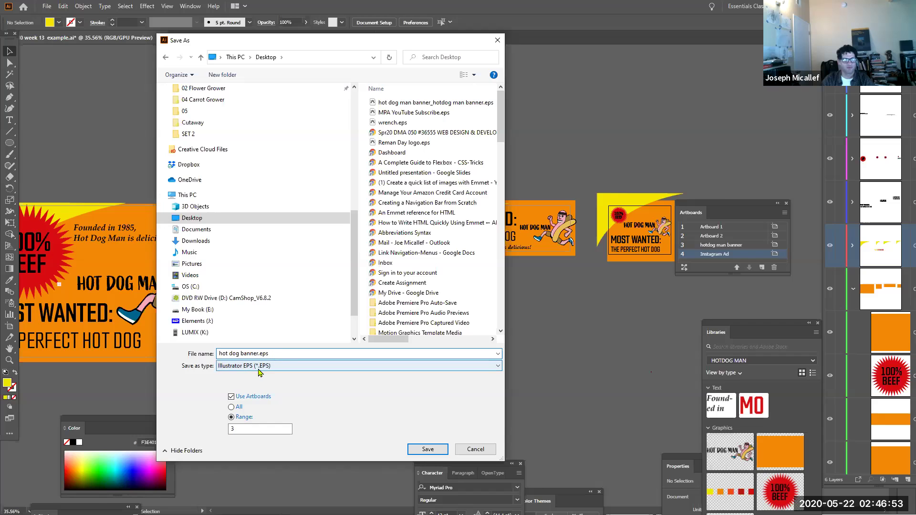
click(419, 449)
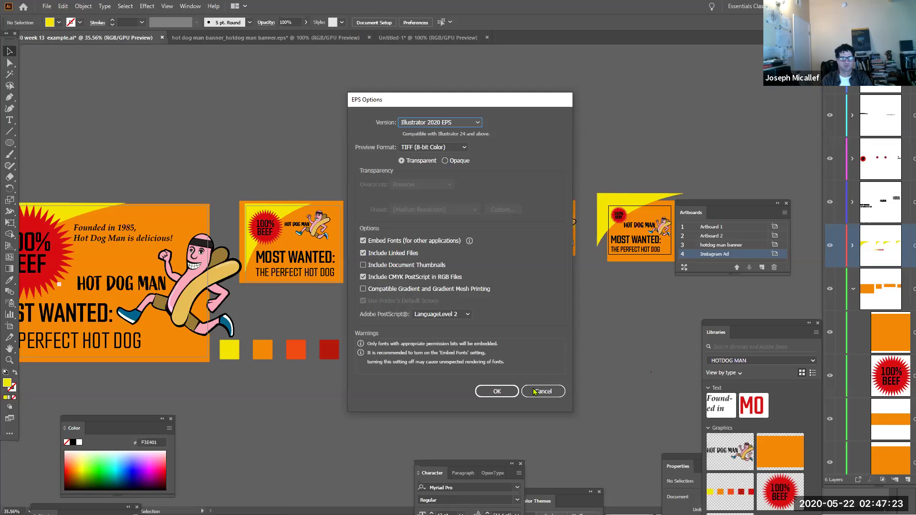
click(497, 391)
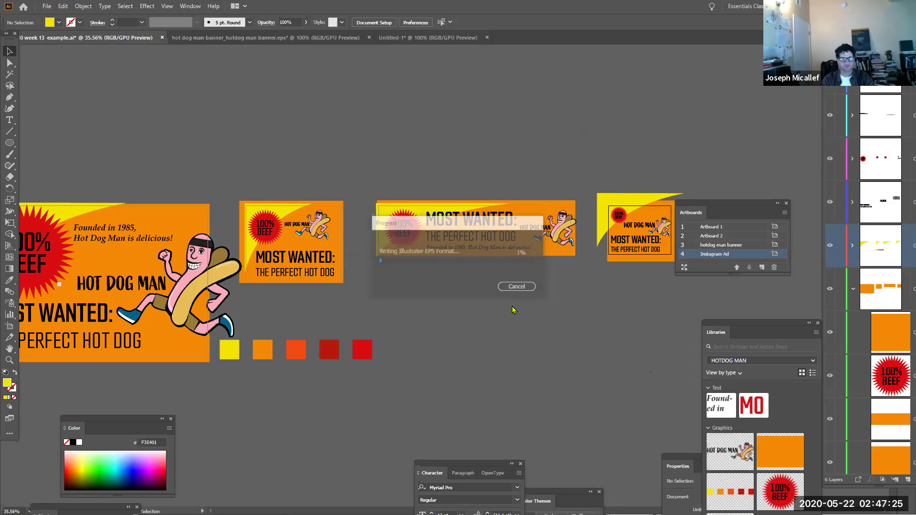
Open the saved "hot dog banner_hotdog man banner.eps" file and bring the whole banner into view at 100%
key(ctrl+o)
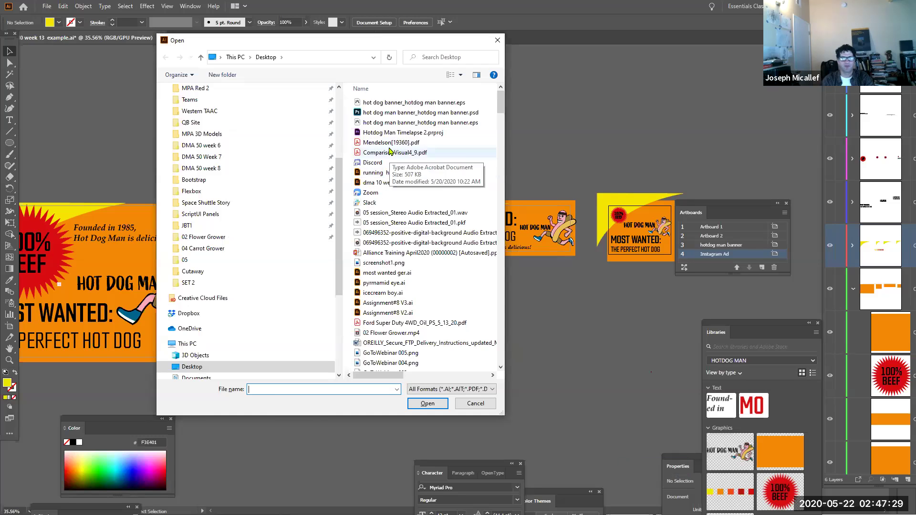
click(395, 104)
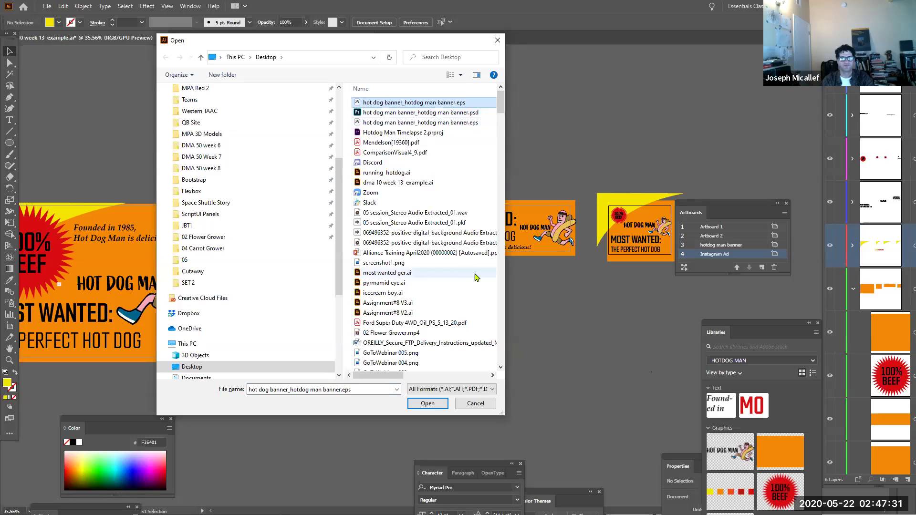
click(420, 404)
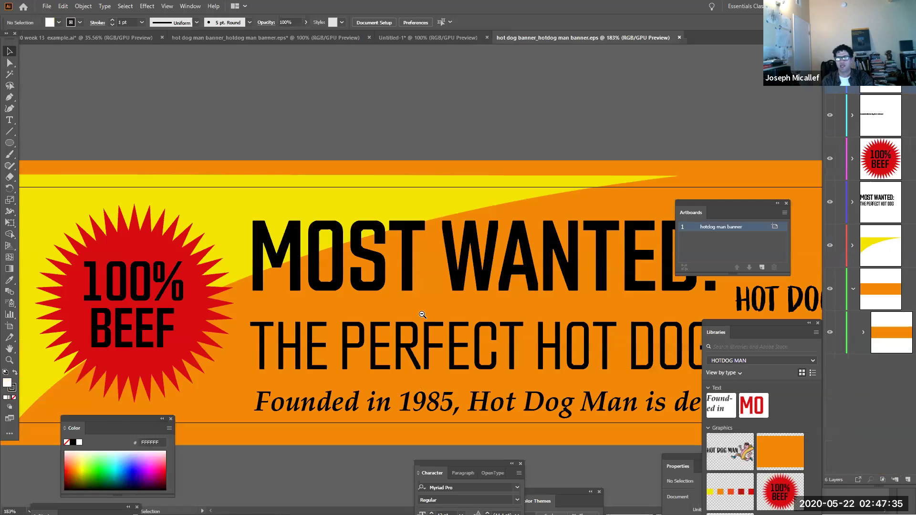
ctrl+alt+super+click(422, 314)
ctrl+alt+super+click(423, 314)
key(space)
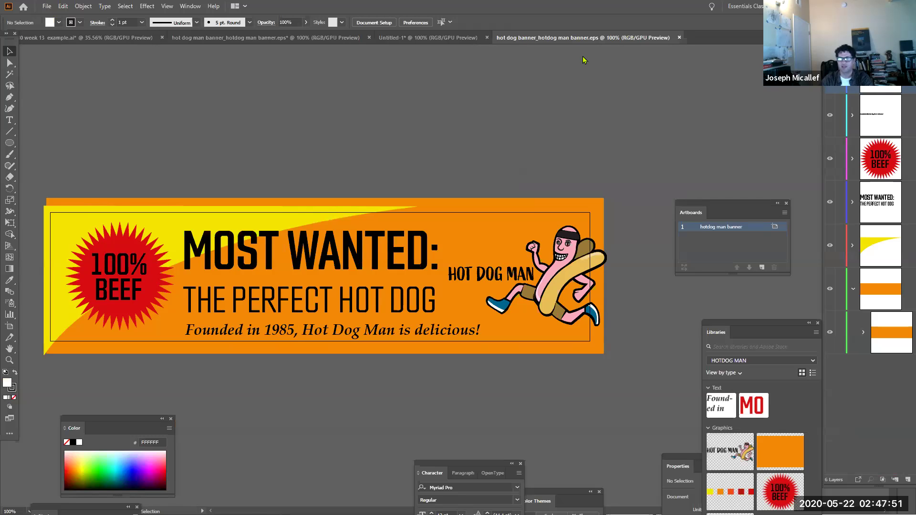
Move the Layers panel next to the banner and collapse the orange background layer
drag(874, 31, 654, 57)
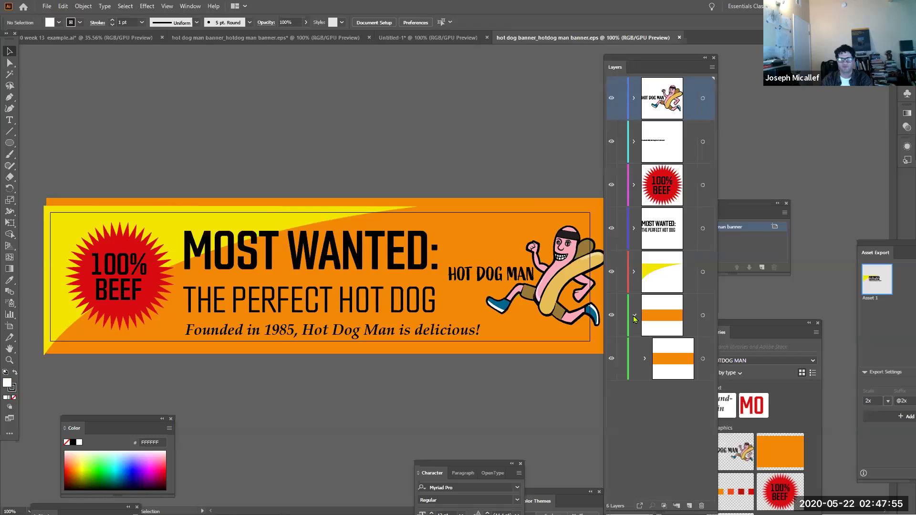
click(635, 316)
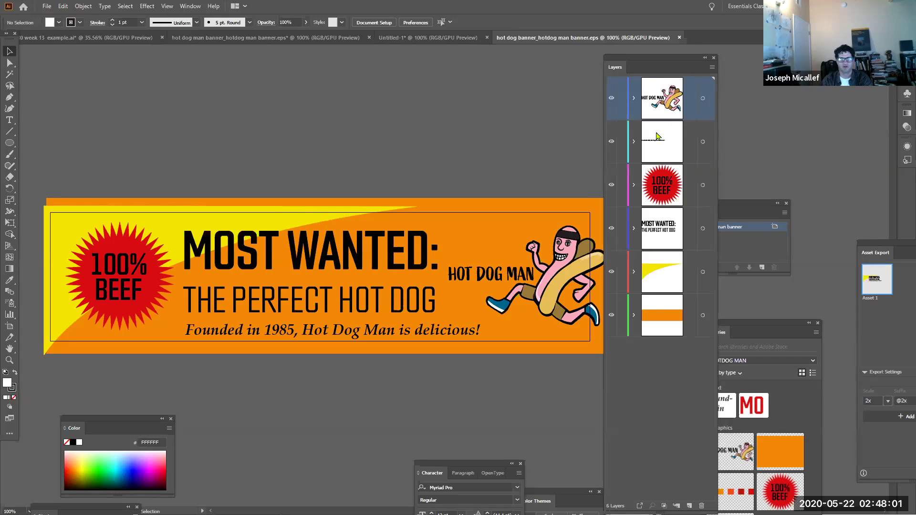
Step through the banner's layers from the orange background up to the tagline text to examine what each one holds
click(652, 322)
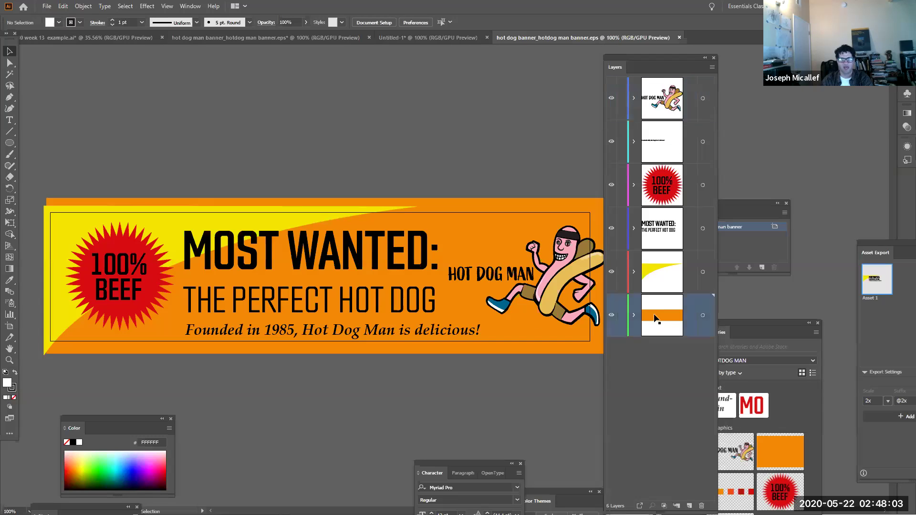
click(690, 273)
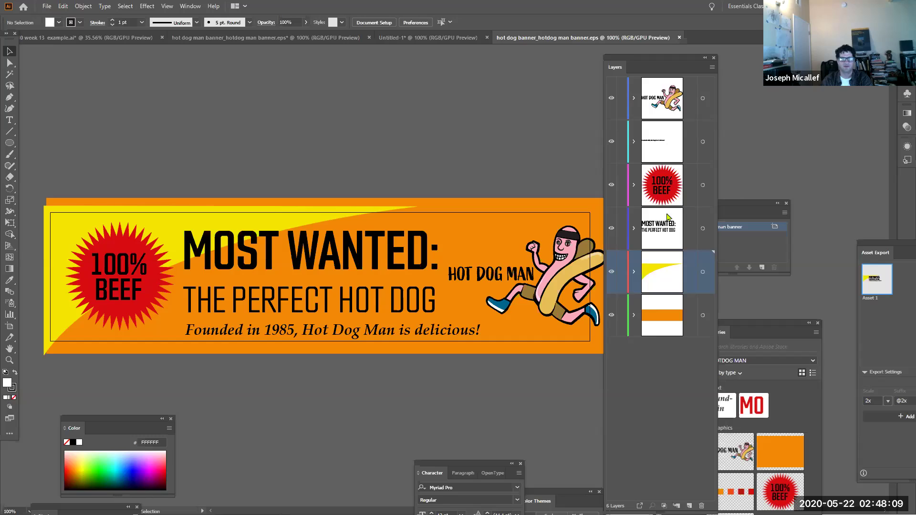
click(658, 234)
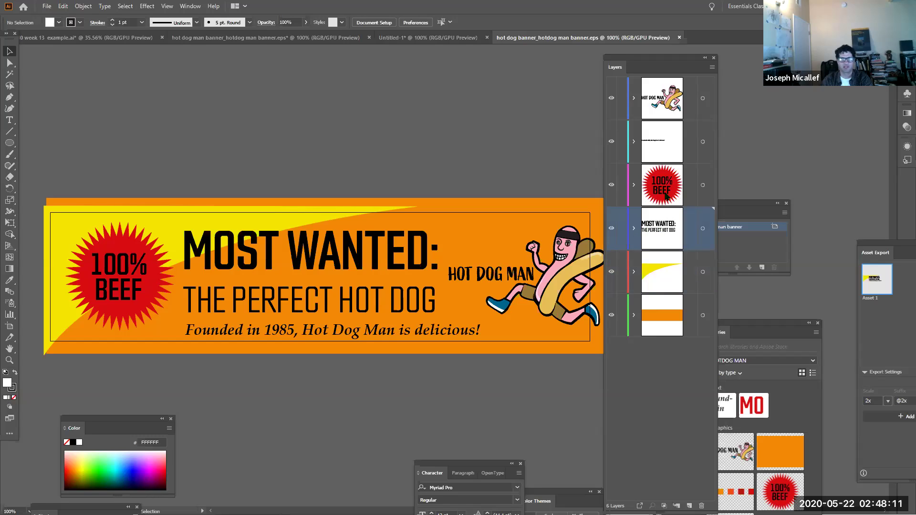
click(667, 195)
click(655, 148)
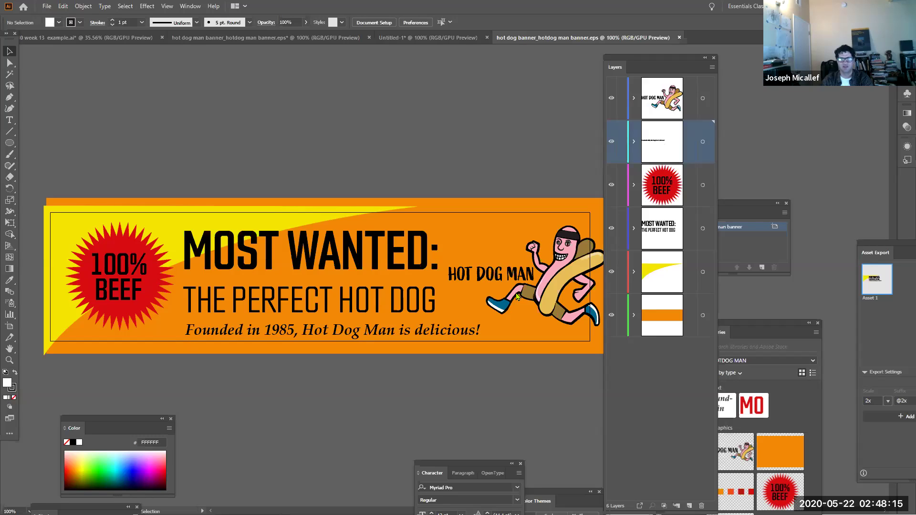
Select the hot dog man layer and export the banner to the Desktop in Photoshop (*.PSD) format with Use Artboards off
click(662, 109)
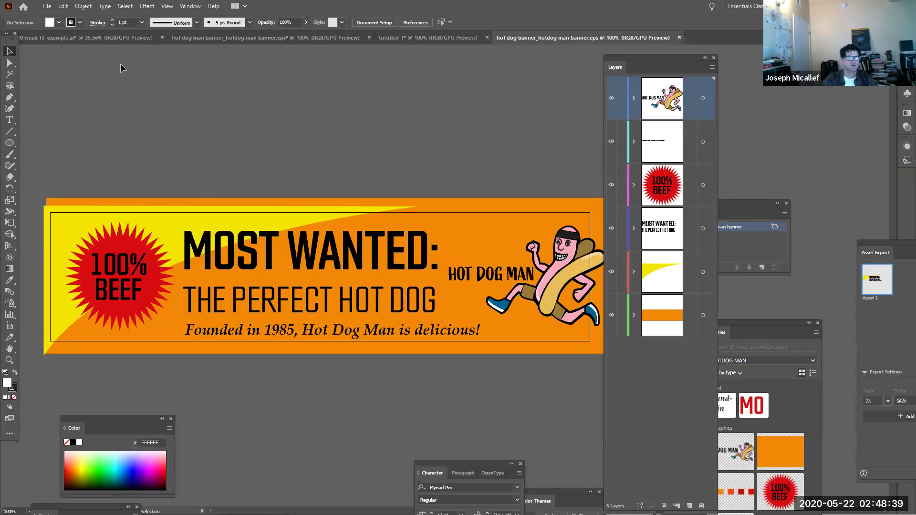
click(47, 6)
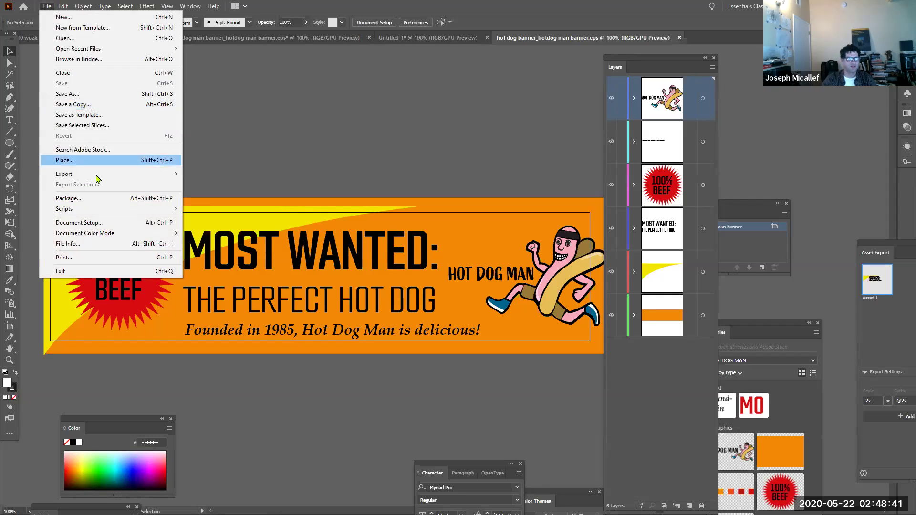
mouse_move(93, 176)
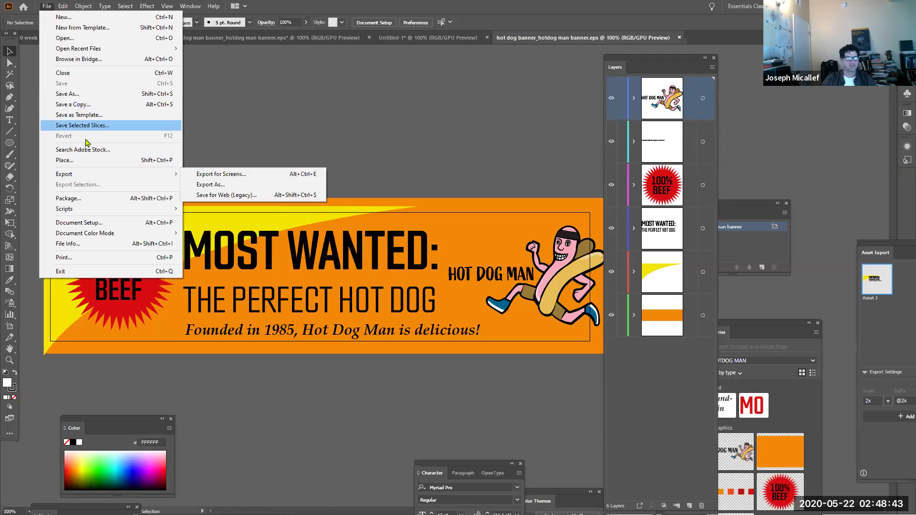
click(209, 185)
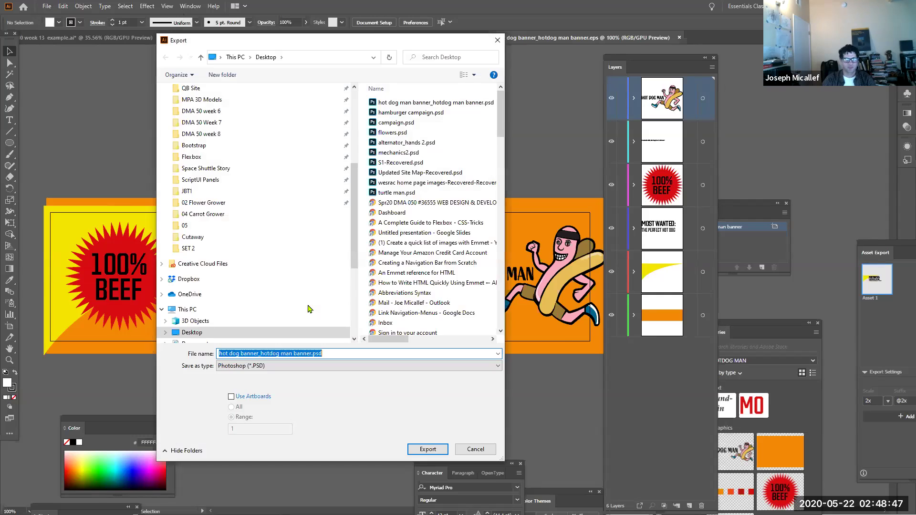
click(249, 366)
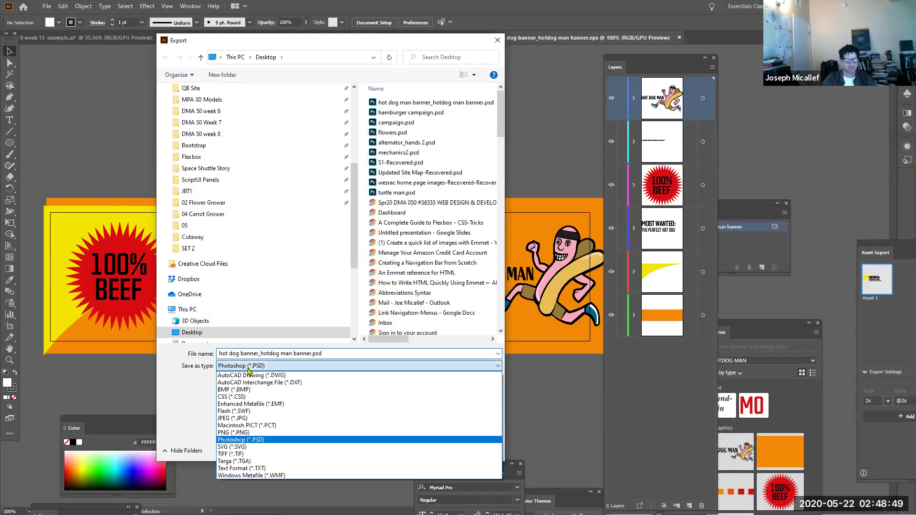
click(248, 440)
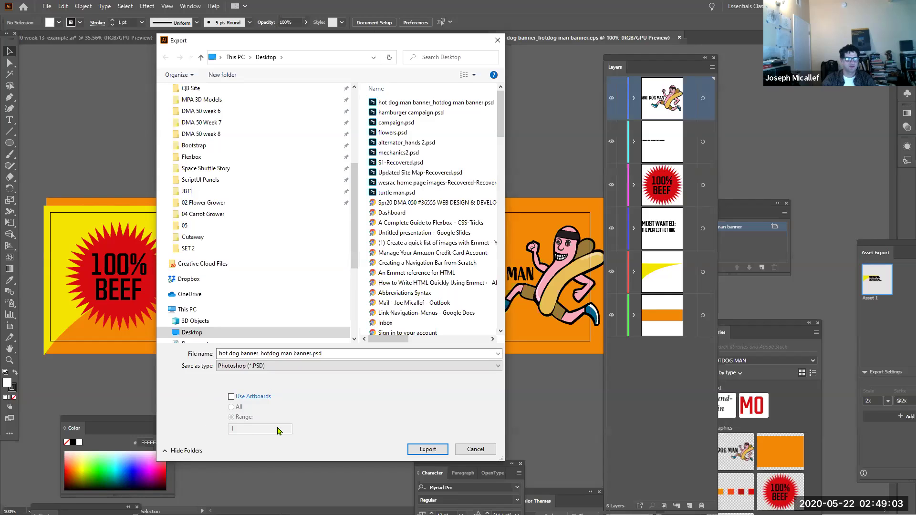
click(231, 397)
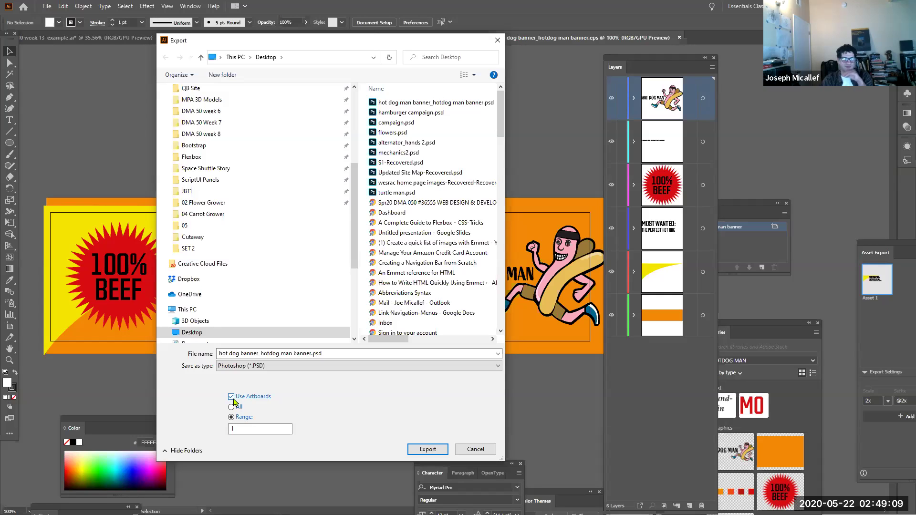
click(232, 398)
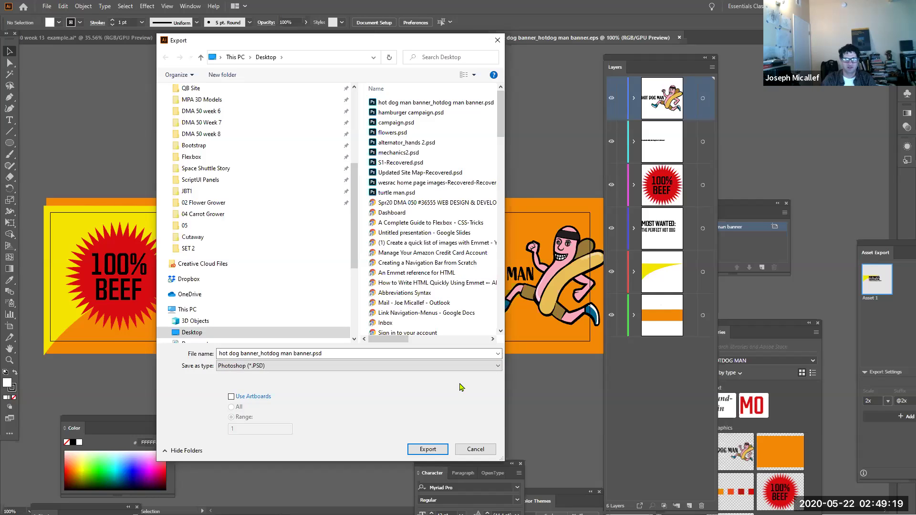
click(428, 449)
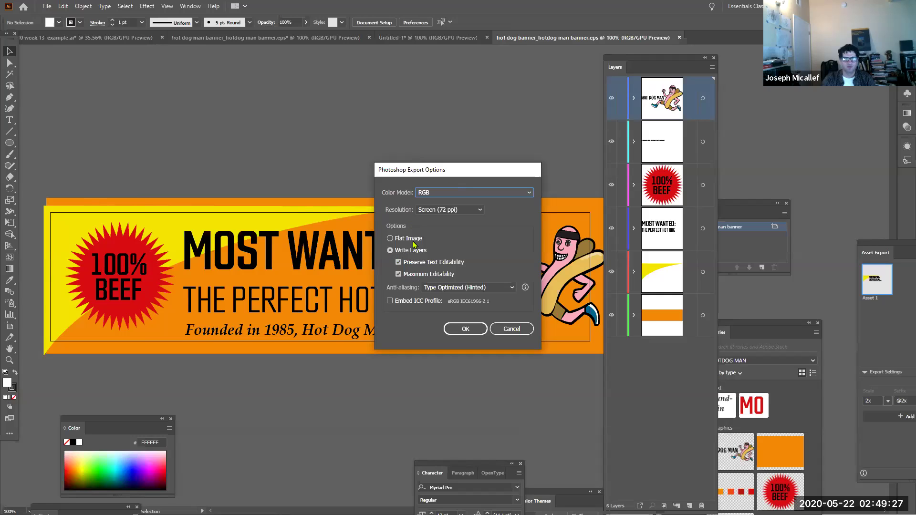
Complete the Photoshop export in RGB at Screen (72 ppi) with Write Layers, Preserve Text Editability and Maximum Editability
click(390, 239)
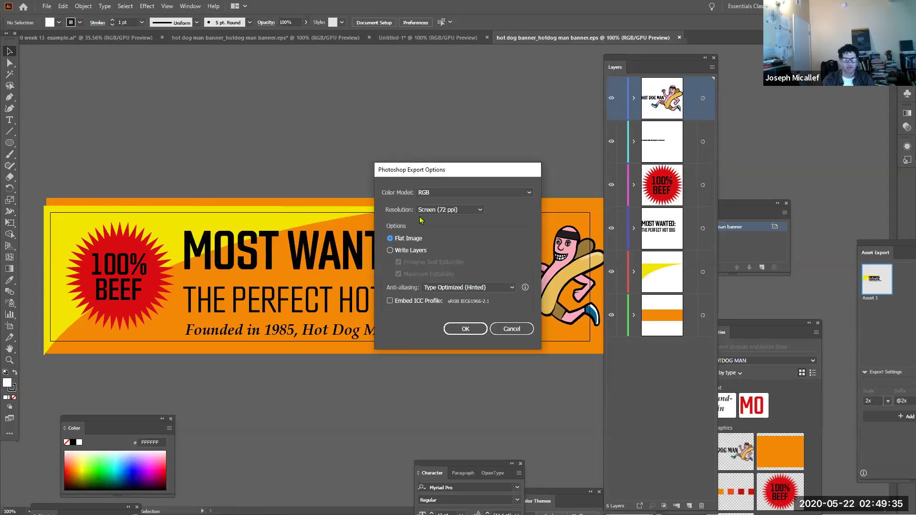
click(390, 251)
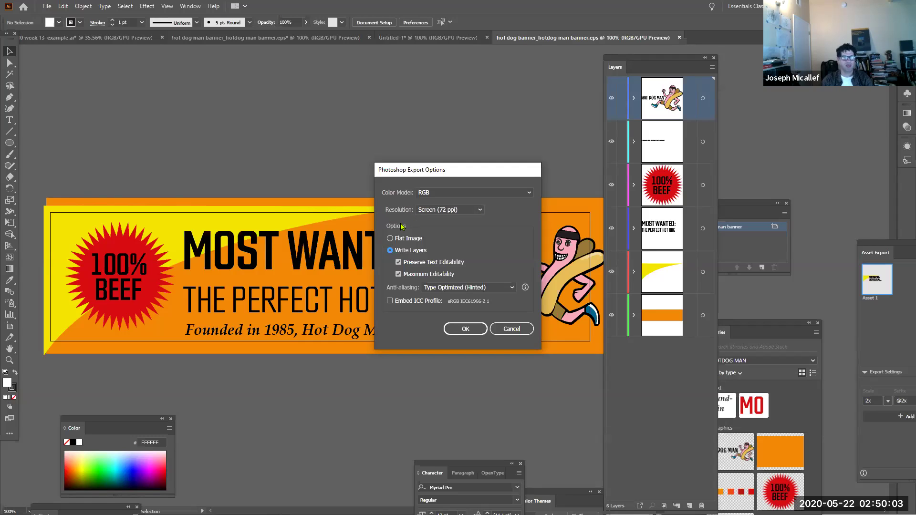
click(437, 213)
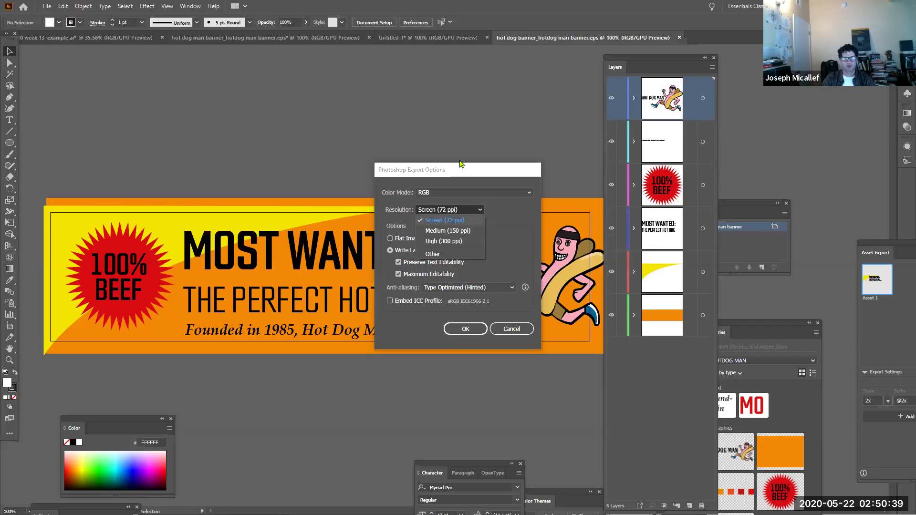
click(472, 331)
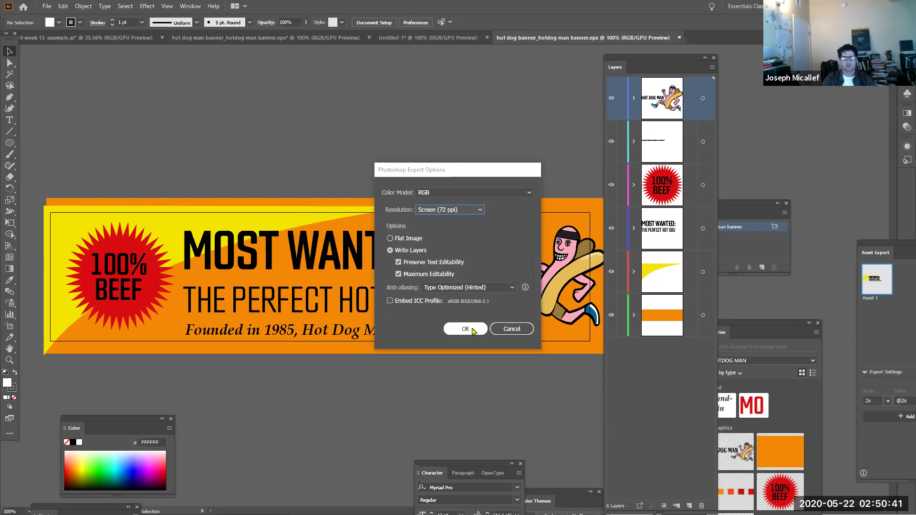
click(472, 330)
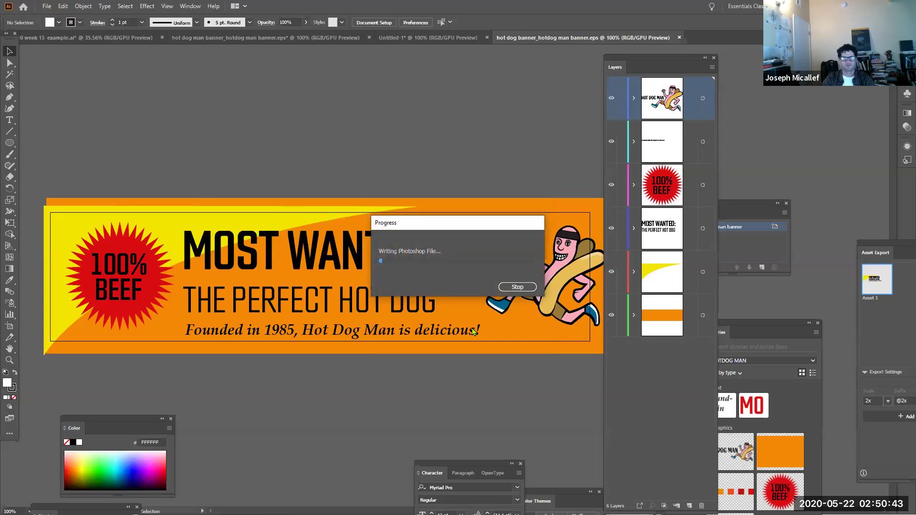
Switch to Photoshop and open "hot dog banner_hotdog man banner.psd" from the Desktop
key(alt)
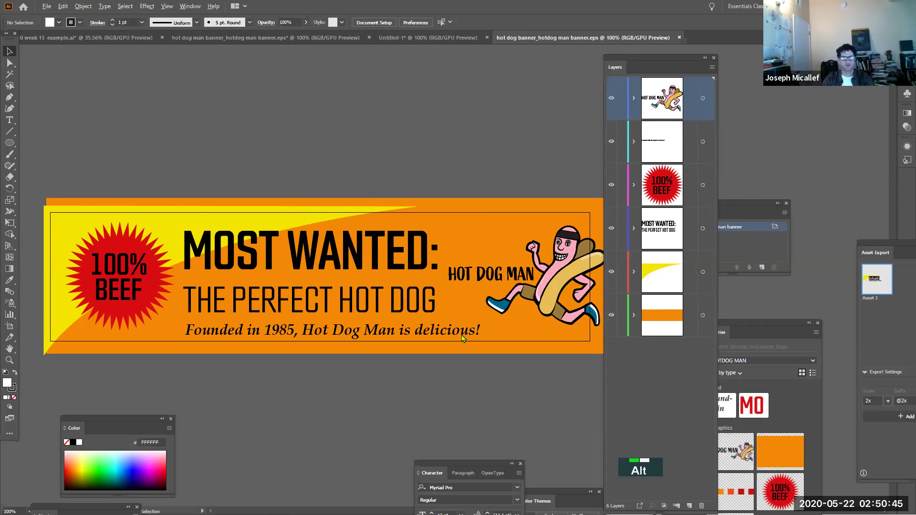
key(alt+Tab)
key(alt+Tab)
key(alt+Tab)
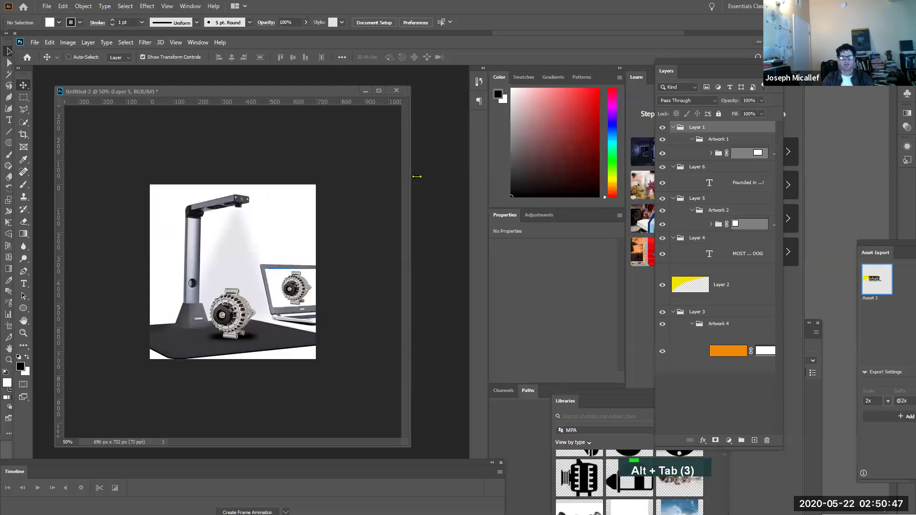
key(ctrl)
key(ctrl+o)
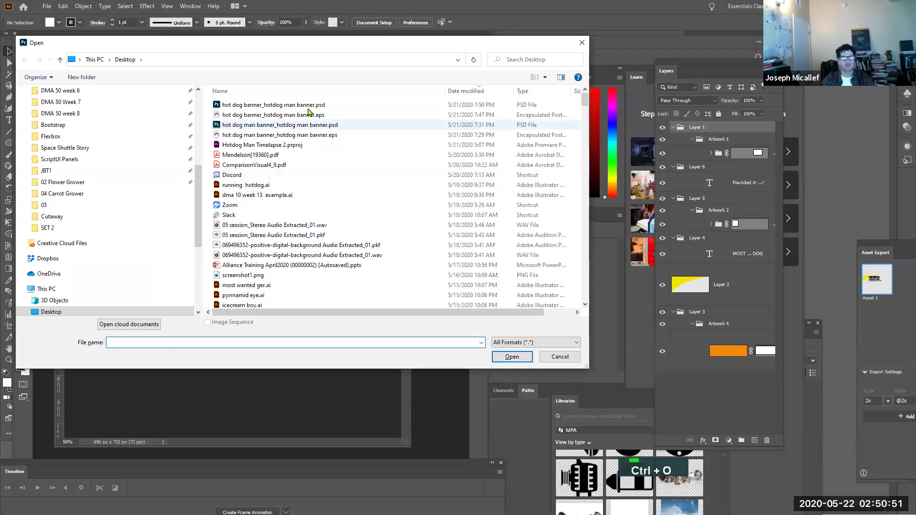
click(305, 105)
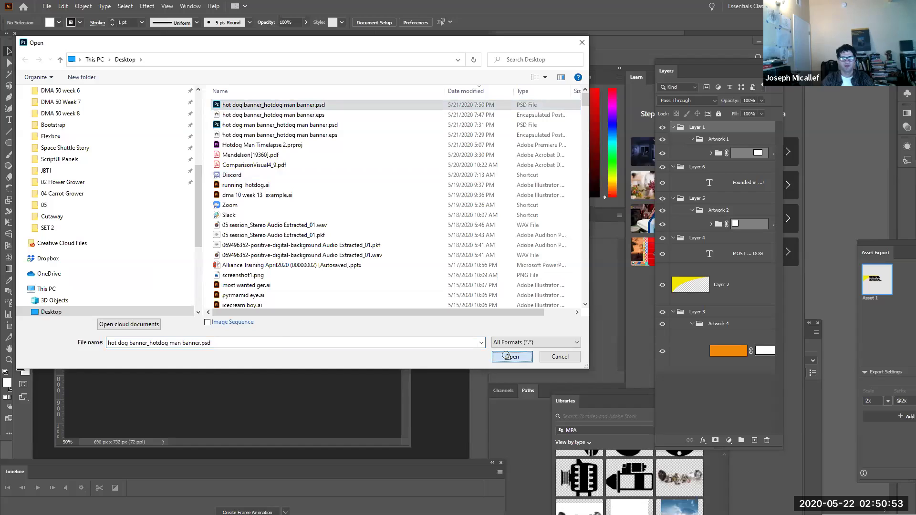
click(511, 357)
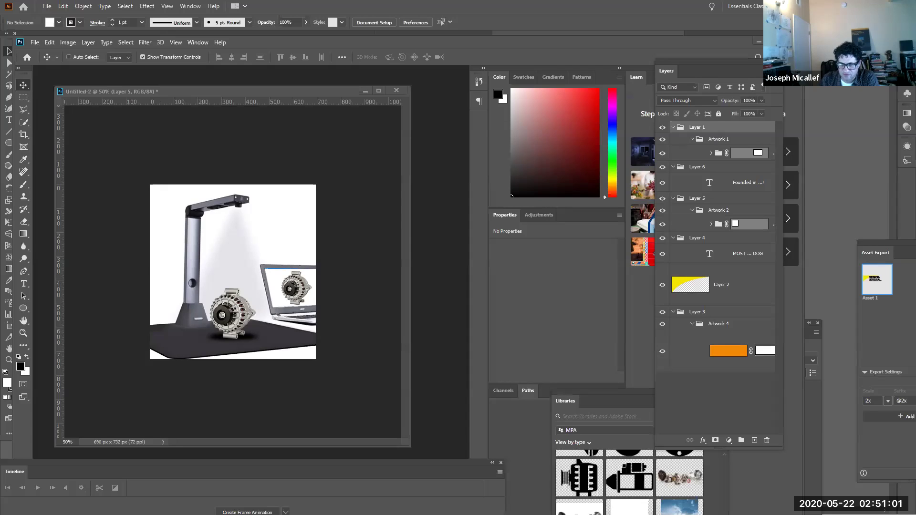
Enlarge the PSD banner's window, show the banner at 100% and move the Layers panel clear of the artwork
drag(58, 513, 208, 69)
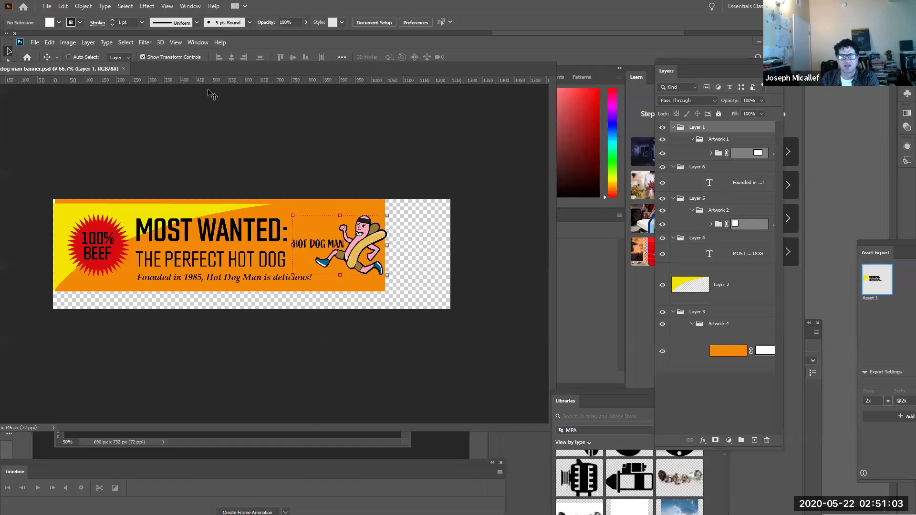
click(517, 58)
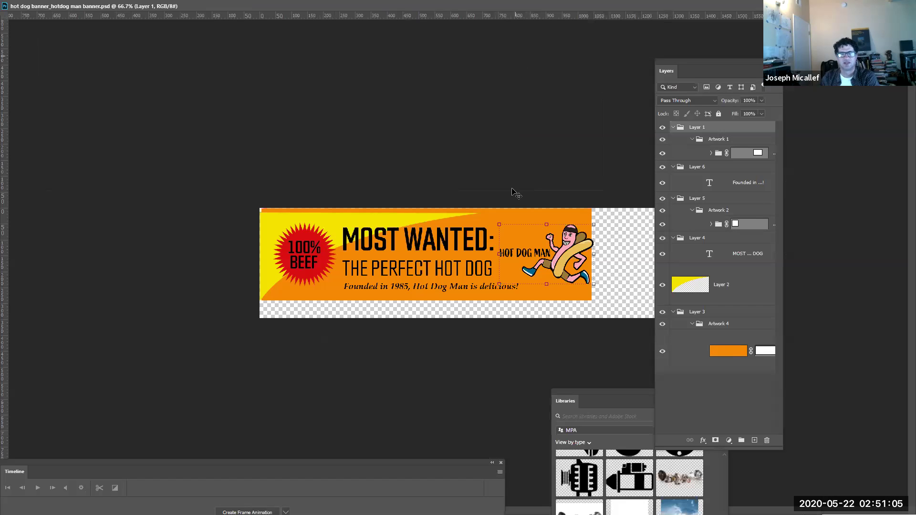
ctrl+click(594, 253)
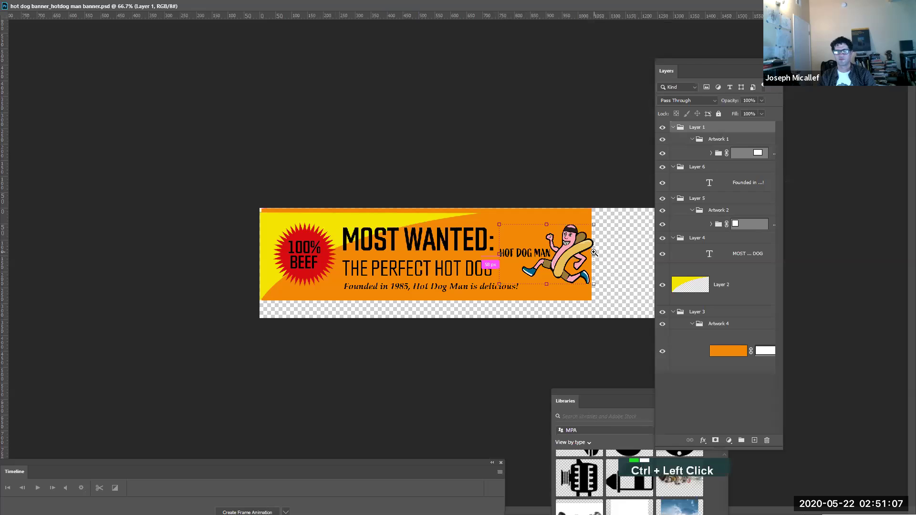
ctrl+click(493, 294)
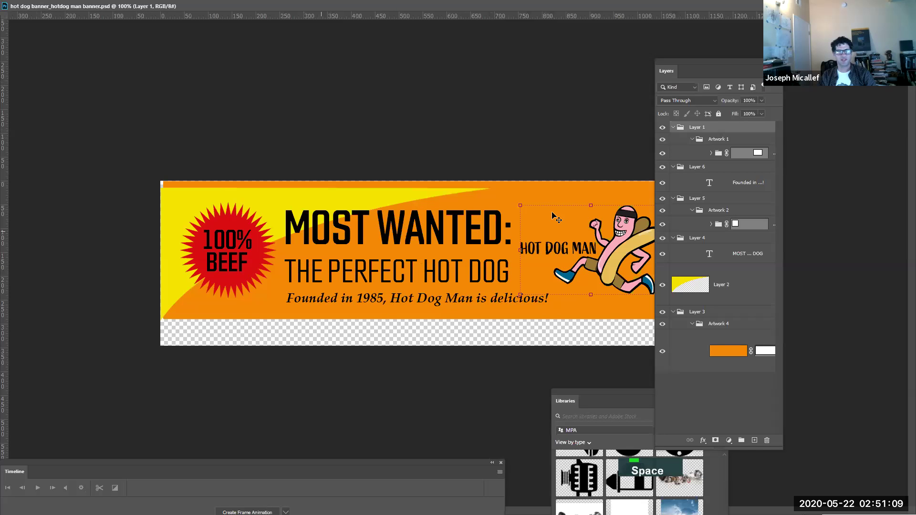
drag(673, 61, 789, 72)
Switch to Illustrator to compare the original banner with the exported one, and return to Photoshop
key(alt+Tab)
key(alt+Tab)
key(alt+Tab)
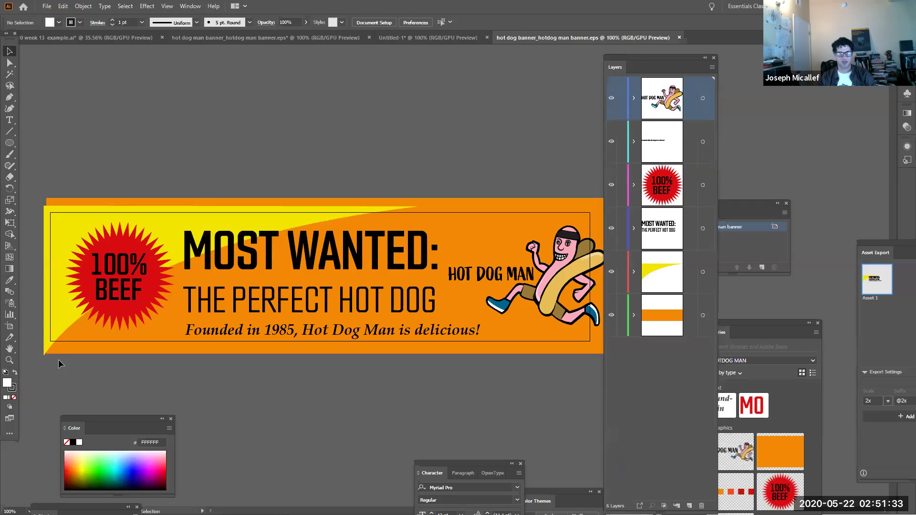
key(alt+Tab)
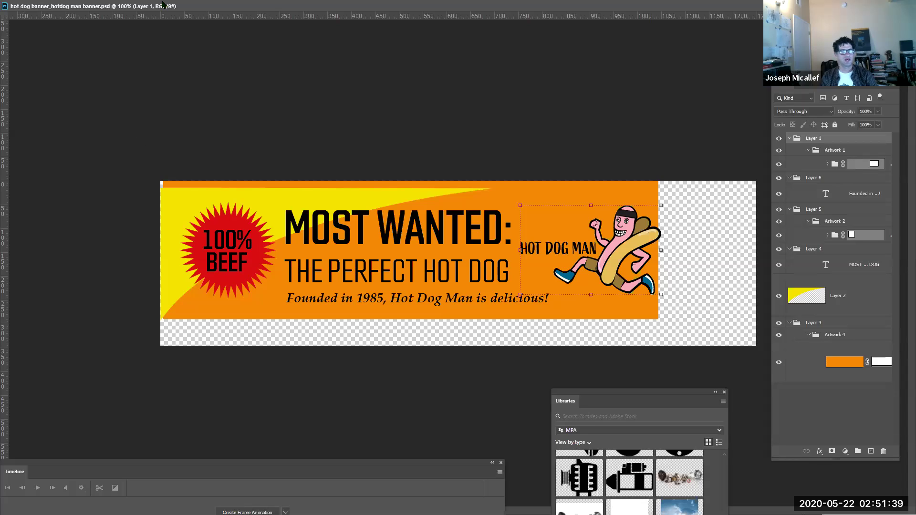
Cycle the screen modes until the banner fills the screen with the menu bar and panels showing
key(Tab)
key(Tab)
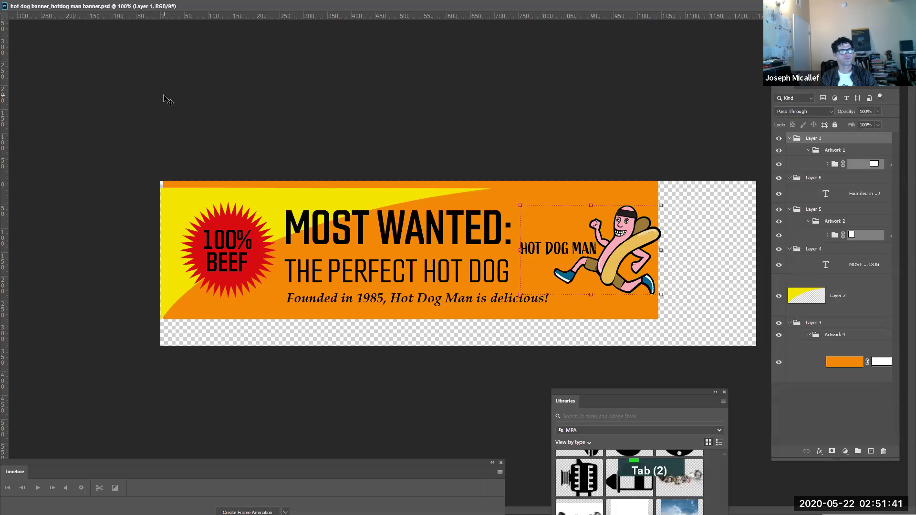
key(f)
key(f)
key(f)
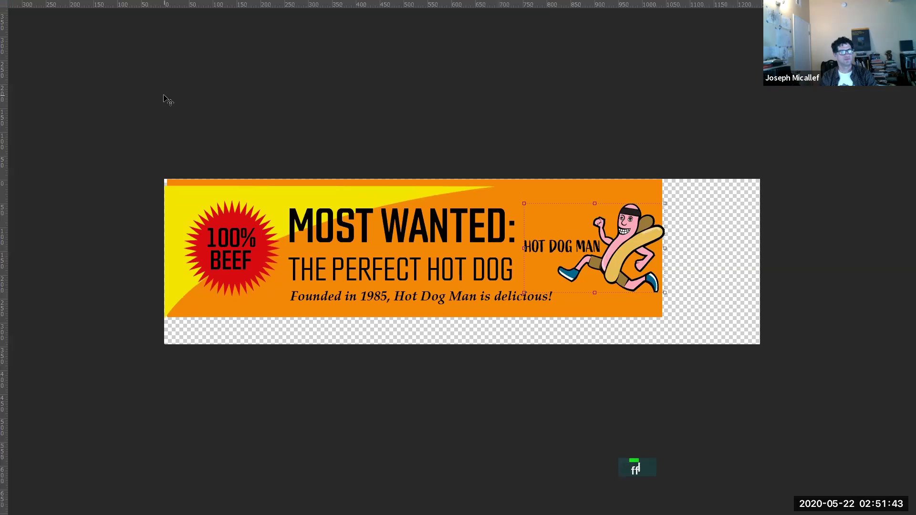
key(f)
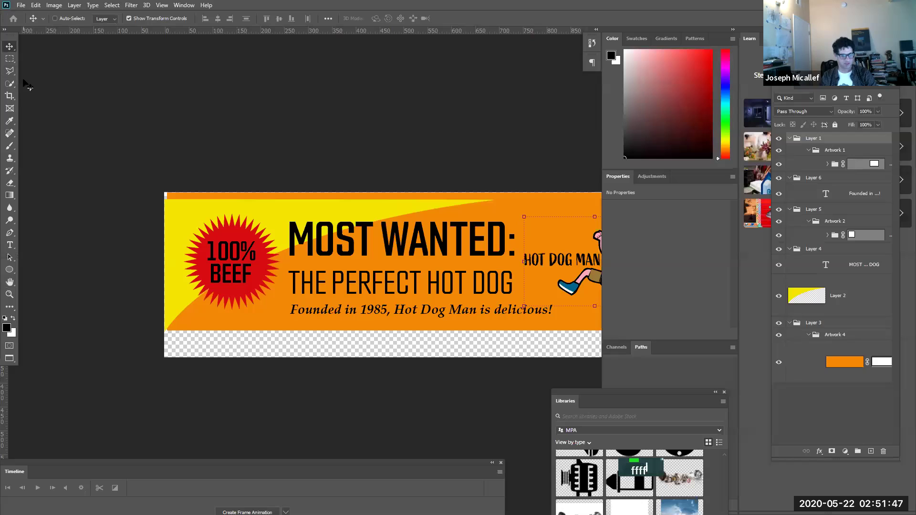
Crop the canvas to the banner artwork, cutting off the transparent area and the orange strip above the yellow shape
key(c)
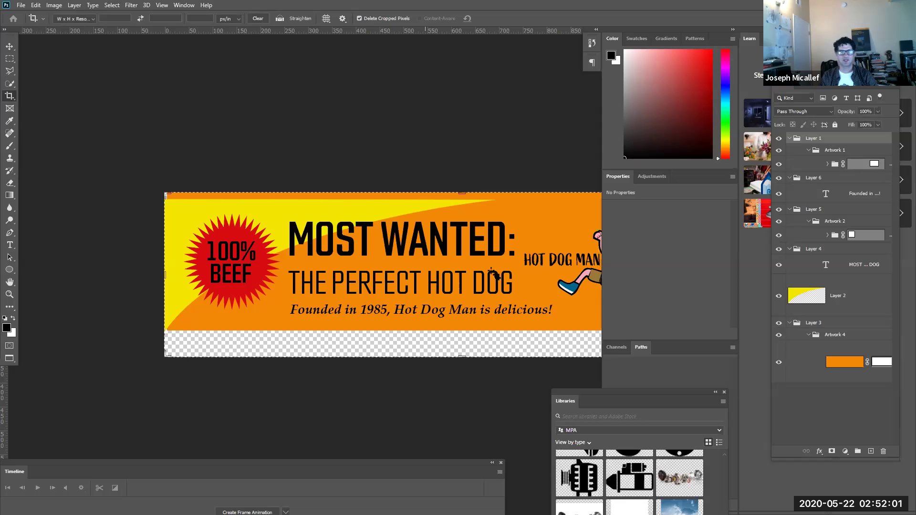
drag(557, 276, 350, 241)
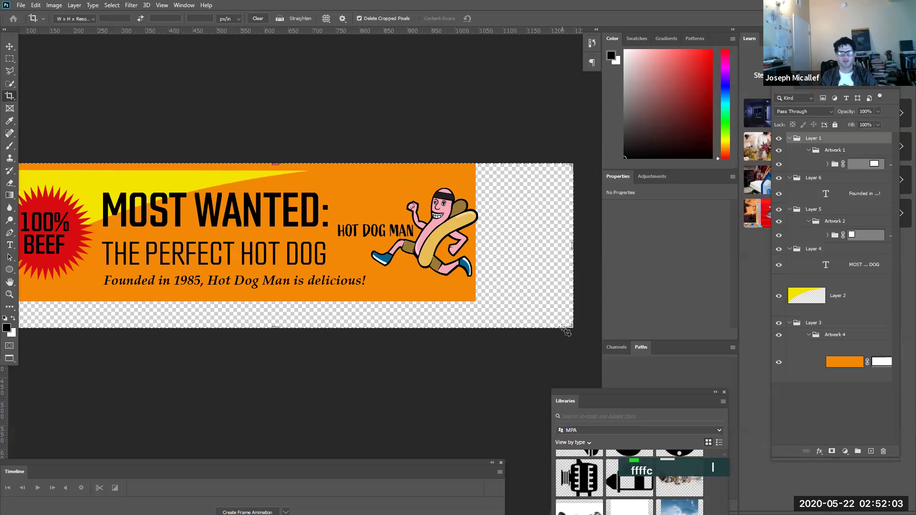
drag(571, 327, 516, 309)
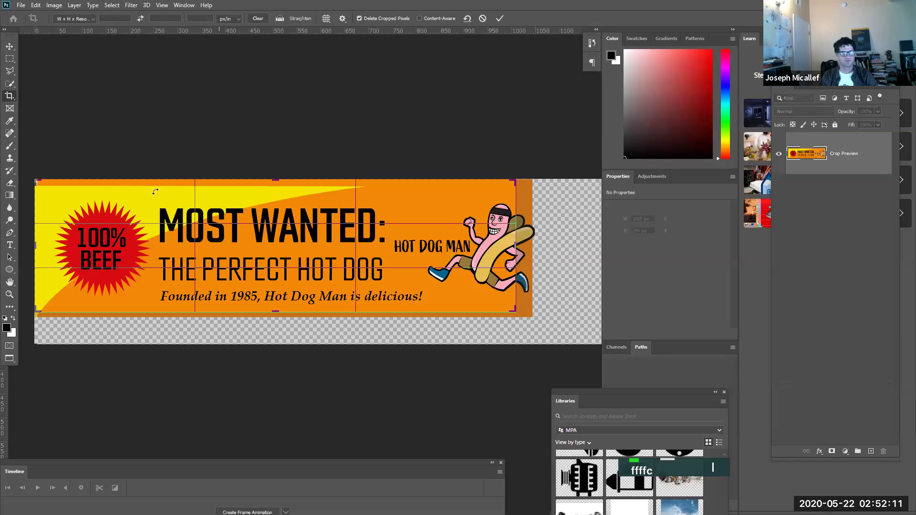
drag(36, 181, 37, 186)
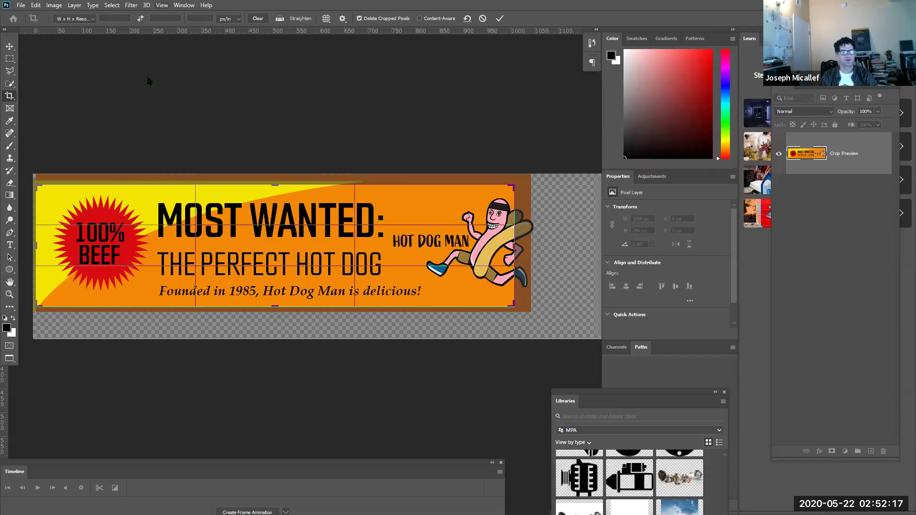
double_click(174, 229)
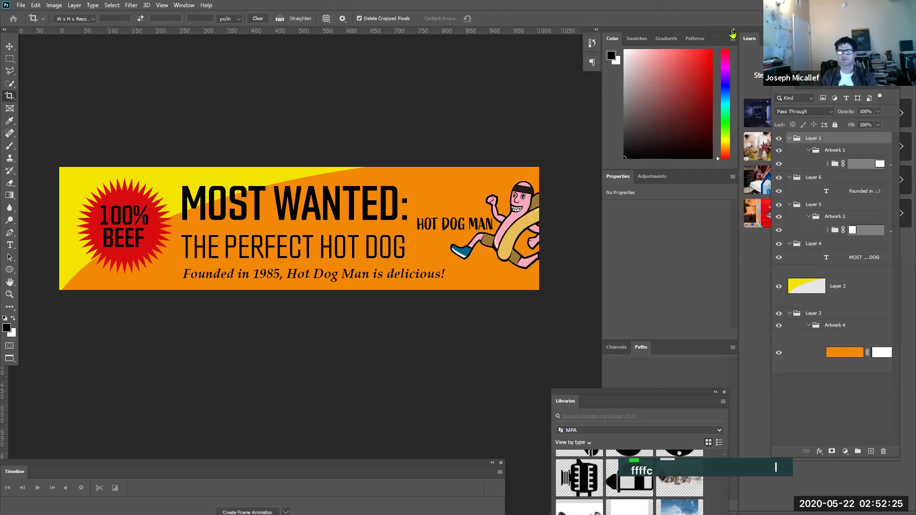
Collapse the Color, Properties and Learn panel groups and place the Layers panel beside the banner
click(732, 31)
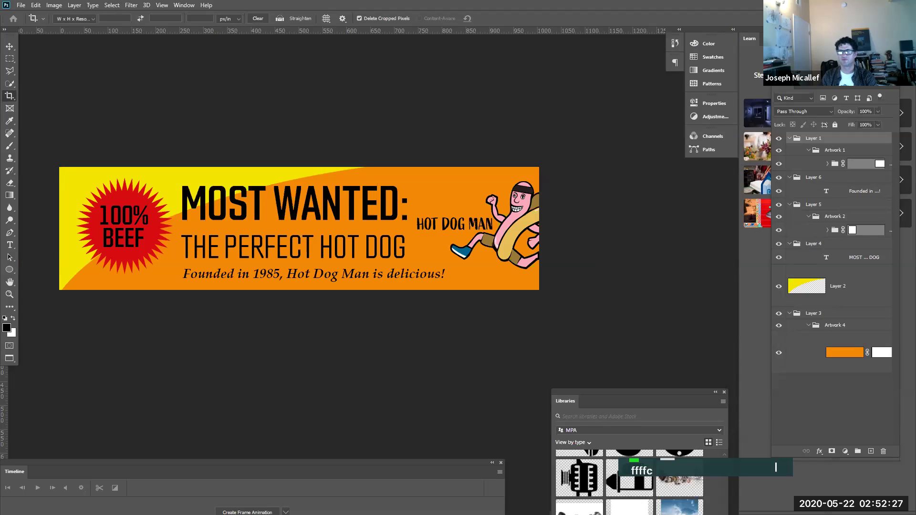
click(912, 30)
drag(680, 66, 624, 70)
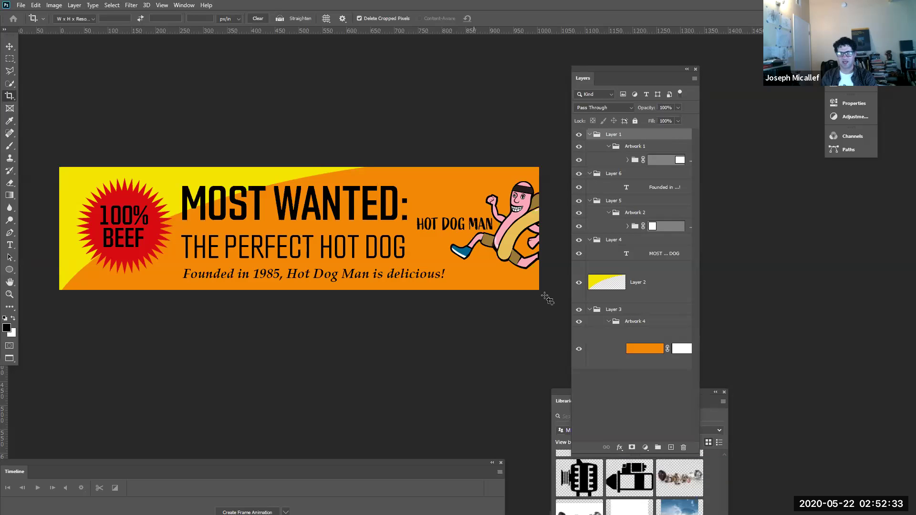
Hide Layer 1 and show it again, and confirm the Layers panel options with the largest thumbnail size
click(579, 135)
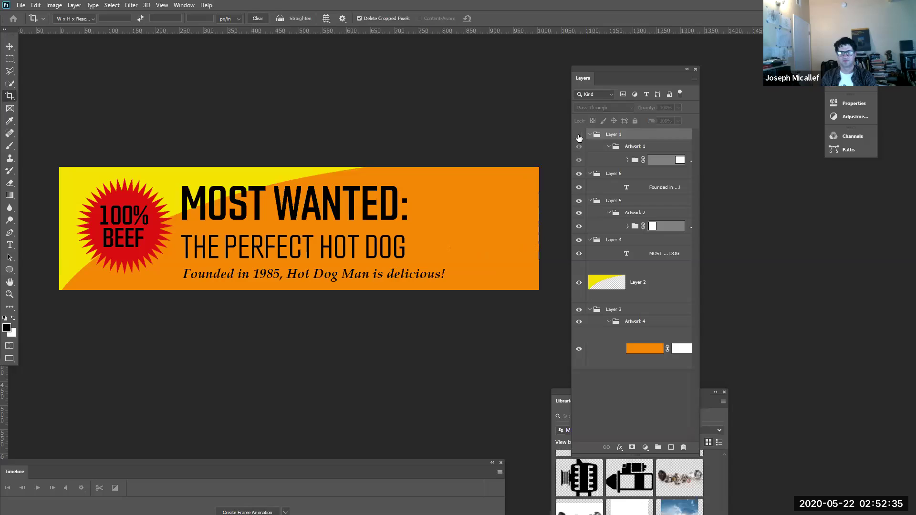
click(579, 134)
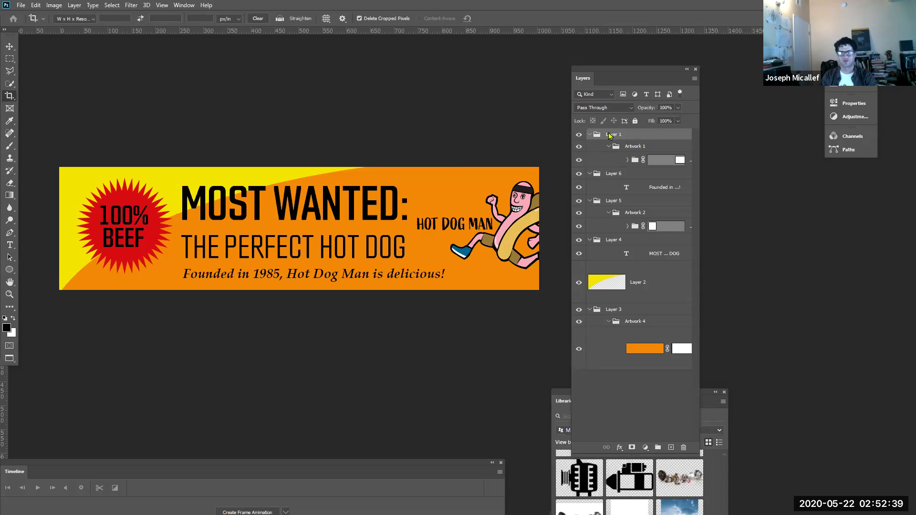
click(695, 79)
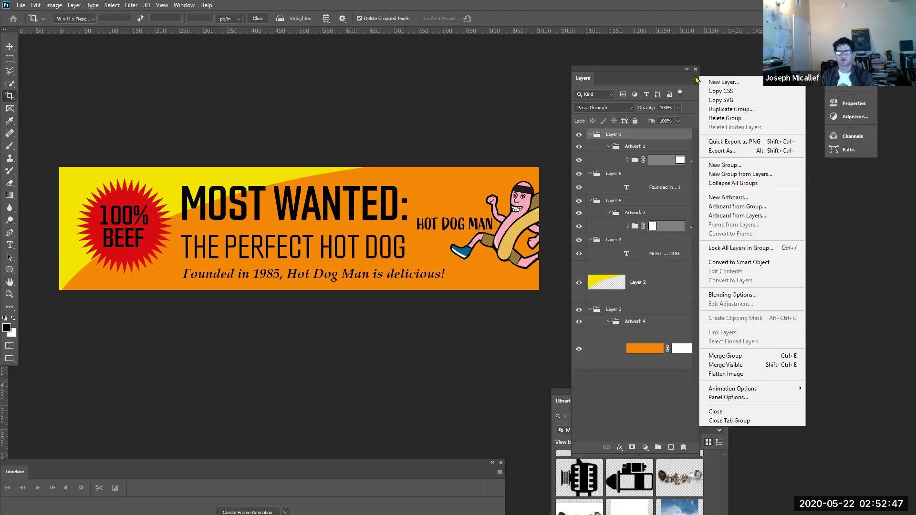
click(747, 400)
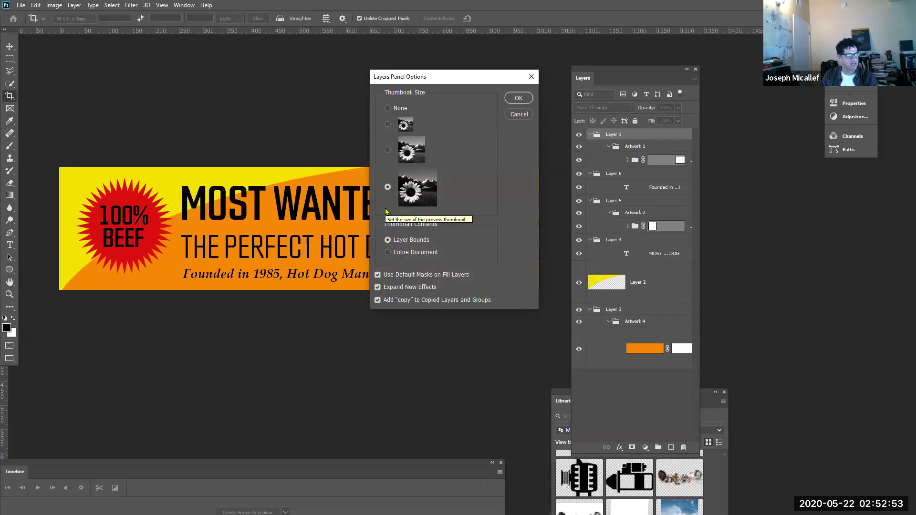
scroll(386, 209, down, 1)
scroll(386, 209, up, 1)
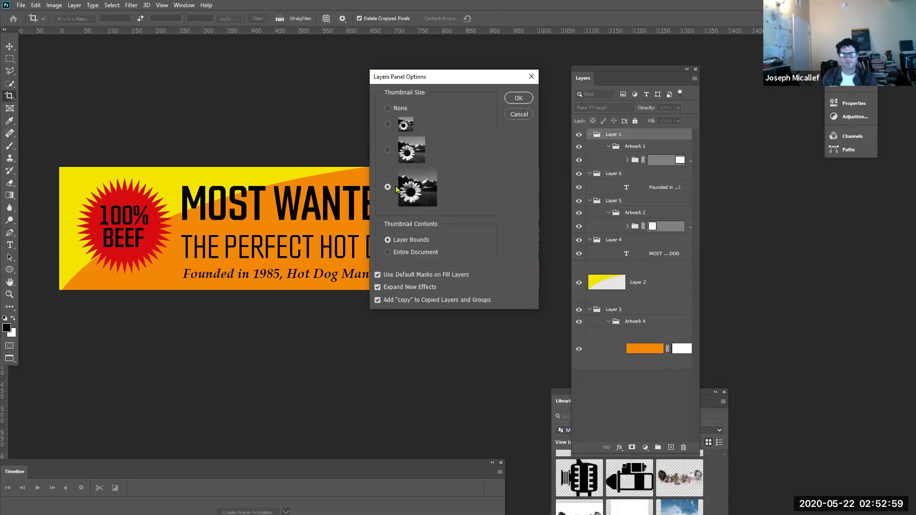
click(519, 98)
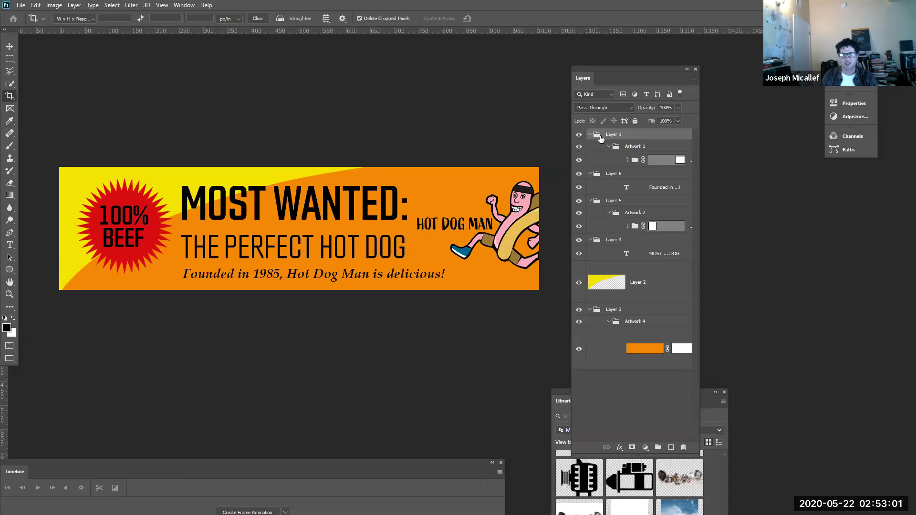
Expand the masked group inside Artwork 1 to review its sublayers, and move the hot dog man down and left on the banner
click(628, 160)
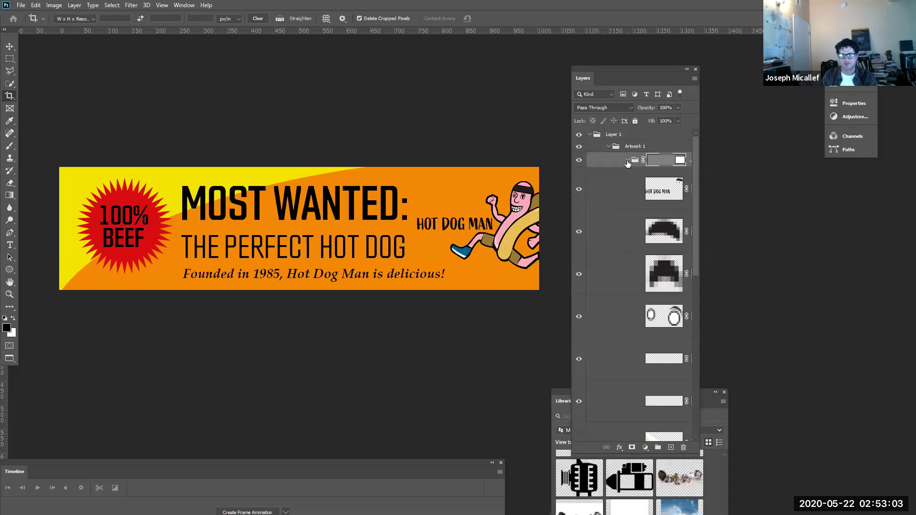
scroll(648, 227, down, 8)
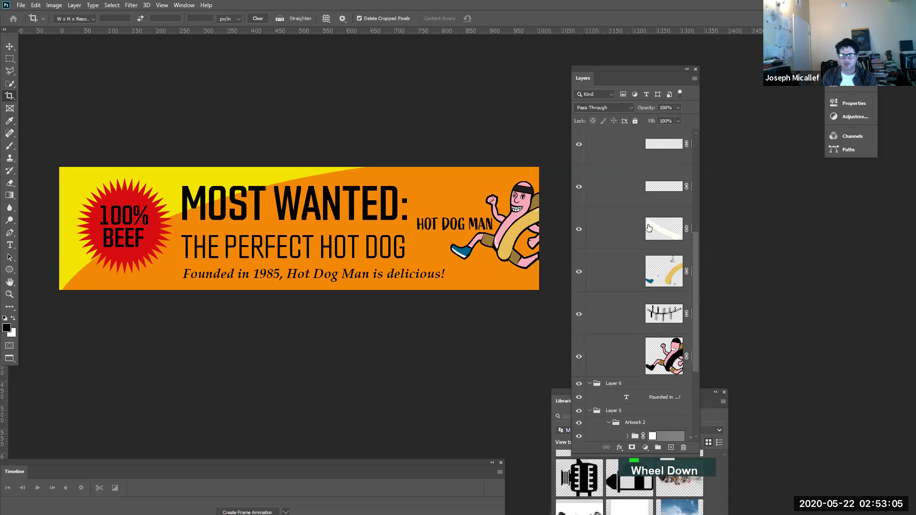
scroll(647, 345, down, 1)
scroll(652, 345, up, 10)
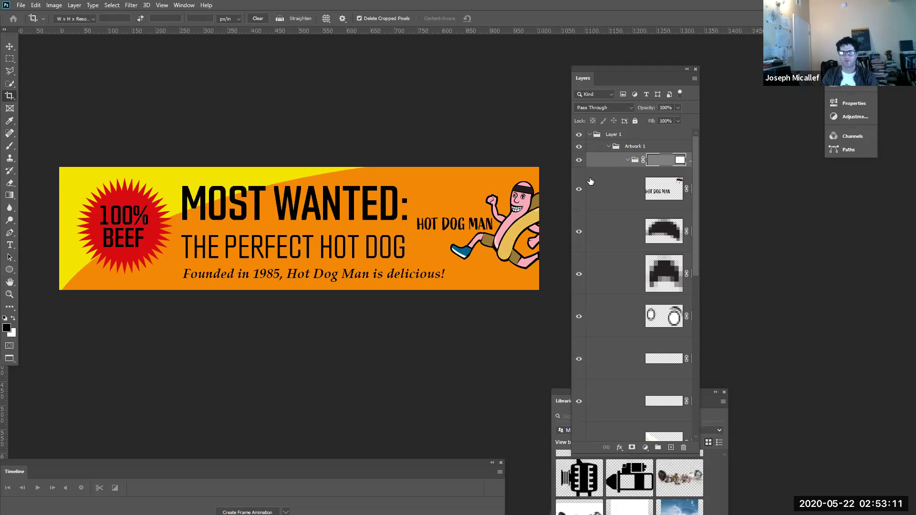
key(v)
drag(498, 249, 463, 259)
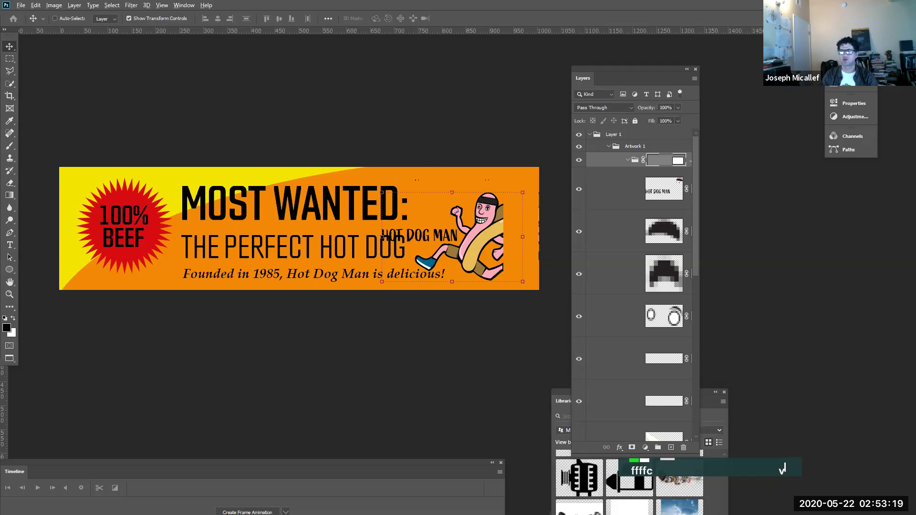
Switch to Discord to view the chicken-leg character illustration, and return to Photoshop
key(alt+Tab)
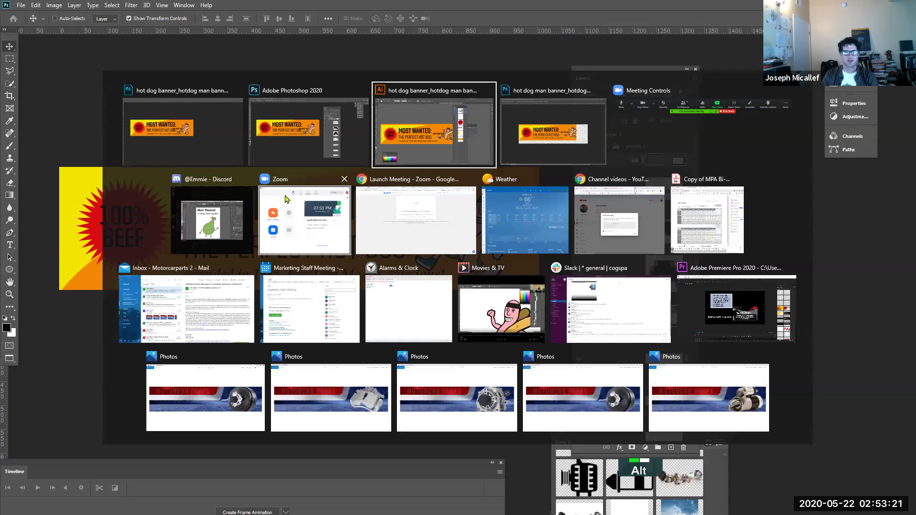
click(213, 217)
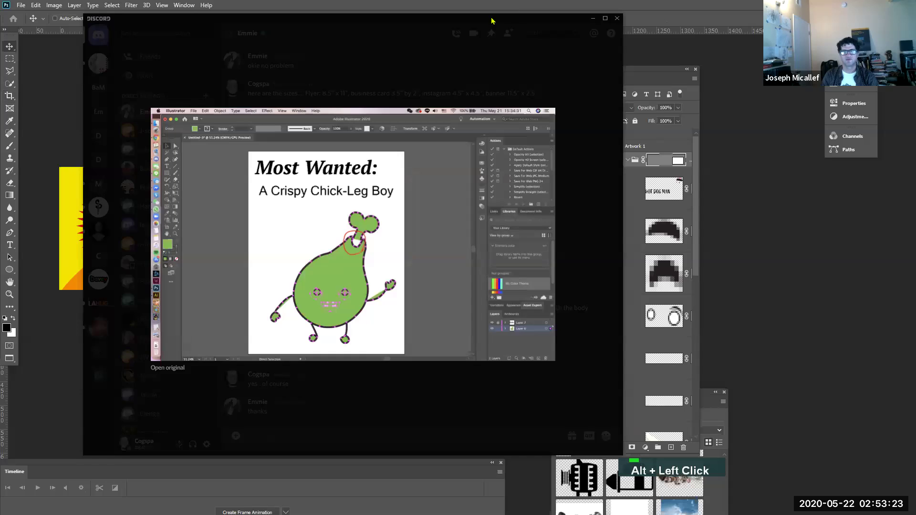
click(593, 18)
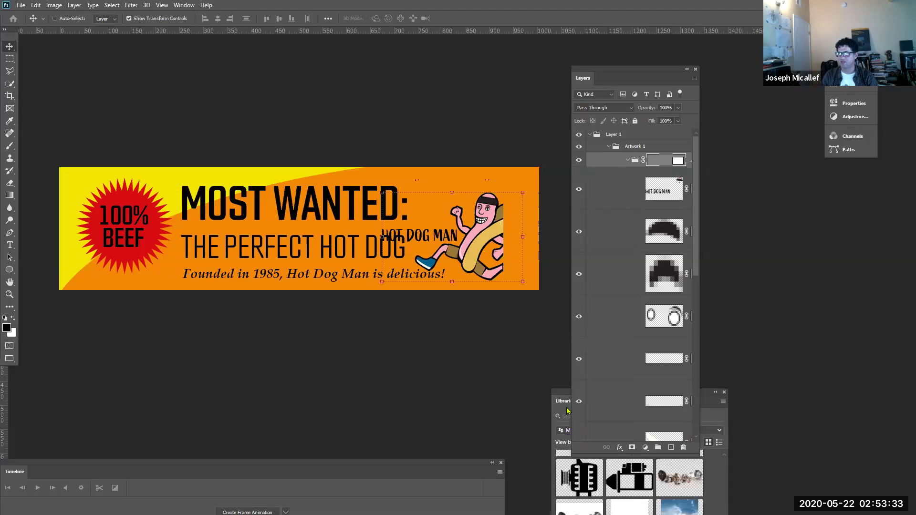
Try to undo the hot dog man's move and the canvas crop
key(ctrl)
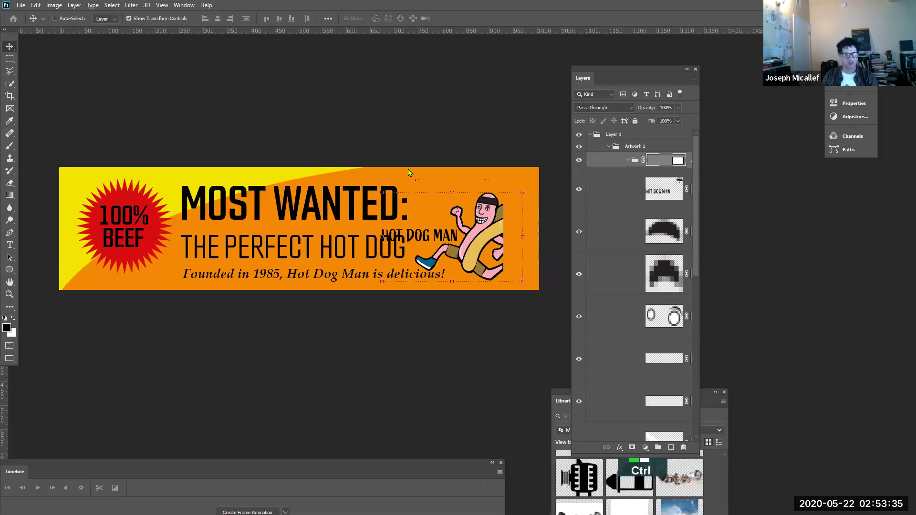
key(ctrl+z)
key(ctrl+z)
key(ctrl+z)
key(ctrl+z)
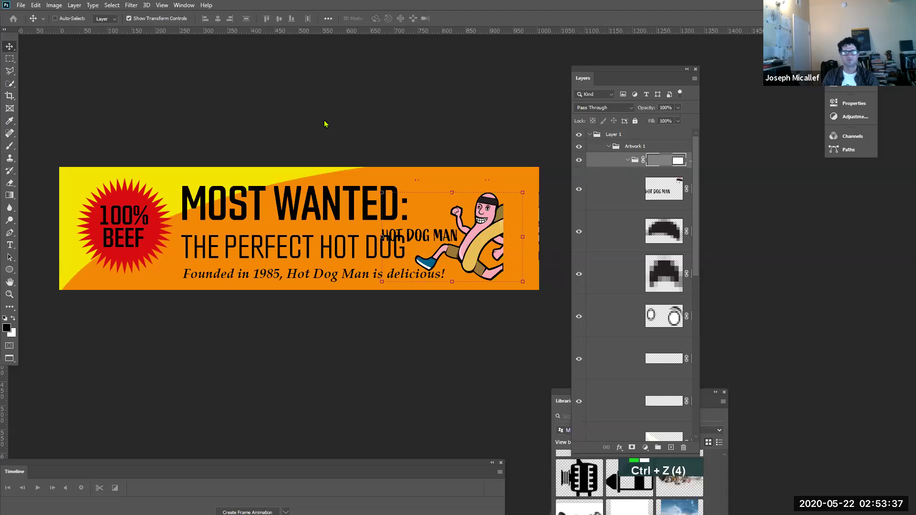
key(Escape)
key(ctrl+z)
key(ctrl+z)
key(ctrl+z)
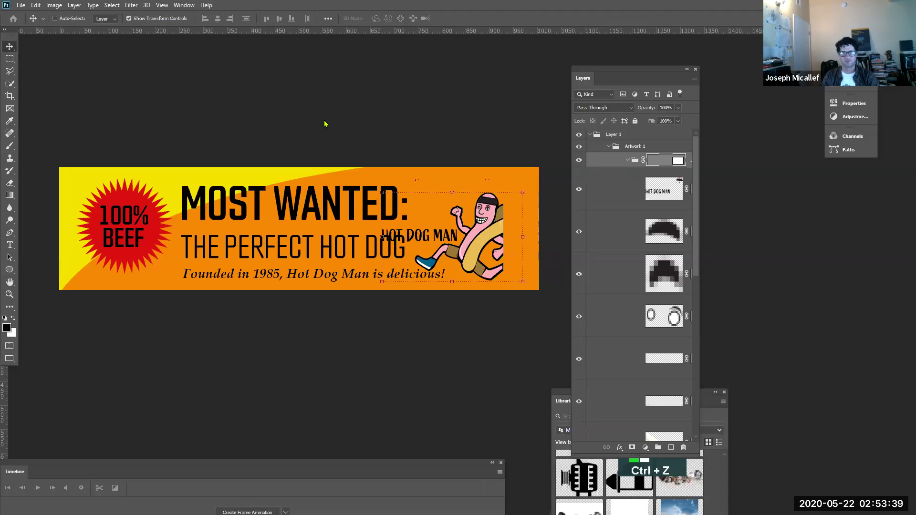
key(ctrl+z)
key(ctrl+z)
key(ctrl+z)
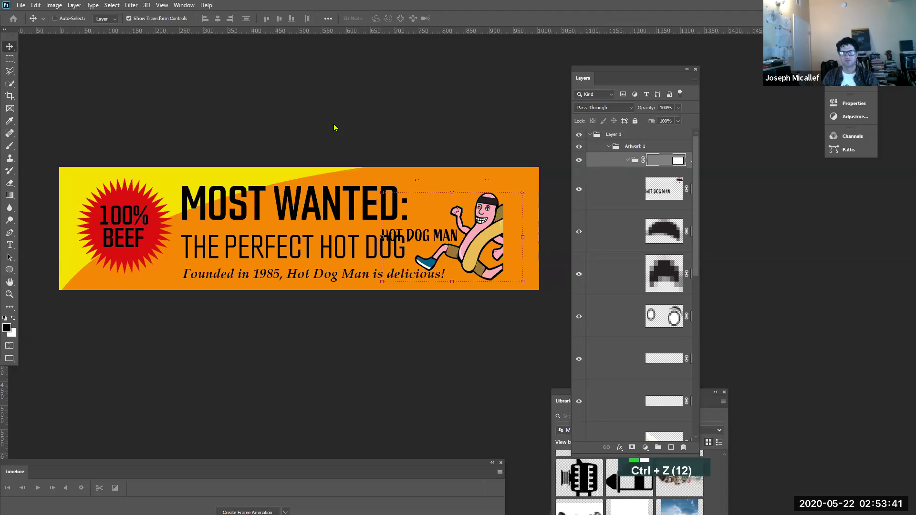
Move the Layers panel farther away from the banner, and undo the hot dog man's move and the canvas crop
drag(650, 64, 723, 67)
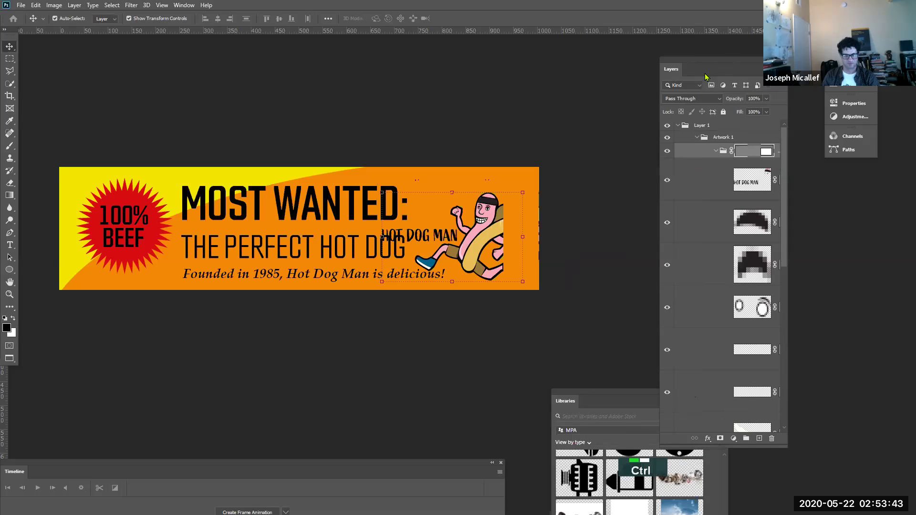
key(ctrl+z)
key(ctrl+z)
key(ctrl+z)
key(ctrl+z)
key(ctrl+z)
key(ctrl+z)
key(ctrl+z)
drag(539, 260, 413, 210)
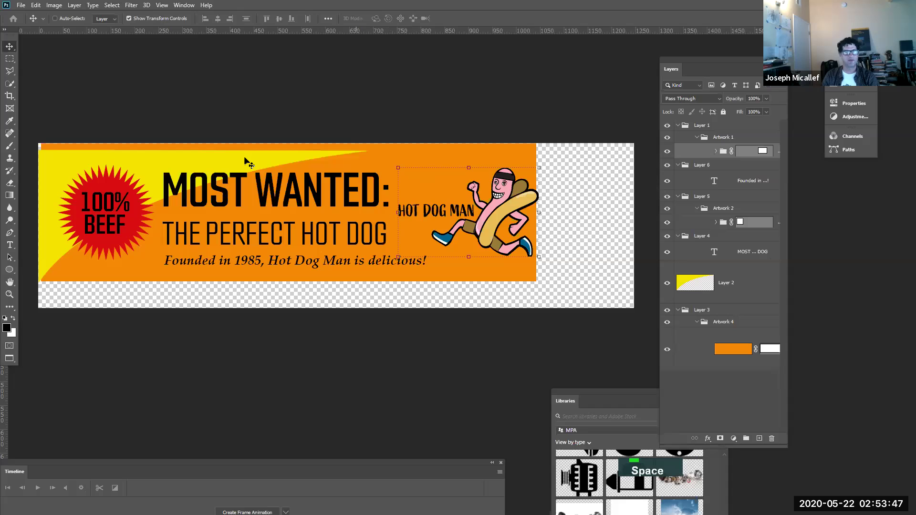
Crop the canvas to the banner with Delete Cropped Pixels turned off, cutting off the transparent area and the orange strip above the yellow shape
key(c)
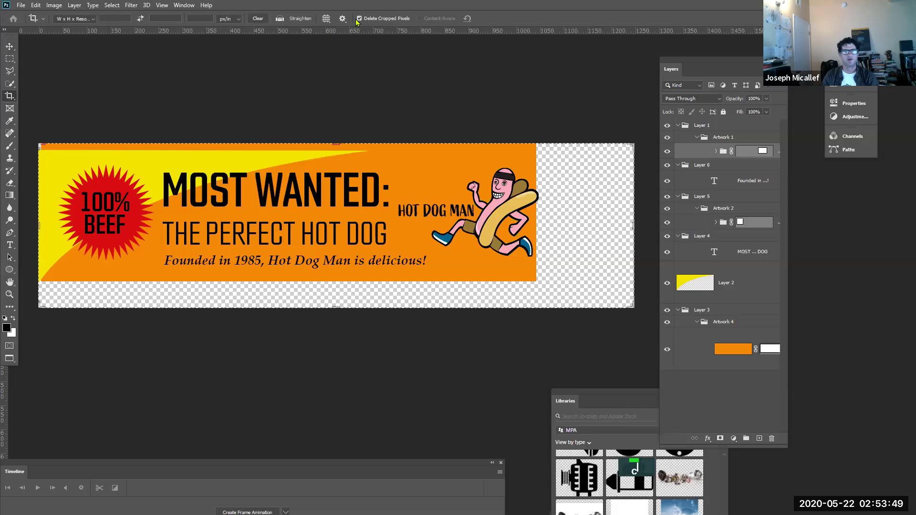
click(358, 18)
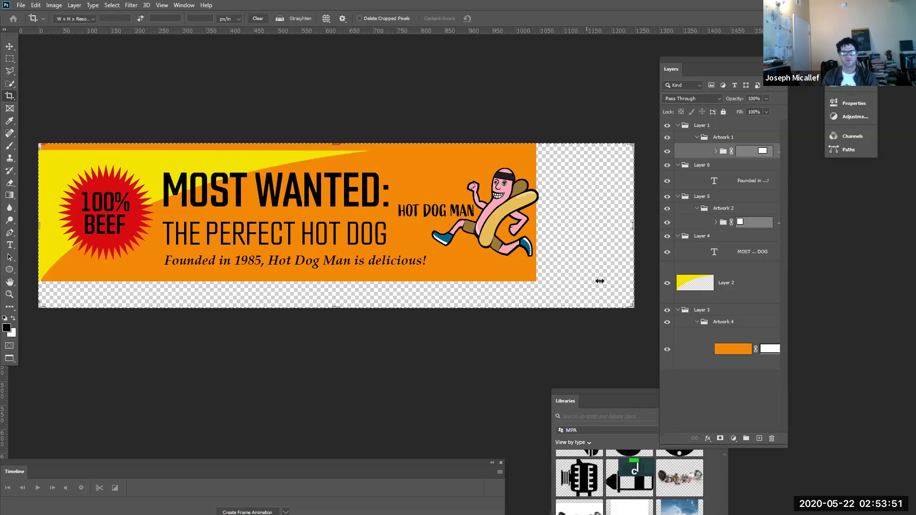
drag(632, 305, 577, 288)
drag(338, 162, 339, 171)
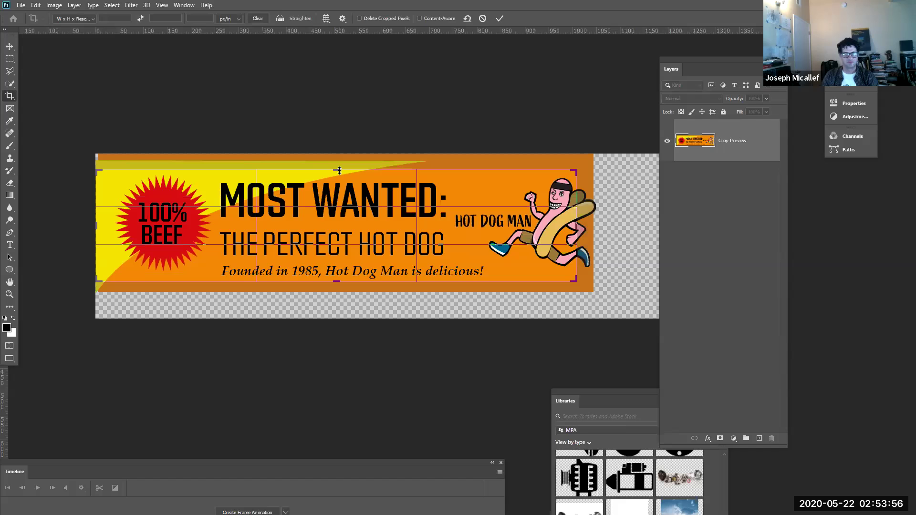
double_click(377, 219)
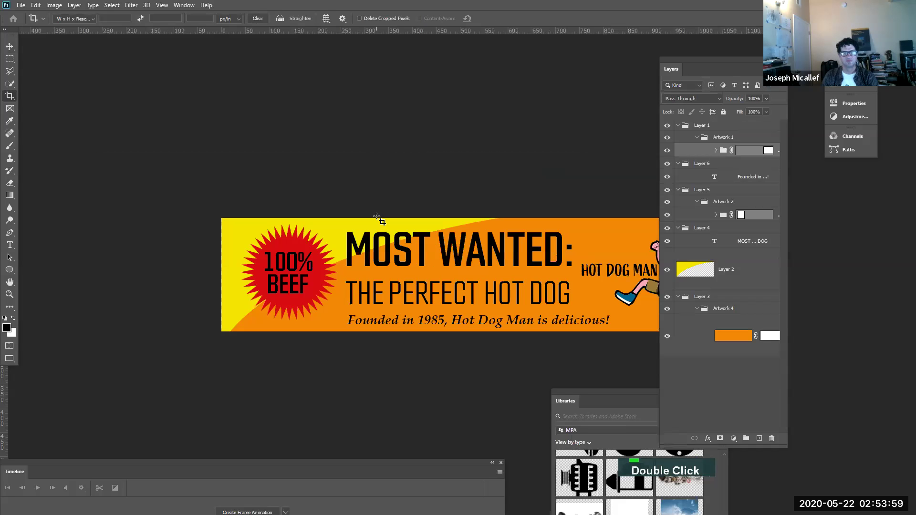
key(space)
key(ctrl+r)
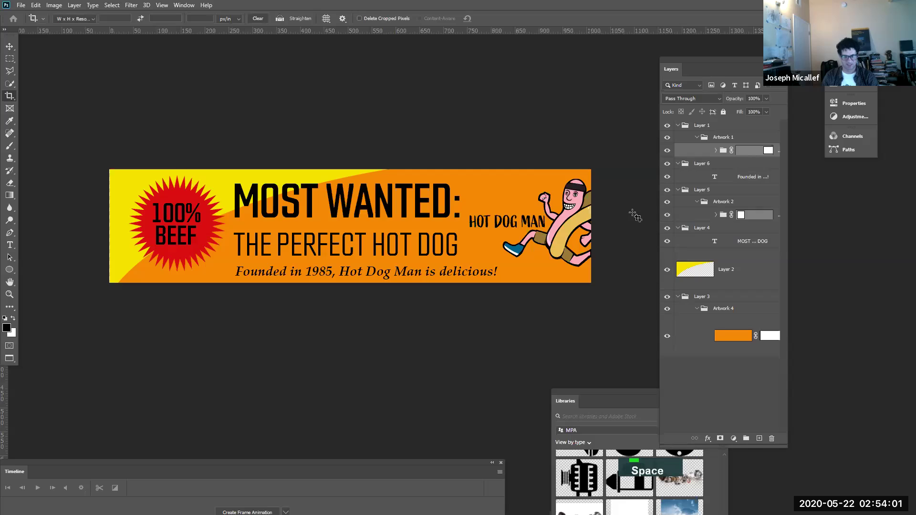
Move the hot dog man inward to check its hidden pixels, undo that, and shift it slightly down at the banner's right edge
key(v)
key(v)
drag(568, 233, 521, 233)
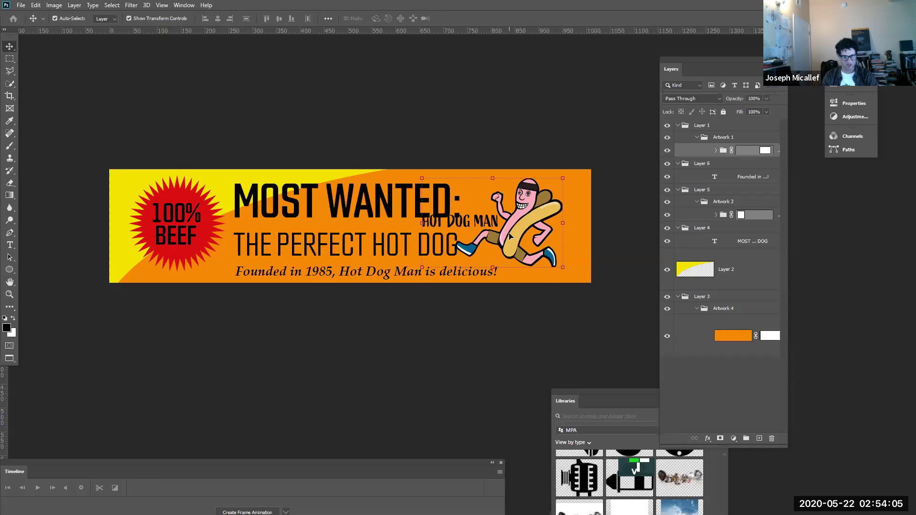
key(ctrl+z)
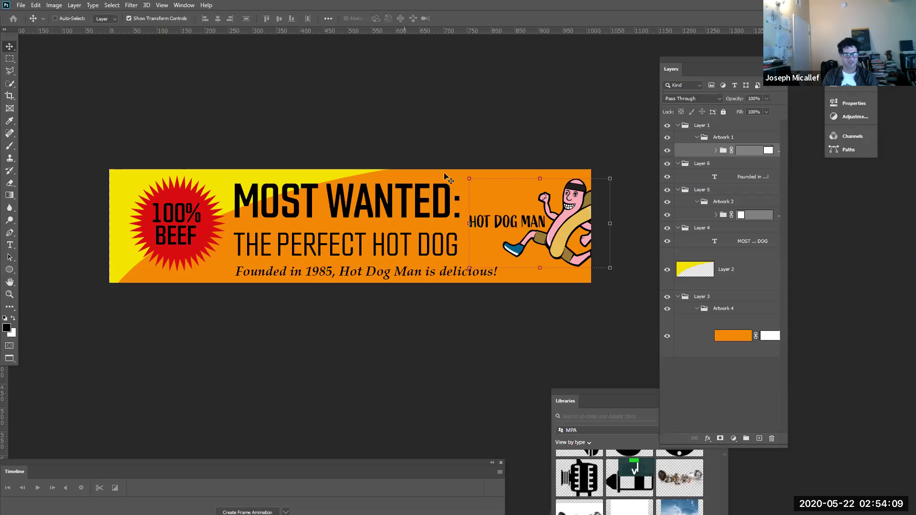
drag(587, 211, 558, 228)
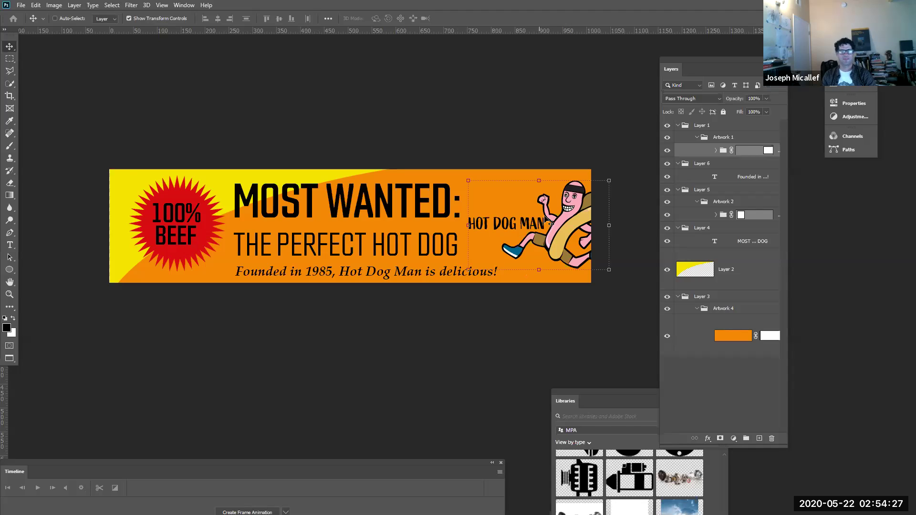
Collapse the Layer 3, Layer 6 and Layer 1 groups, leaving Layer 1 selected
click(678, 297)
click(678, 163)
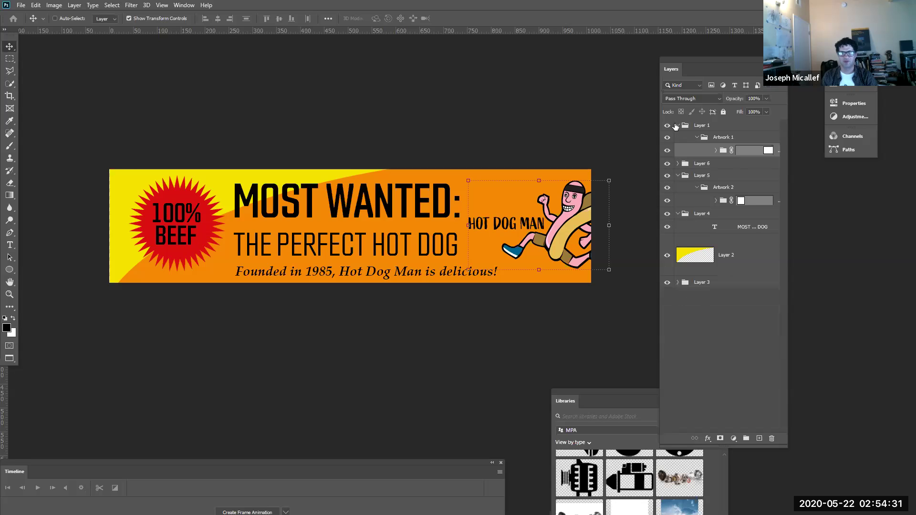
click(676, 125)
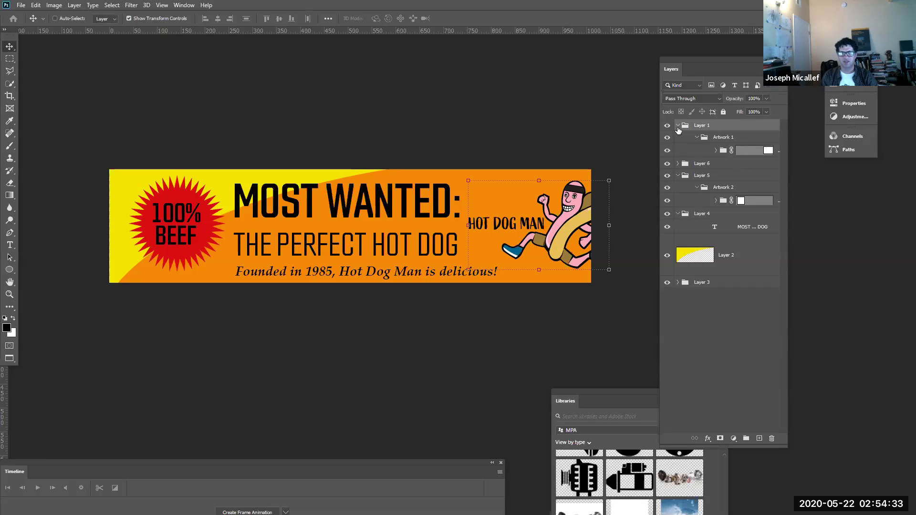
click(678, 126)
click(678, 126)
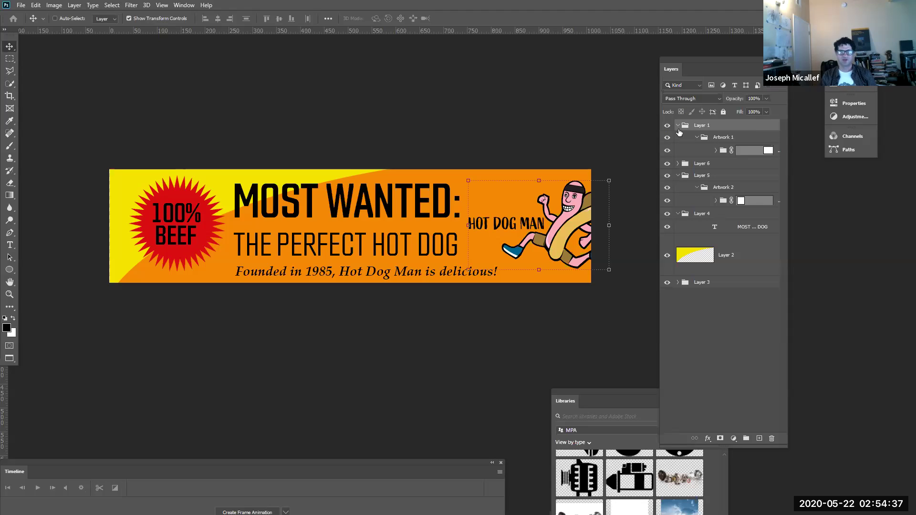
click(678, 125)
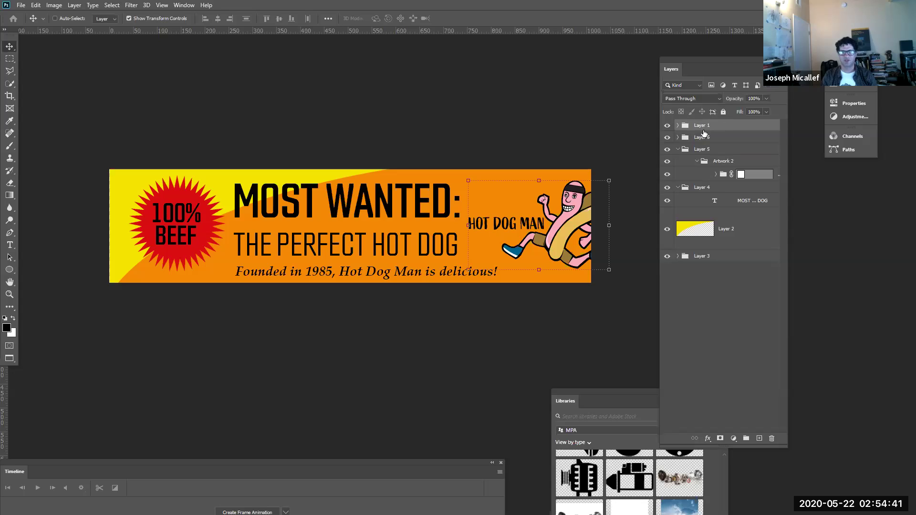
Merge the Layer 1 group into a single layer and undo the merge
key(ctrl+e)
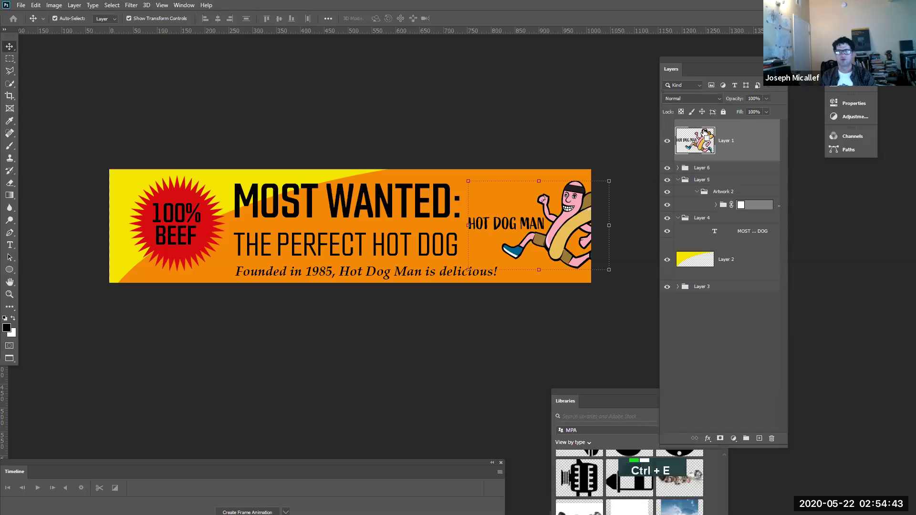
key(ctrl+z)
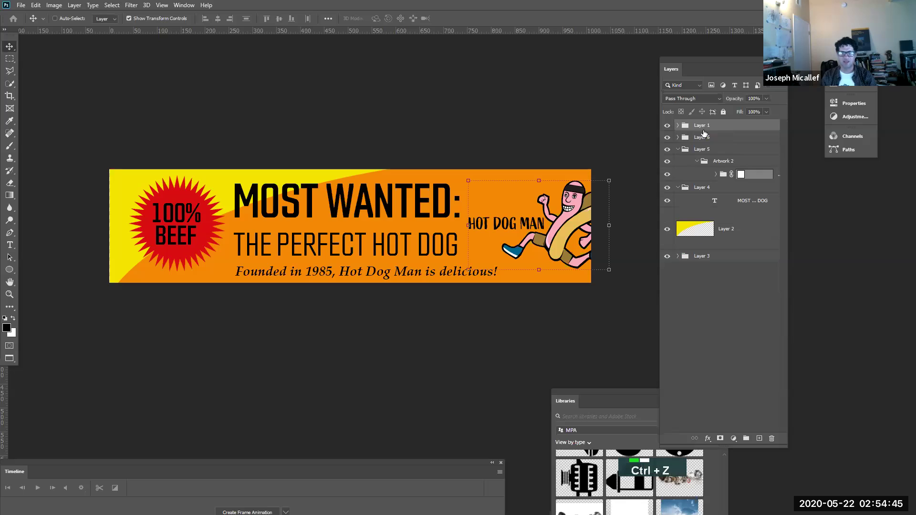
key(ctrl)
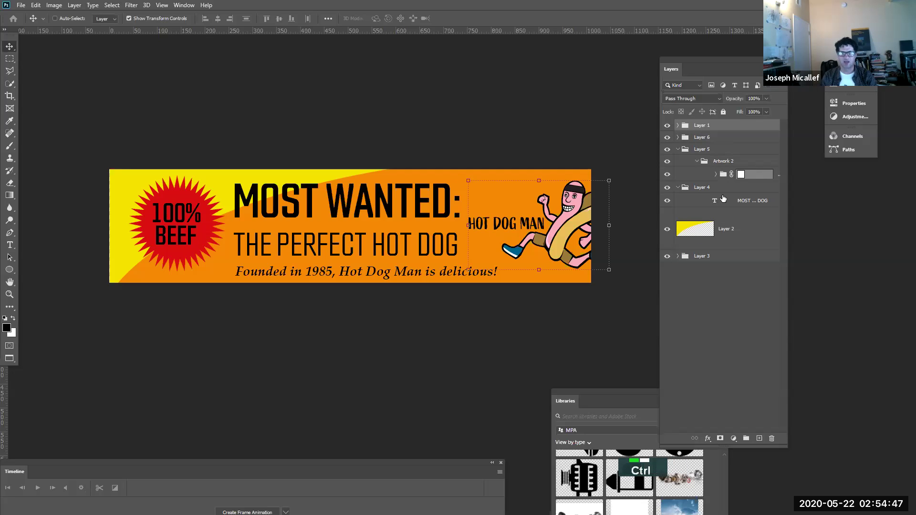
key(ctrl)
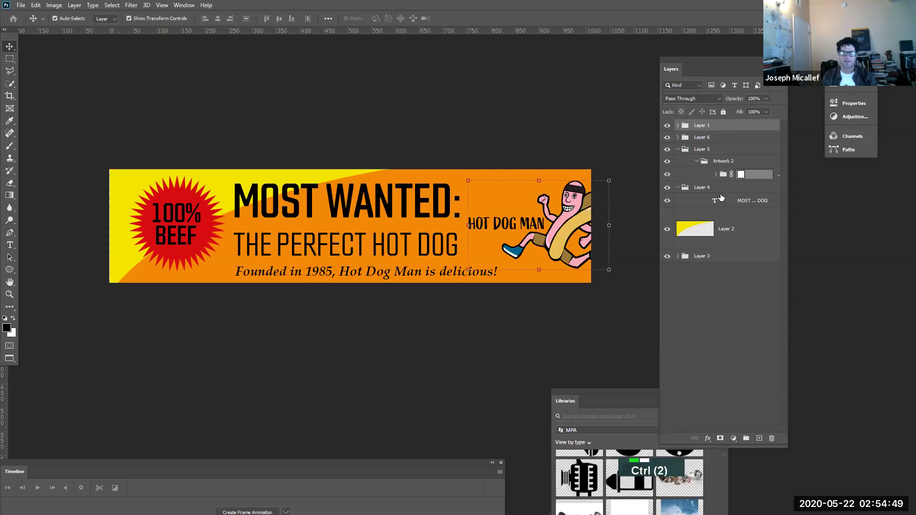
Merge the Layer 1 group and the Layer 3 background group each into a single layer
key(ctrl+e)
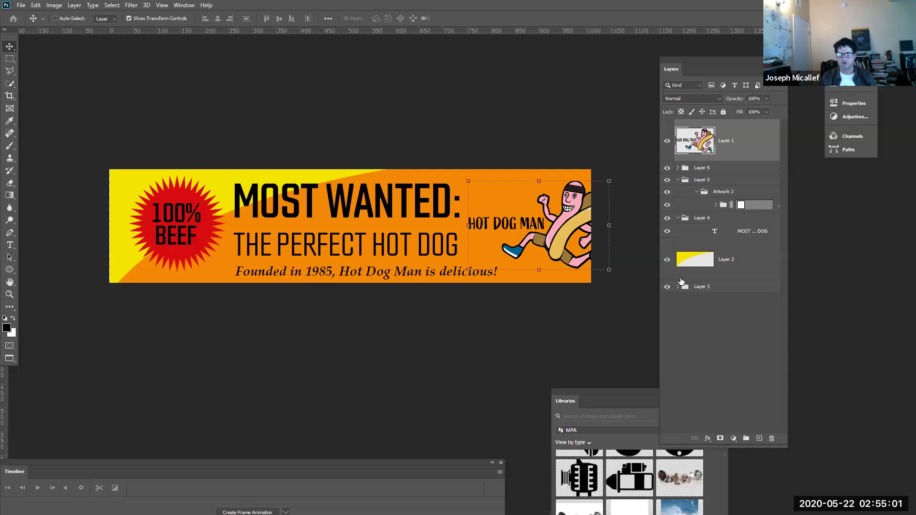
click(690, 289)
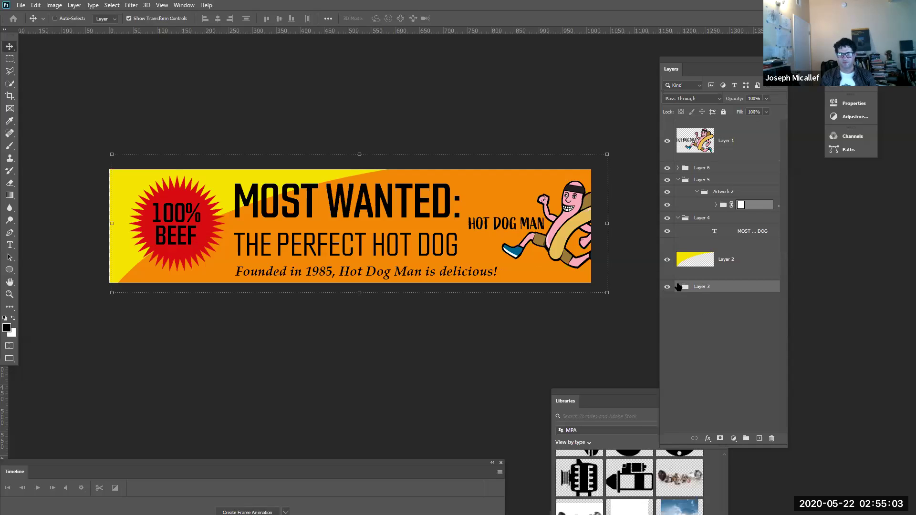
click(678, 287)
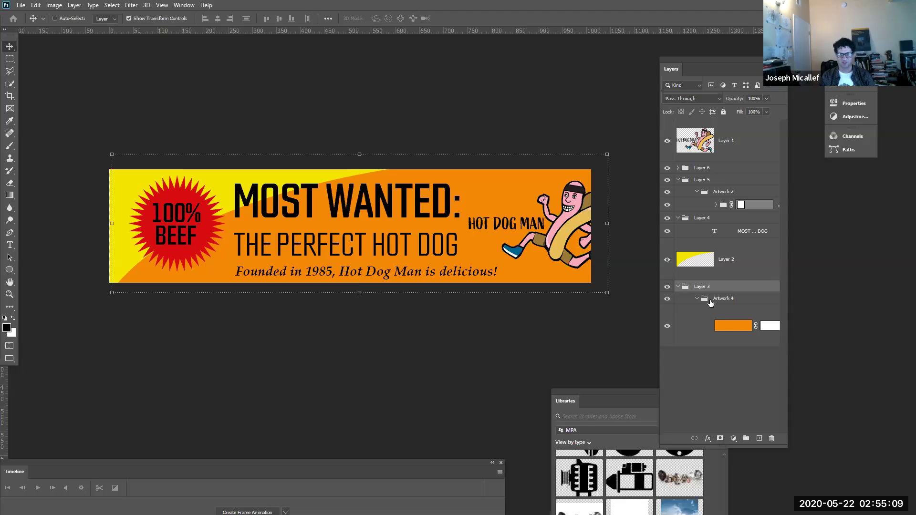
key(ctrl)
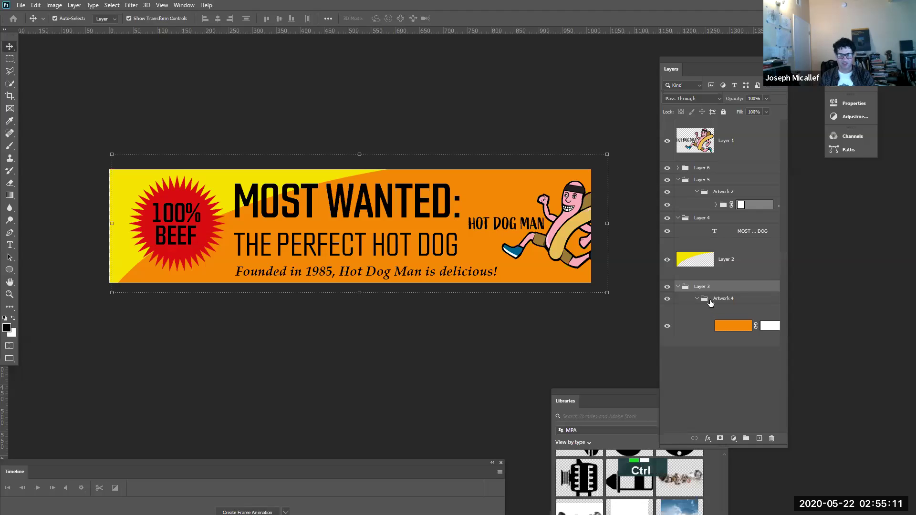
key(ctrl+e)
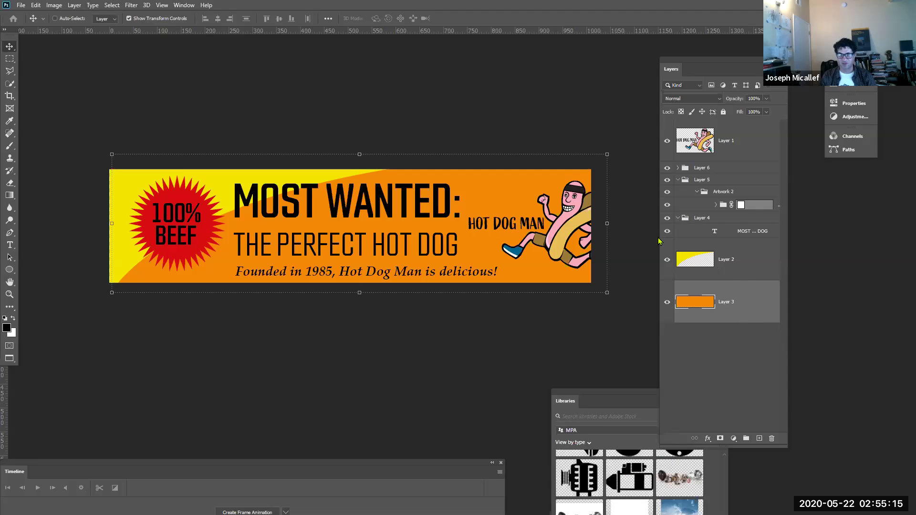
Hide and reshow Layer 2 and the Layer 4 group to check what each contains
click(667, 260)
click(668, 261)
click(666, 219)
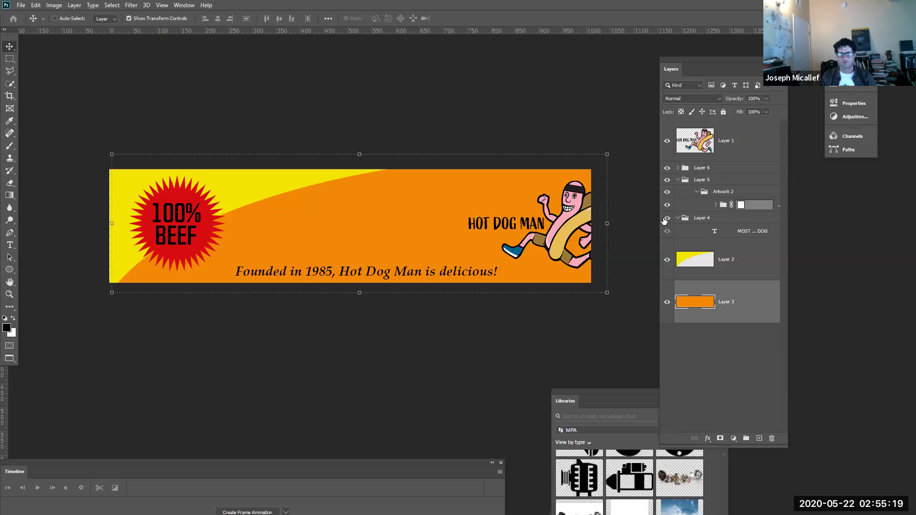
click(665, 219)
click(715, 232)
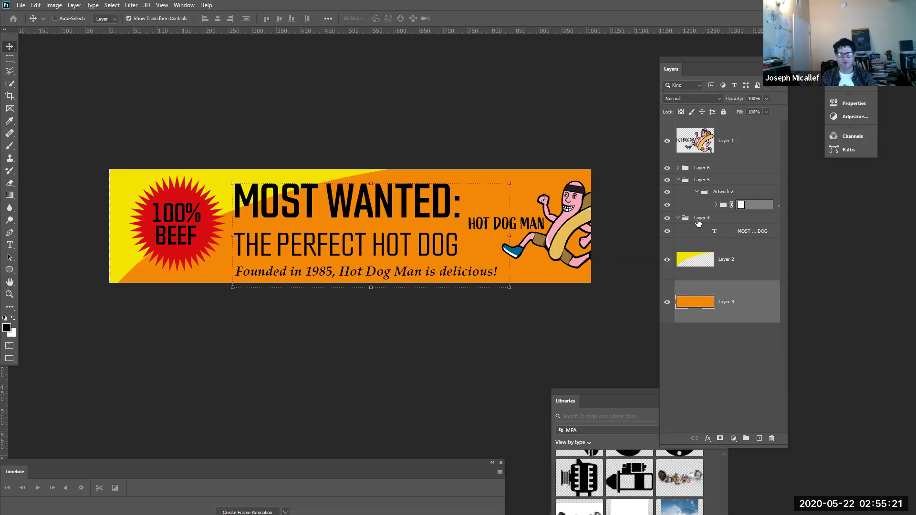
Check the Artwork 2 and Layer 5 groups by toggling their visibility, and merge the Layer 5 group into a single layer
click(706, 195)
click(667, 193)
click(667, 192)
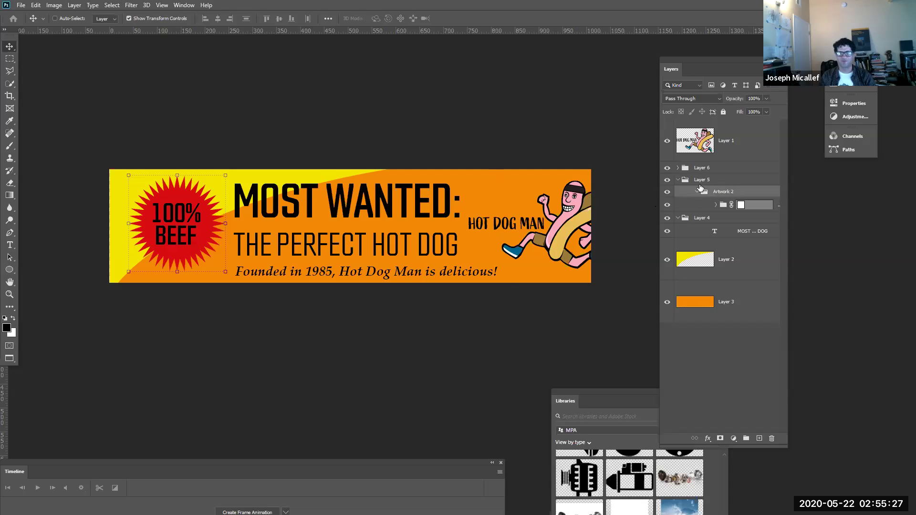
click(667, 180)
click(668, 180)
click(699, 181)
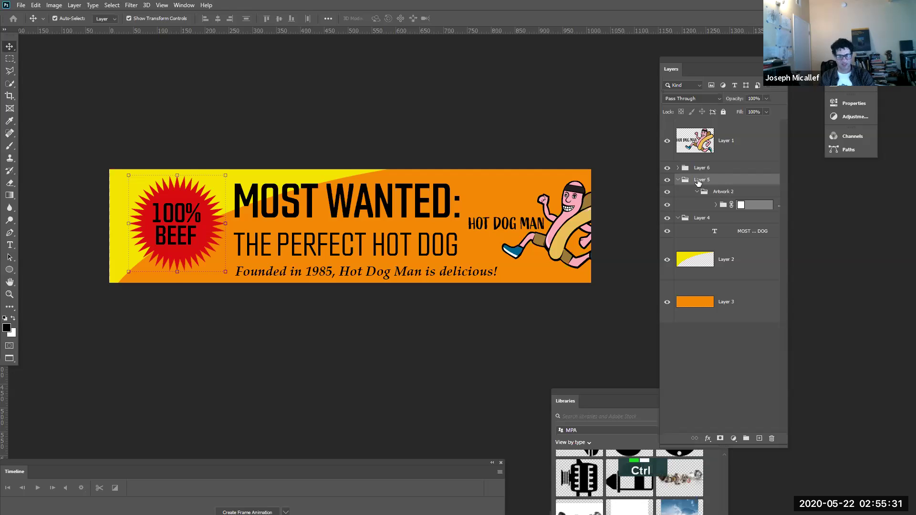
key(ctrl+e)
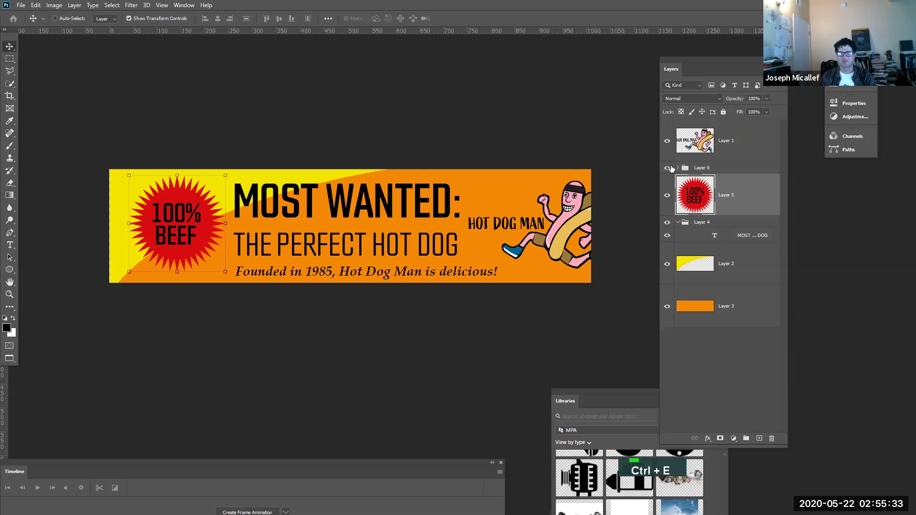
Hide and reshow the Layer 6 group to check its content, and expand the group
click(671, 168)
click(667, 168)
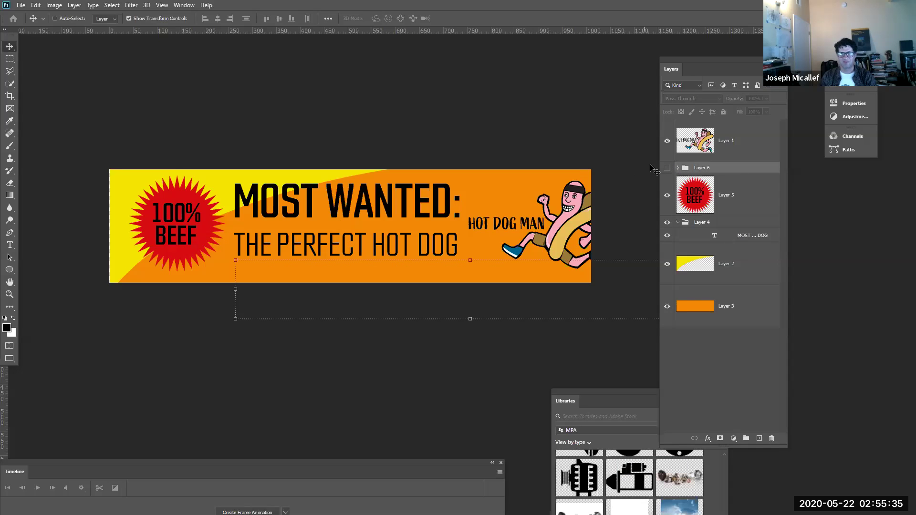
click(668, 168)
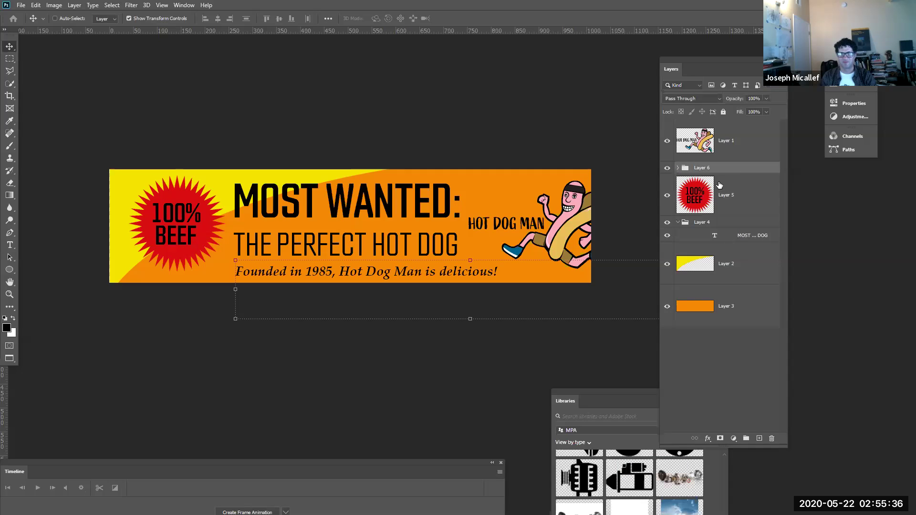
click(674, 168)
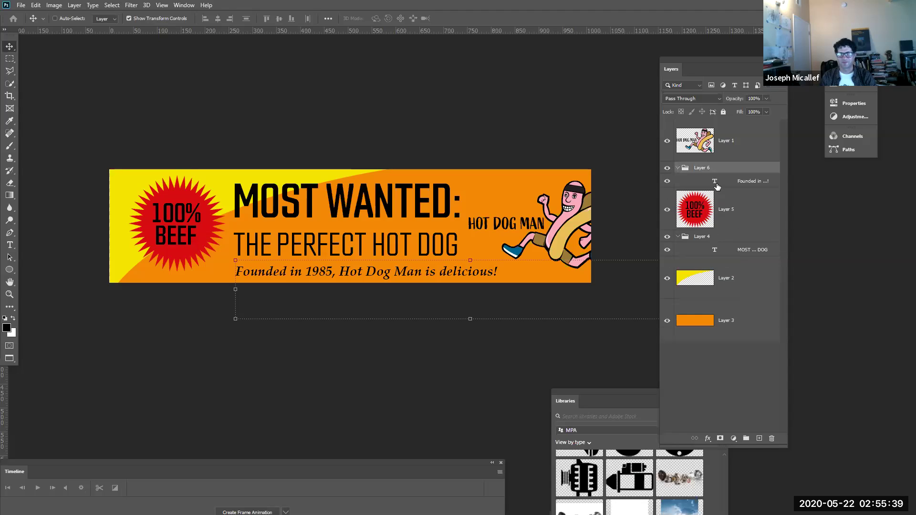
Check that the "Founded in 1985" text is editable by selecting its wording from 1985 onward, and leave the text unchanged
click(759, 181)
double_click(759, 181)
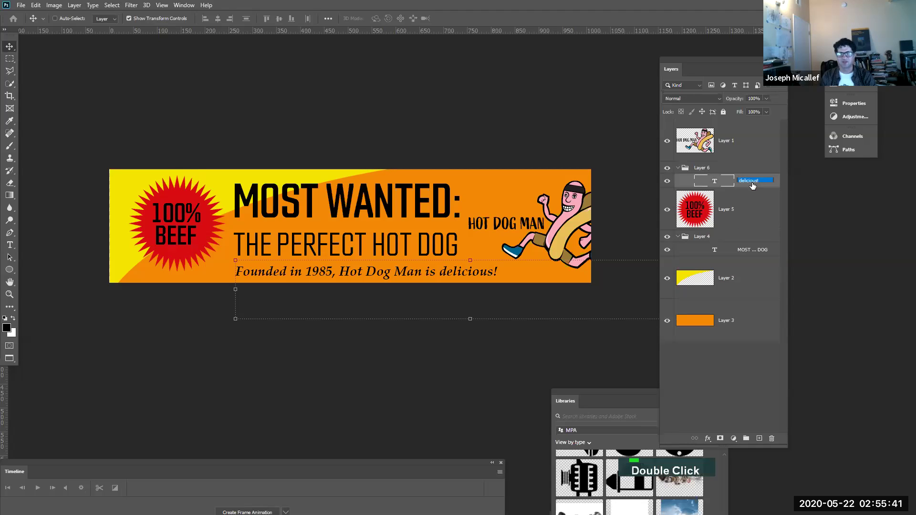
key(Return)
key(t)
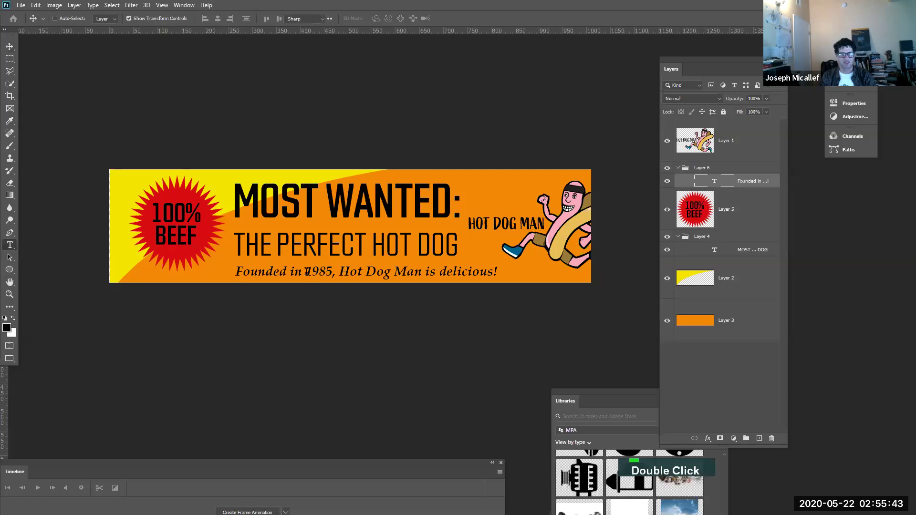
click(306, 272)
drag(365, 272, 500, 286)
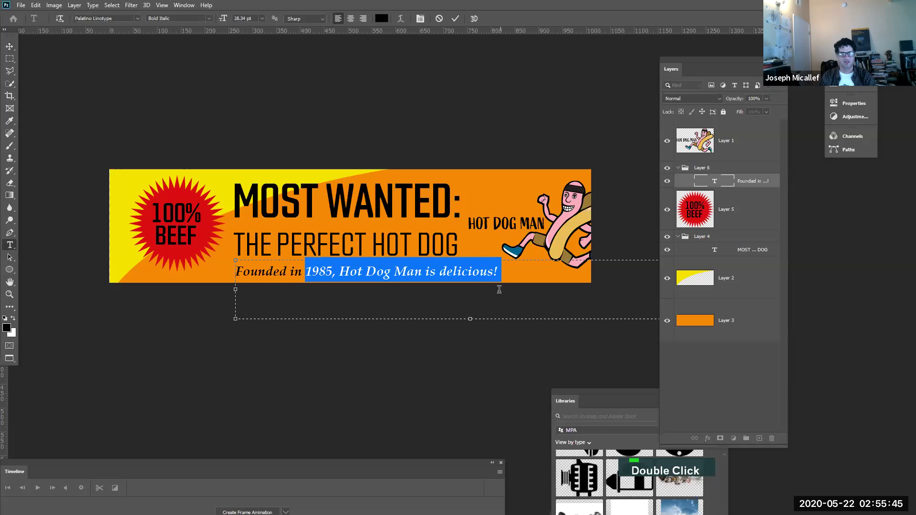
click(10, 47)
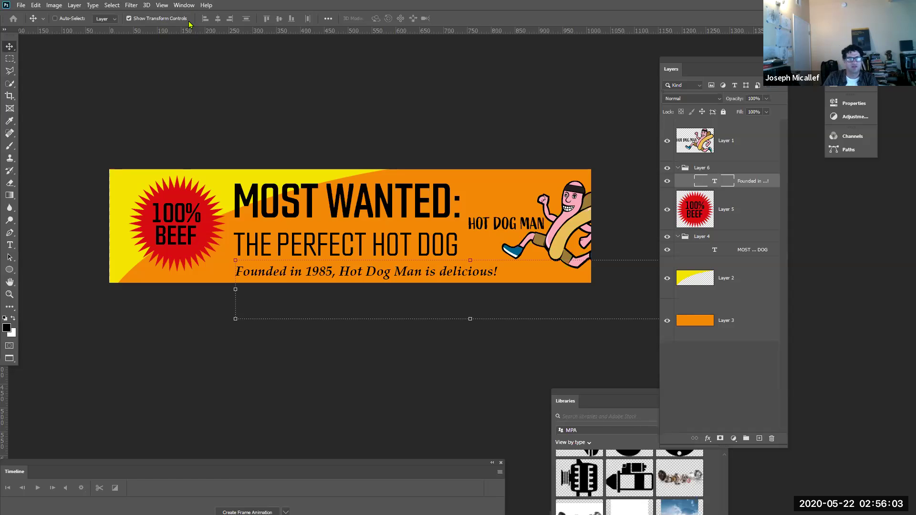
Move the Timeline panel fully into view and create a video timeline for the banner
click(184, 5)
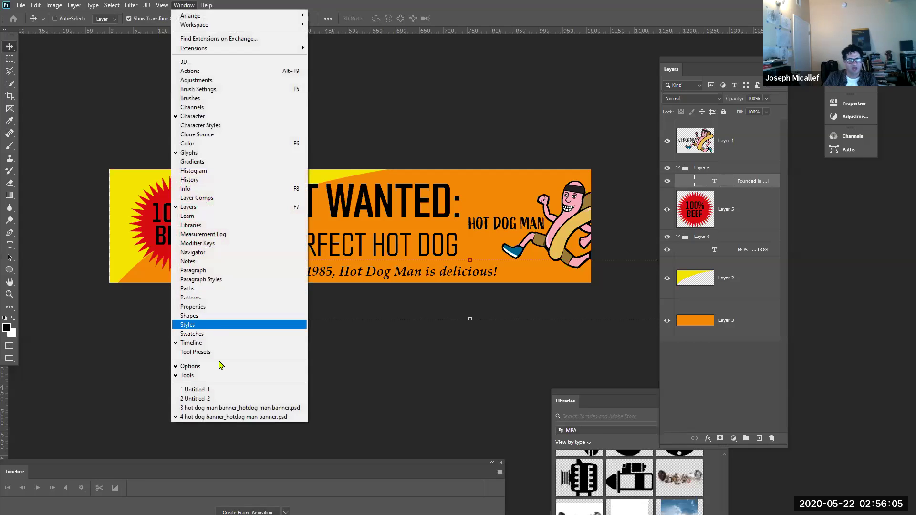
drag(98, 465, 137, 392)
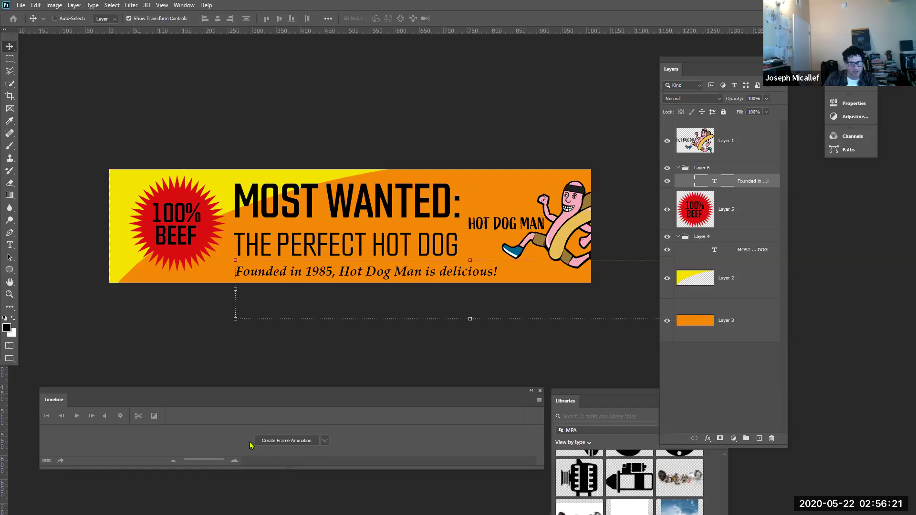
click(326, 442)
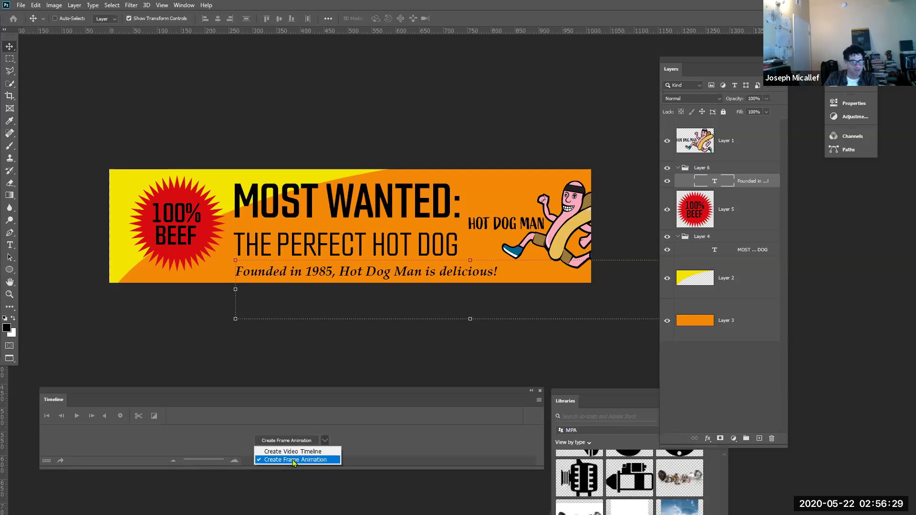
click(276, 452)
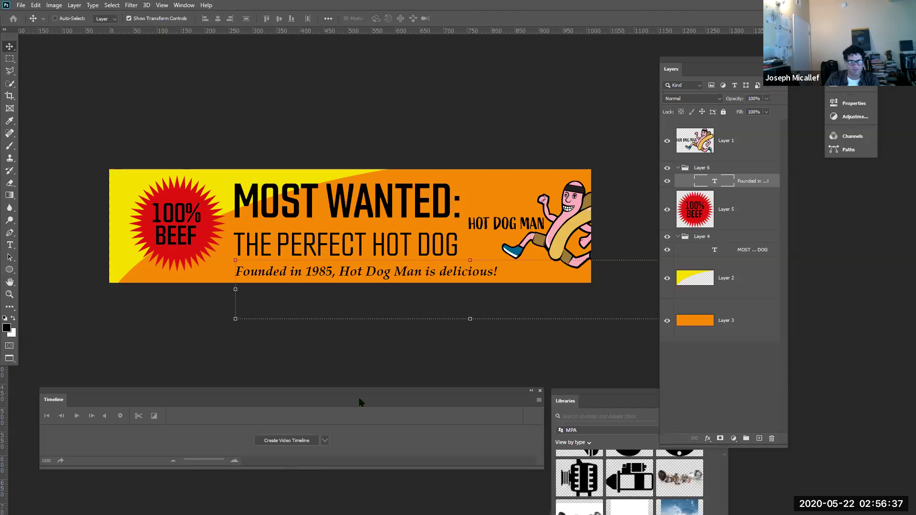
click(293, 440)
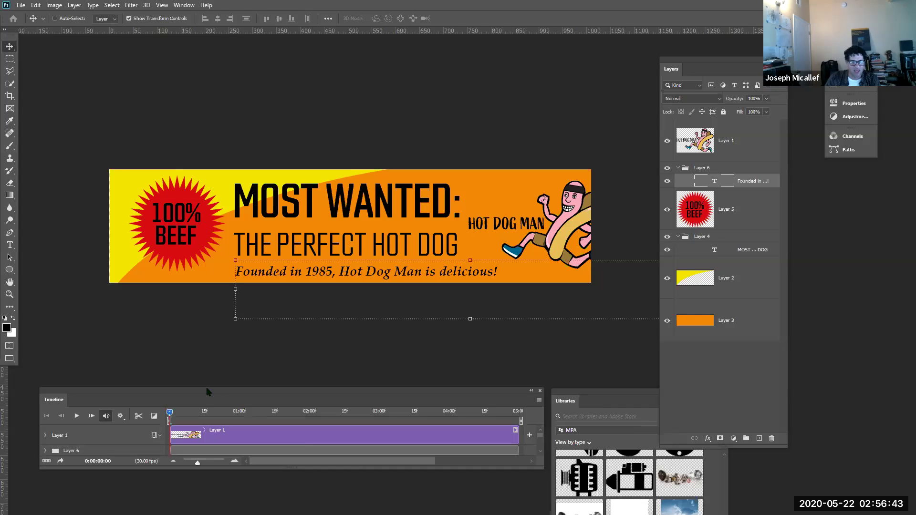
Reposition and enlarge the Timeline panel so that all layer tracks are shown
drag(156, 389, 163, 320)
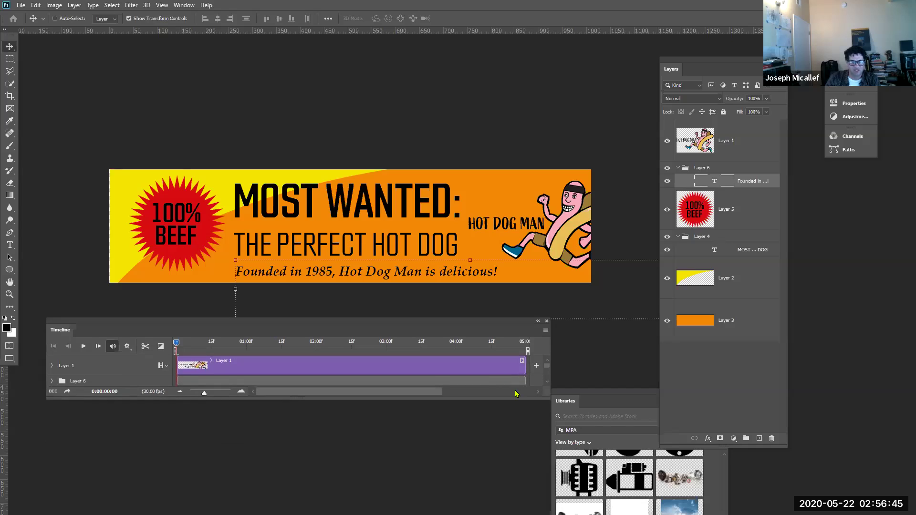
drag(518, 398, 518, 513)
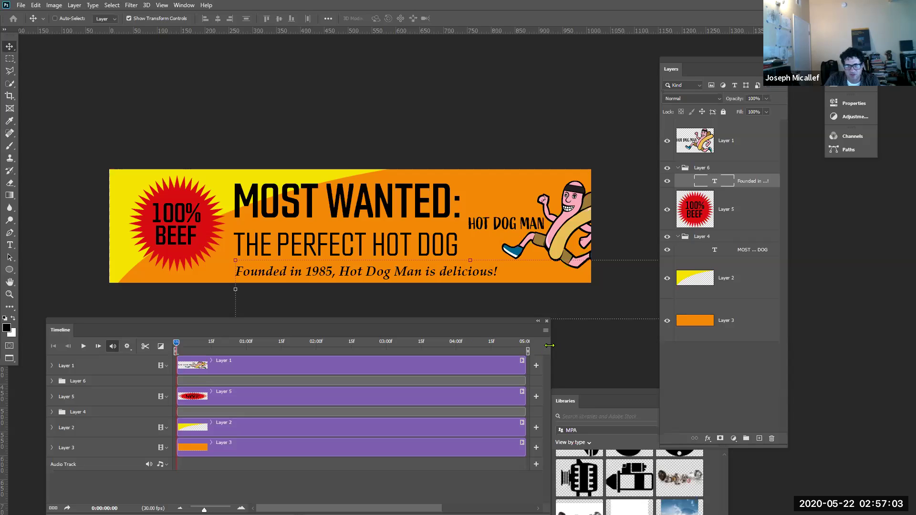
drag(550, 345, 596, 361)
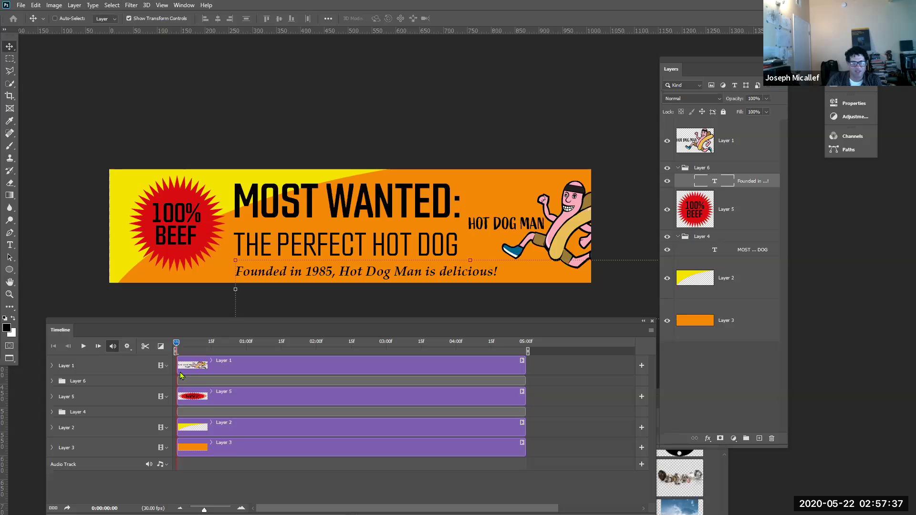
Expand the Layer 6 tracks, trim the start of the "Founded in 1985" text clip to about 2 seconds, and preview the playback
drag(178, 379, 266, 361)
click(266, 362)
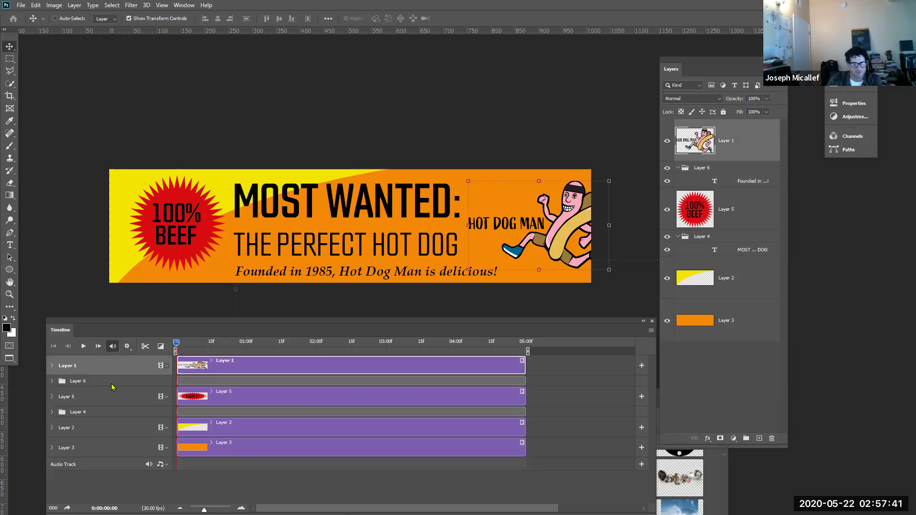
click(52, 381)
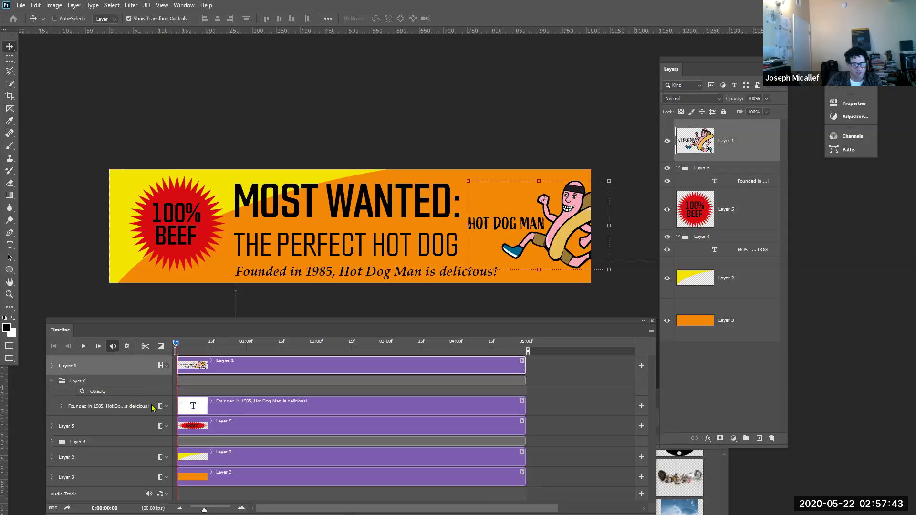
click(61, 407)
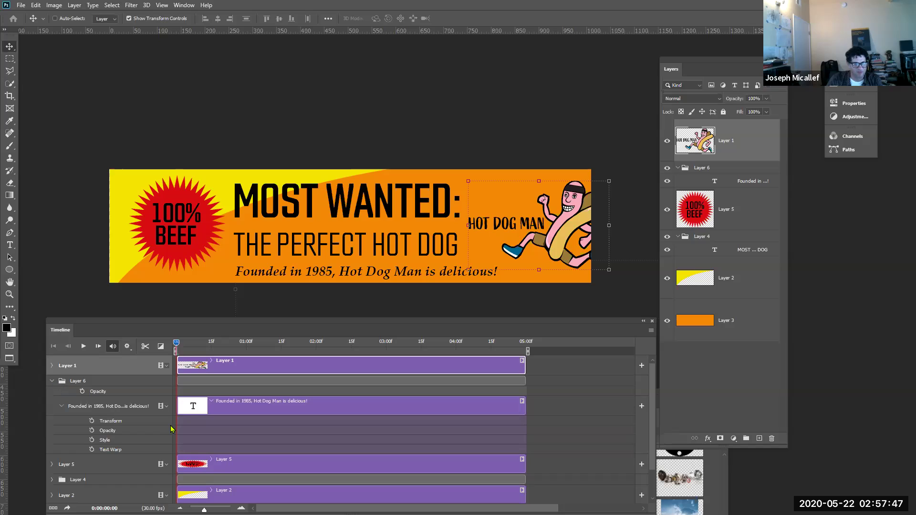
drag(180, 406, 310, 407)
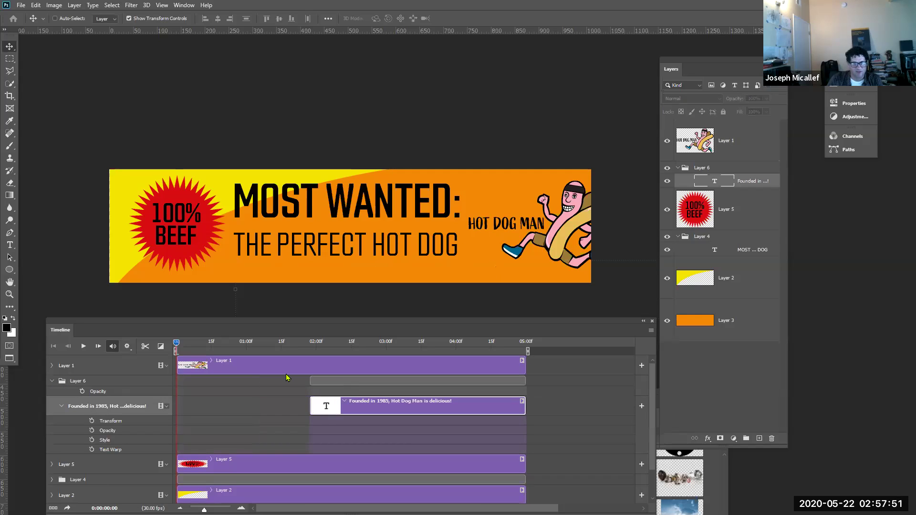
key(space)
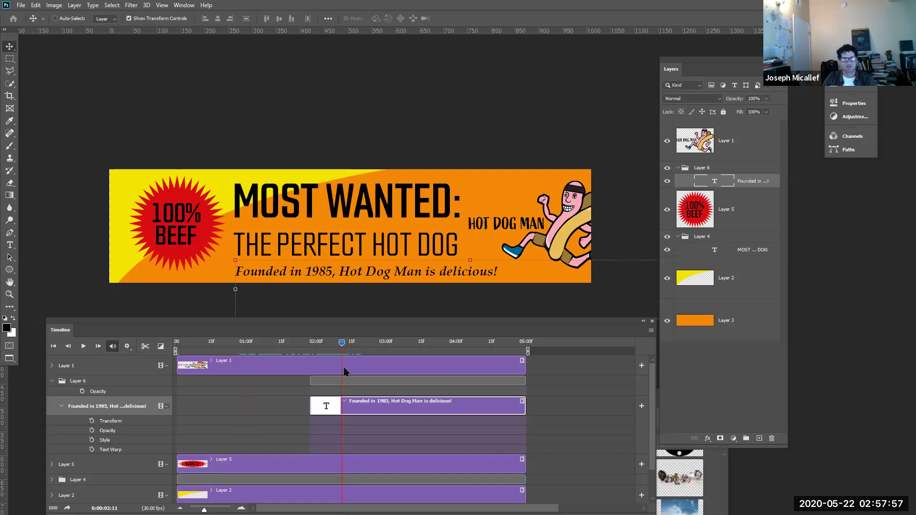
Expand the Layer 4 track and trim the start of the "MOST WANTED" headline clip to about 1.5 seconds
scroll(213, 436, down, 1)
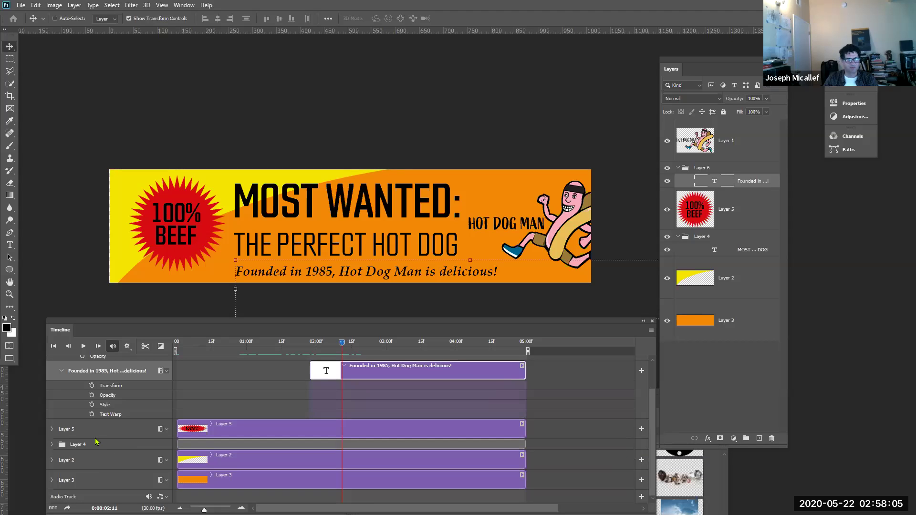
scroll(95, 438, down, 1)
scroll(96, 438, up, 1)
drag(148, 317, 151, 282)
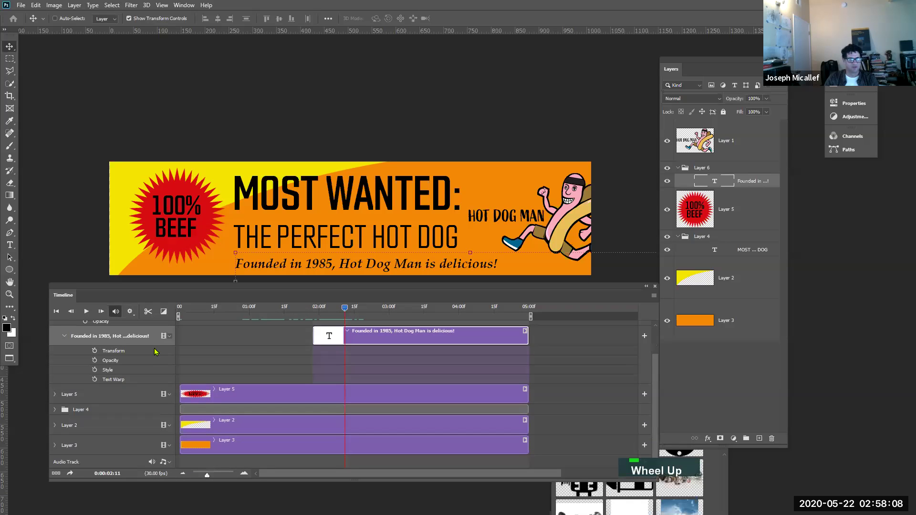
click(55, 409)
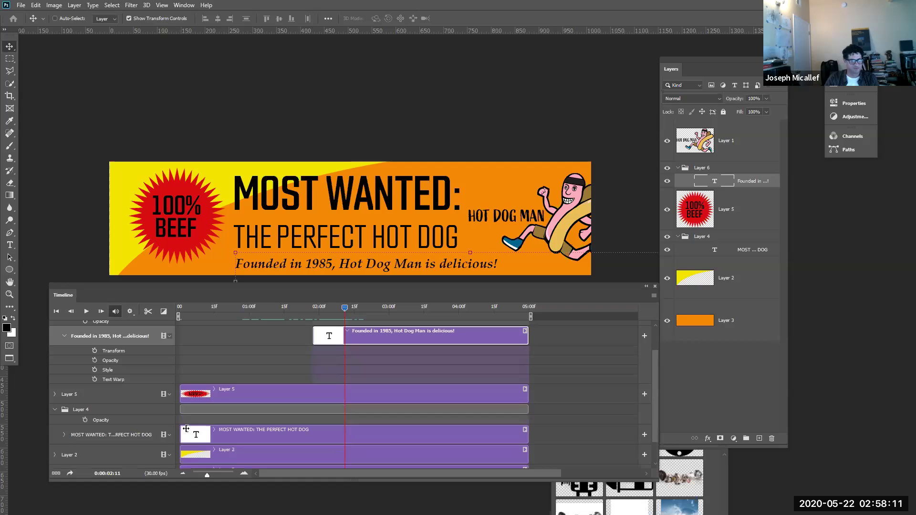
drag(186, 428, 288, 409)
Trim the start of the "Founded in 1985" clip to about 2.7 seconds, and select the Layer 5 starburst clip
drag(312, 342, 371, 341)
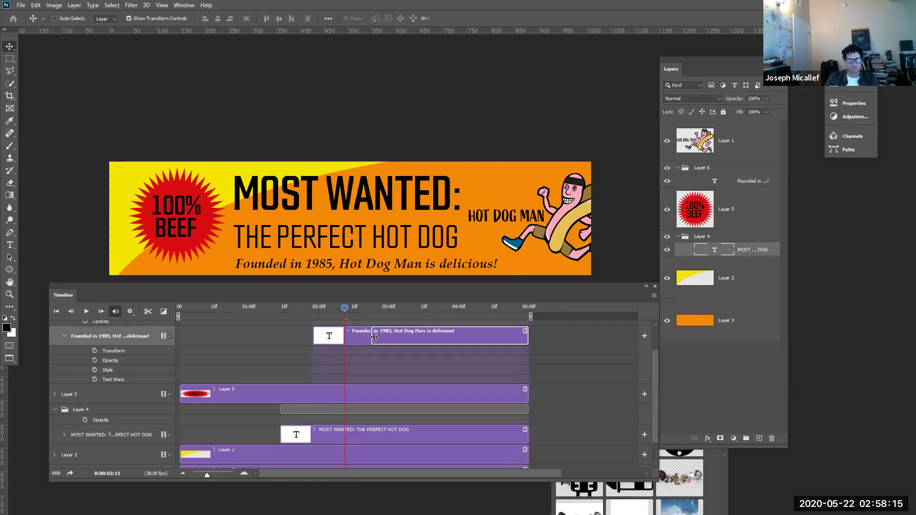
drag(304, 313, 347, 383)
click(182, 394)
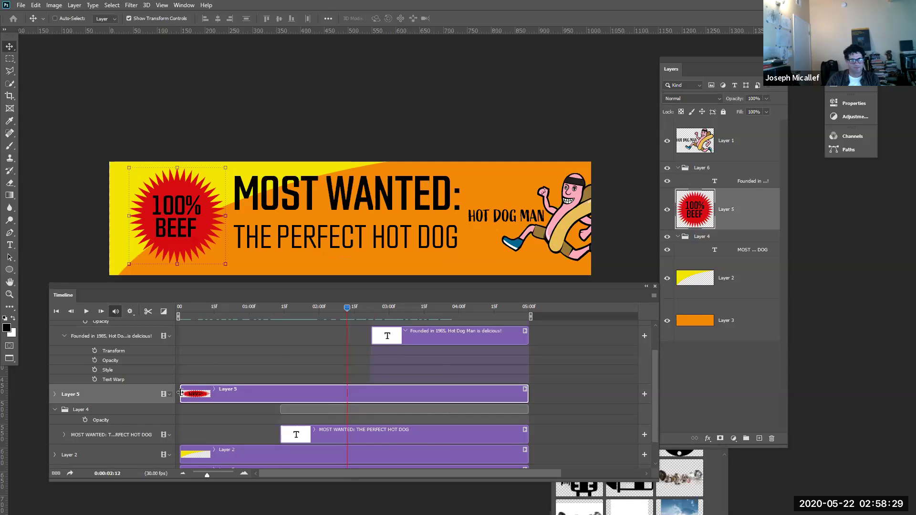
Trim the start of the Layer 5 starburst clip to about 3.5 seconds, and return the playhead to the beginning
drag(181, 392, 423, 393)
drag(349, 308, 74, 359)
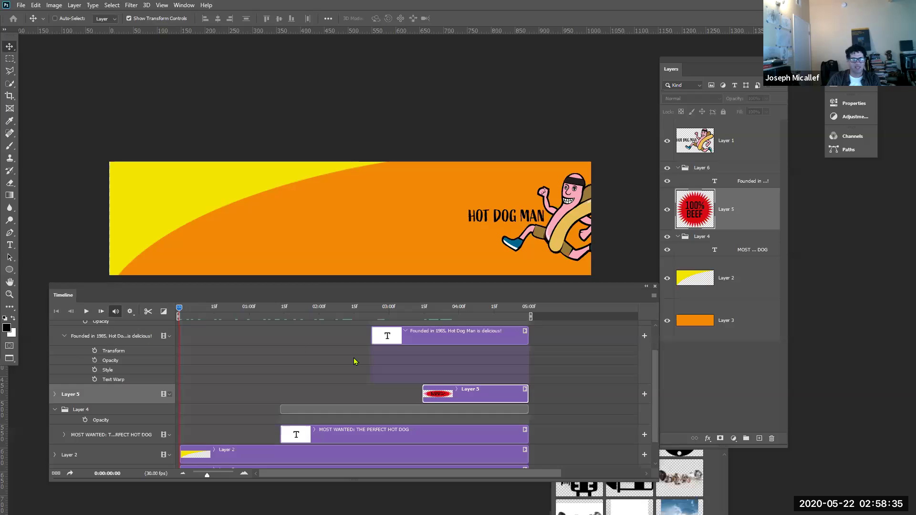
Expand the Layer 1 track and enable position keyframes at the beginning of the timeline
scroll(391, 333, up, 1)
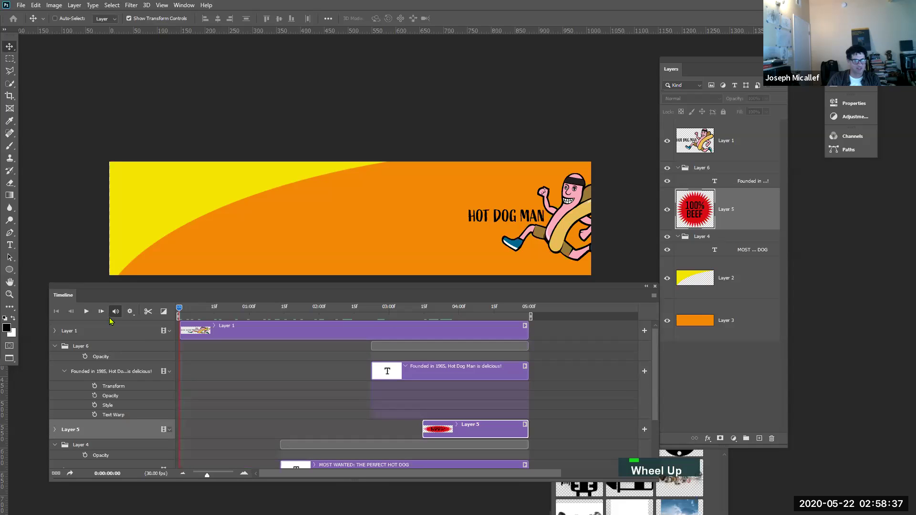
click(54, 332)
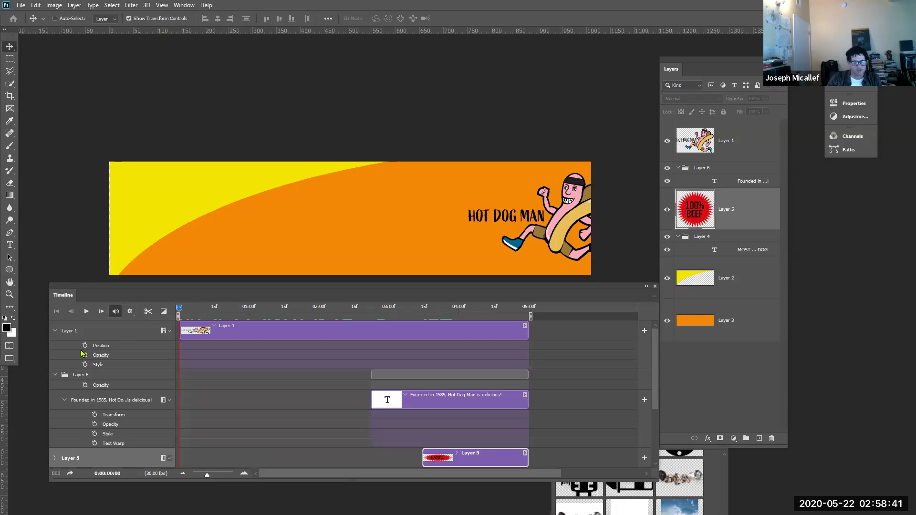
click(56, 331)
click(55, 331)
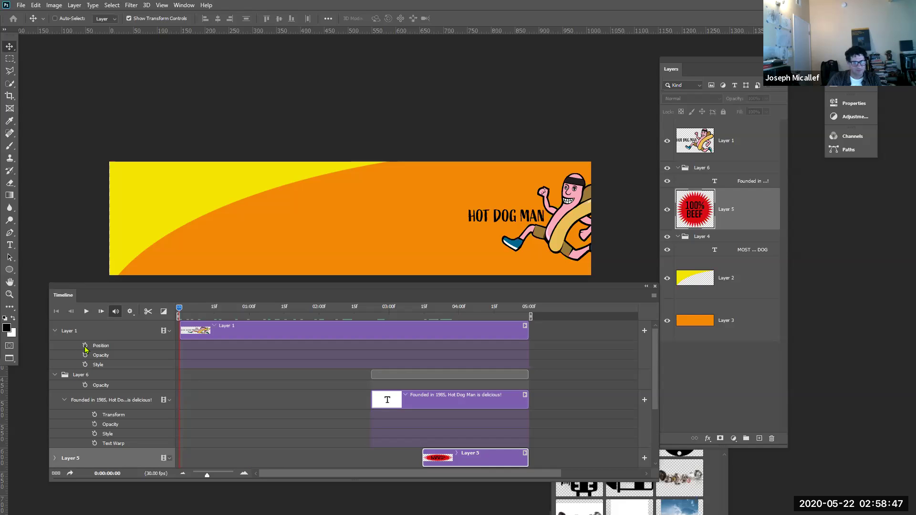
click(85, 346)
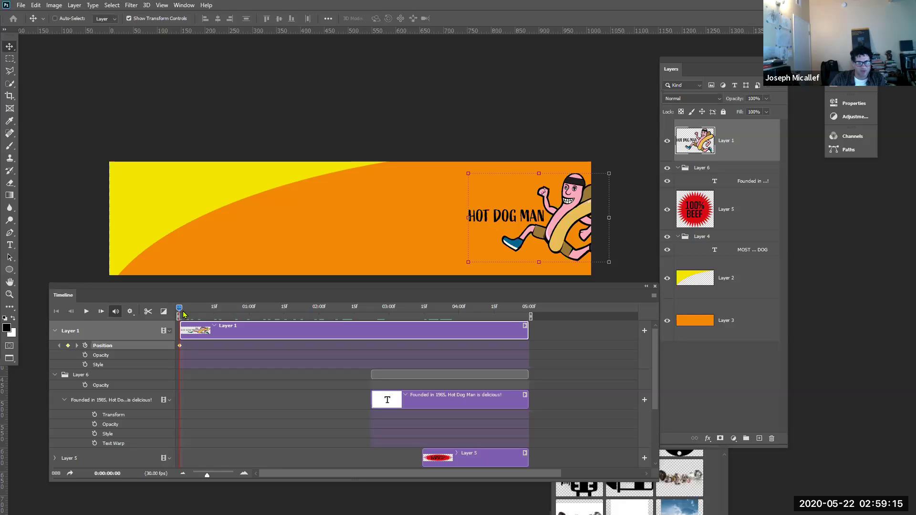
At 0:00:03:10, move the hot dog man horizontally off the banner's left edge, and scrub through the animation to check it
drag(179, 308, 414, 325)
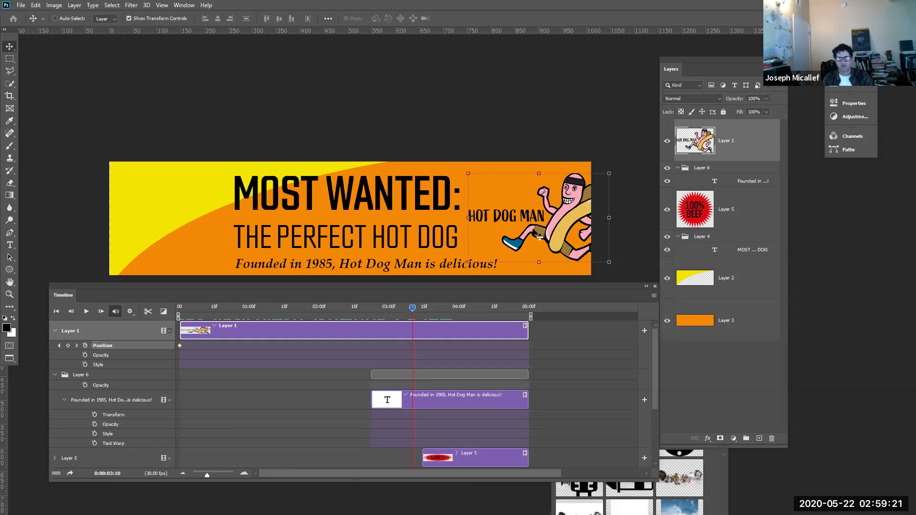
drag(555, 237, 39, 218)
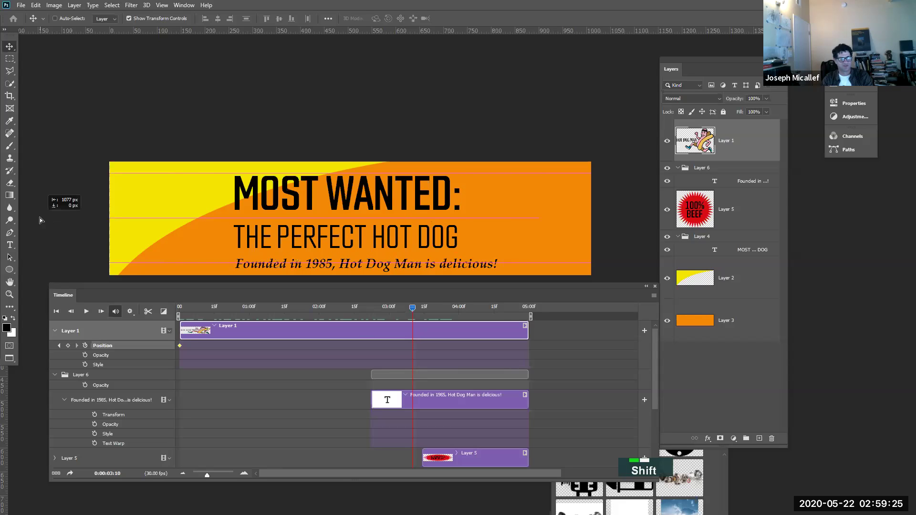
drag(185, 306, 403, 300)
click(386, 306)
drag(387, 303, 219, 310)
drag(307, 312, 447, 324)
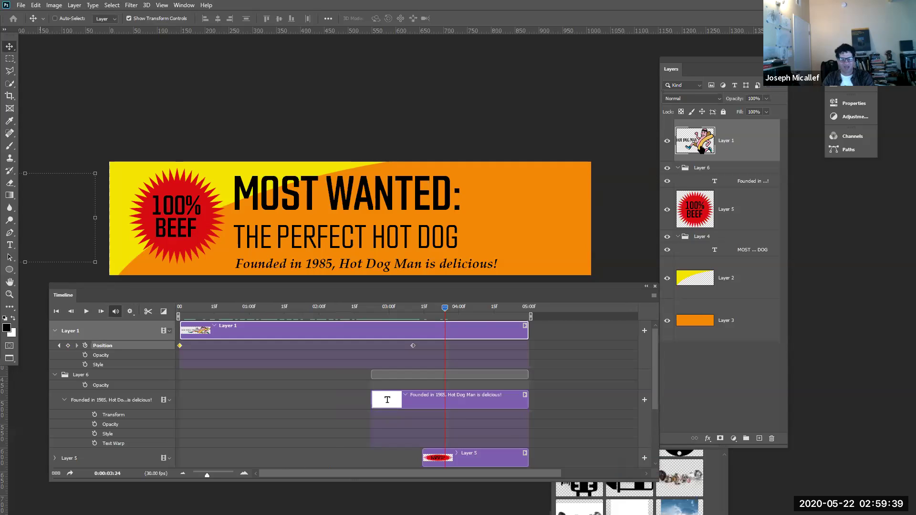
Duplicate Layer 1, expand the copy's track, and delete the copy's second position keyframe
key(ctrl)
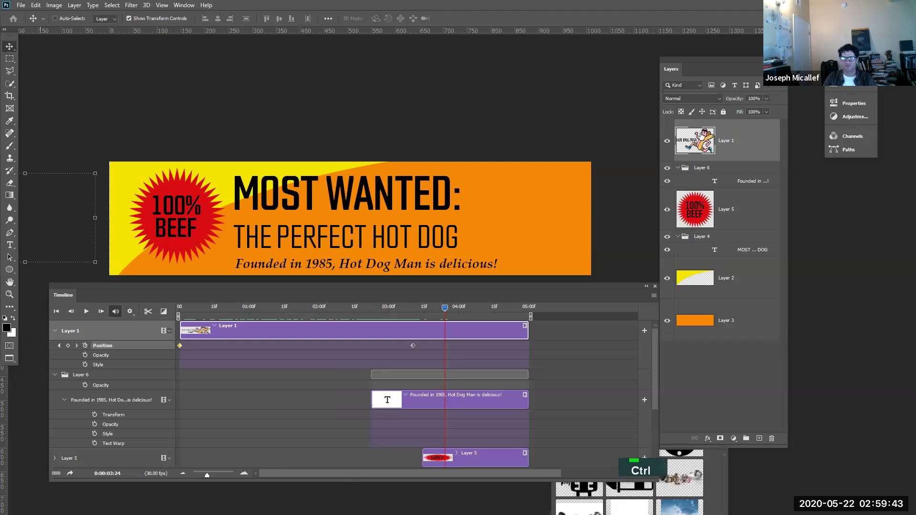
drag(697, 136, 759, 441)
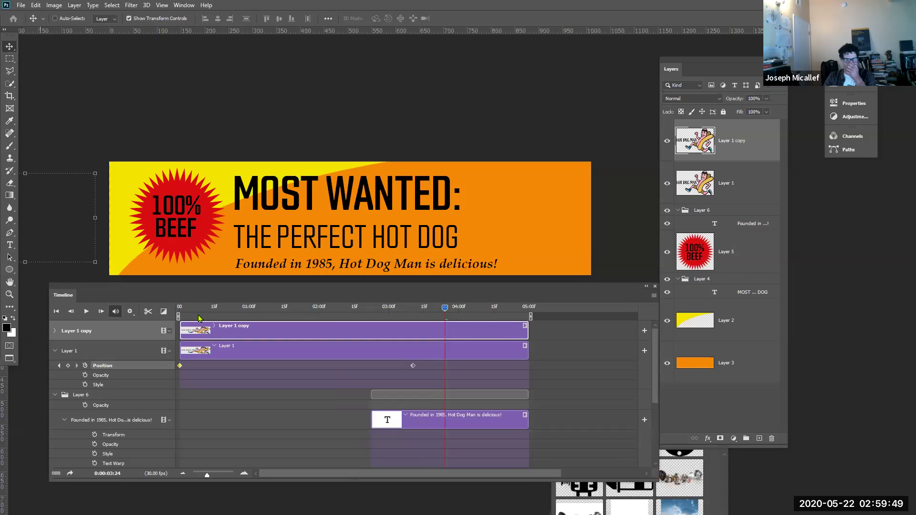
click(54, 332)
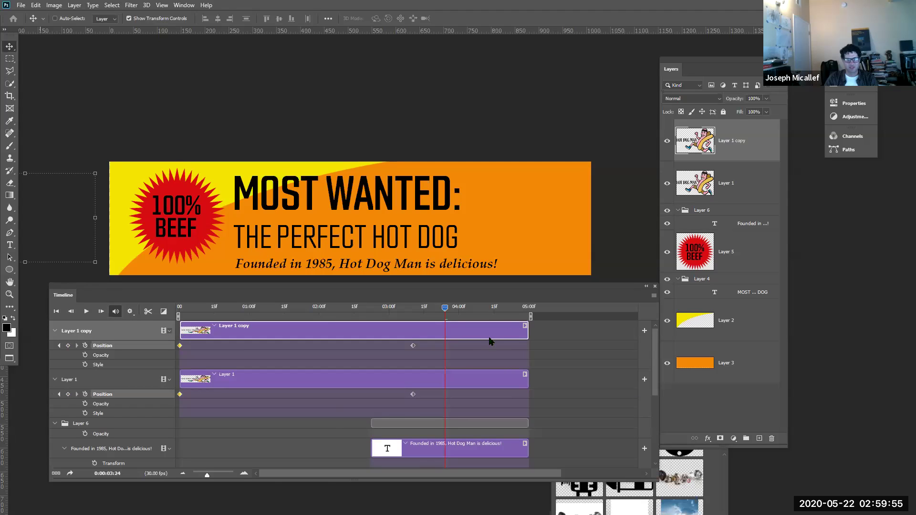
click(413, 346)
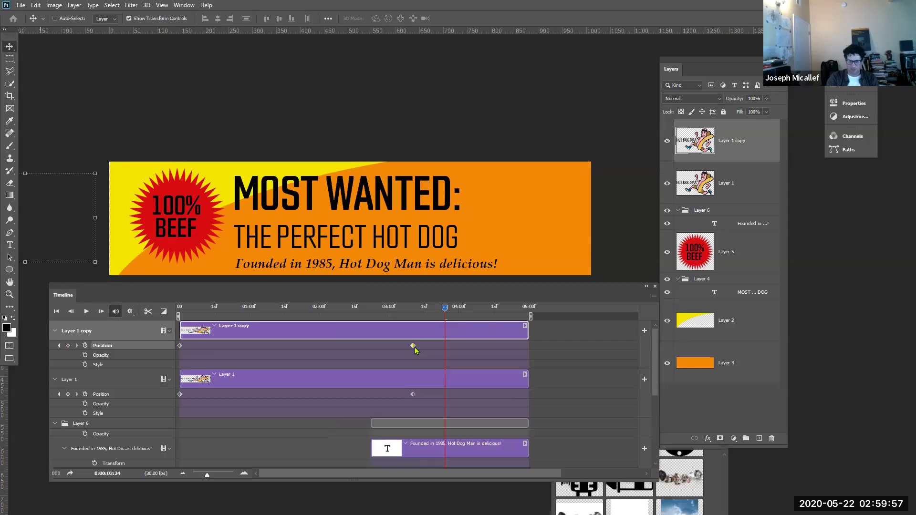
key(Delete)
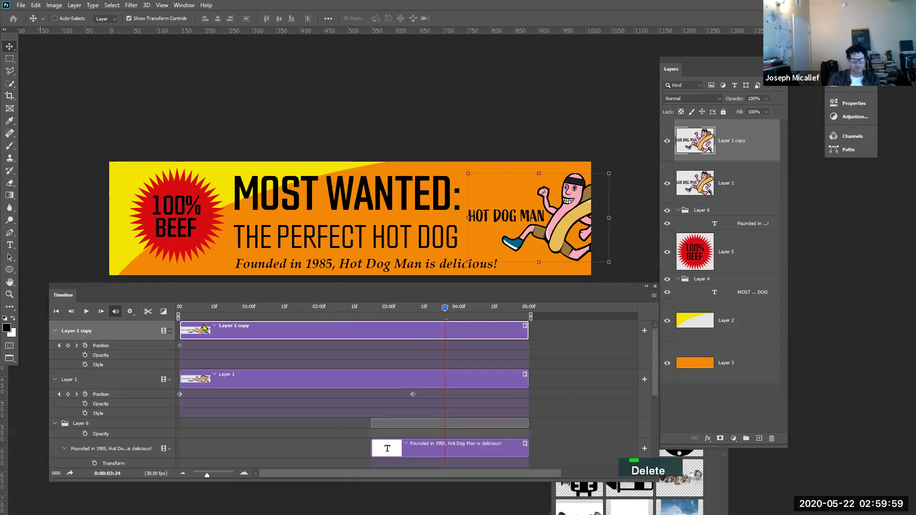
Trim the start of the Layer 1 copy clip to about 4 seconds and place a new position keyframe at about 4.7 seconds
click(180, 337)
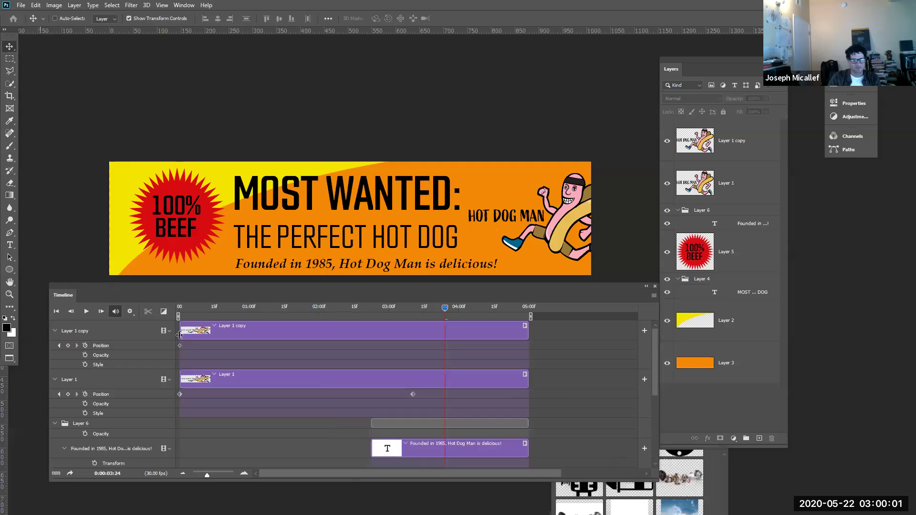
drag(184, 330, 463, 319)
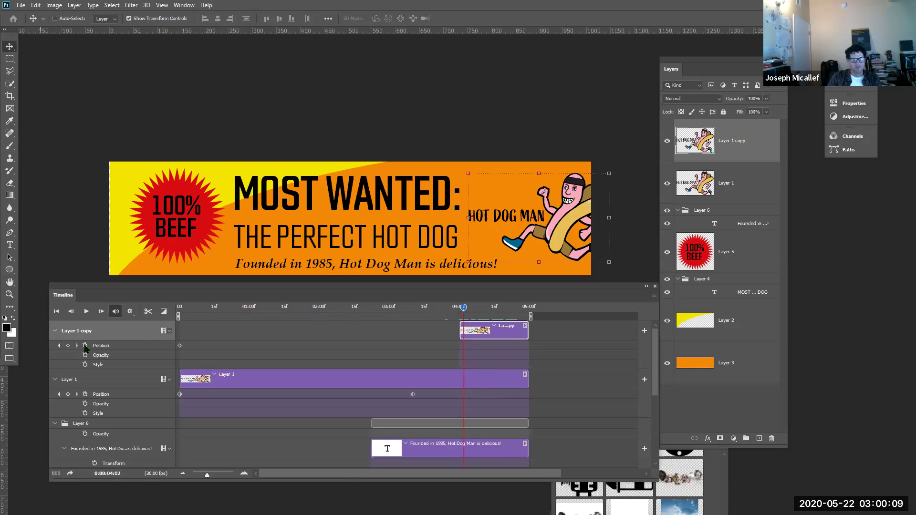
click(86, 346)
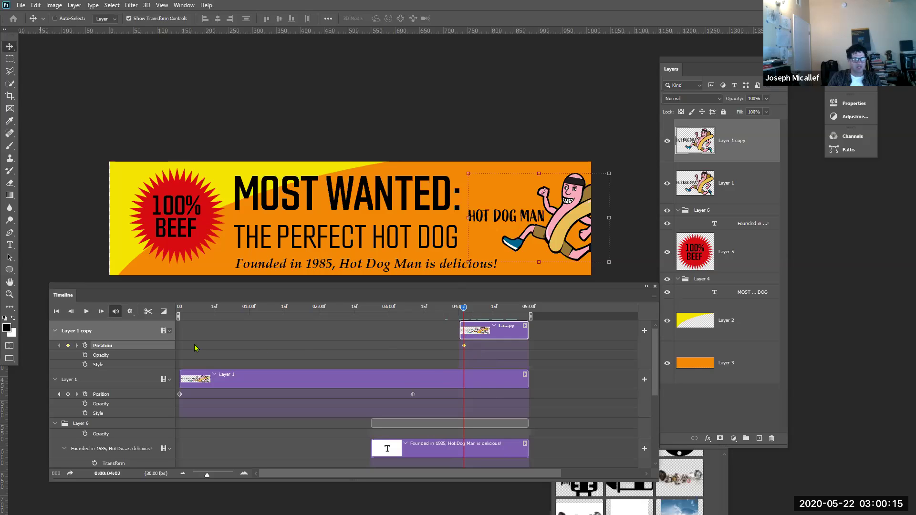
drag(464, 350, 508, 345)
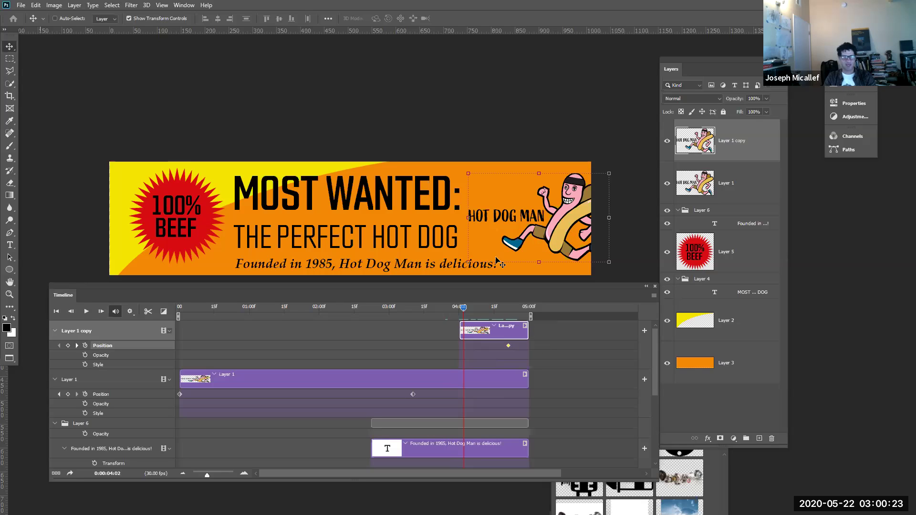
At 0:00:04:02, move the copied hot dog man horizontally off the banner's right edge, and scrub through the animation
drag(539, 233, 658, 221)
drag(559, 243, 661, 224)
drag(581, 223, 609, 223)
drag(463, 309, 370, 324)
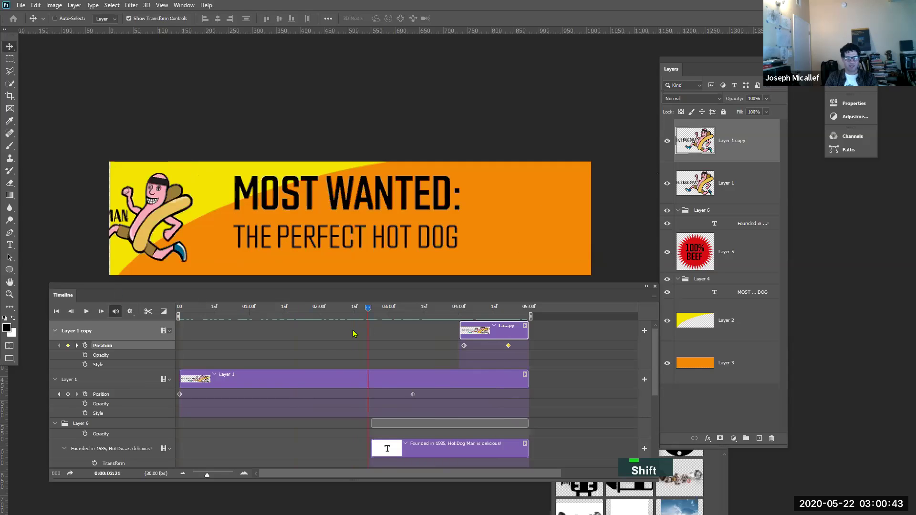
Add an opacity keyframe to the "Founded in 1985" text at 0:00:02:29
scroll(286, 323, down, 1)
scroll(286, 324, up, 1)
scroll(287, 323, down, 1)
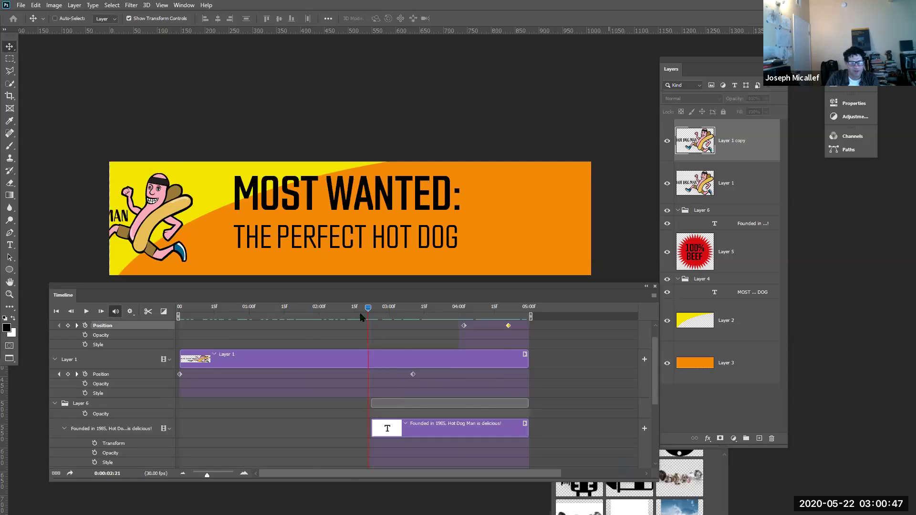
mouse_move(375, 314)
mouse_down()
mouse_move(394, 310)
mouse_move(384, 310)
mouse_up()
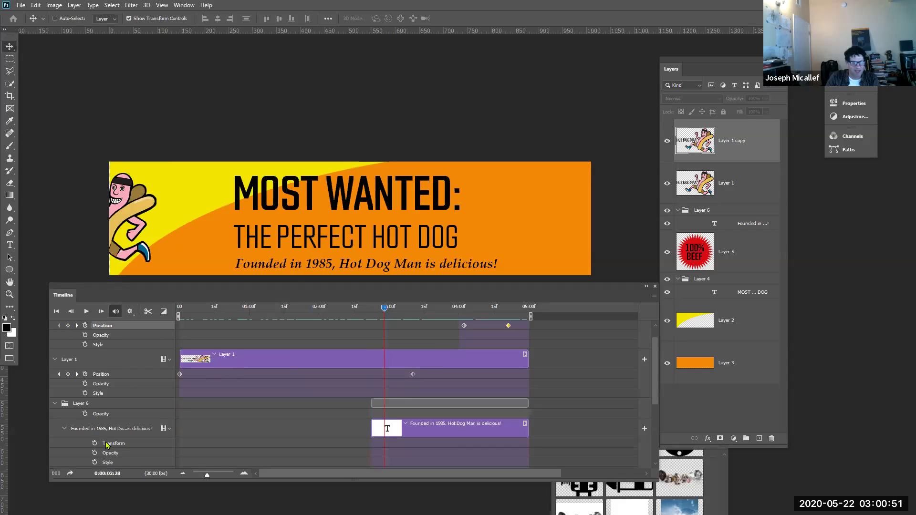
scroll(106, 446, down, 2)
scroll(97, 461, up, 1)
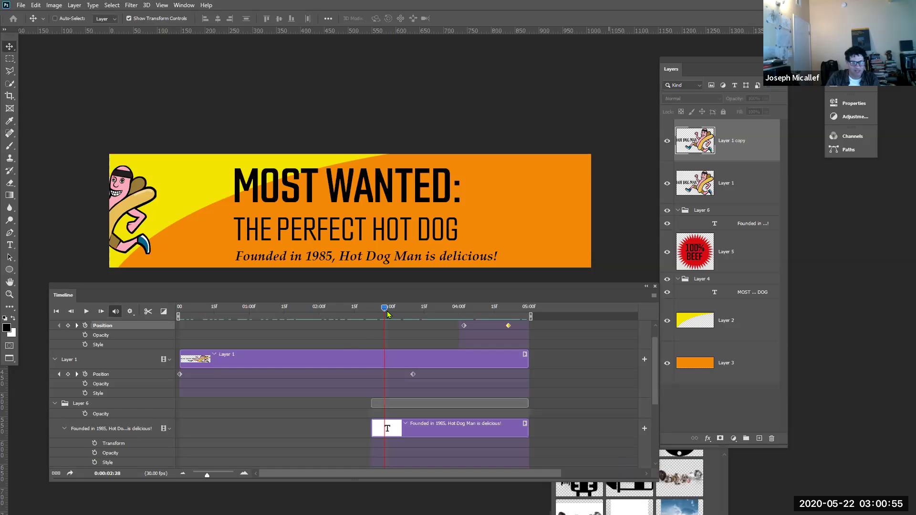
drag(384, 308, 387, 308)
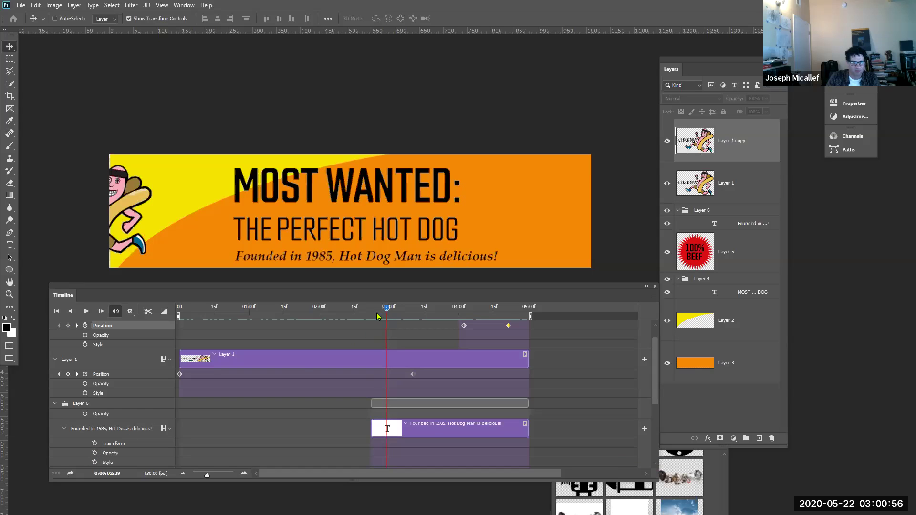
click(94, 453)
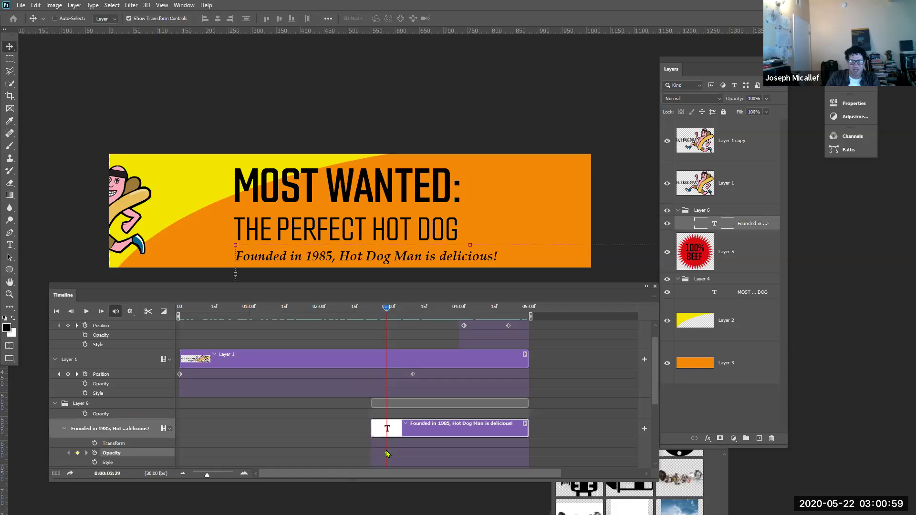
Set the "Founded in 1985" text's opacity to 0% at 0:00:02:23, and scrub through the fade-in
drag(387, 309, 373, 302)
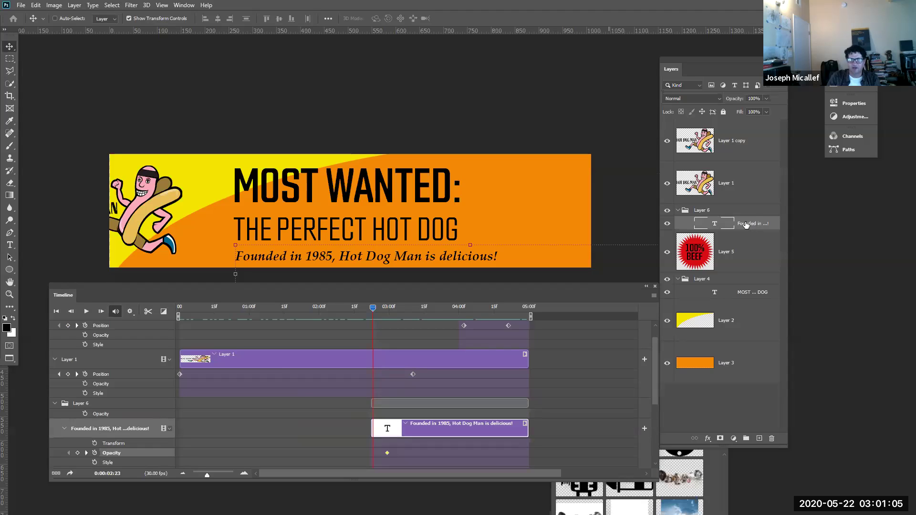
click(766, 99)
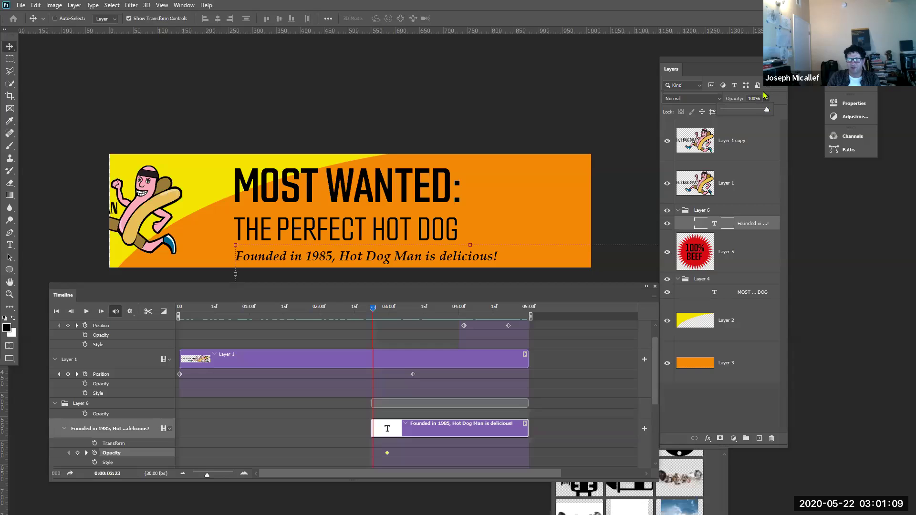
drag(763, 113, 722, 113)
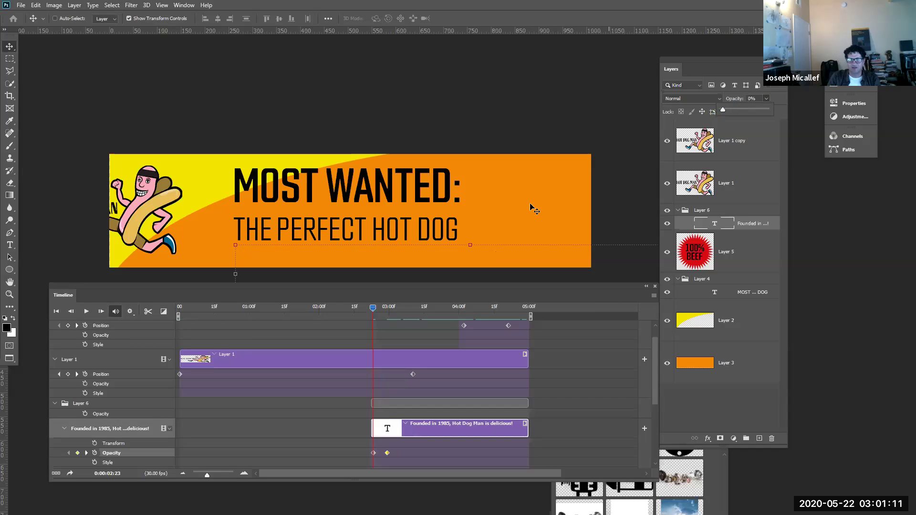
drag(375, 309, 459, 363)
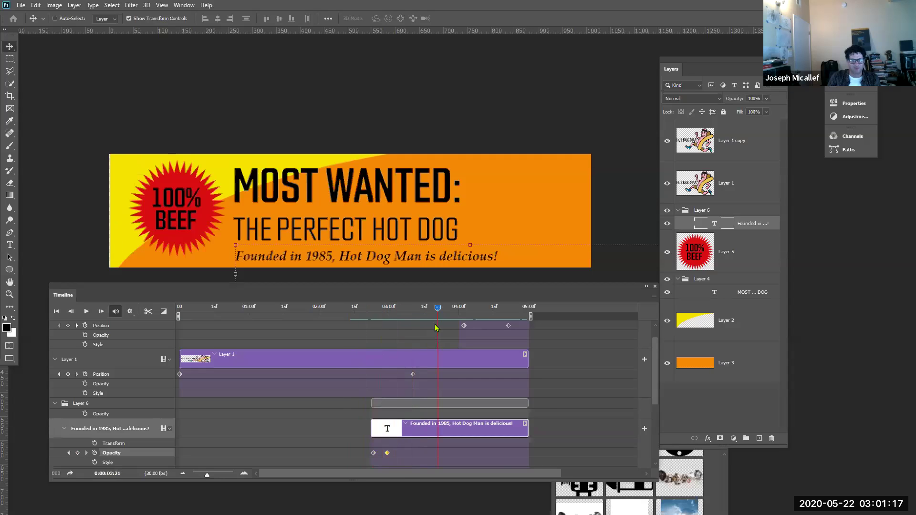
Expand the Layer 5 starburst track and add an opacity keyframe at 0:00:03:21
scroll(547, 397, down, 3)
scroll(548, 397, down, 1)
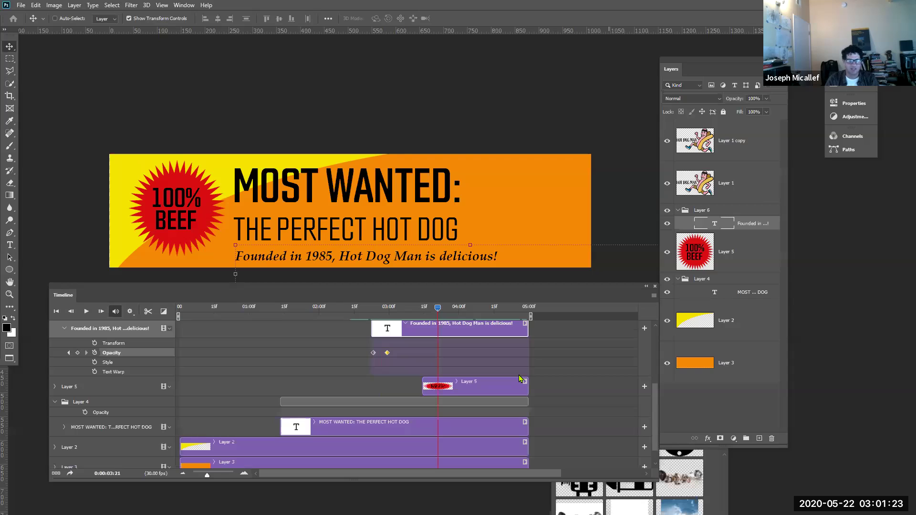
click(462, 387)
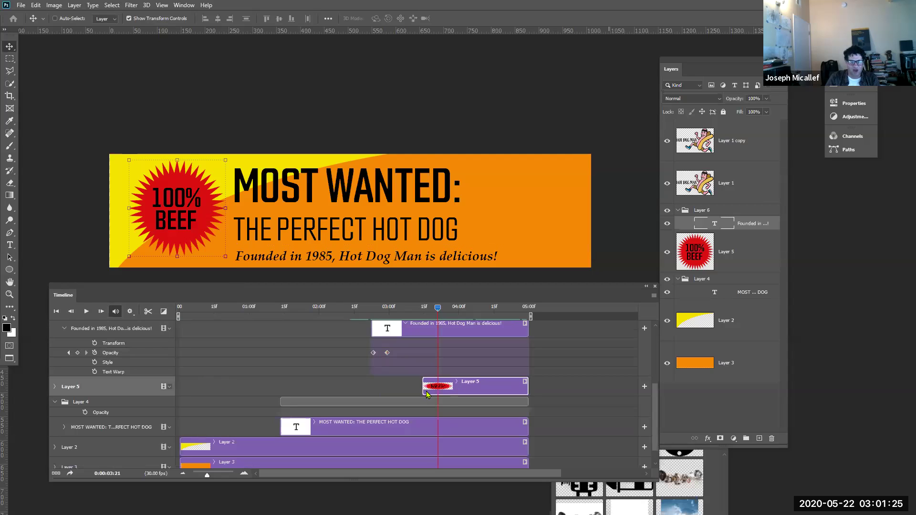
click(55, 387)
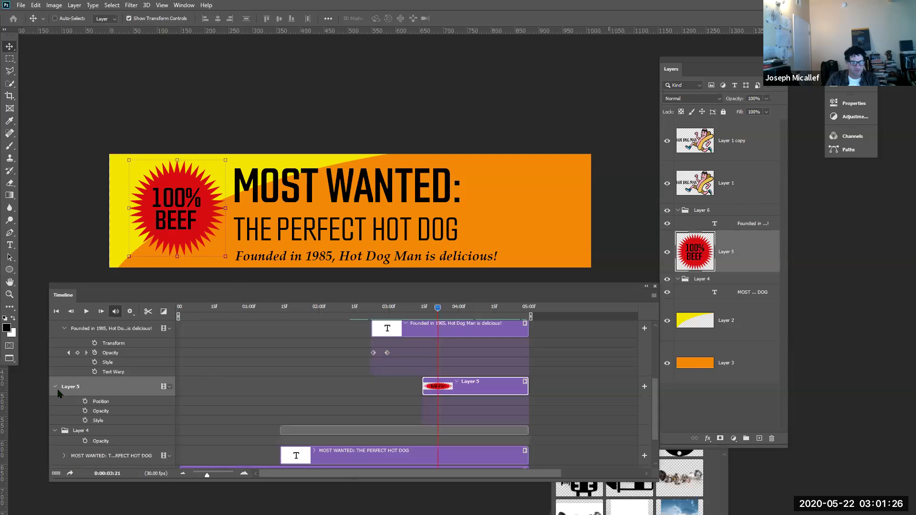
click(85, 411)
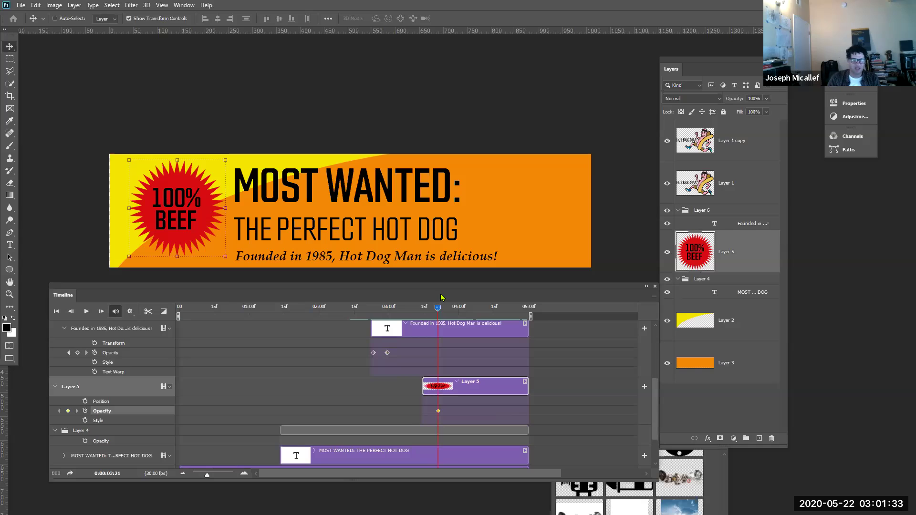
Set the starburst layer's opacity to 0% at 0:00:03:15
drag(437, 308, 423, 308)
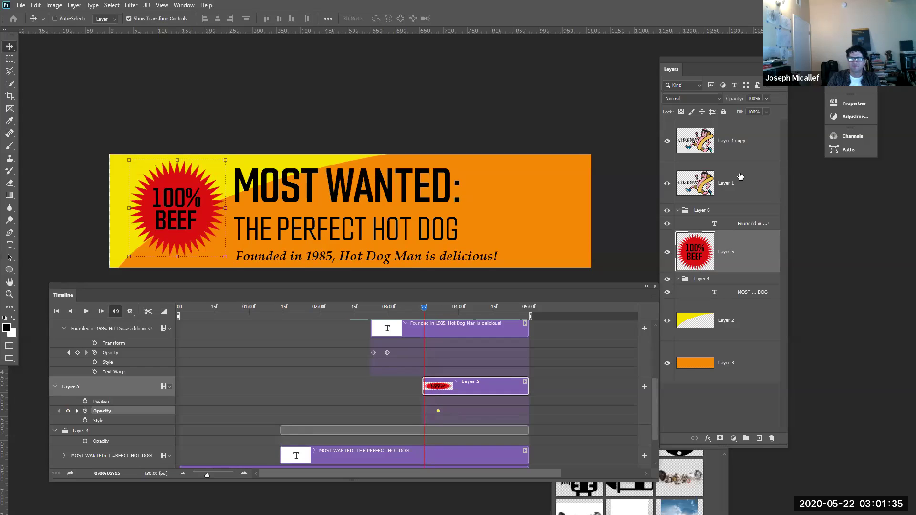
click(766, 99)
drag(769, 110, 718, 111)
click(656, 136)
mouse_move(425, 301)
mouse_down()
mouse_move(382, 318)
mouse_move(429, 286)
mouse_up()
Expand the "MOST WANTED" text track and add an opacity keyframe at 0:00:01:22
scroll(344, 366, down, 2)
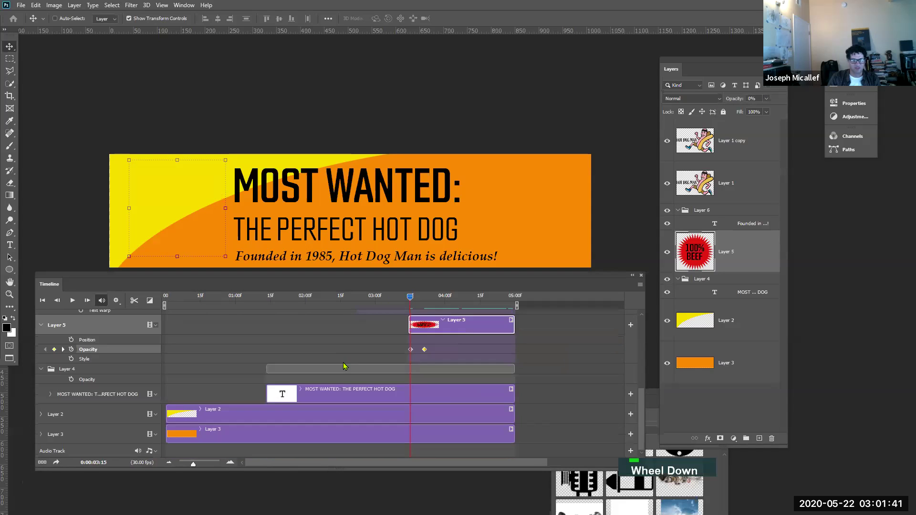
double_click(286, 296)
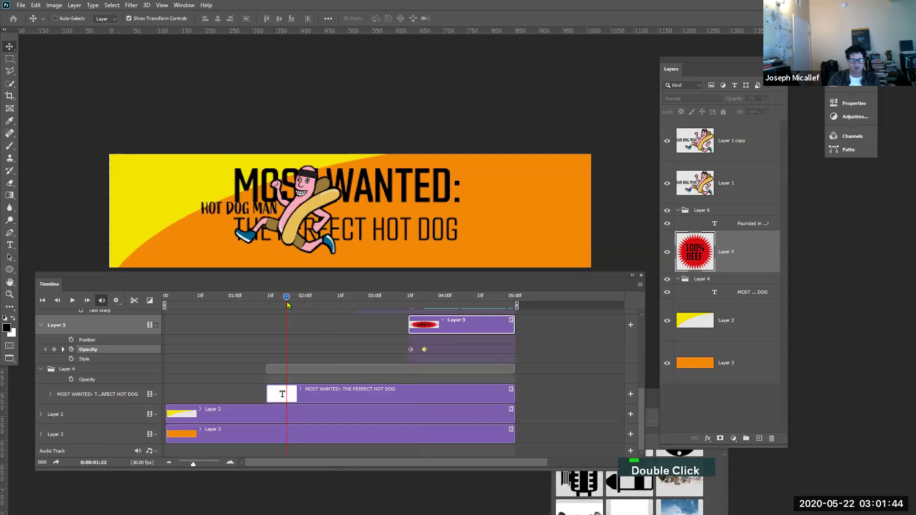
click(50, 394)
click(81, 419)
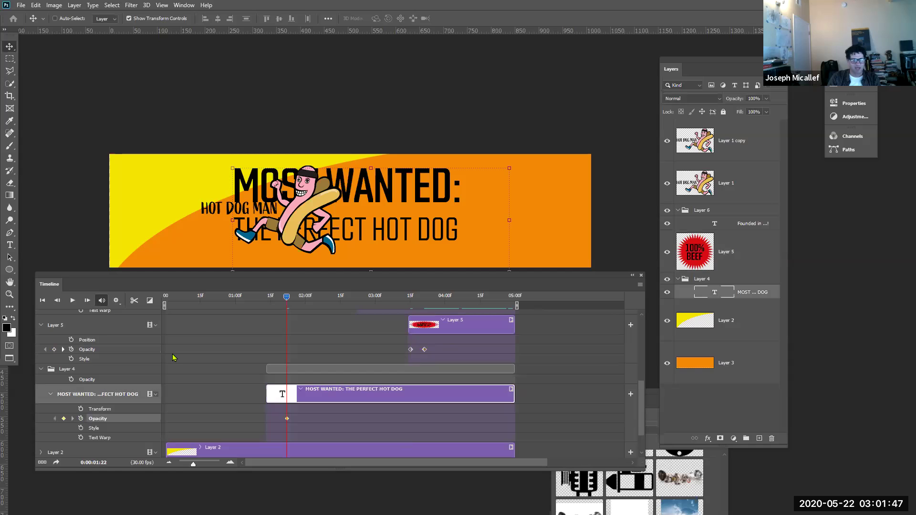
Set the "MOST WANTED" text layer's opacity to 0% at 0:00:01:14 to start its fade-in
click(270, 299)
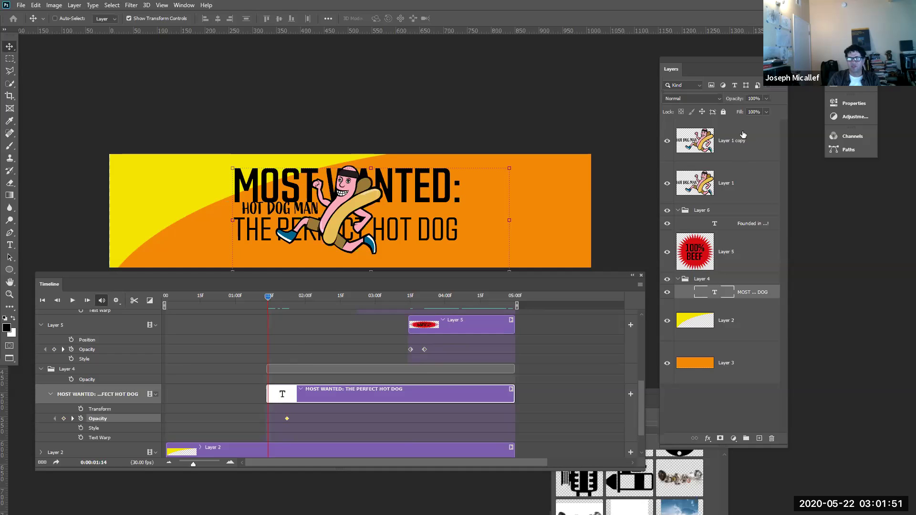
click(766, 99)
drag(762, 113, 705, 119)
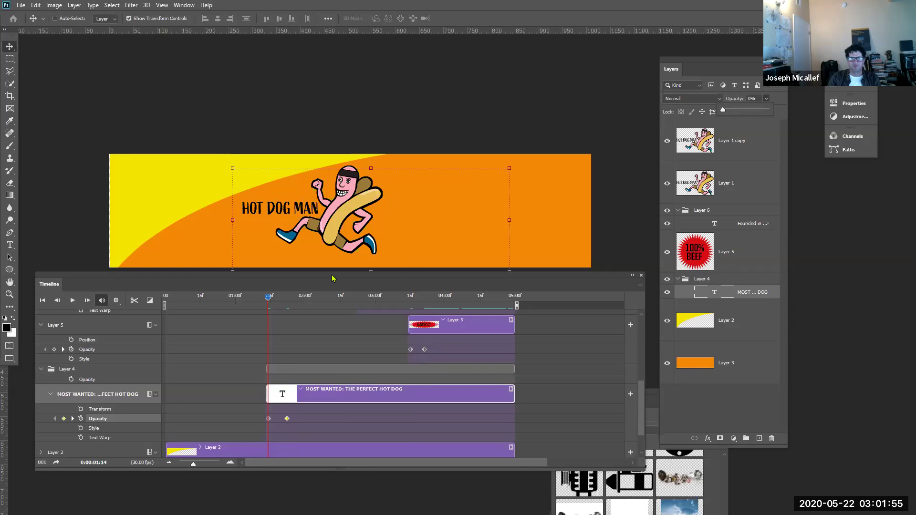
Play the banner animation and scrub through the whole timeline to review every layer's motion and fade-in
drag(265, 297, 231, 295)
key(space)
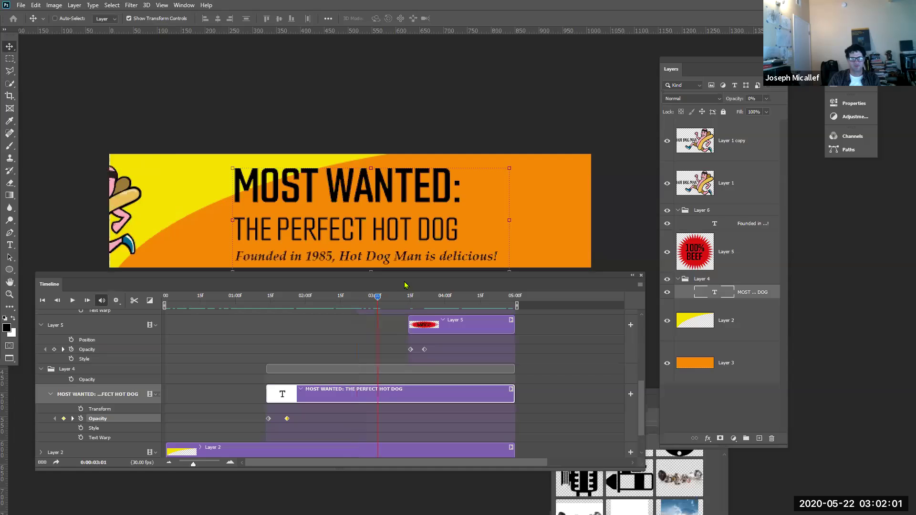
drag(513, 297, 294, 305)
drag(229, 305, 175, 308)
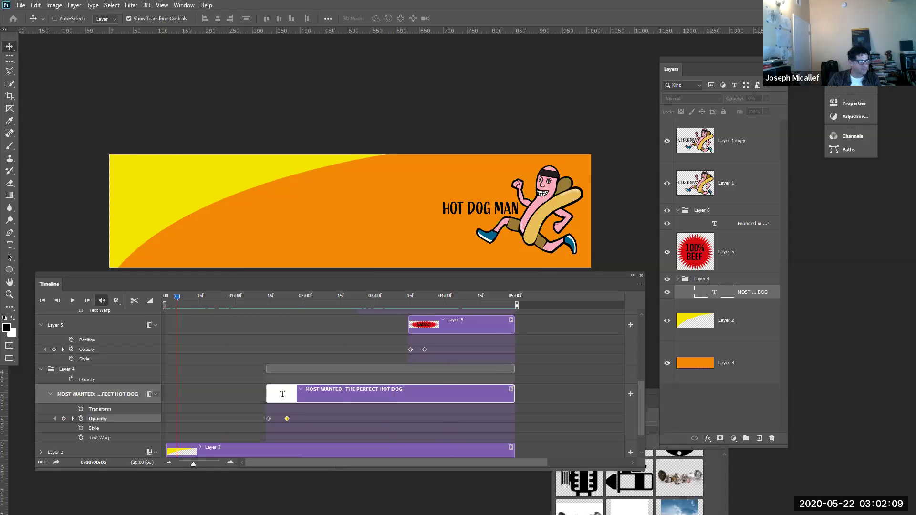
drag(178, 297, 520, 290)
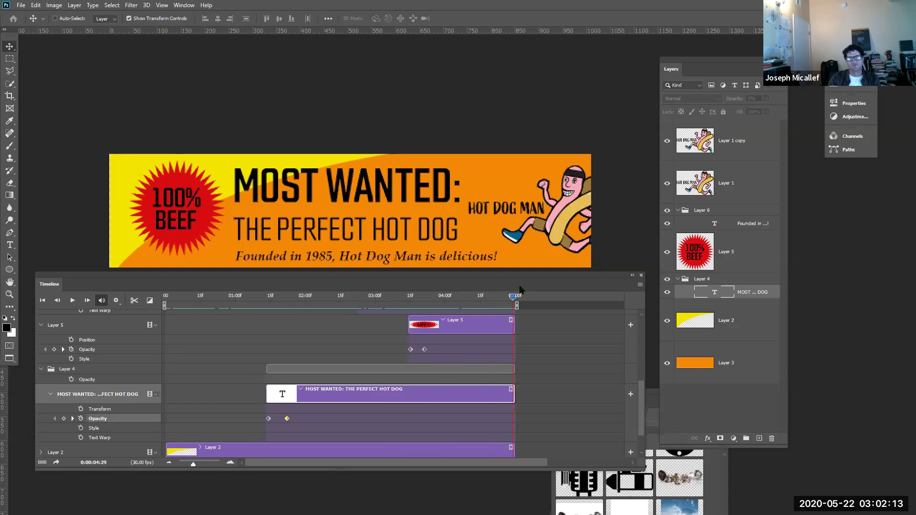
Render all frames of the banner to the Desktop as a High Quality H.264 MP4 at document size, 1010 x 238, 30 fps
ctrl+alt+super+click(430, 204)
ctrl+alt+super+click(430, 204)
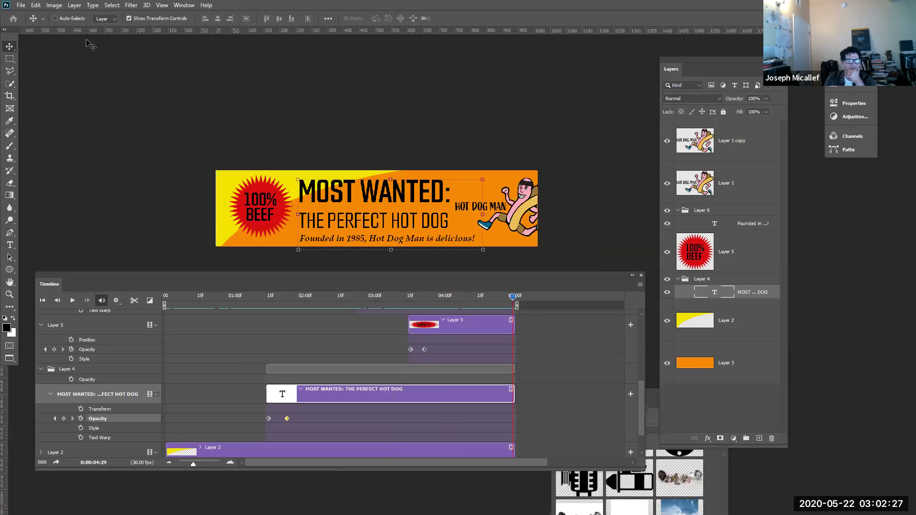
click(22, 5)
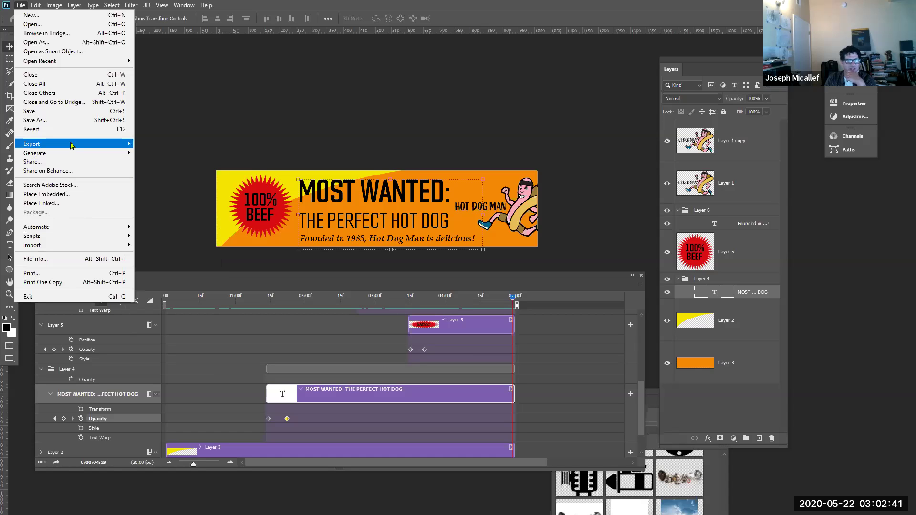
mouse_move(72, 146)
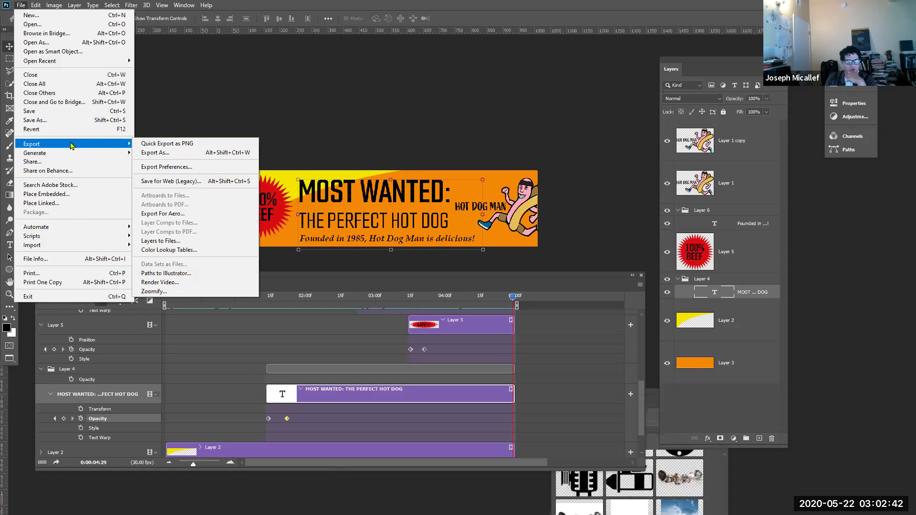
click(173, 286)
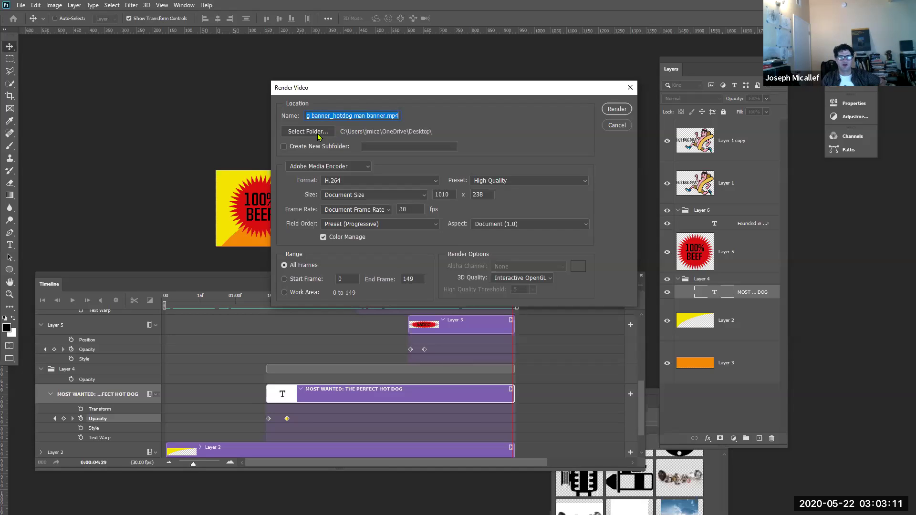
click(621, 110)
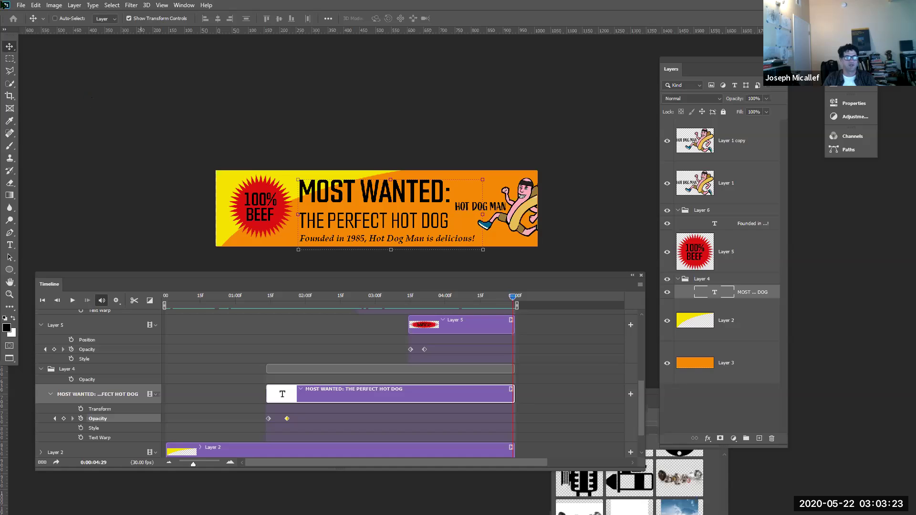
Open the banner in Save for Web (Legacy) as a GIF, widen the dialog to fit the banner, and preview the animation
click(21, 6)
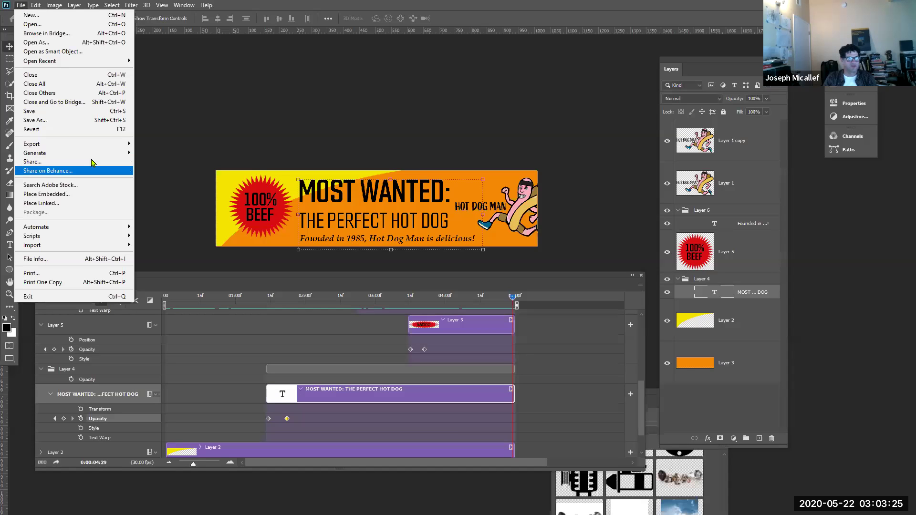
mouse_move(101, 147)
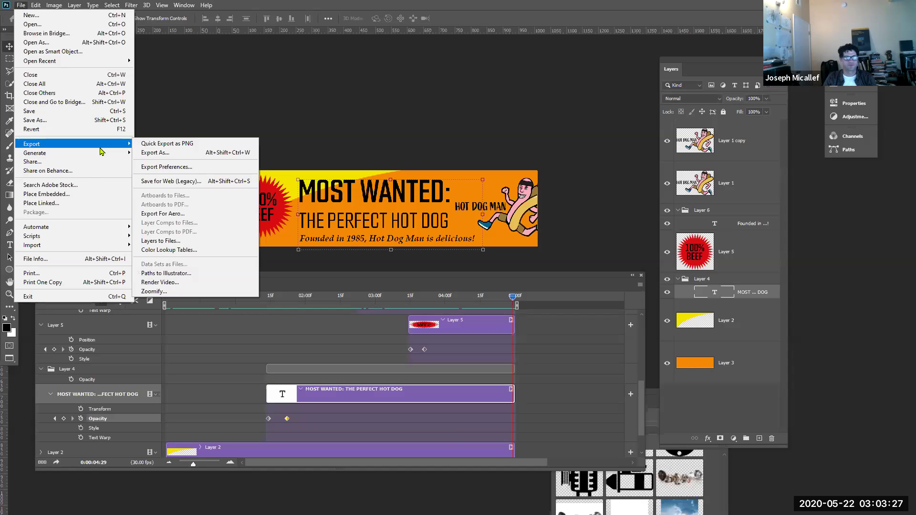
click(154, 183)
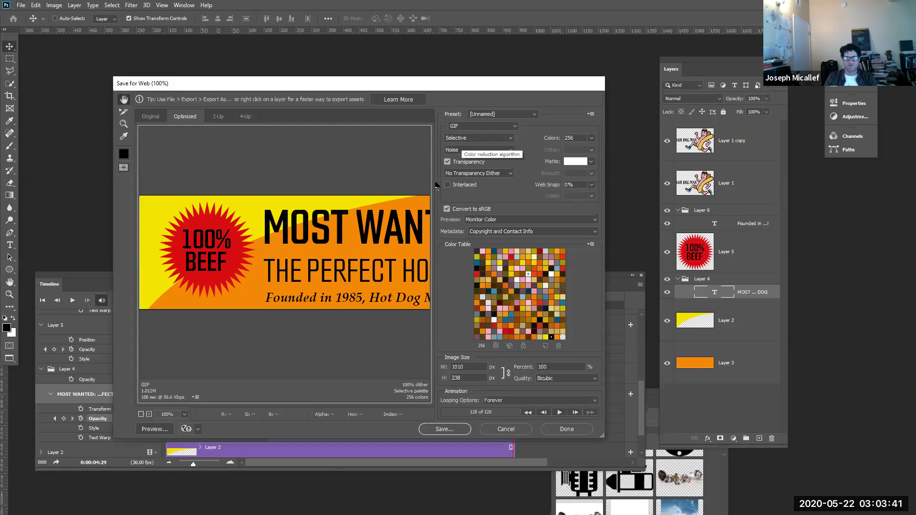
click(559, 413)
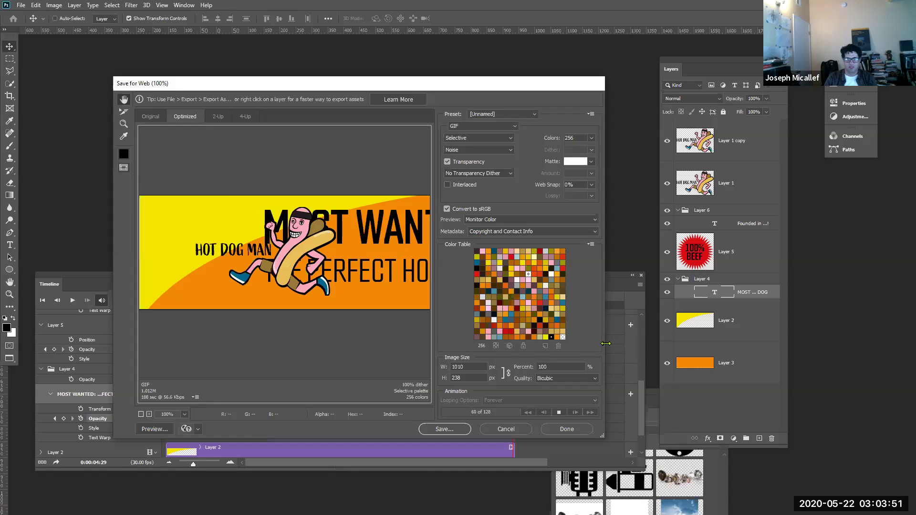
drag(606, 344, 846, 346)
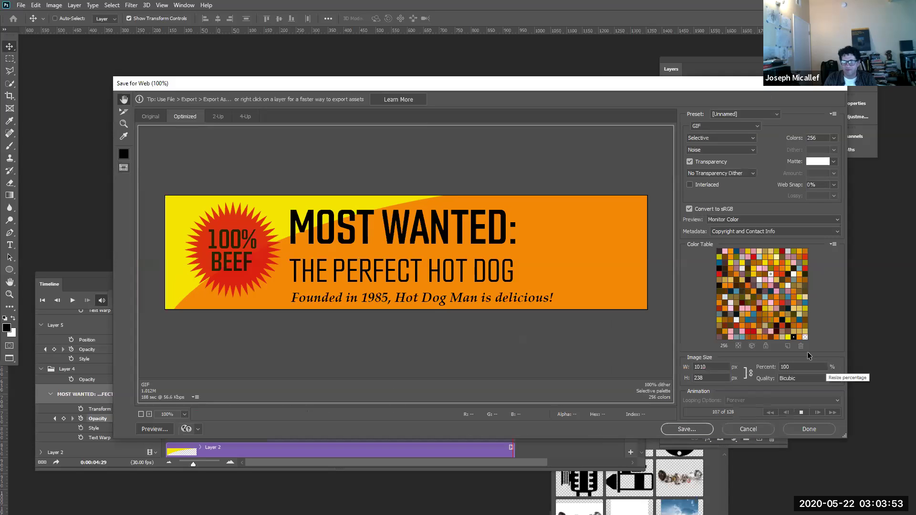
click(804, 414)
Set the GIF's resize quality to Bicubic Sharper and its looping option to Forever
scroll(790, 377, down, 1)
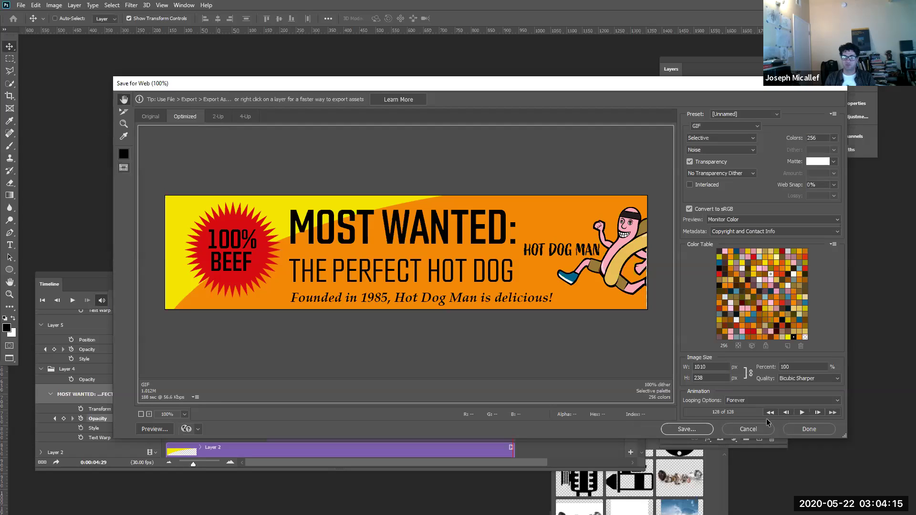
click(749, 399)
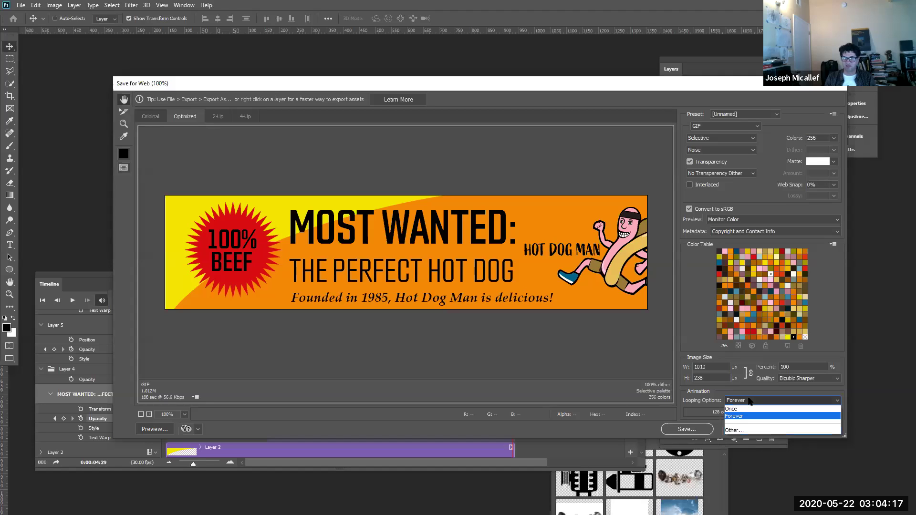
click(743, 418)
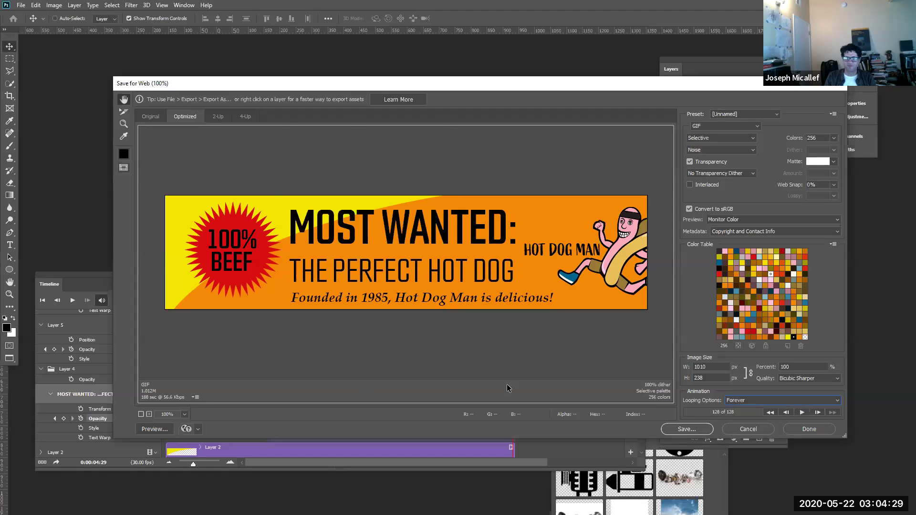
Save the animated GIF to the Desktop as hot-dog-banner_hotdog-man-banner.gif and close the export dialog
click(686, 429)
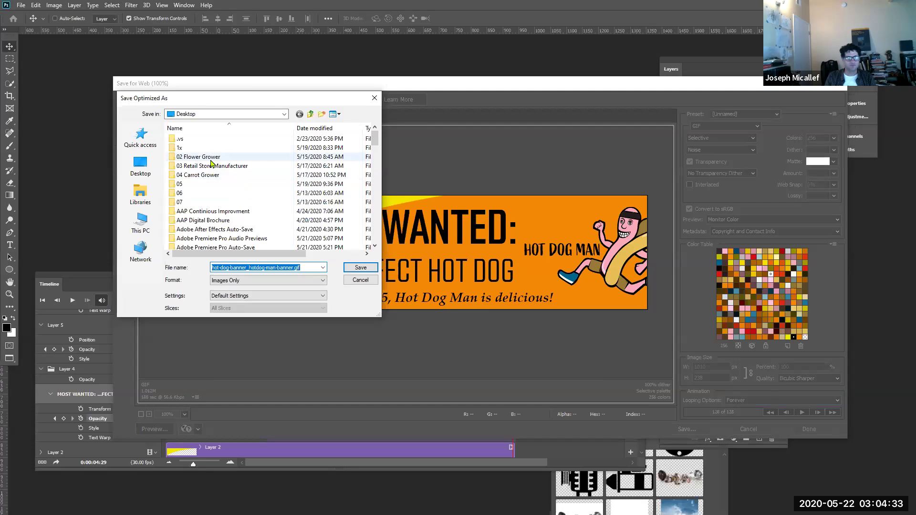
click(353, 267)
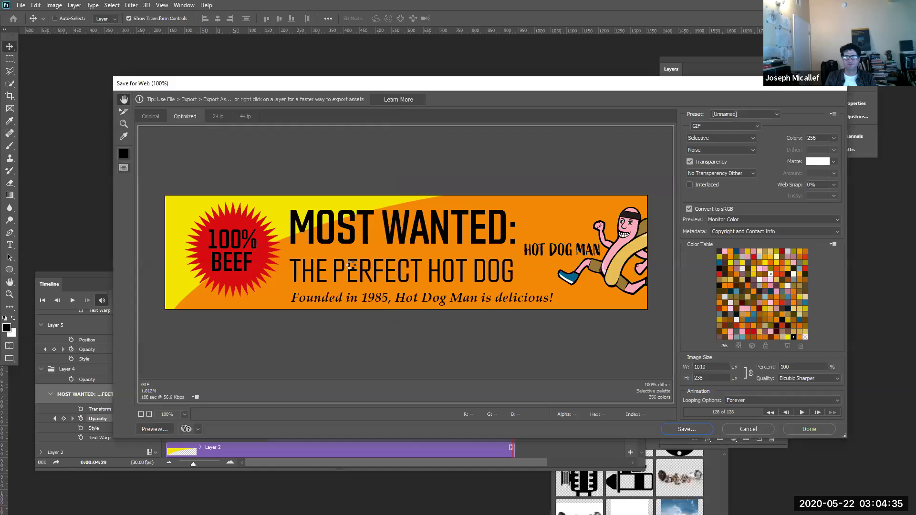
click(797, 432)
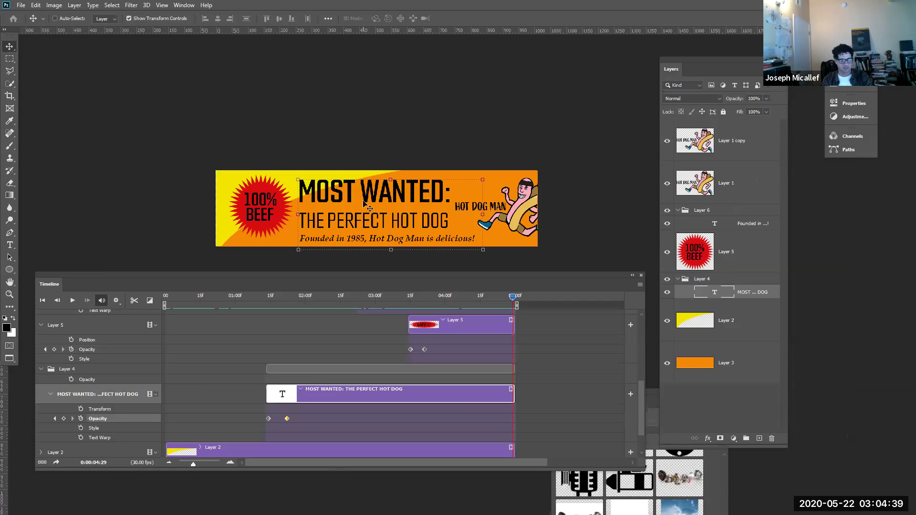
key(alt+Tab)
key(alt+Tab)
key(alt+Tab)
key(alt+Tab)
key(alt+Tab)
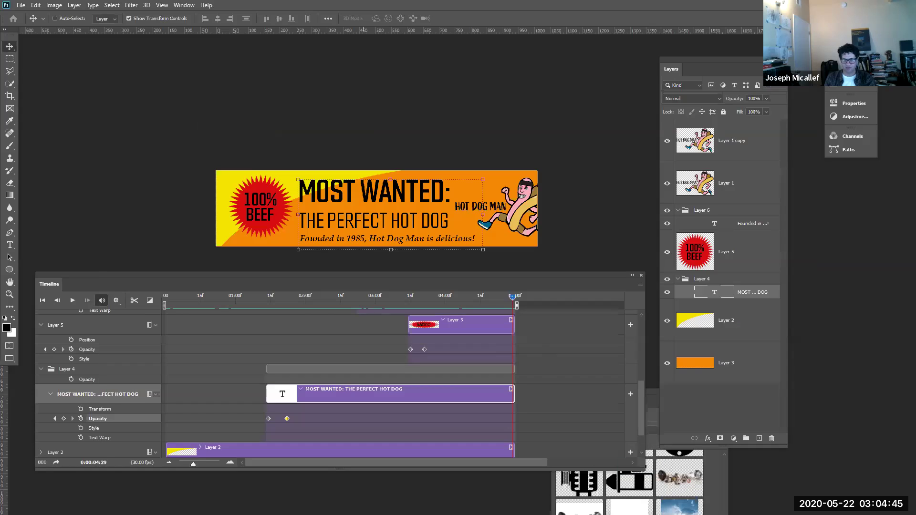
Play the exported hot dog banner MP4 from the desktop and open its GIF version for viewing
key(super)
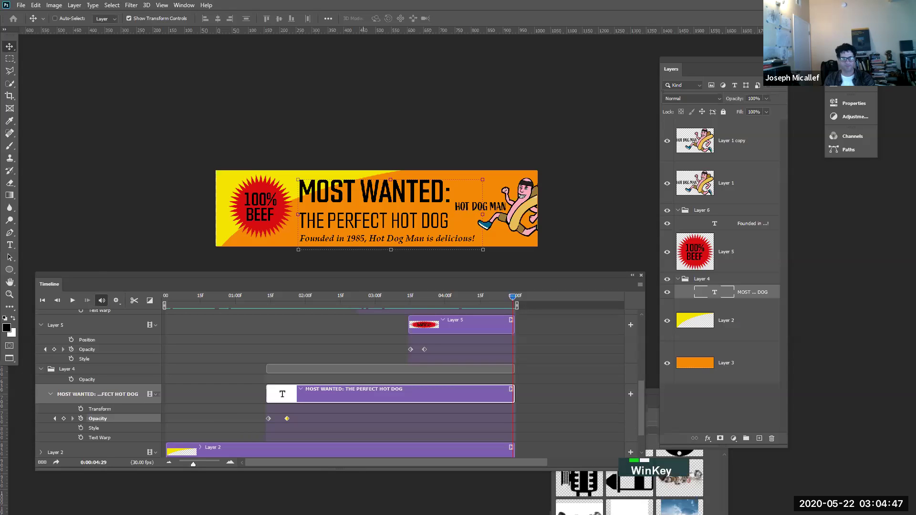
key(super+d)
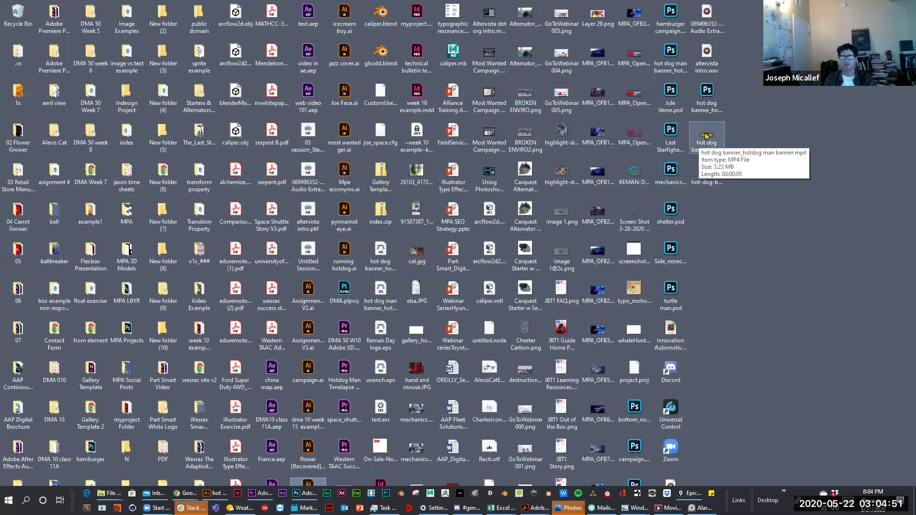
double_click(706, 136)
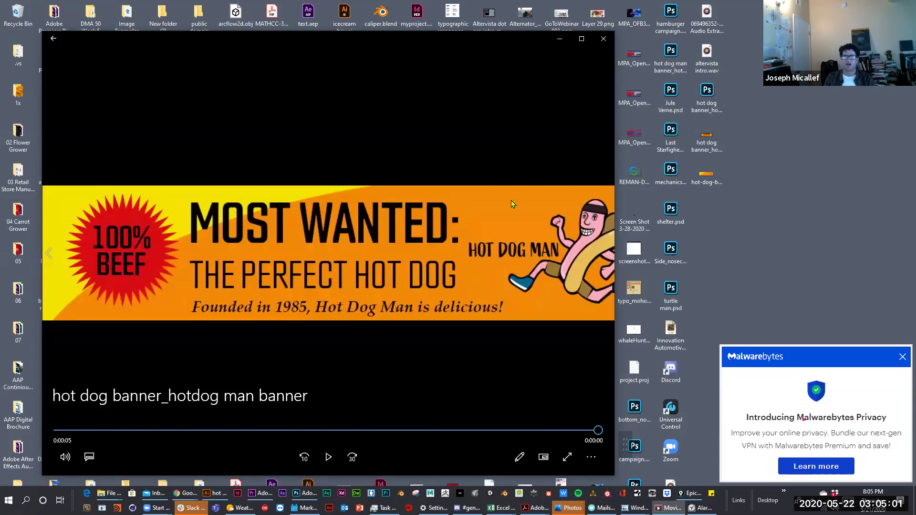
click(702, 179)
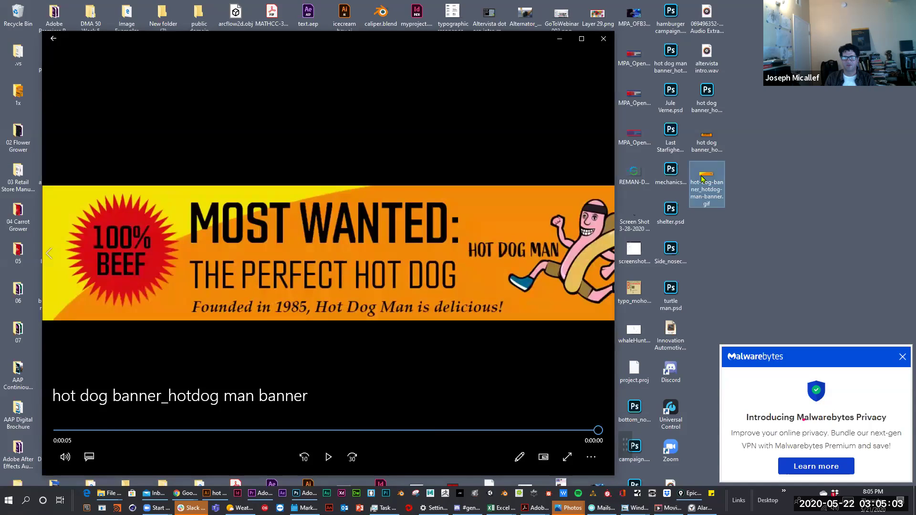
double_click(702, 179)
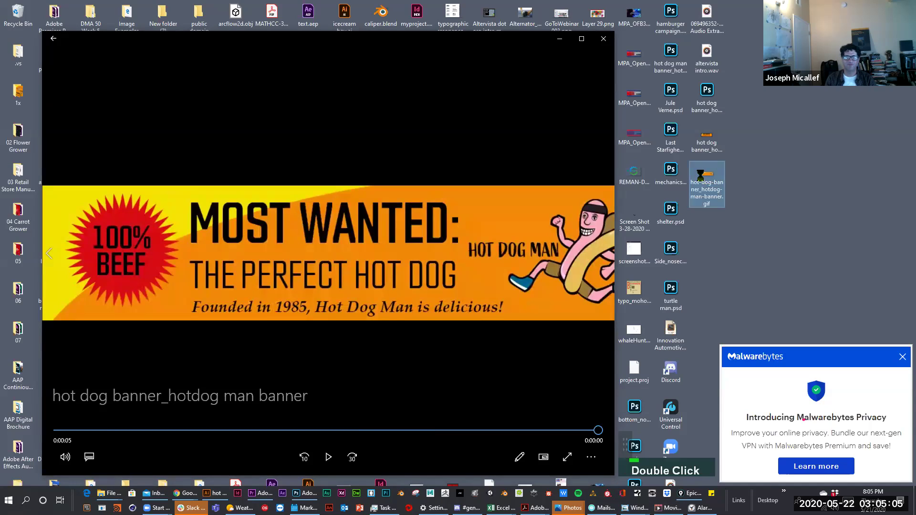
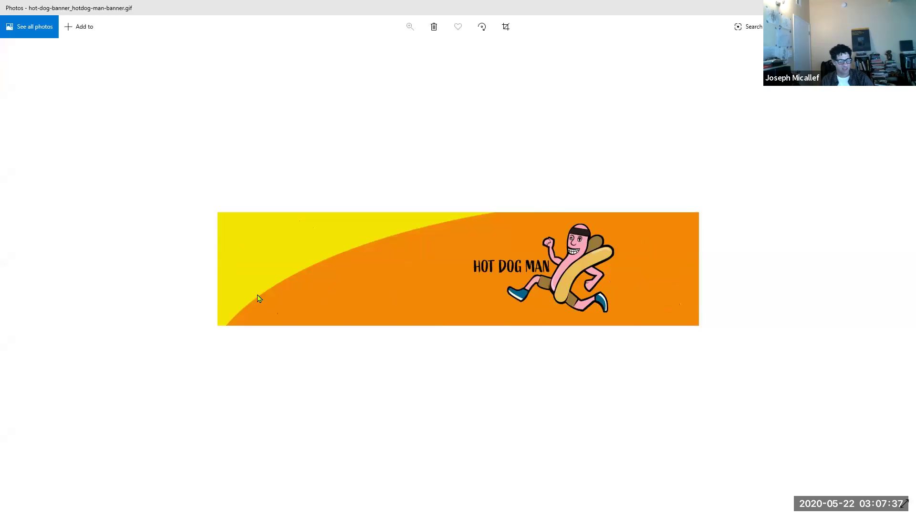
Switch to Illustrator, bring up the dma 10 week 13 example.ai document and move the Layers panel clear of the artboards
key(alt)
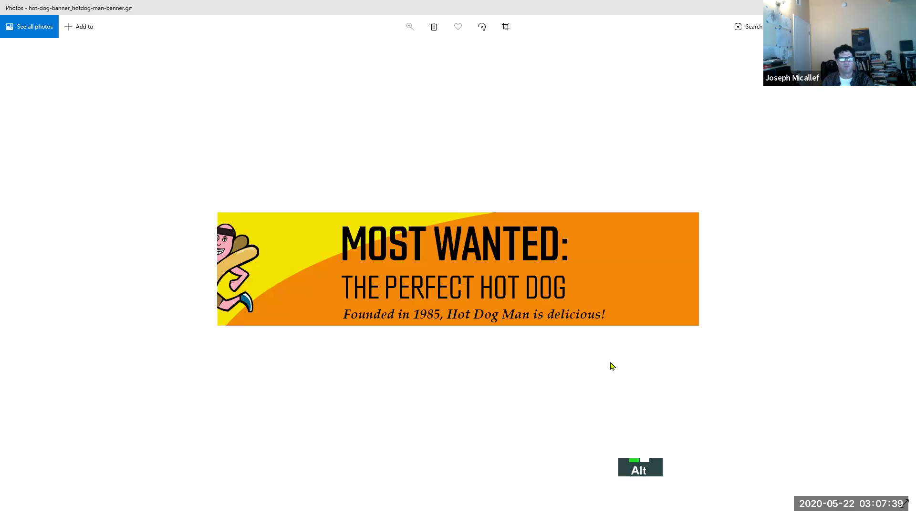
key(alt+Tab)
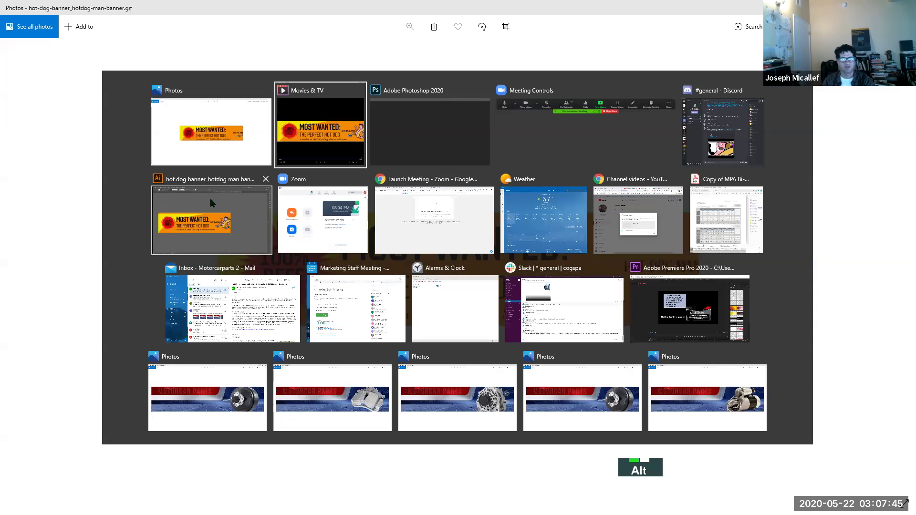
alt+click(188, 181)
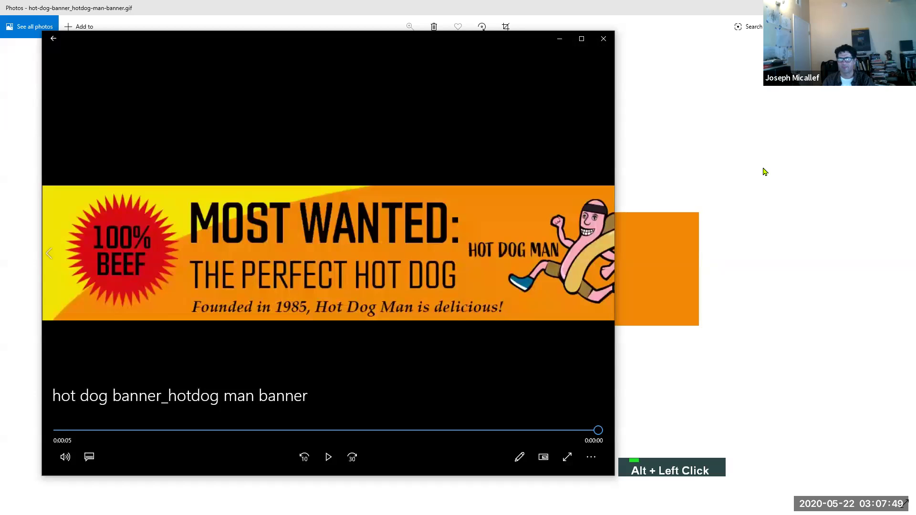
click(765, 171)
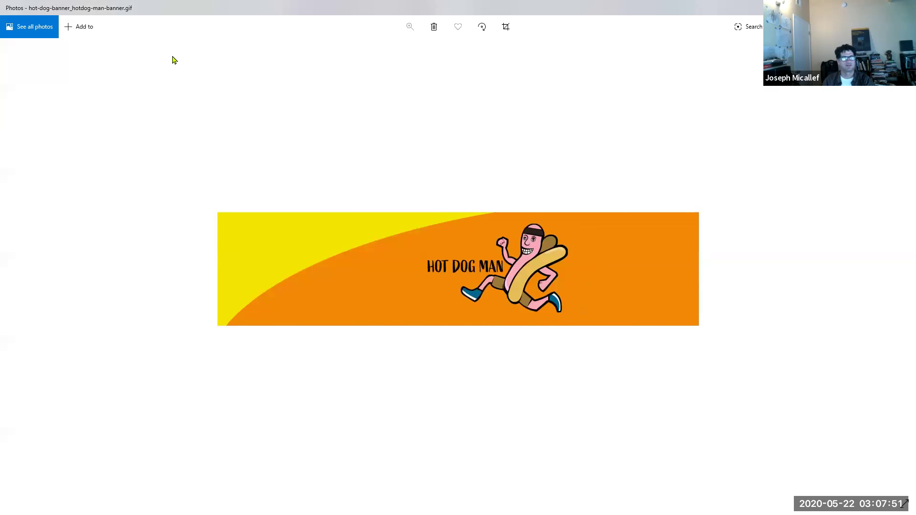
key(alt+Tab)
key(alt+Tab)
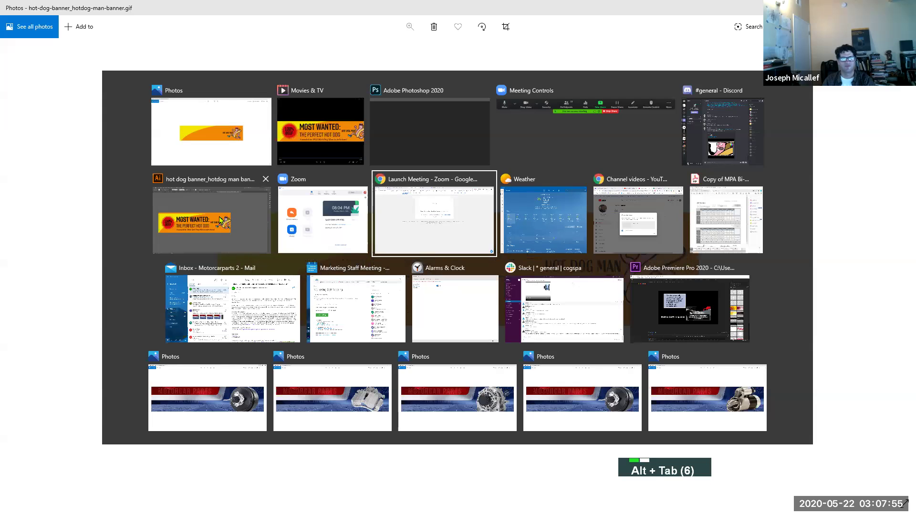
alt+click(221, 208)
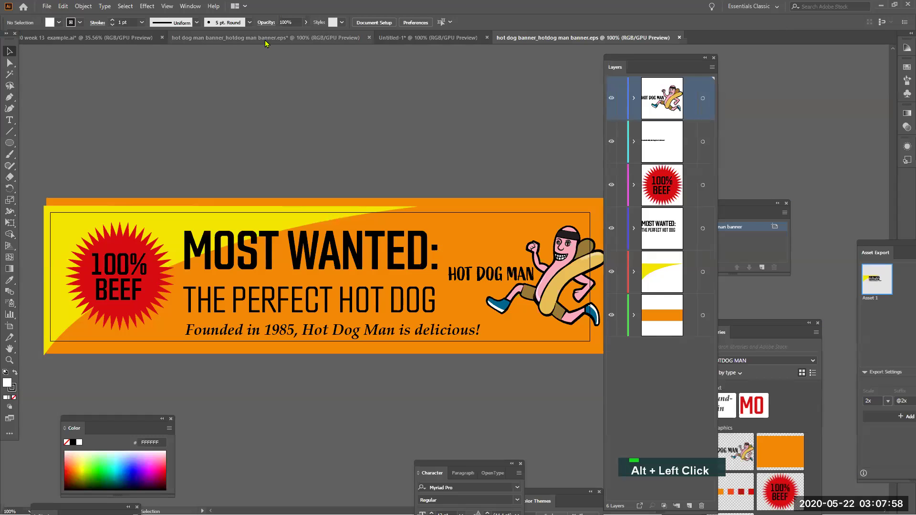
click(265, 41)
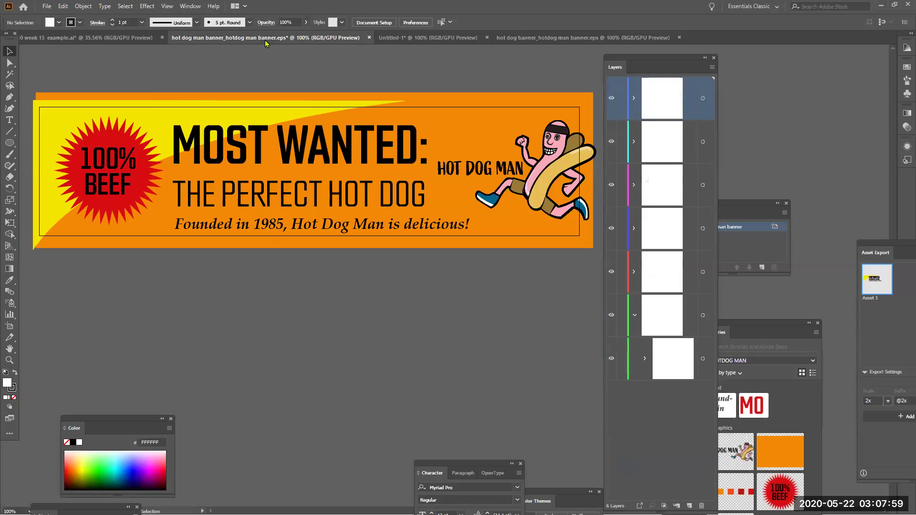
click(72, 40)
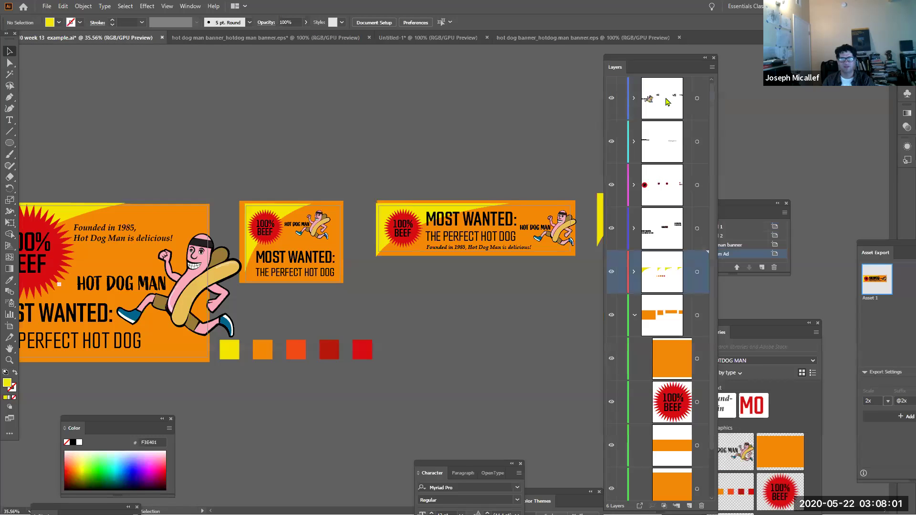
drag(637, 58, 877, 166)
drag(427, 133, 538, 65)
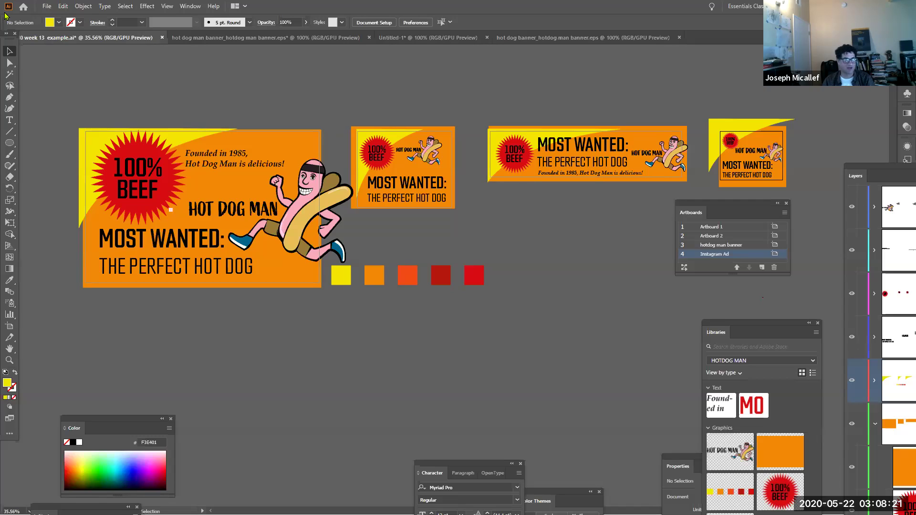
Save the document to the desktop as dma 10 week 13 example.pdf with all artboards and the Illustrator Default preset
click(48, 7)
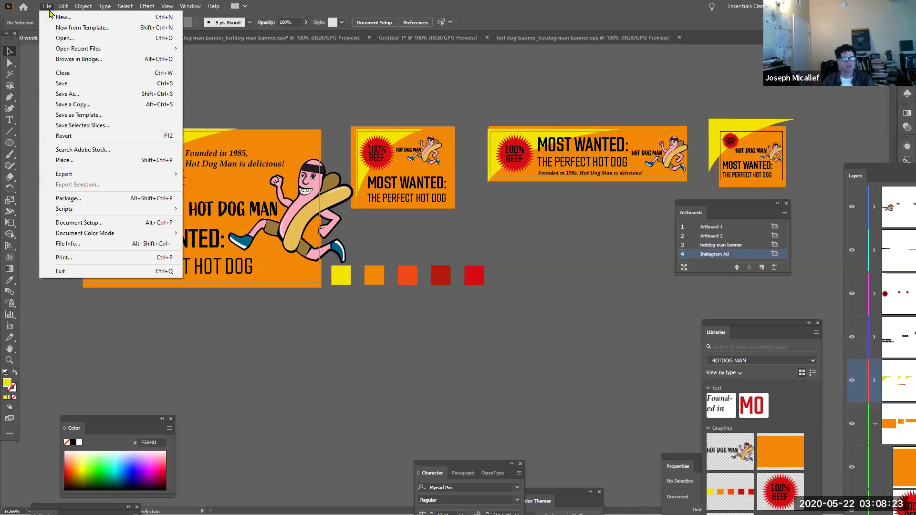
mouse_move(111, 177)
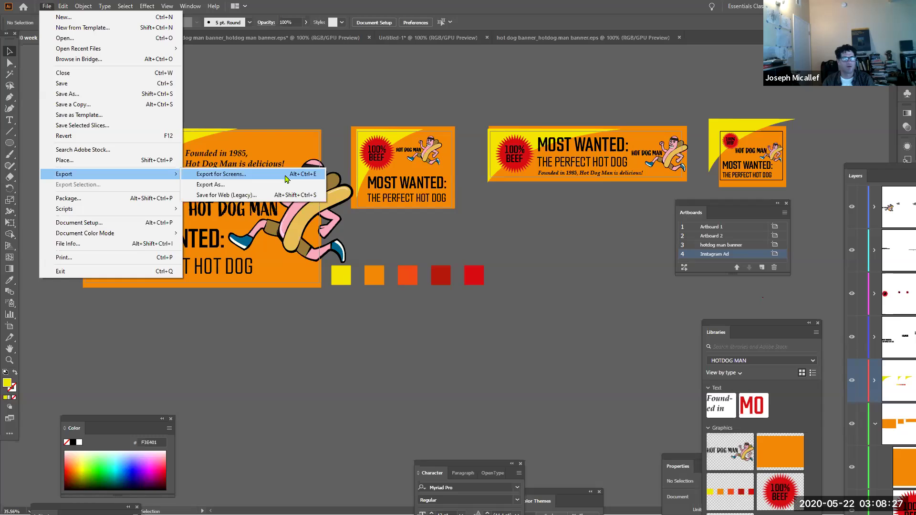
click(107, 94)
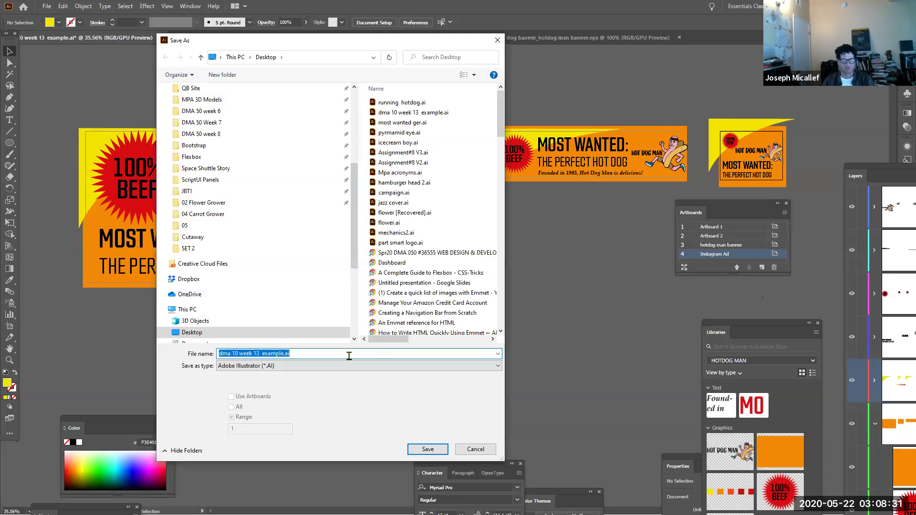
click(318, 367)
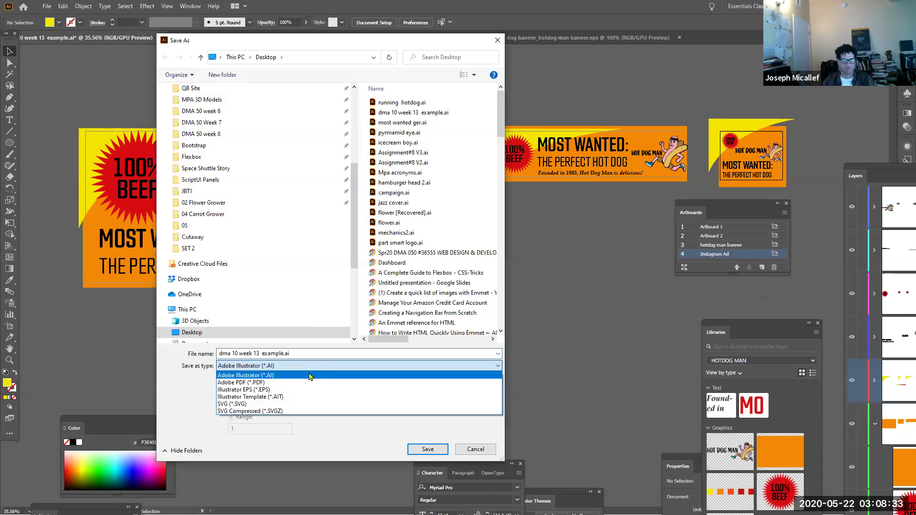
click(306, 383)
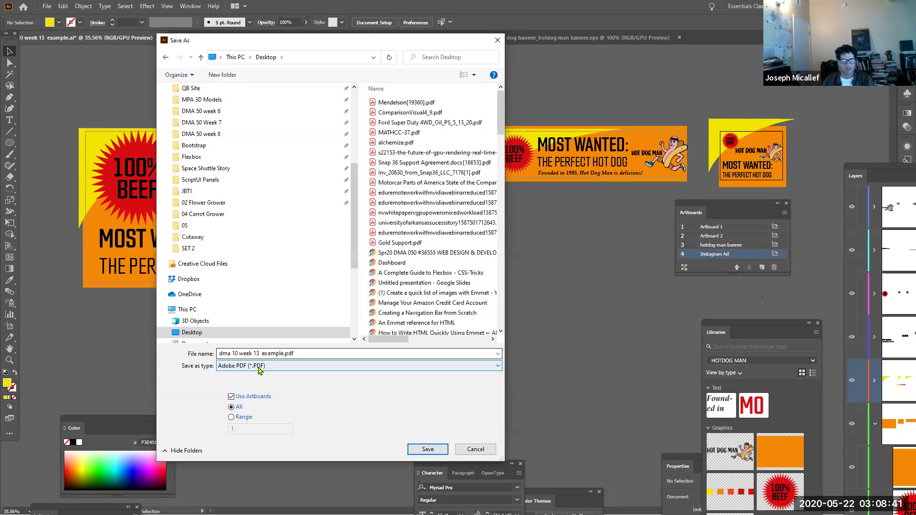
scroll(359, 214, up, 5)
click(248, 107)
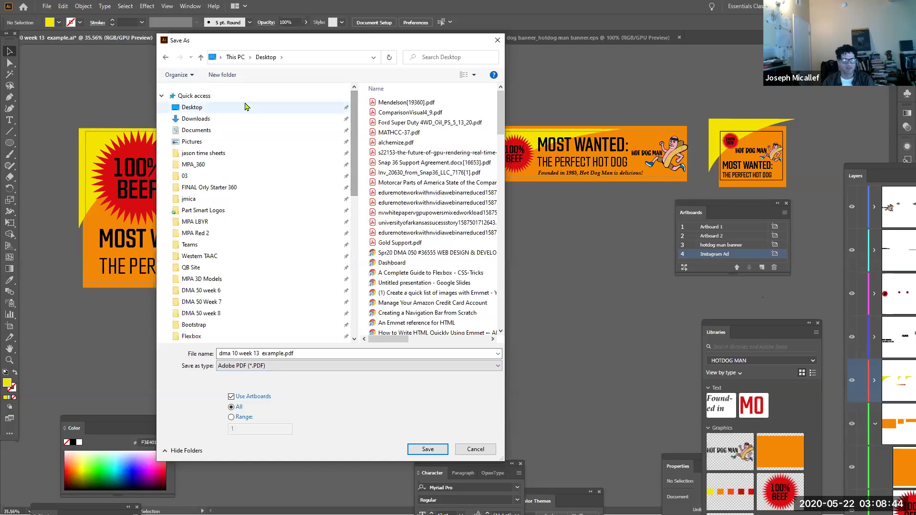
click(422, 451)
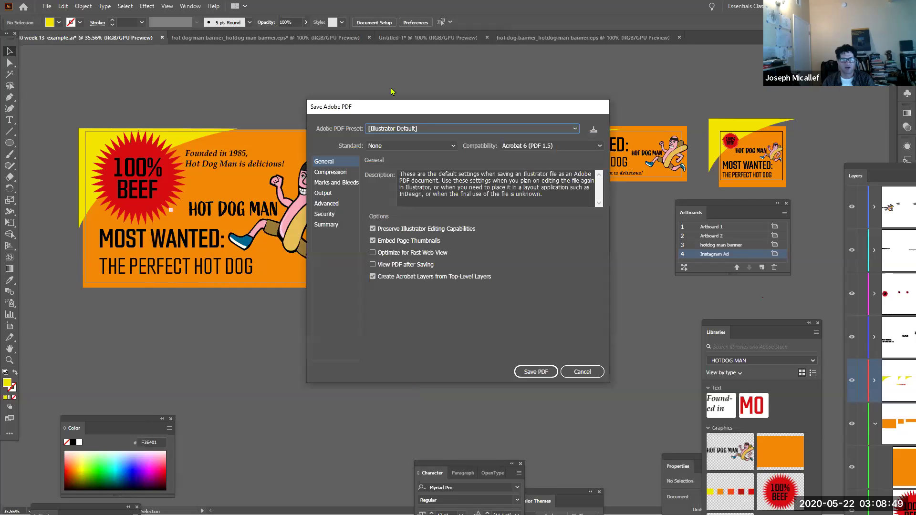
click(541, 375)
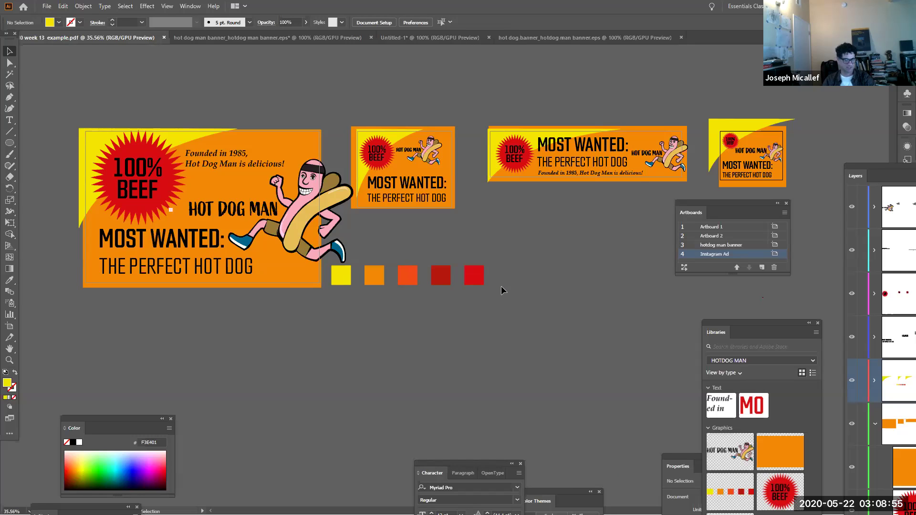
Open dma 10 week 13 example.pdf from the desktop in Acrobat and maximize its window
key(alt+Tab)
key(alt+Tab)
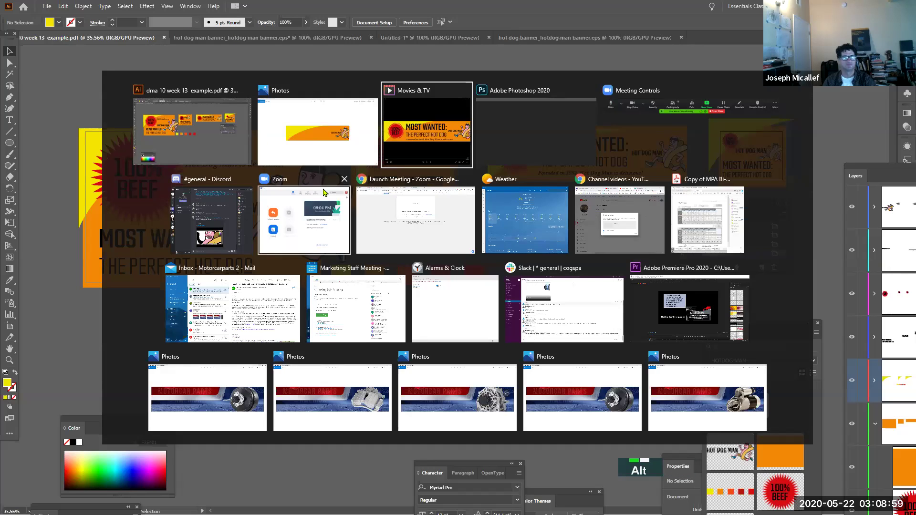
key(super)
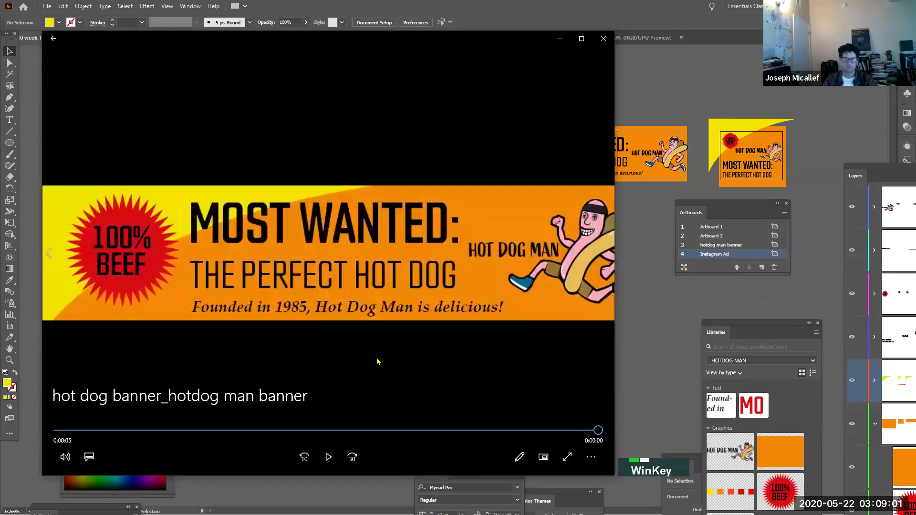
key(super+d)
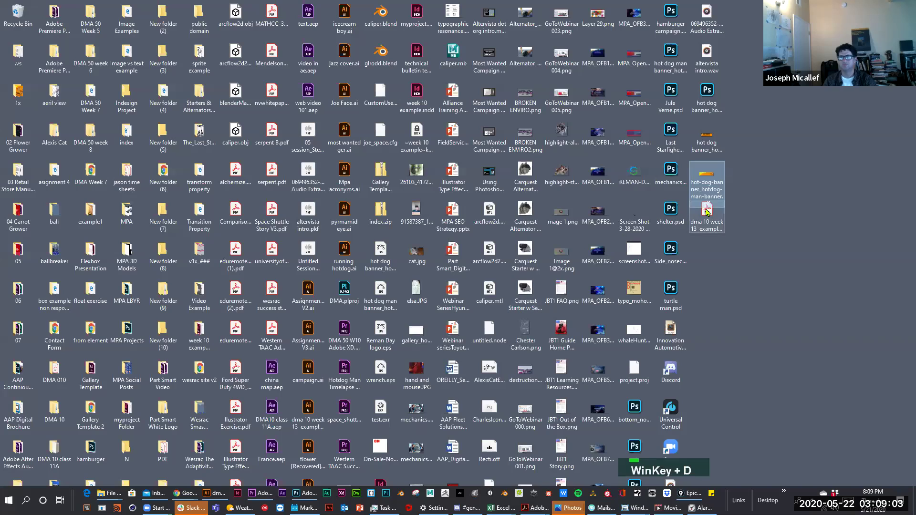
double_click(707, 213)
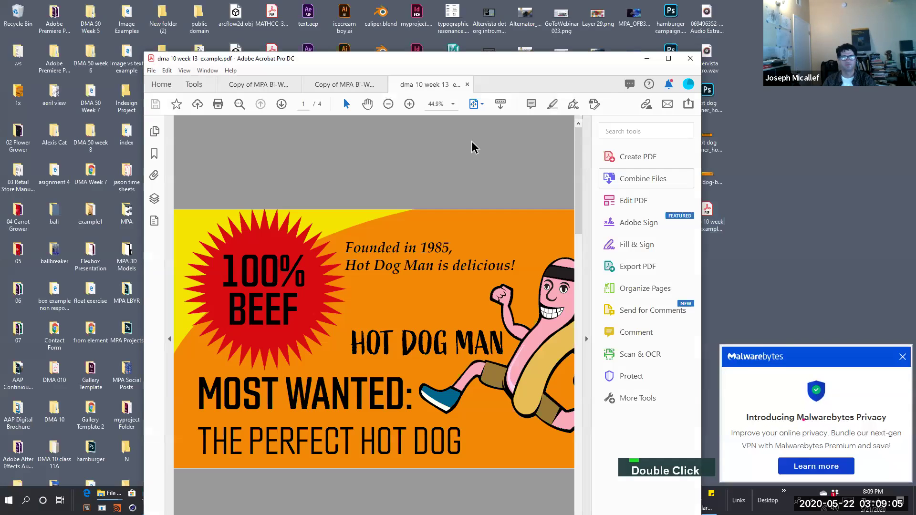
scroll(465, 164, down, 1)
scroll(465, 164, up, 3)
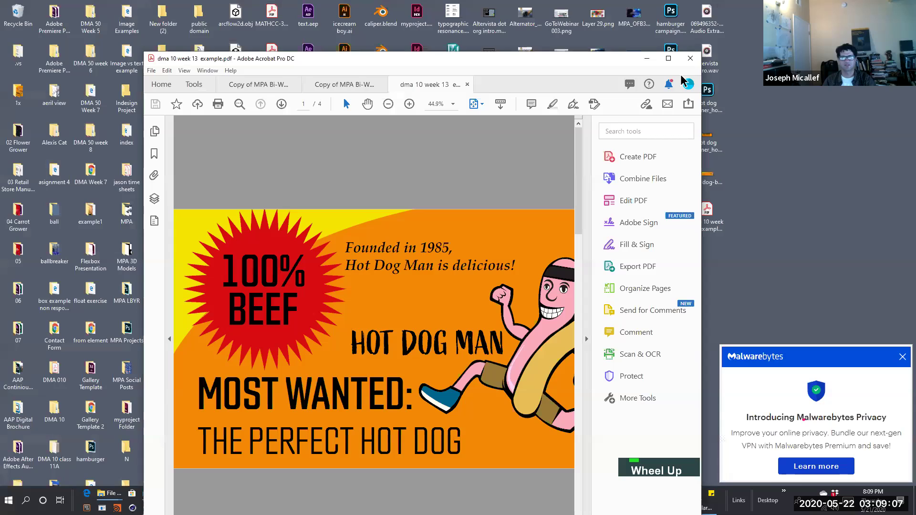
click(668, 58)
key(ctrl+space)
ctrl+alt+super+click(191, 124)
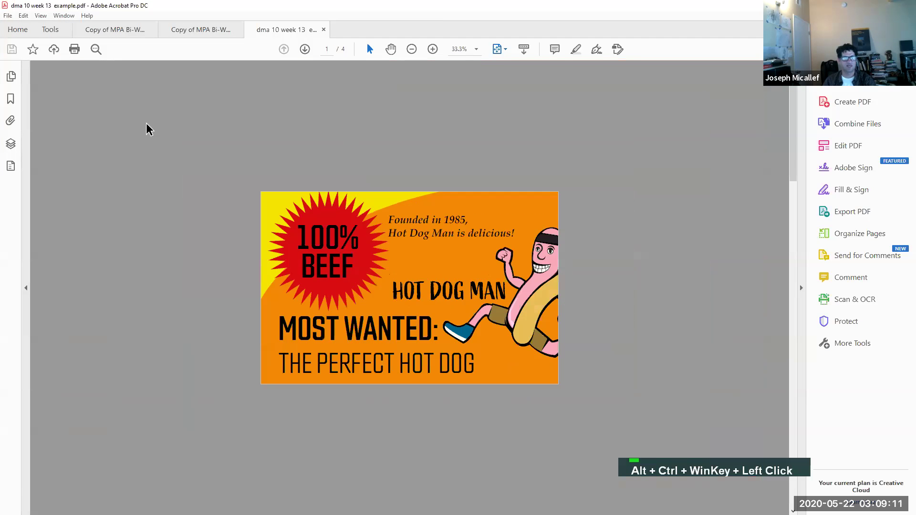
Show the page thumbnails and examine each of the PDF's four banner pages
click(11, 76)
double_click(78, 143)
click(86, 224)
click(78, 302)
click(83, 351)
click(76, 301)
click(59, 216)
double_click(64, 144)
click(80, 208)
click(82, 305)
click(85, 349)
click(82, 301)
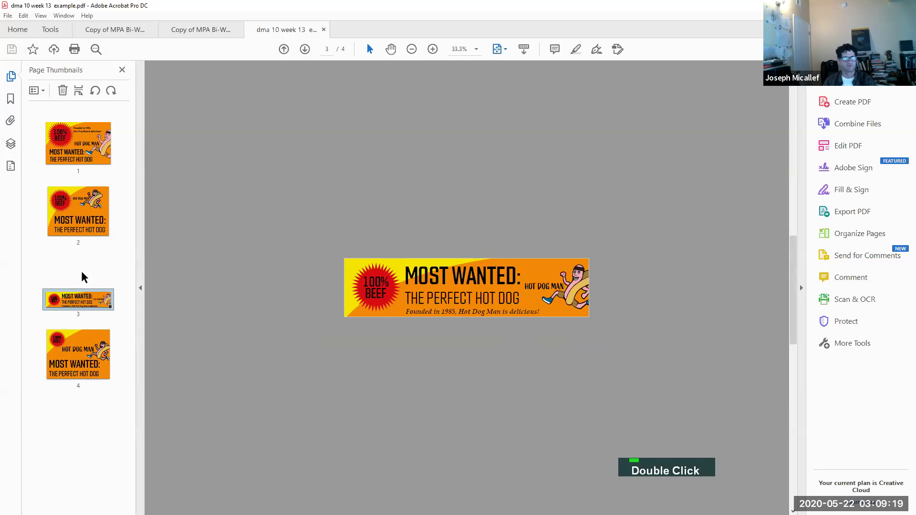
click(79, 225)
double_click(78, 160)
Switch from Acrobat back to the dma 10 week 13 example.pdf document in Illustrator
key(alt)
key(alt+Tab)
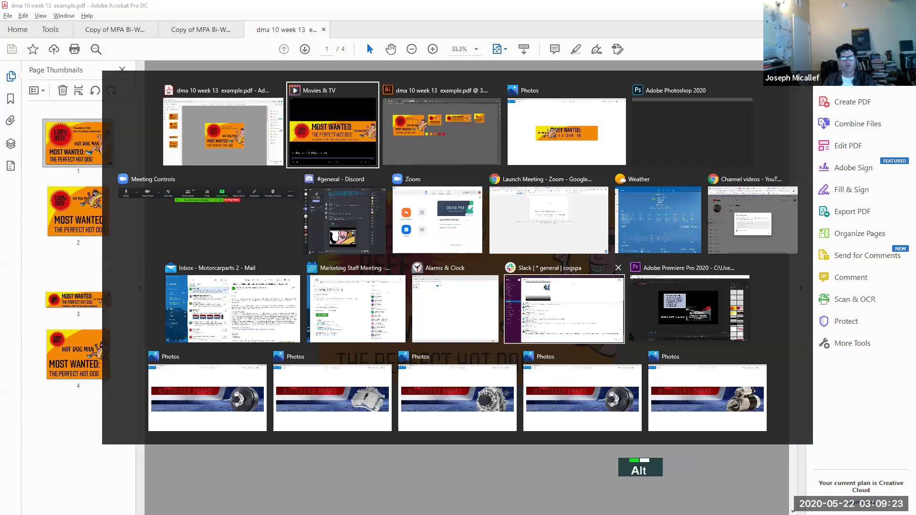
alt+click(470, 141)
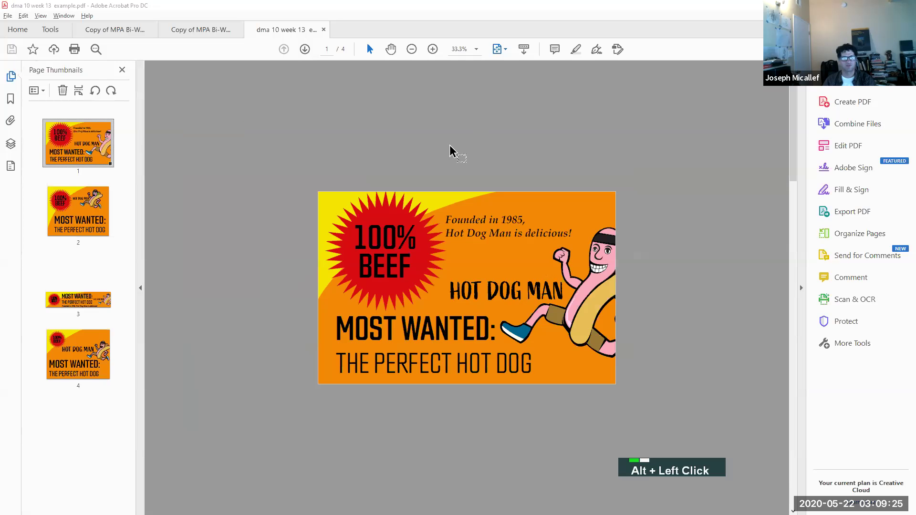
key(alt+Tab)
key(alt+Tab)
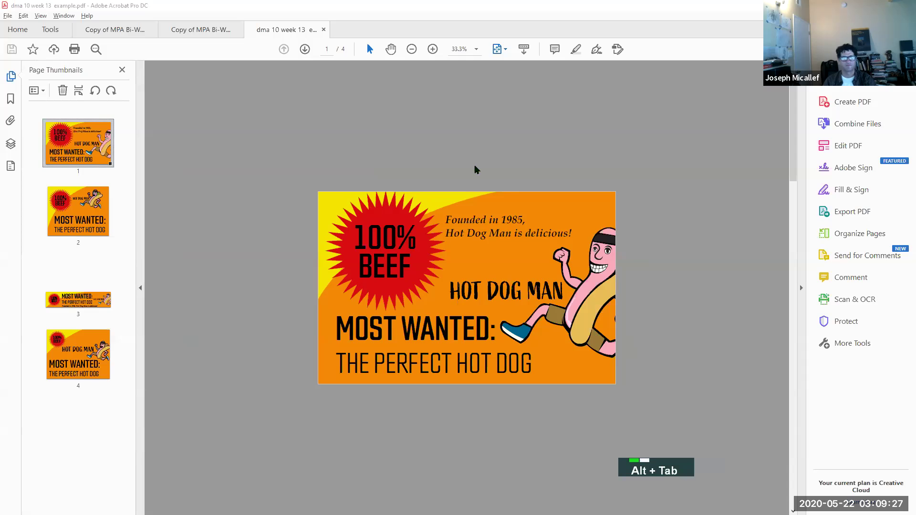
key(alt+Tab)
key(Tab)
alt+click(388, 153)
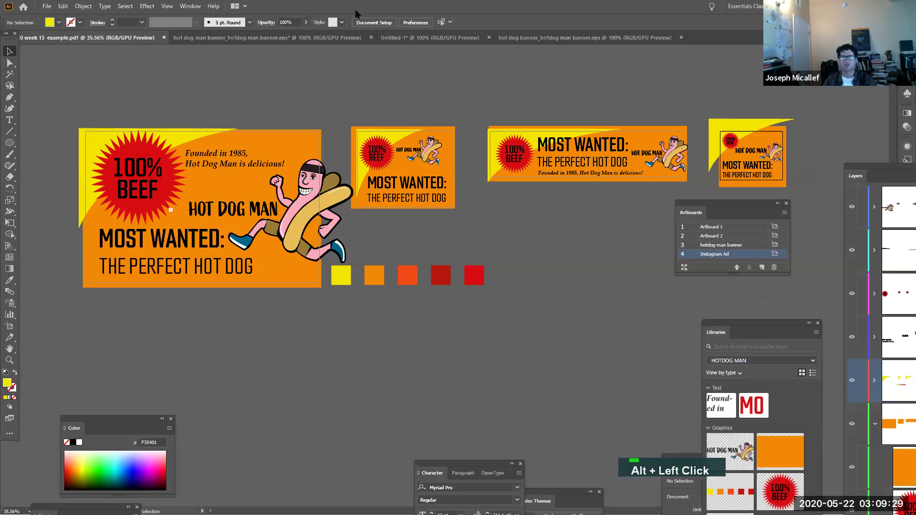
Move the floating panels aside, bring the Asset Export panel into clear view and set its export format to PDF
click(190, 6)
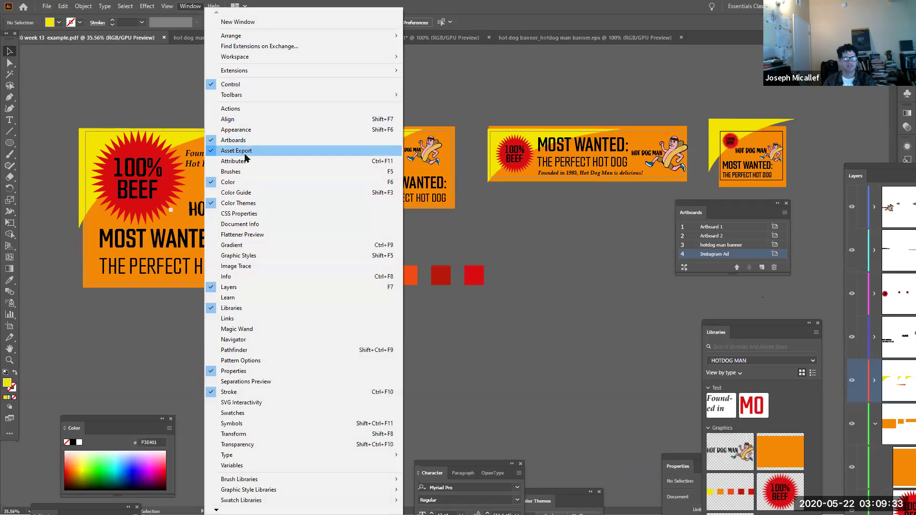
click(629, 377)
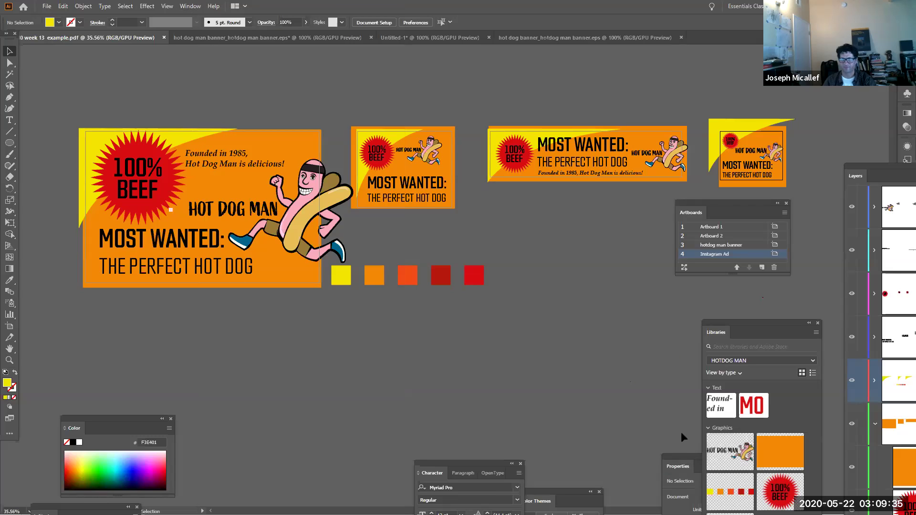
click(676, 459)
click(540, 499)
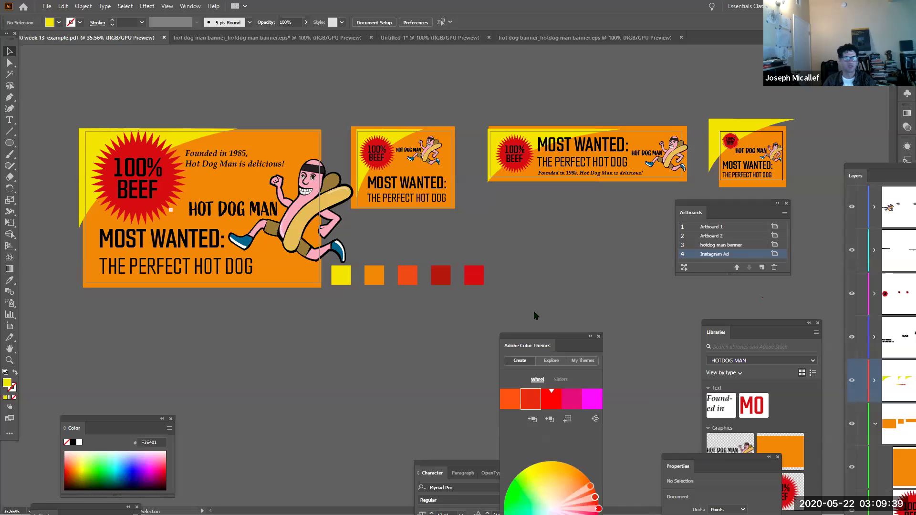
drag(539, 340, 578, 364)
drag(860, 170, 732, 245)
drag(873, 246, 598, 206)
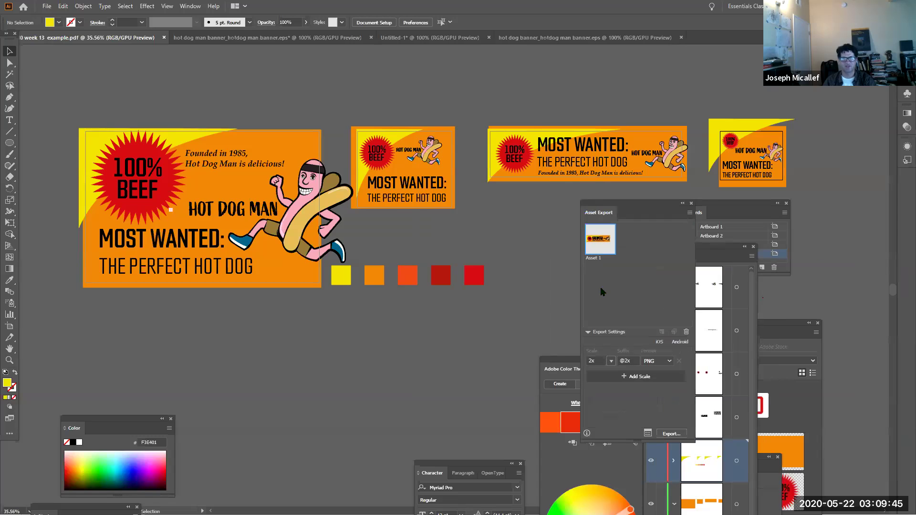
click(662, 360)
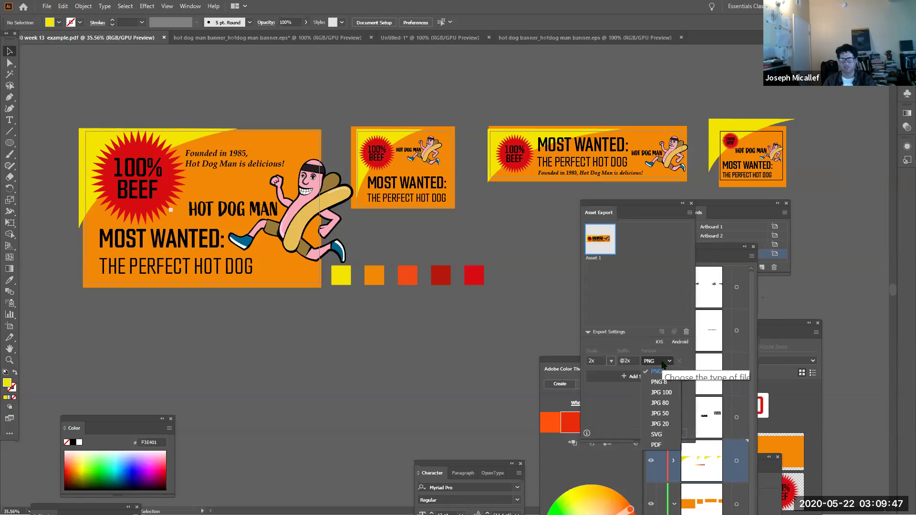
click(660, 445)
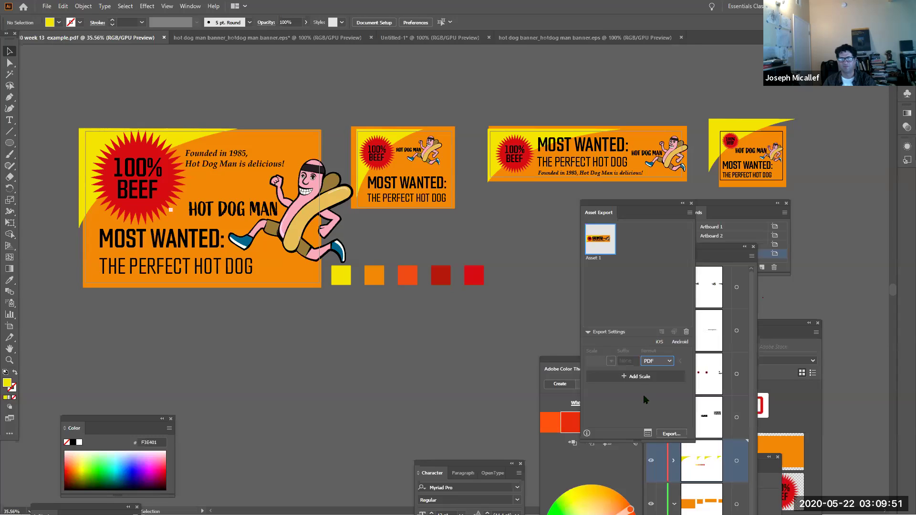
Open Export for Screens for the artboards and keep the selection at range 1-4
click(648, 434)
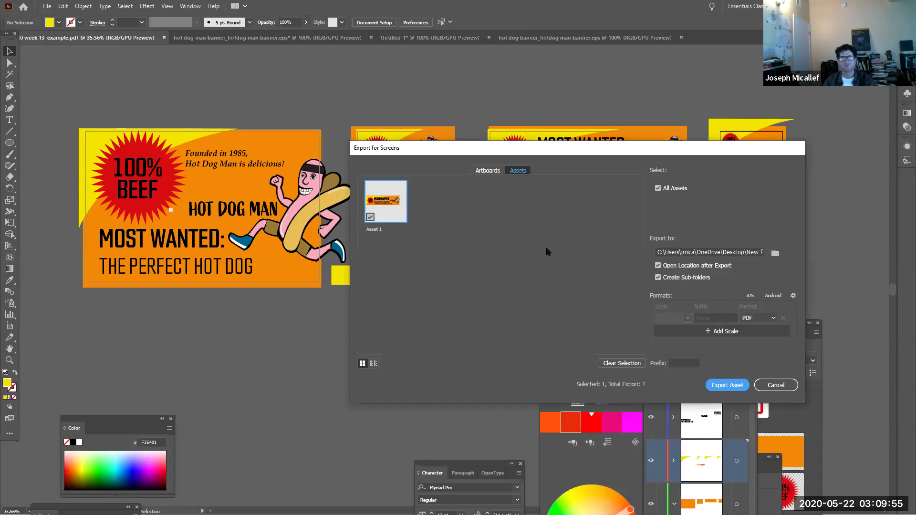
click(498, 172)
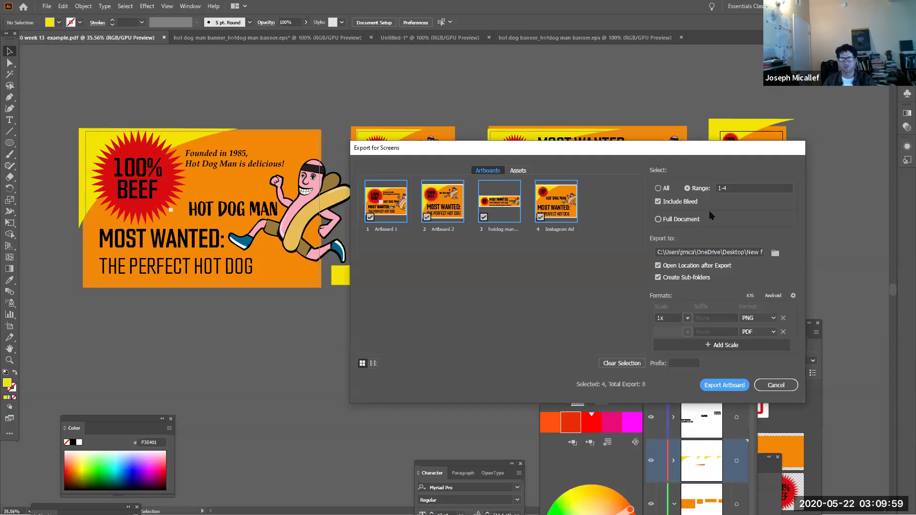
click(659, 189)
click(687, 188)
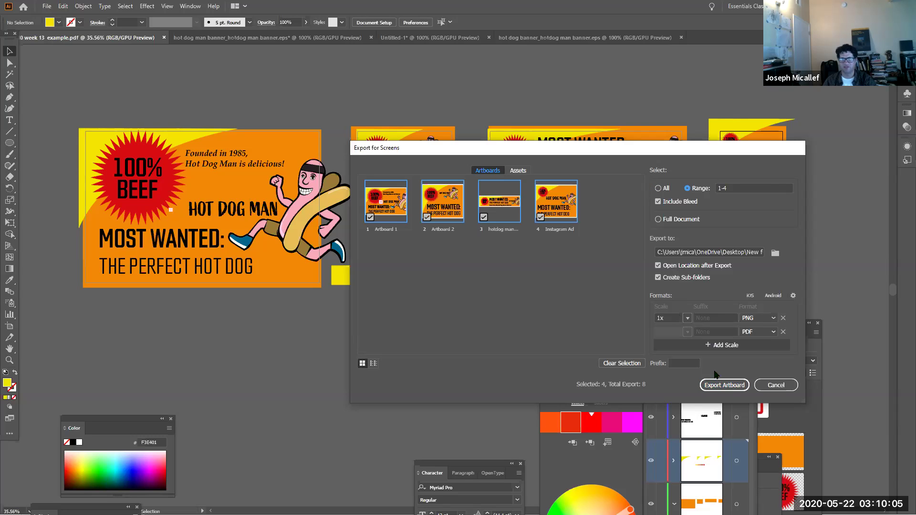
Remove the 1x PNG format and export the four artboards as PDFs, replacing the existing Artboard 1.pdf and Artboard 2.pdf
click(727, 385)
click(783, 318)
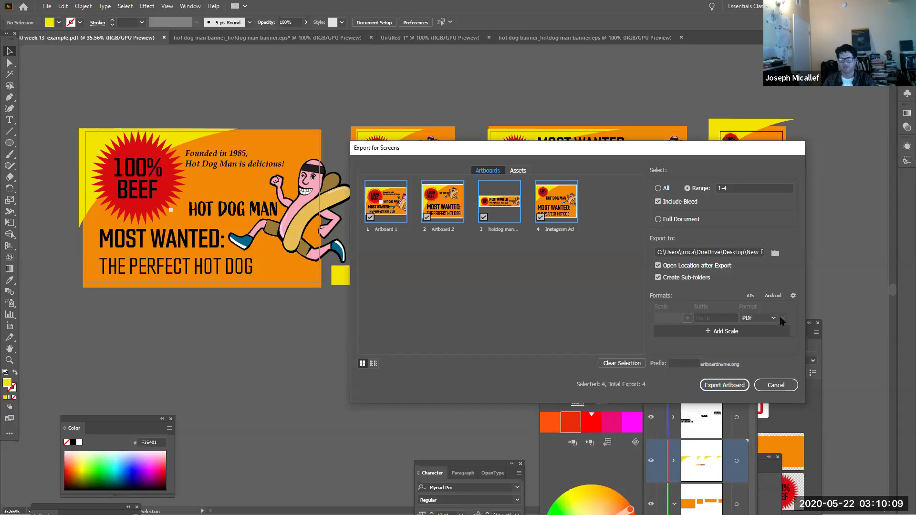
click(736, 384)
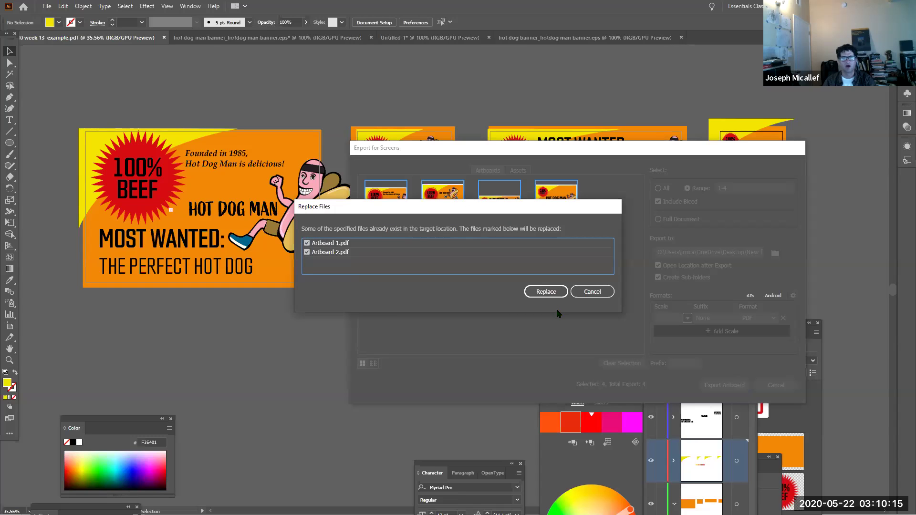
click(553, 297)
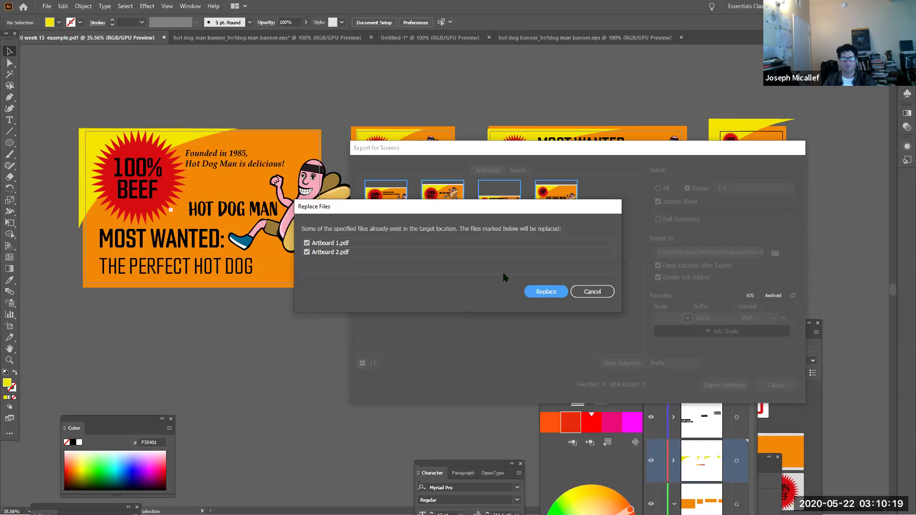
click(538, 289)
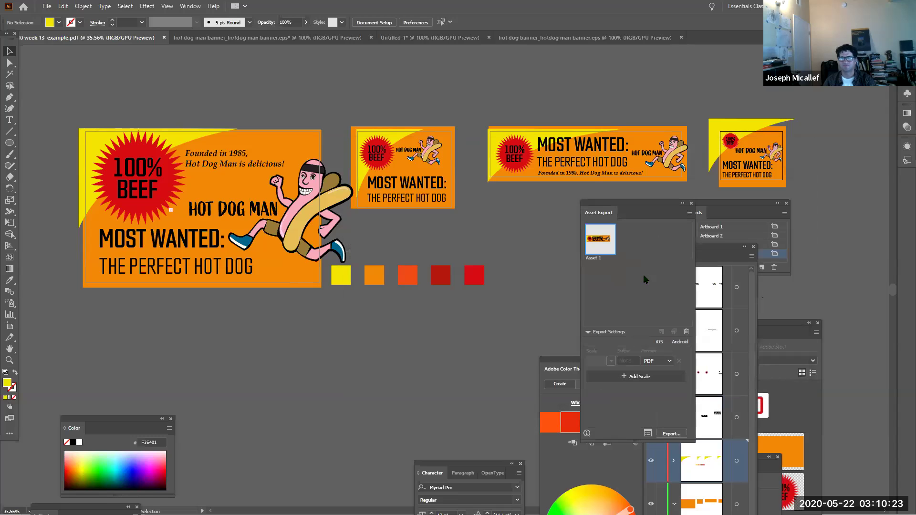
Look through the open windows for the exported files and return to Illustrator
key(alt+Tab)
key(alt+Tab)
key(alt+Tab)
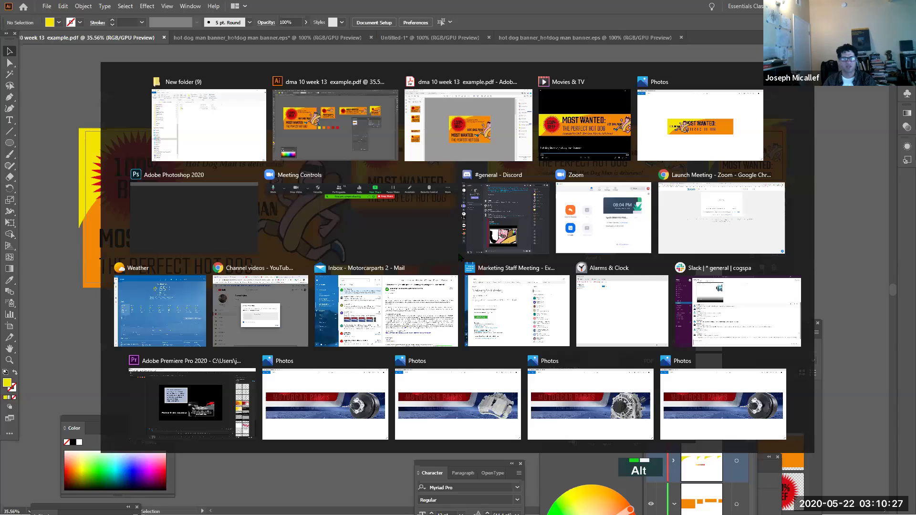
key(alt+Tab)
key(alt+Tab)
key(alt+Tab)
key(alt+Tab)
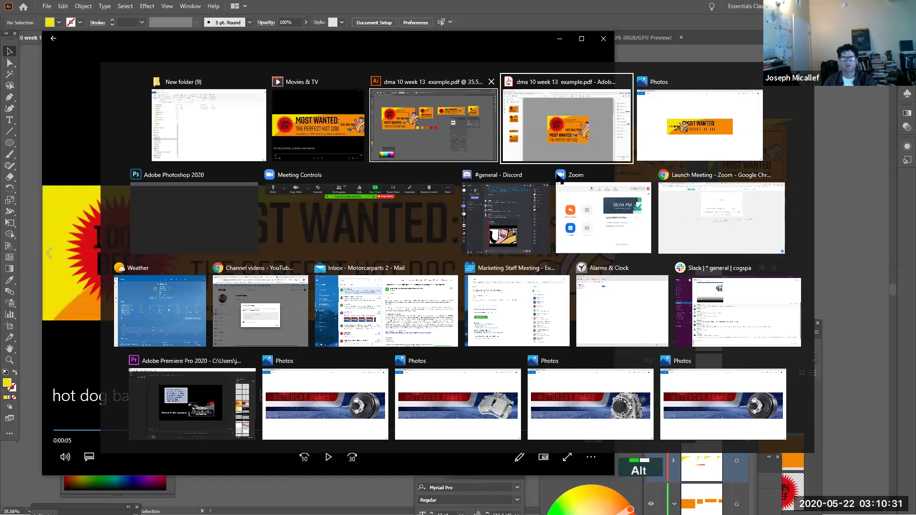
alt+click(433, 124)
Move the Libraries panel away from the Asset Export panel and check the destination folder in Export for Screens
click(733, 205)
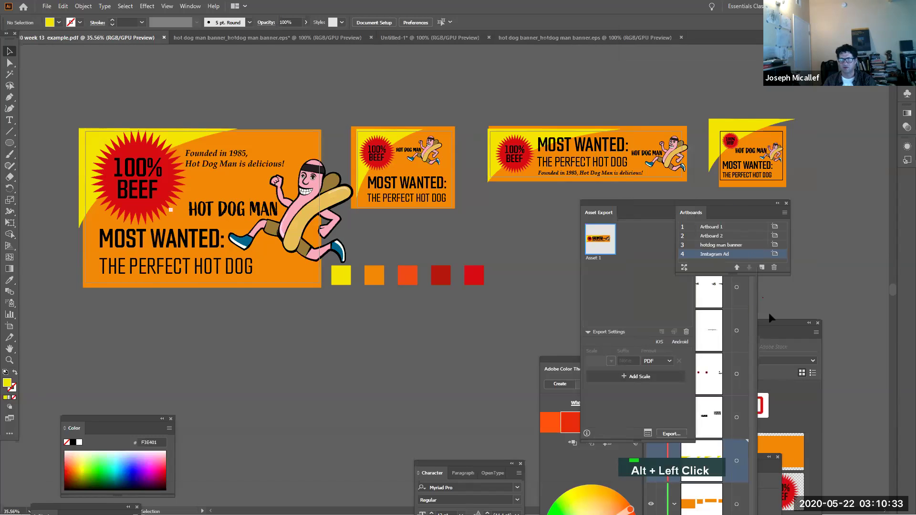
drag(764, 325, 844, 262)
click(602, 308)
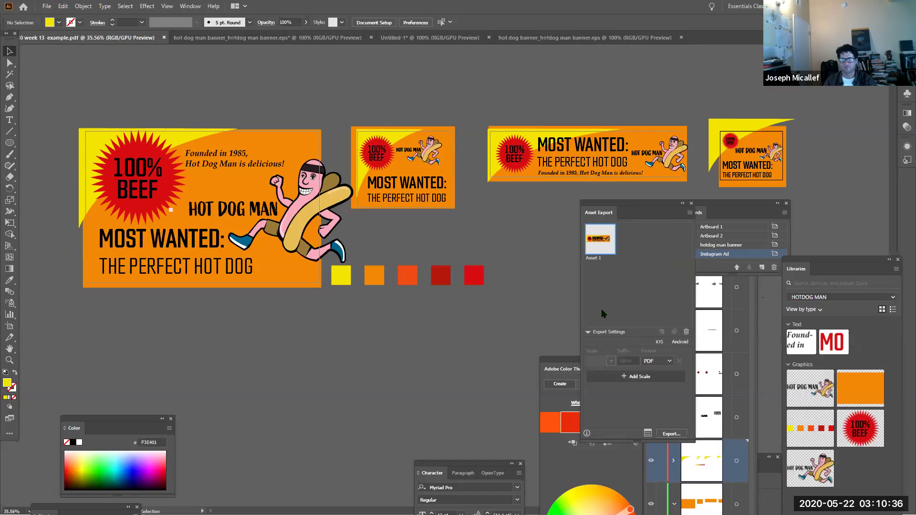
click(648, 433)
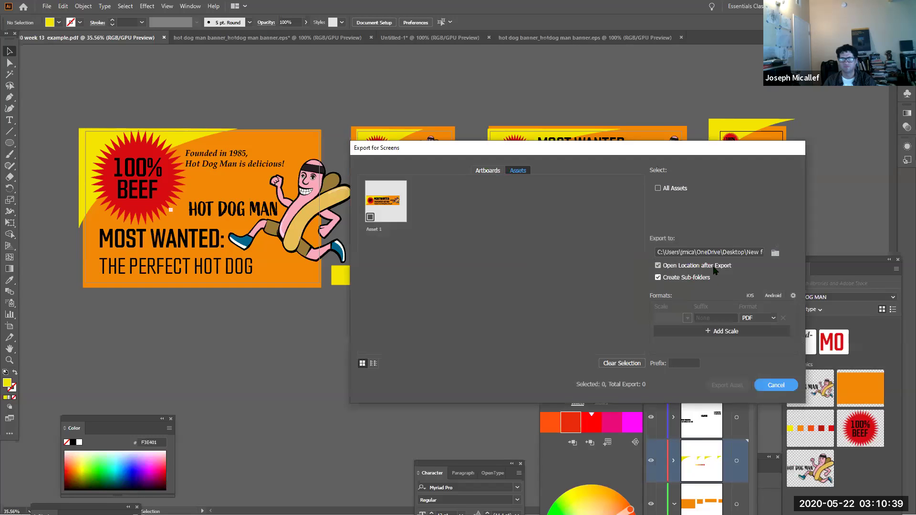
triple_click(754, 250)
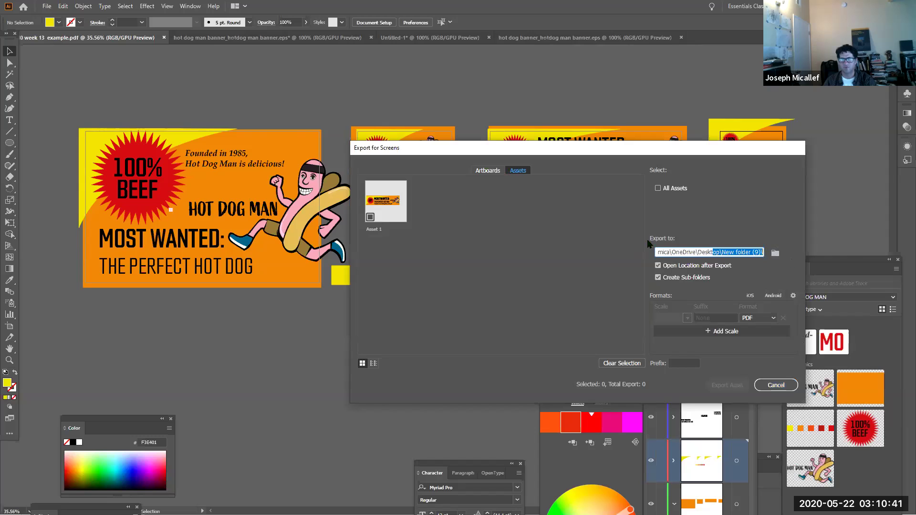
Show the desktop and open the PDF subfolder of New folder (9)
key(alt+Tab)
key(alt+Tab)
key(alt+Tab)
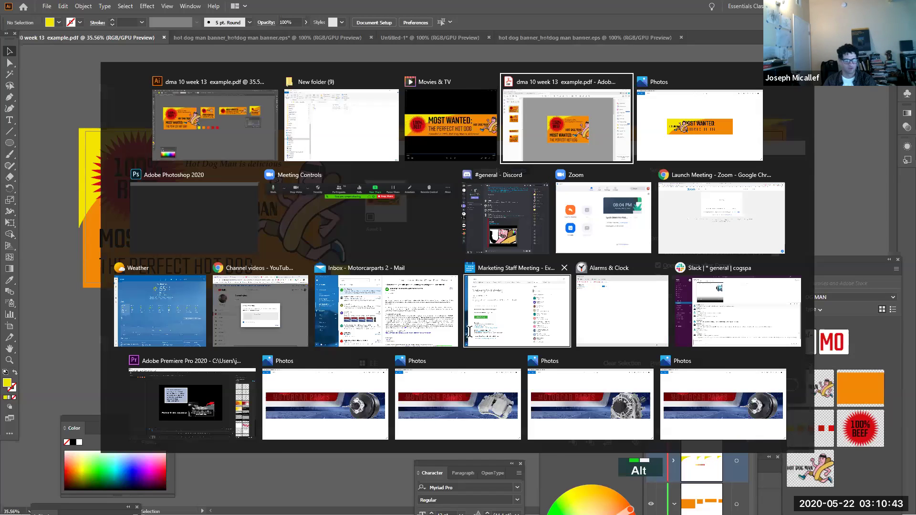
key(super+d)
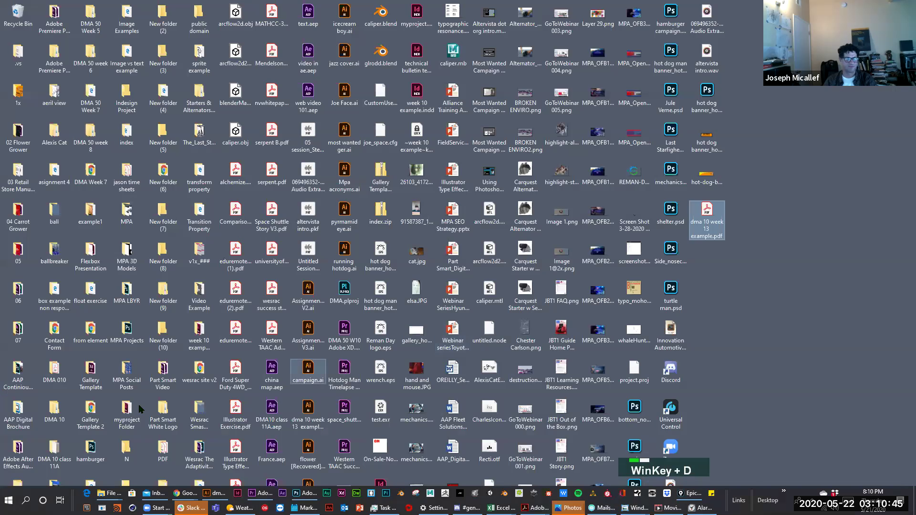
double_click(164, 292)
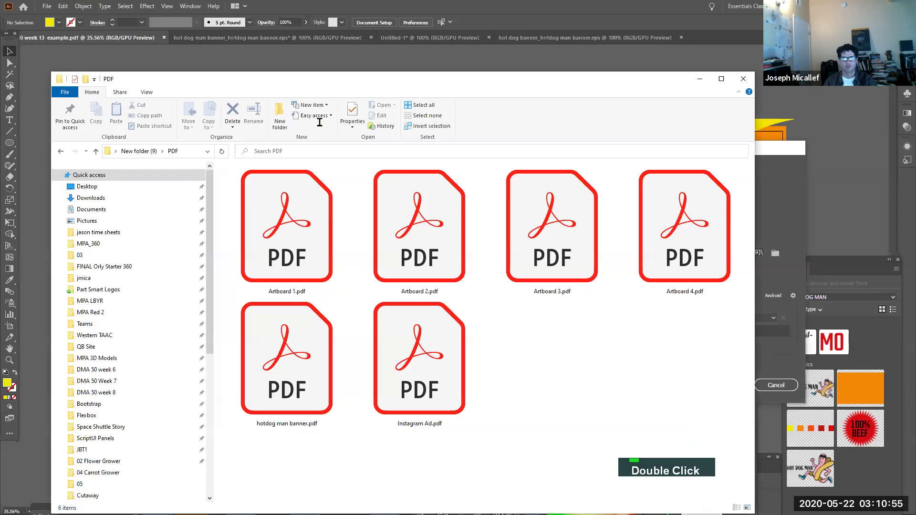
Open Artboard 1.pdf in Acrobat, fit the whole banner in view and show its page thumbnails
click(319, 225)
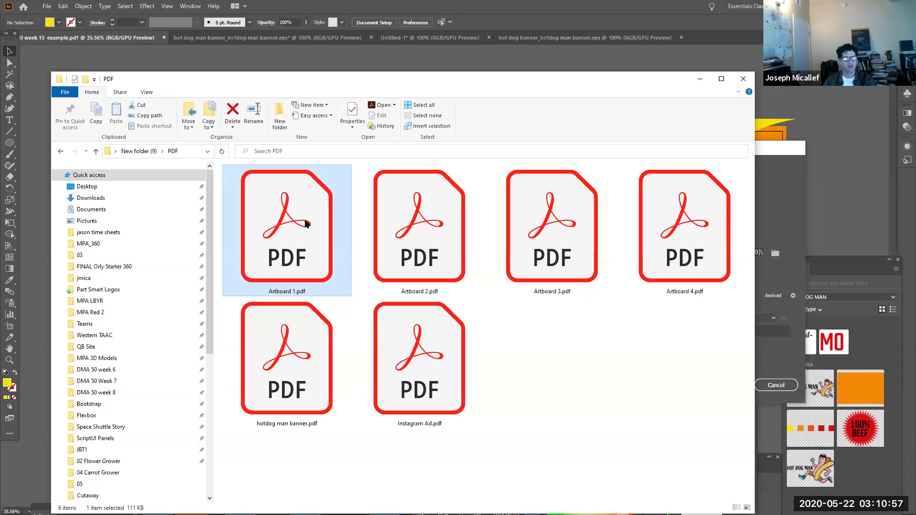
double_click(306, 224)
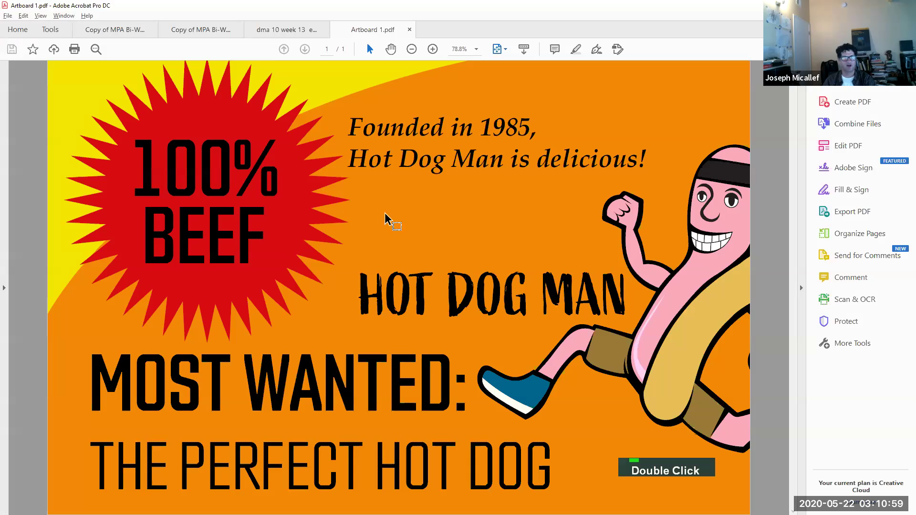
ctrl+alt+super+click(425, 206)
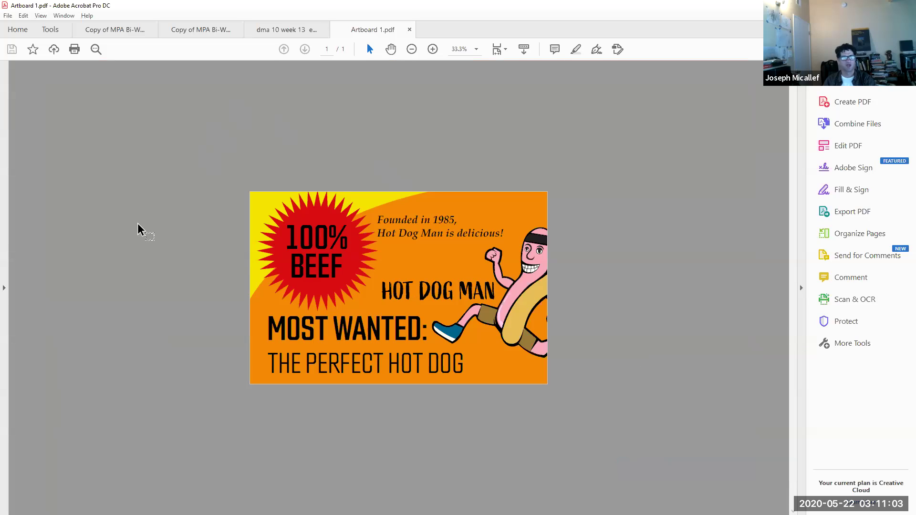
click(4, 289)
click(12, 76)
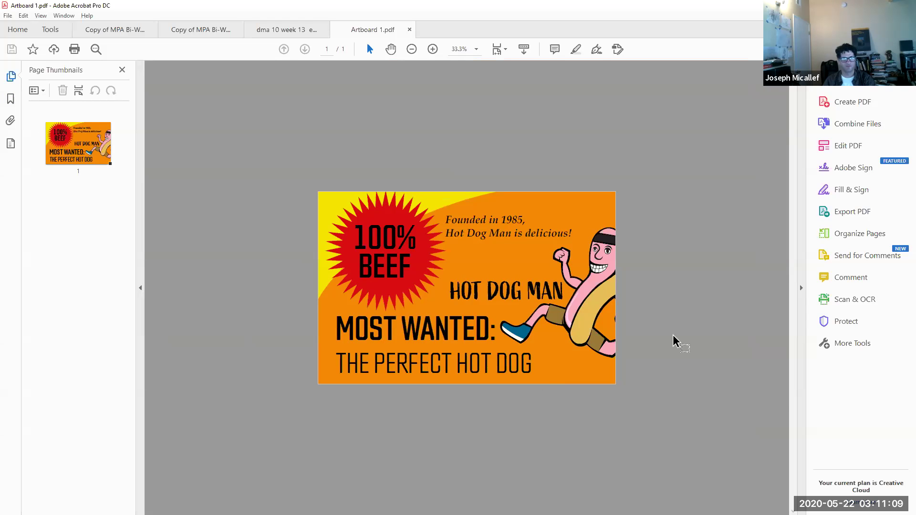
Look through the New folder (9) and PDF folder windows and return to Export for Screens in Illustrator
key(alt+Tab)
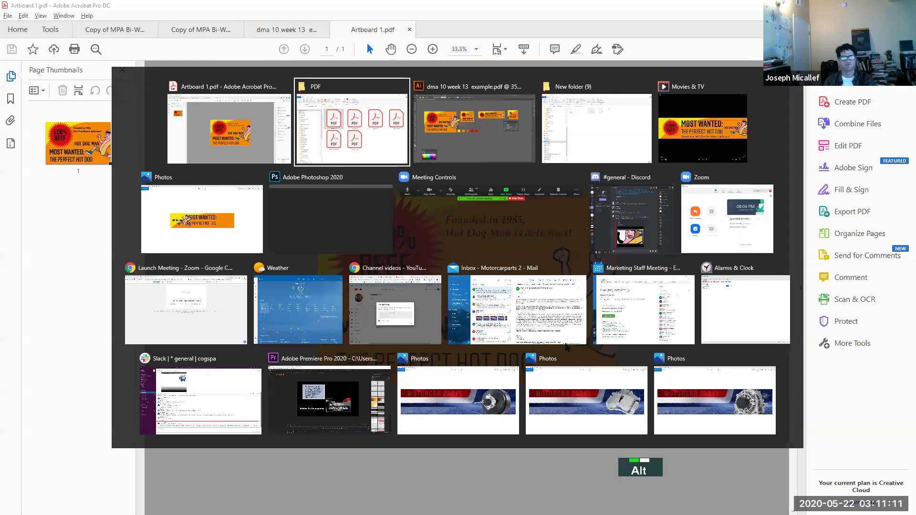
key(alt+Tab)
key(alt+Tab)
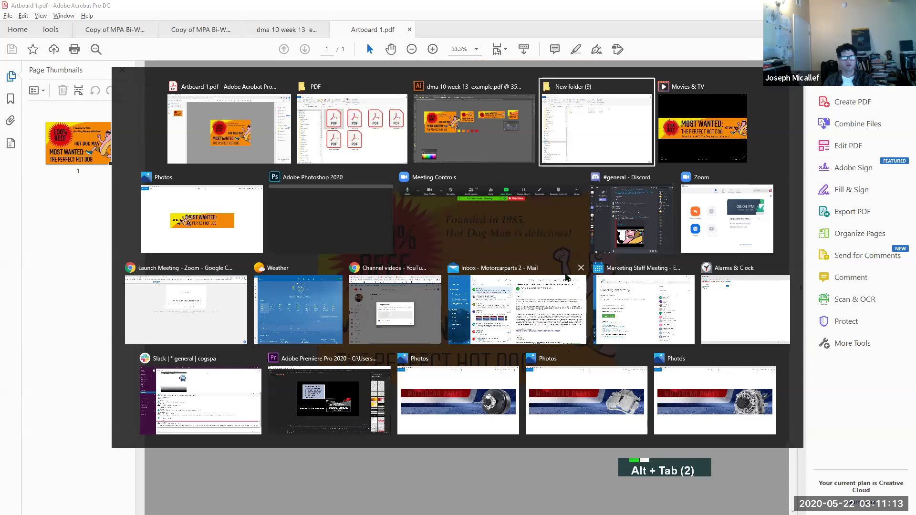
alt+click(606, 142)
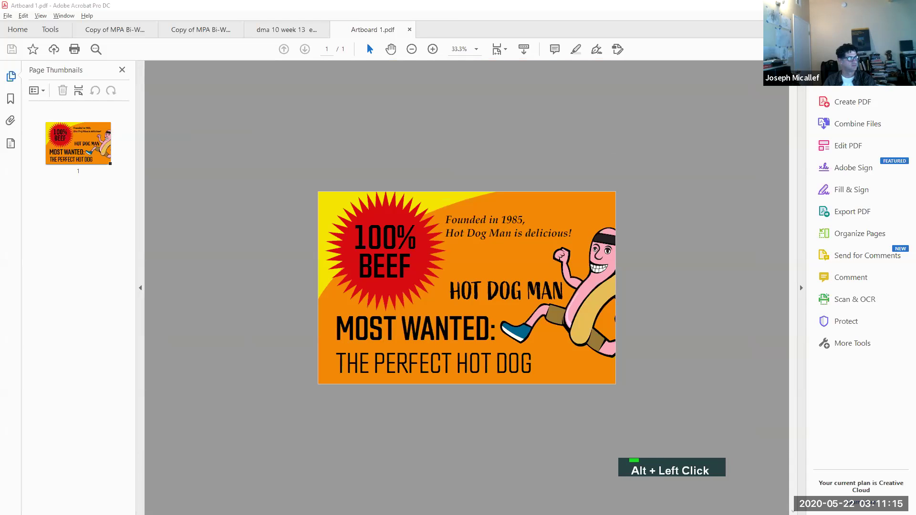
key(alt+Tab)
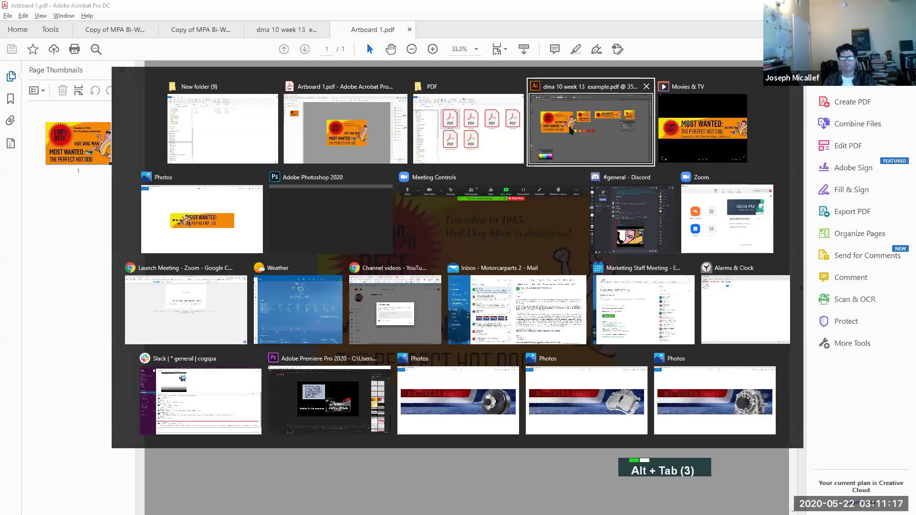
alt+click(518, 133)
key(alt+Tab)
key(Tab)
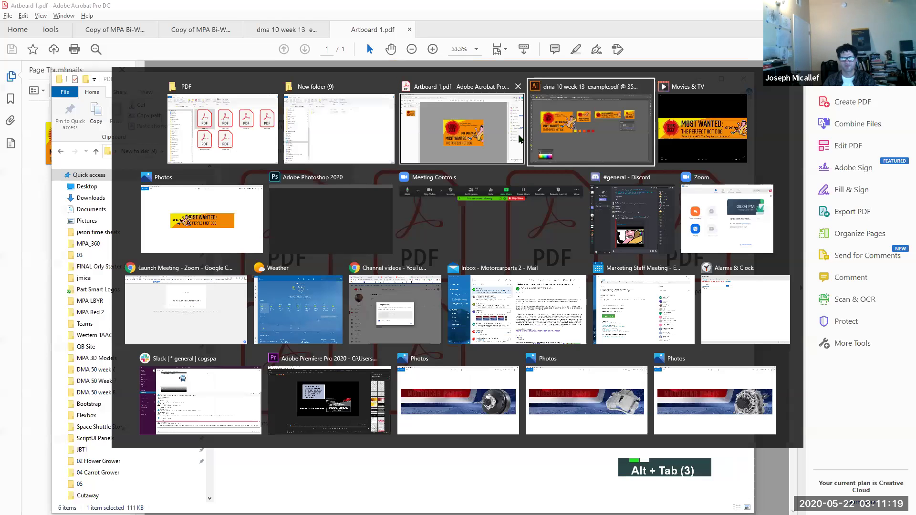
alt+click(550, 143)
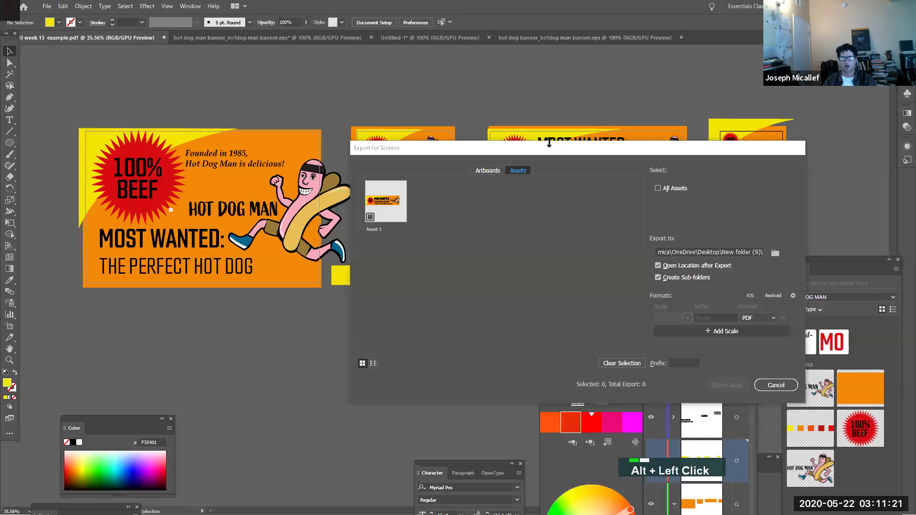
Check the exported artboard files in the PDF folder and switch back to Illustrator's export dialog
key(alt+Tab)
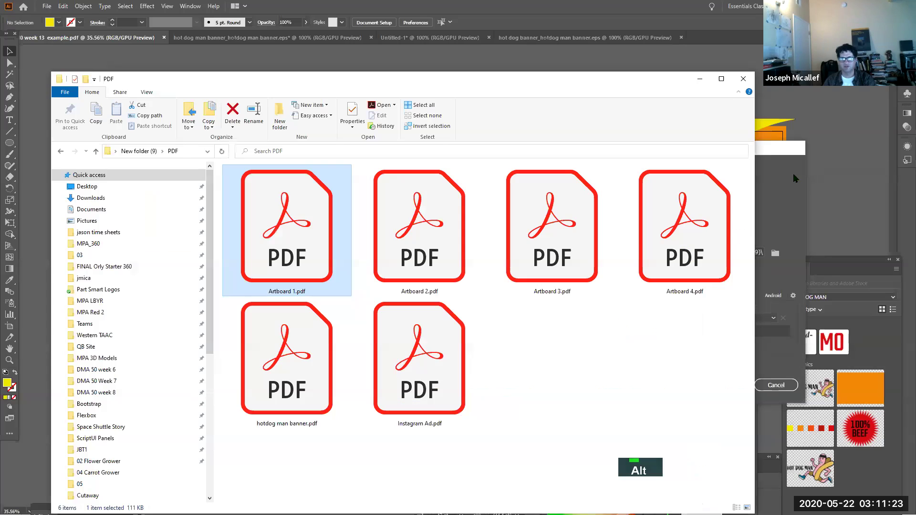
key(alt+Tab)
key(Tab)
key(Tab)
key(alt+Tab)
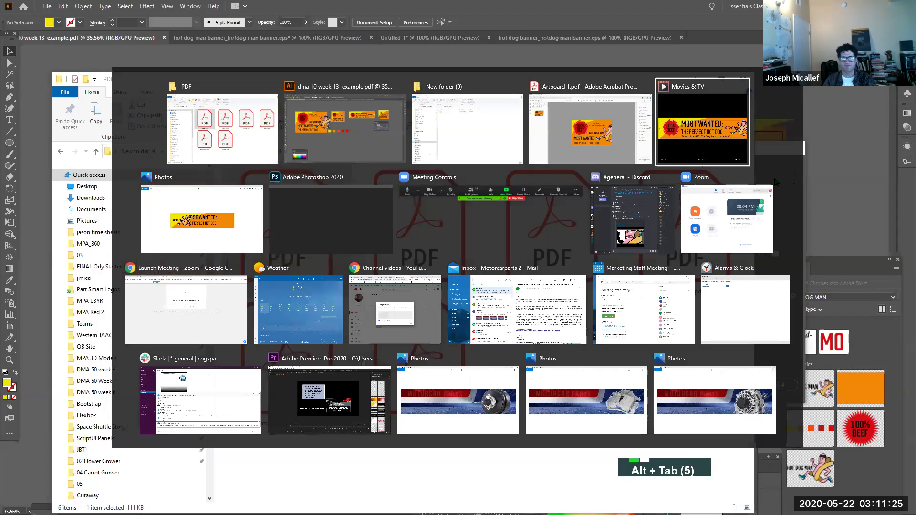
key(alt+Tab)
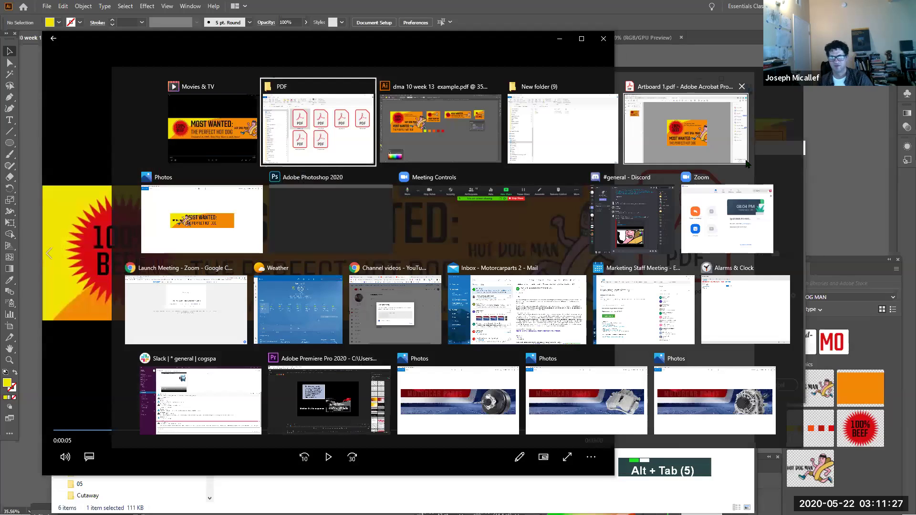
alt+click(443, 127)
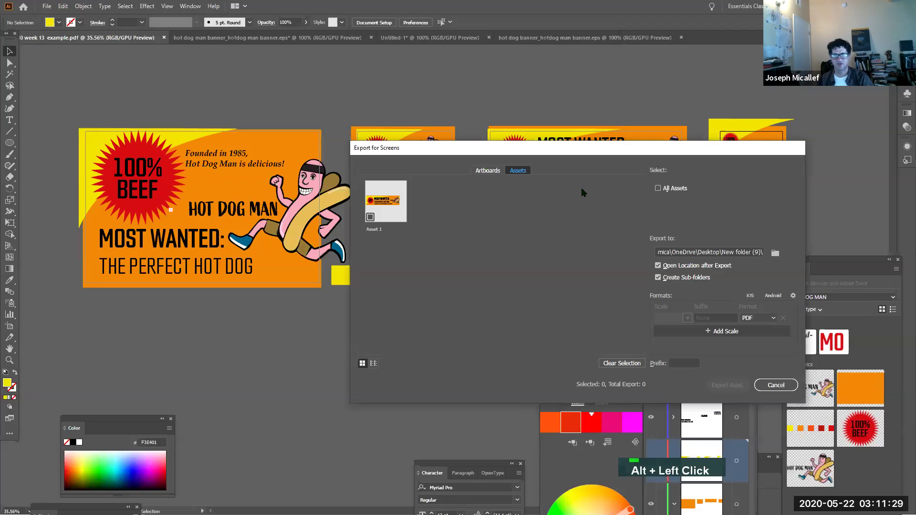
Show the artboards in Export for Screens and rename Artboard 1 as flyer
click(492, 173)
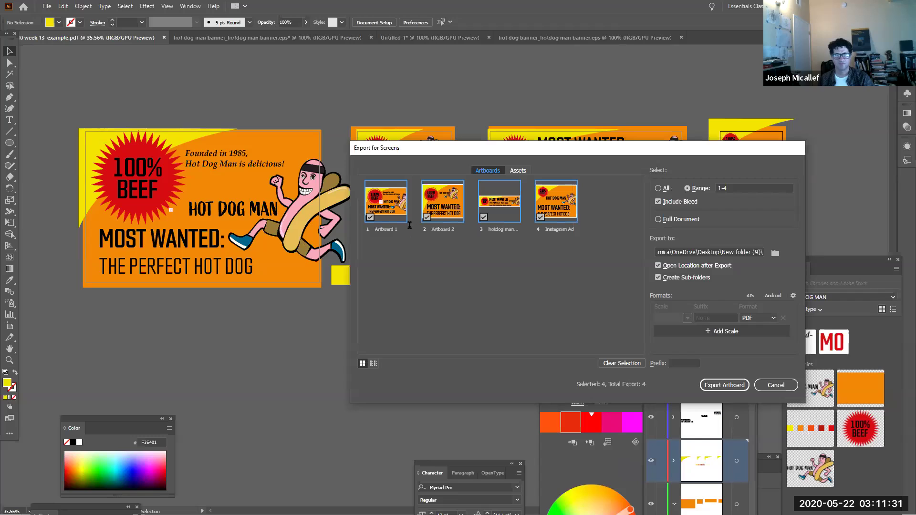
double_click(379, 229)
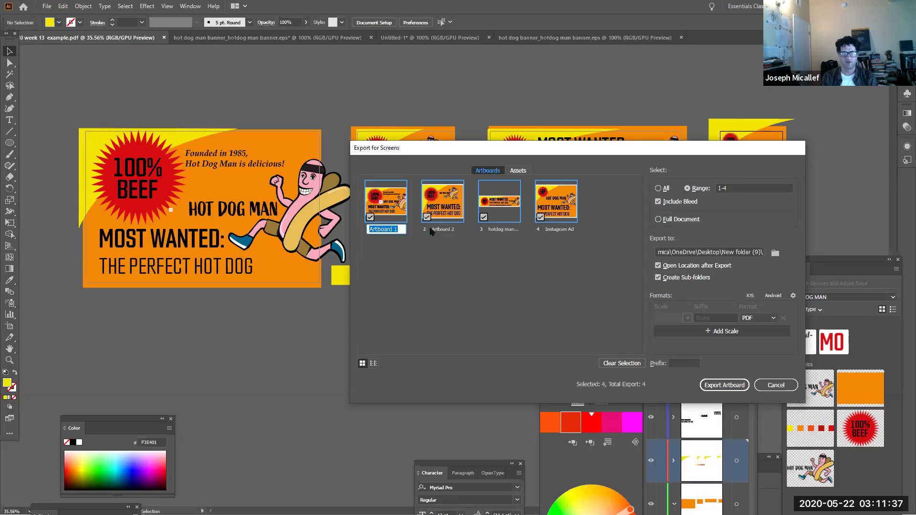
text(flyer)
key(Tab)
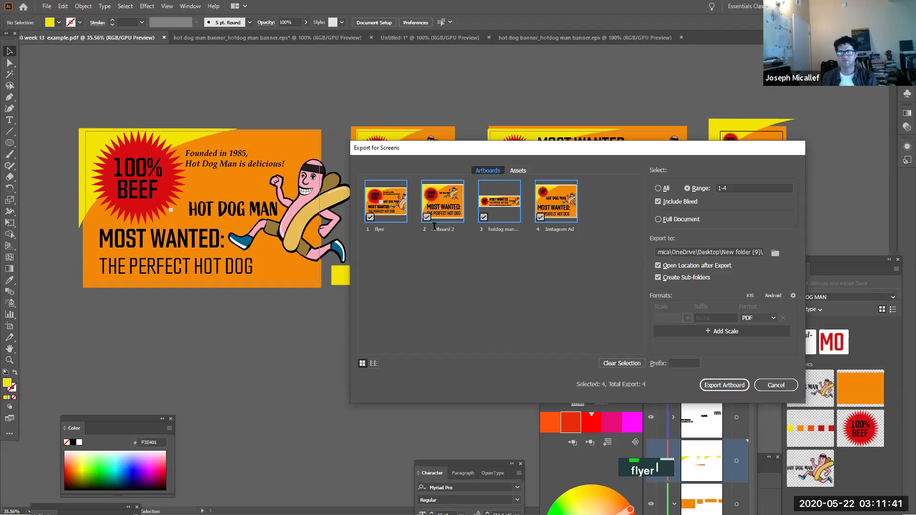
Rename Artboard 2 as instagram and the hotdog man banner artboard as banner
click(449, 230)
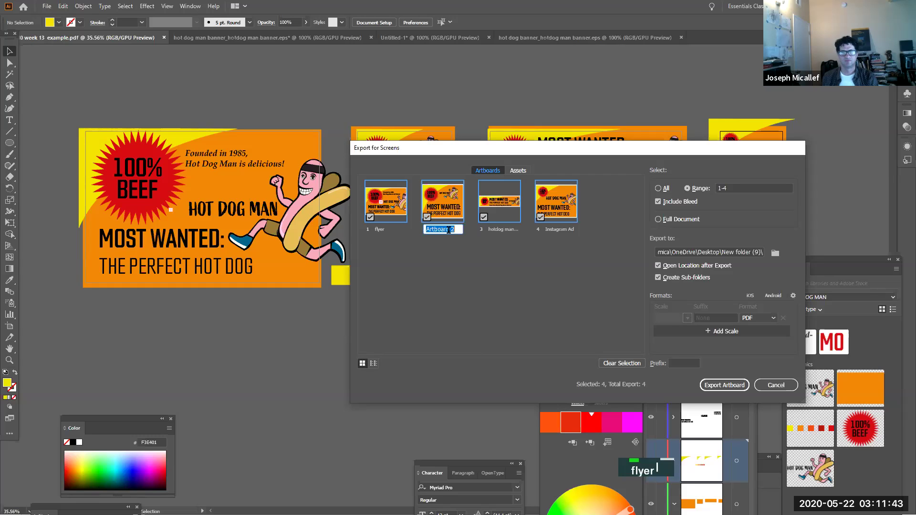
text(instagrm)
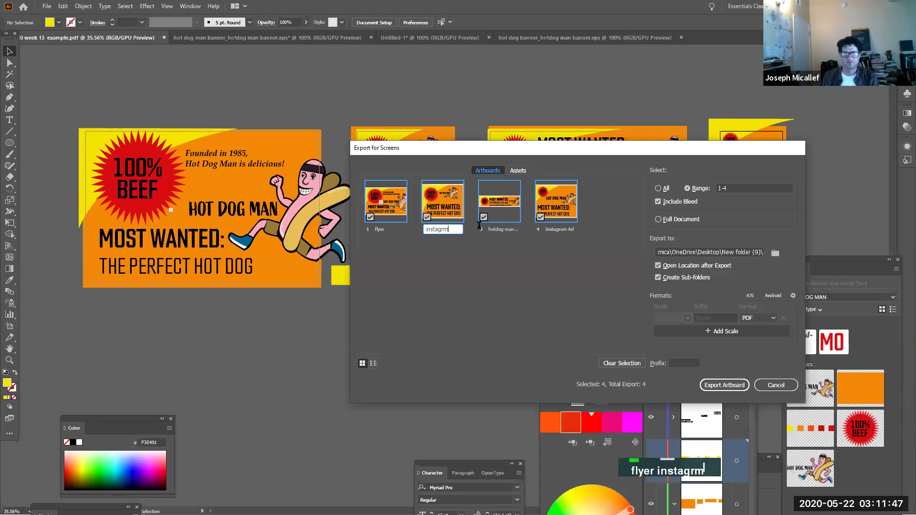
key(BackSpace)
text(a,)
key(BackSpace)
text(m)
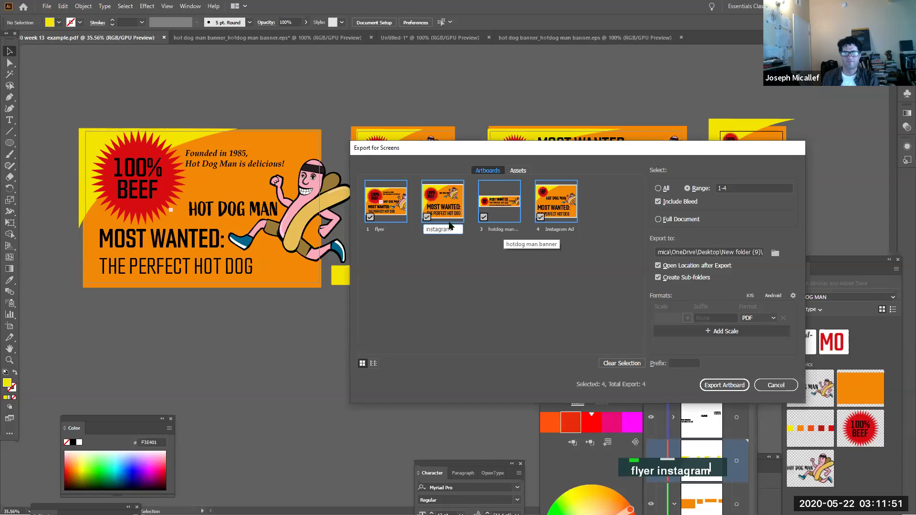
click(500, 230)
text(banner)
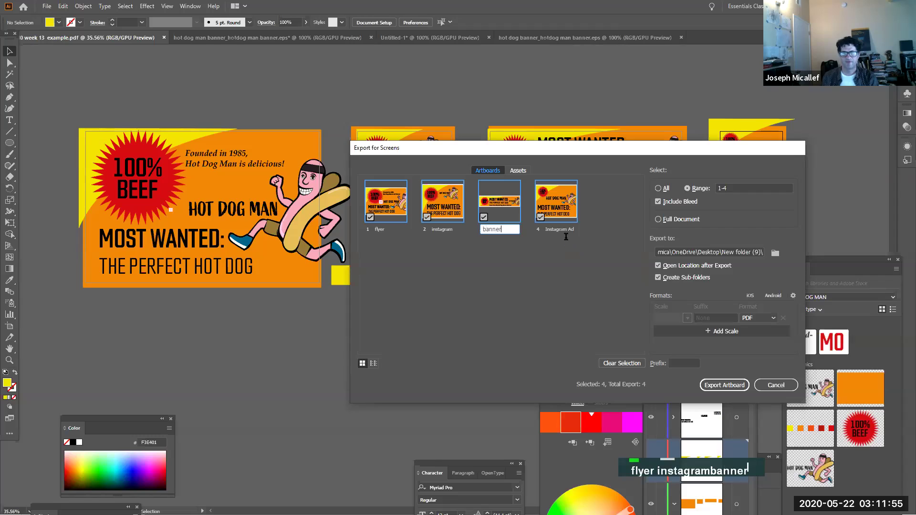
Keep the name Instagram Ad and export the four artboards as PDFs, replacing the existing Instagram Ad.pdf
click(560, 229)
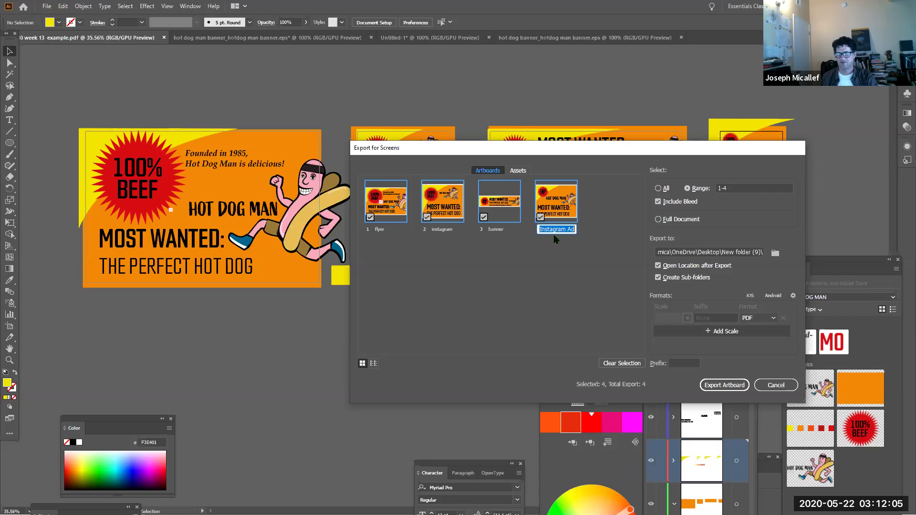
click(708, 386)
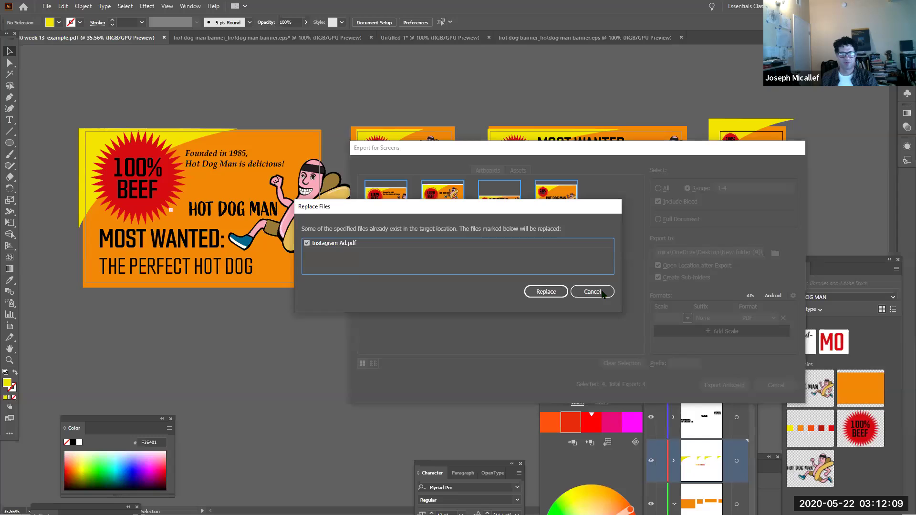
click(556, 296)
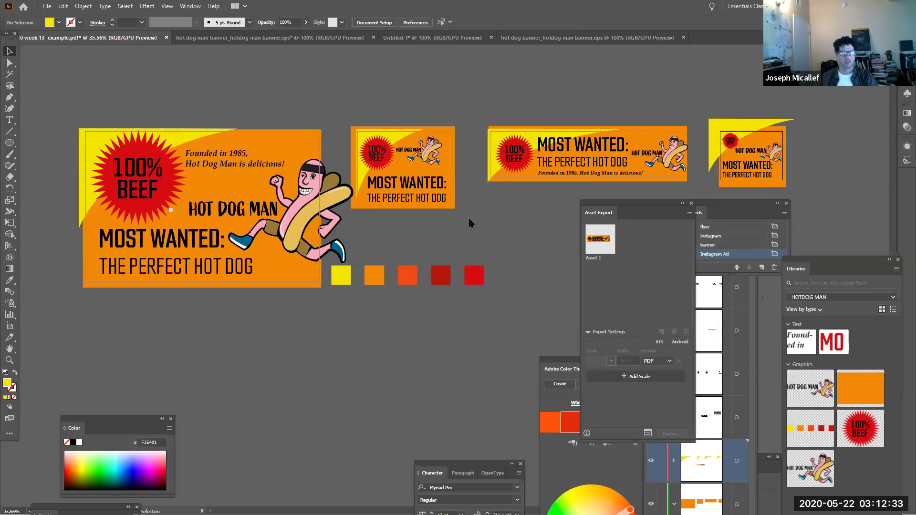
Switch to the Canvas course site in Chrome and open the Template for Assignment 8 announcement
key(alt+Tab)
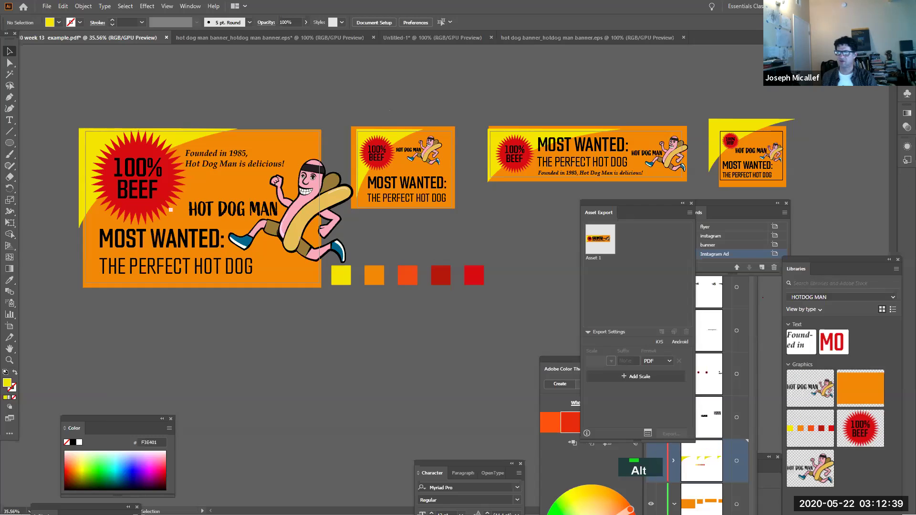
key(alt+Tab)
key(alt+Tab)
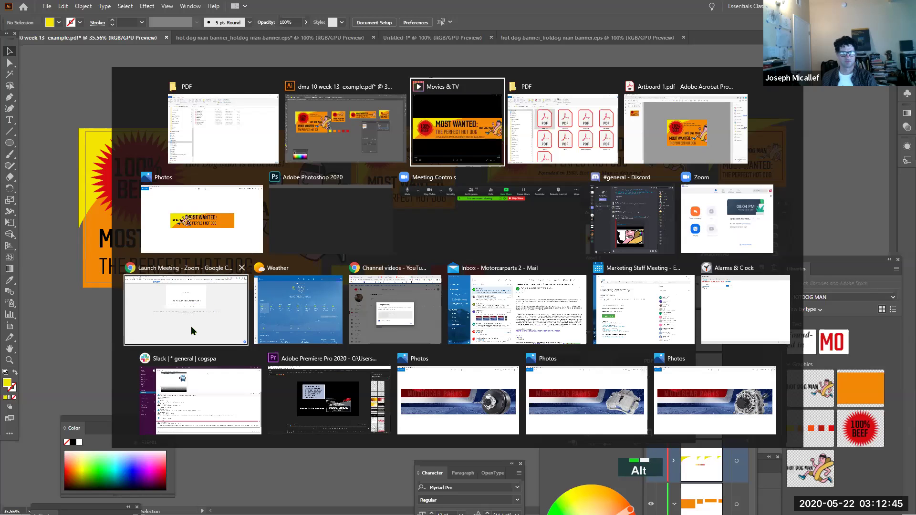
click(210, 307)
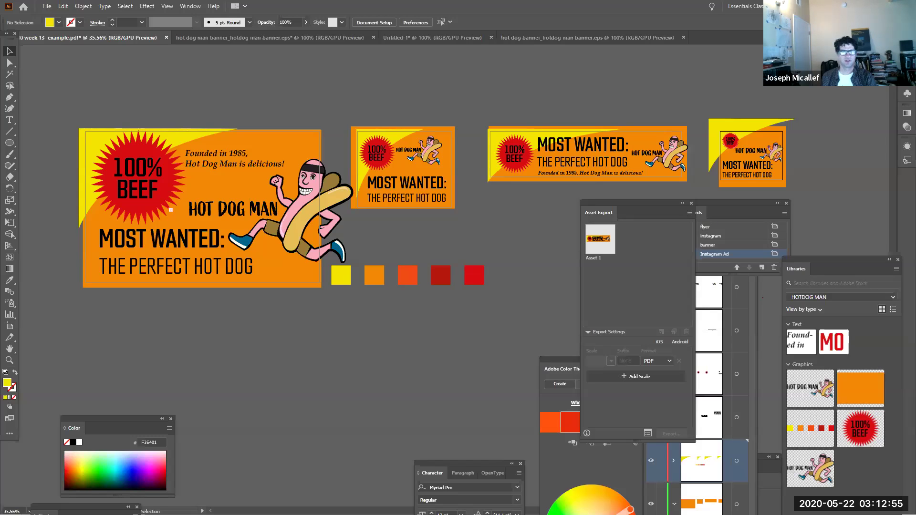
key(alt+Tab)
click(262, 171)
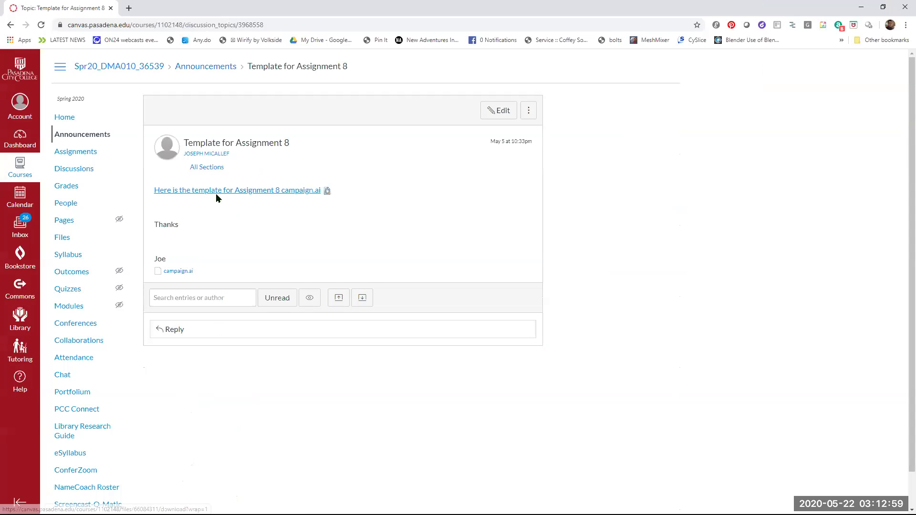
Download the campaign.ai template from the announcement and open it in Illustrator
click(219, 193)
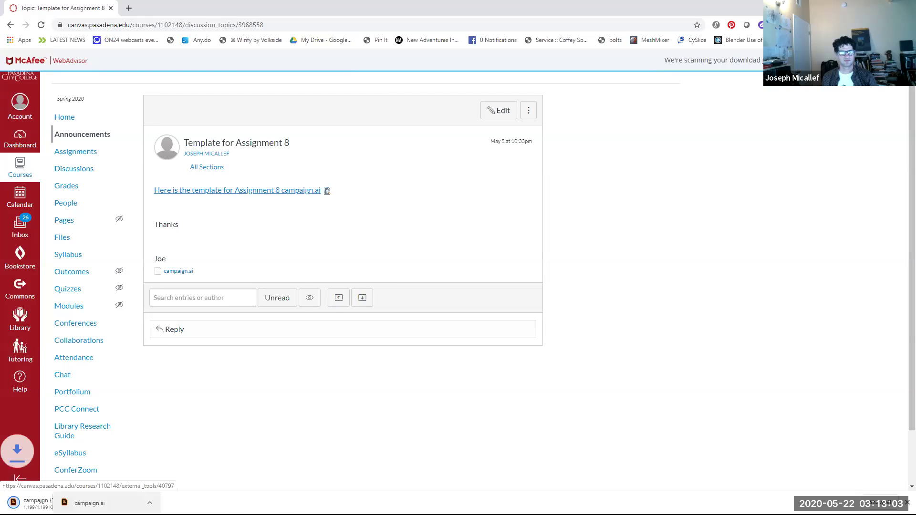
double_click(89, 503)
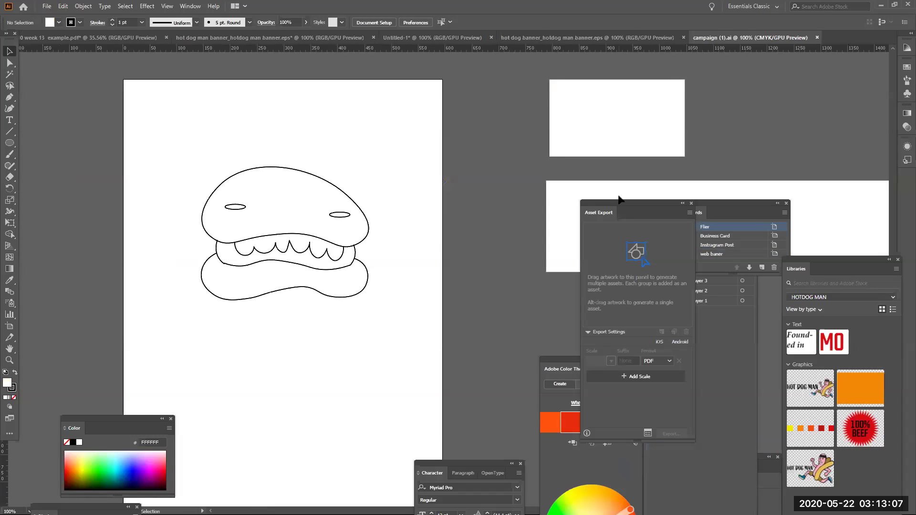
Move the Asset Export and Artboards panels clear of the template's artboards
drag(620, 199, 563, 511)
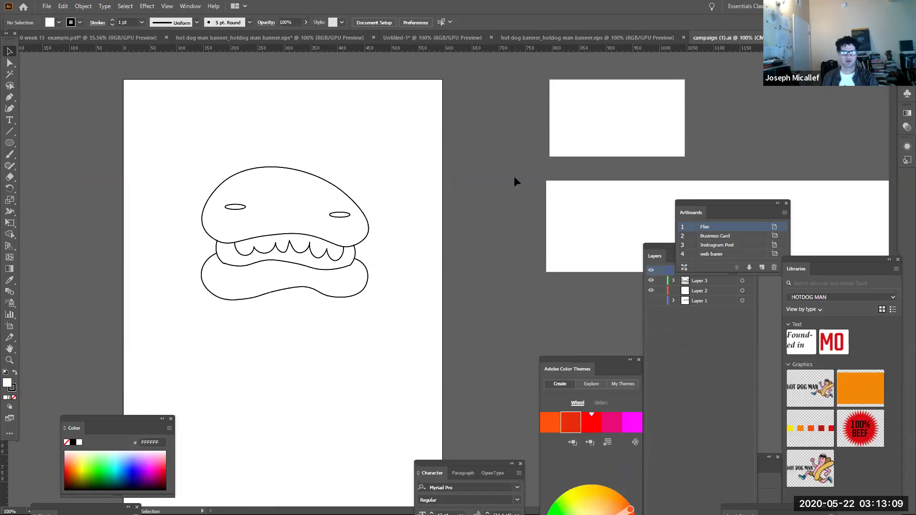
ctrl+alt+click(481, 155)
drag(520, 242, 413, 133)
drag(682, 203, 574, 88)
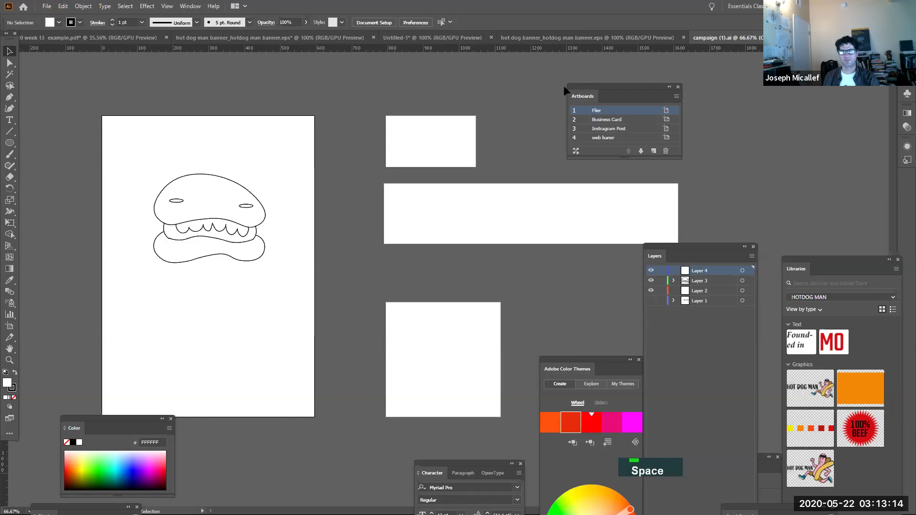
Go through the Flier, Instagram post and web banner entries in the template's artboard list
key(ctrl+0)
click(613, 129)
click(608, 138)
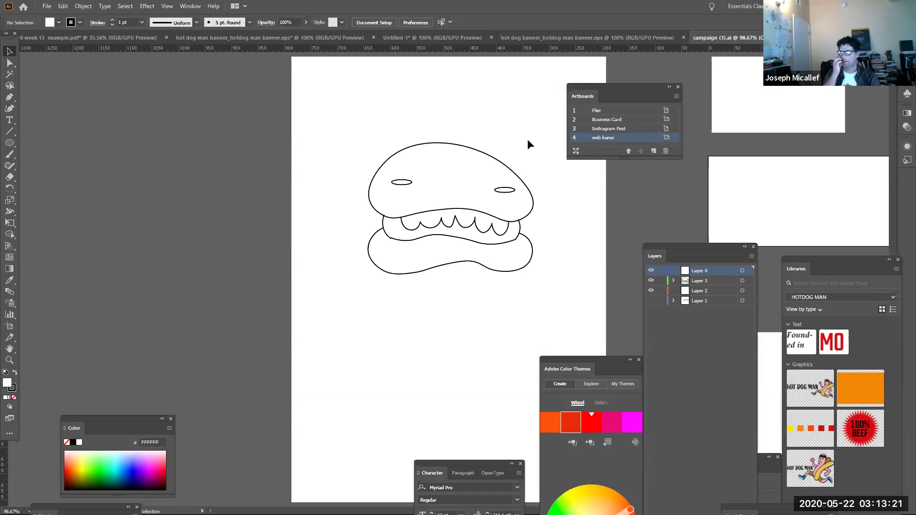
click(636, 110)
click(615, 138)
Delete the burger drawing from the Flier artboard
ctrl+alt+click(547, 147)
ctrl+alt+click(546, 148)
drag(418, 276, 401, 114)
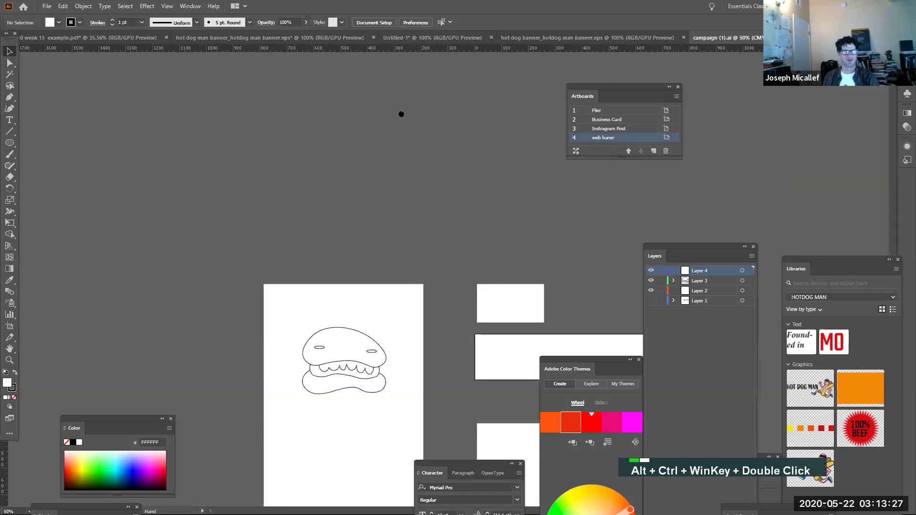
mouse_move(278, 186)
mouse_down()
mouse_move(347, 273)
mouse_move(373, 274)
mouse_up()
key(Delete)
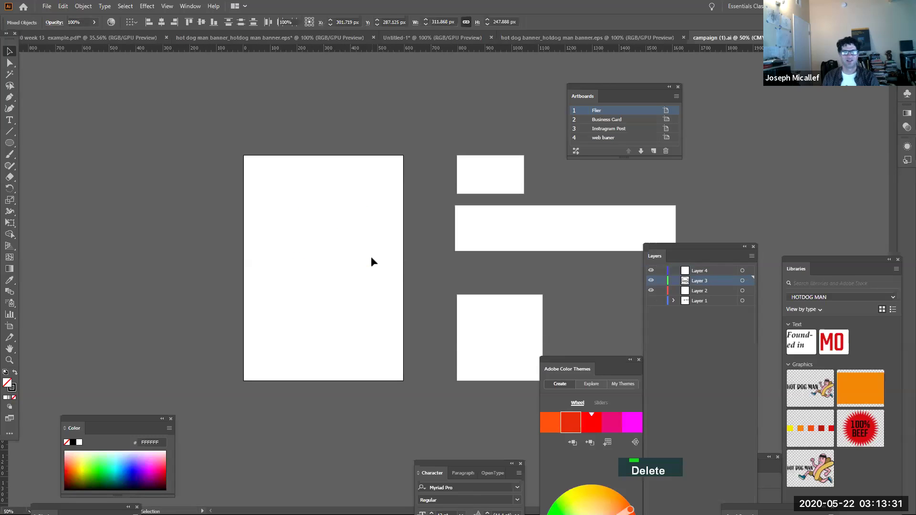
Move the Layers panel off the artboards to beside the Libraries panel
drag(688, 258, 759, 85)
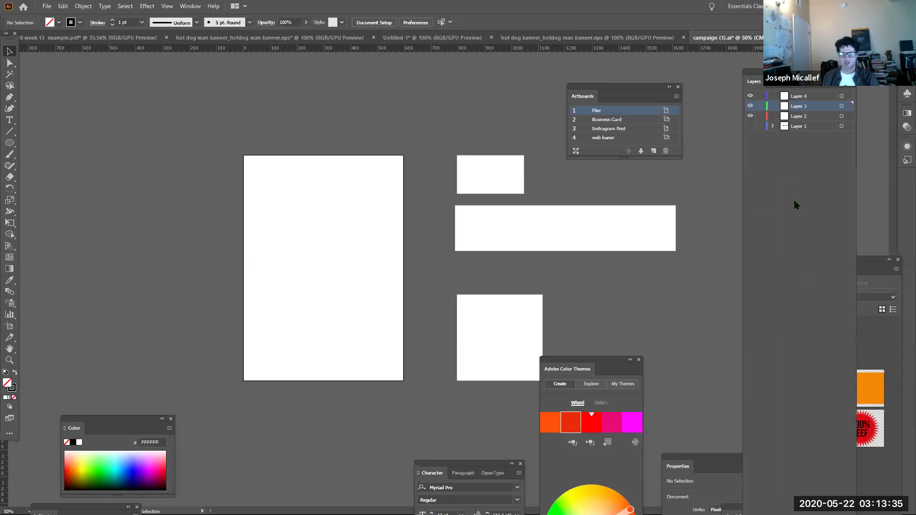
drag(794, 201, 801, 209)
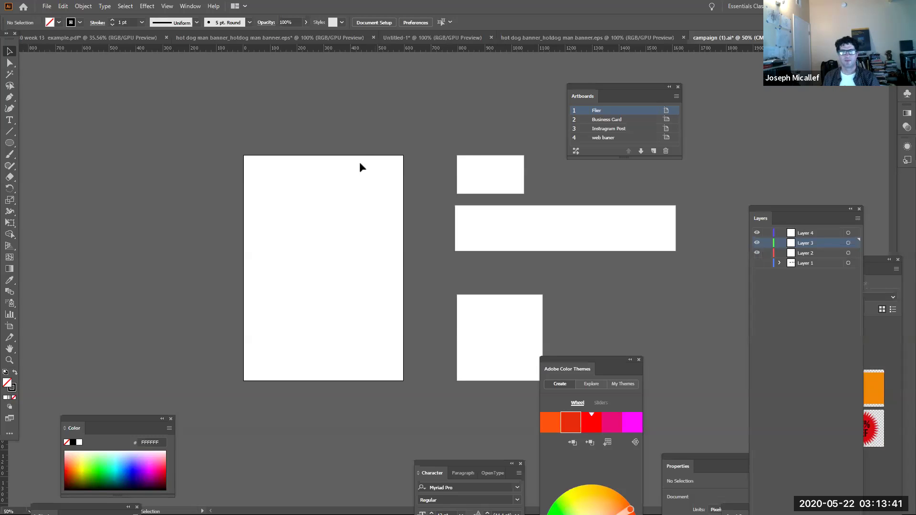
Set the campaign template's ruler units to inches
double_click(618, 112)
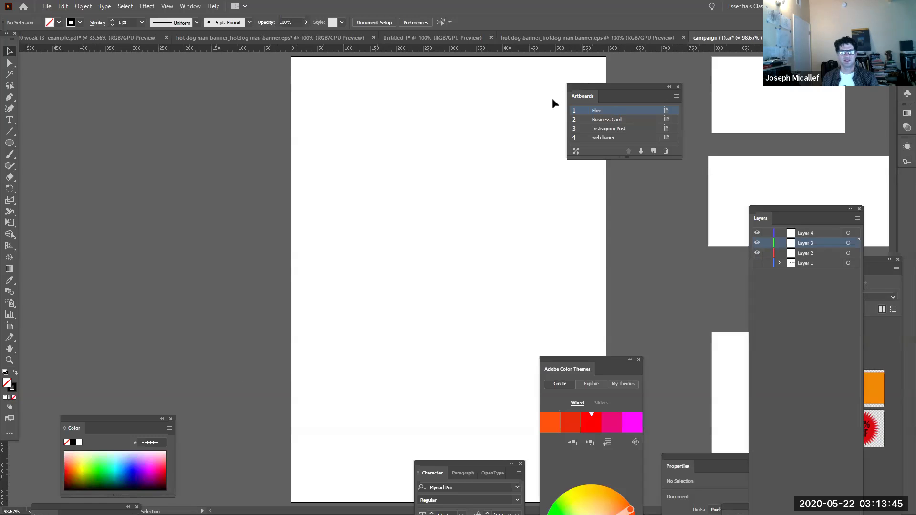
right_click(441, 51)
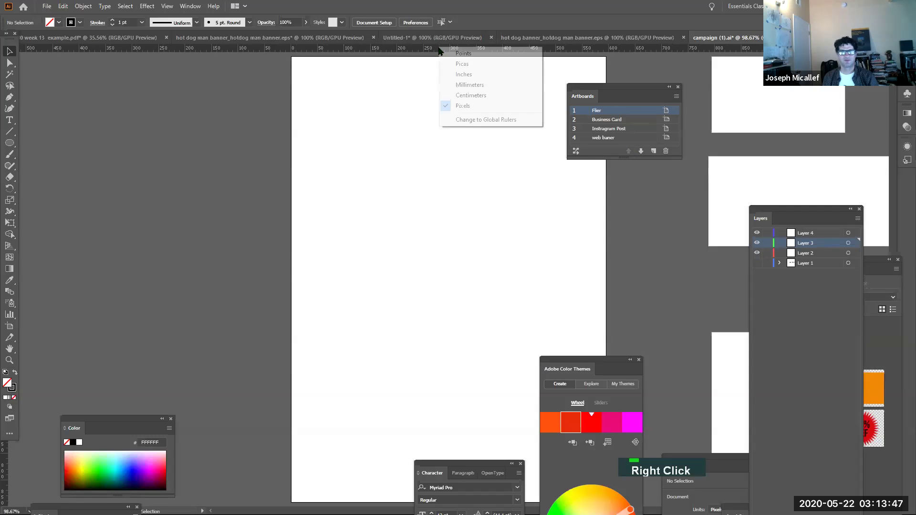
click(457, 78)
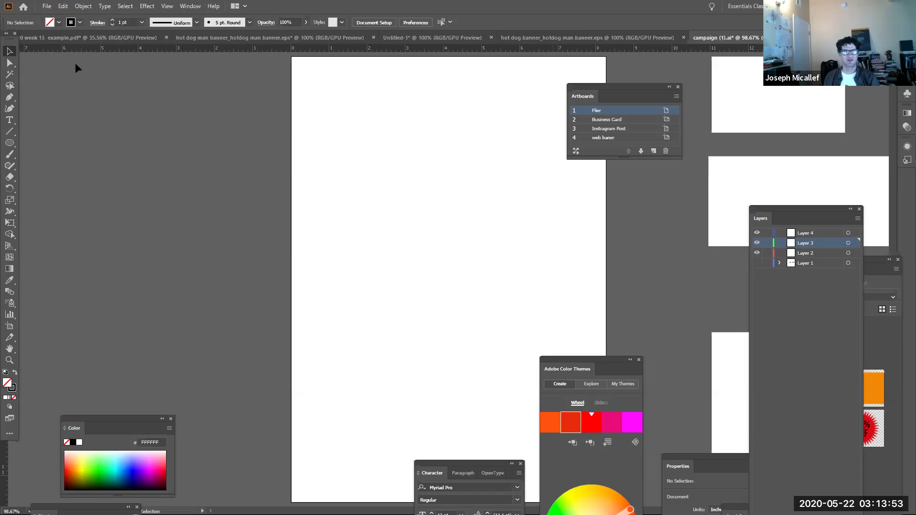
Resize the Flier artboard to 8.5 in wide by 11 in high
click(11, 326)
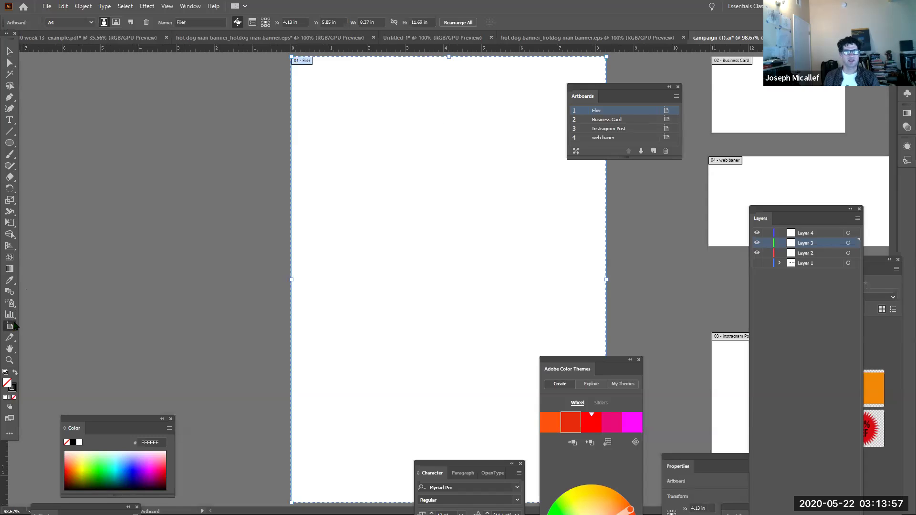
click(372, 23)
key(Tab)
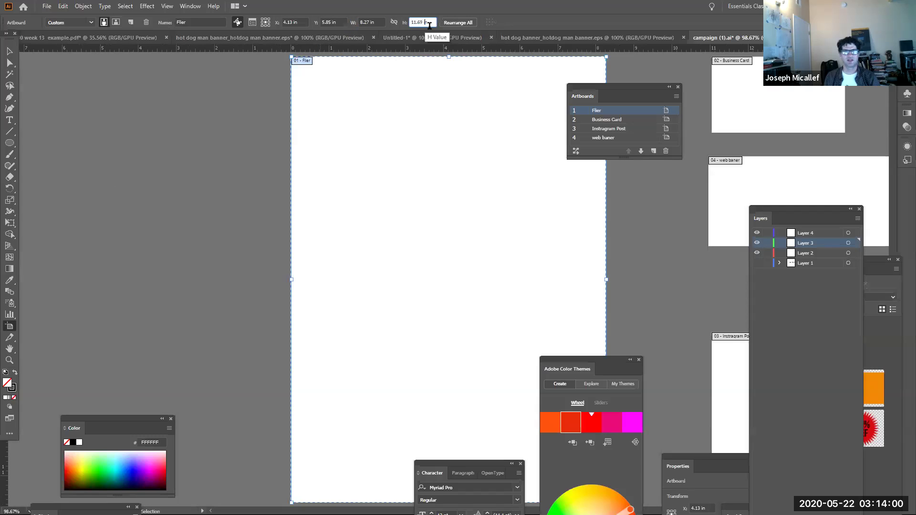
click(365, 22)
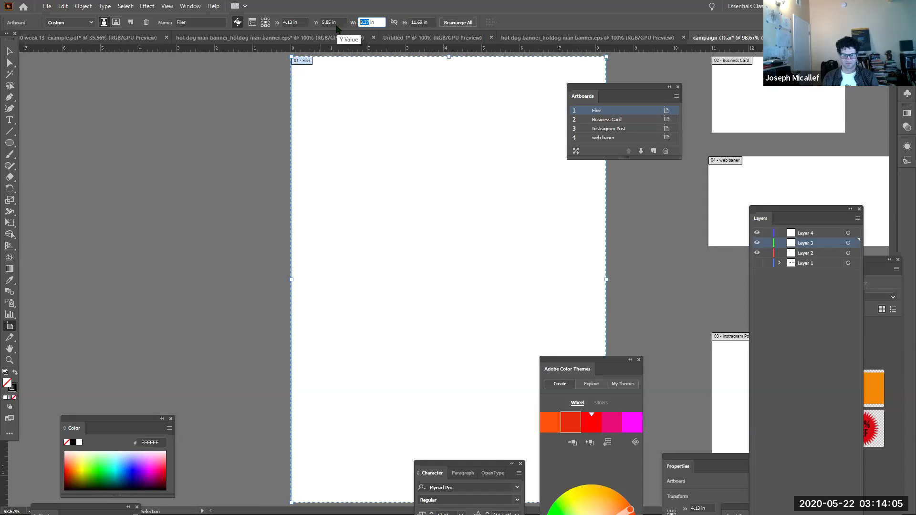
text(8.5)
key(Tab)
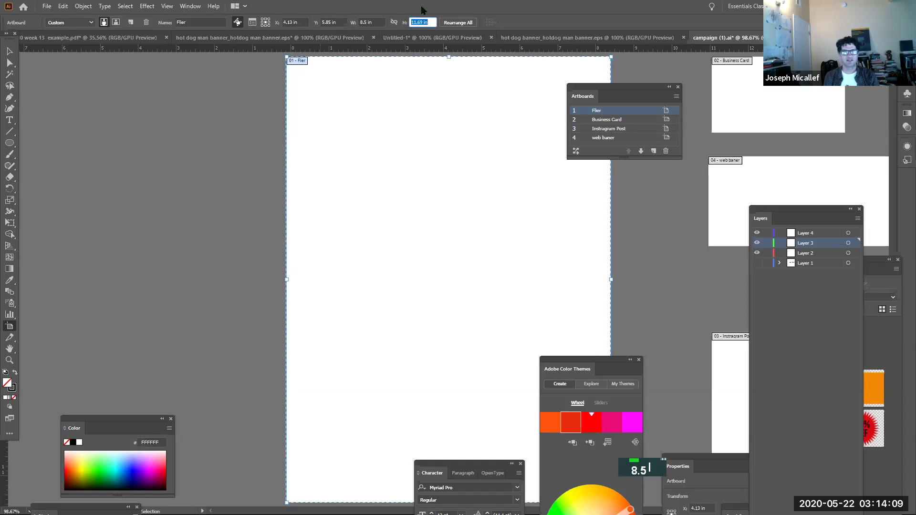
click(422, 22)
double_click(422, 22)
text(11)
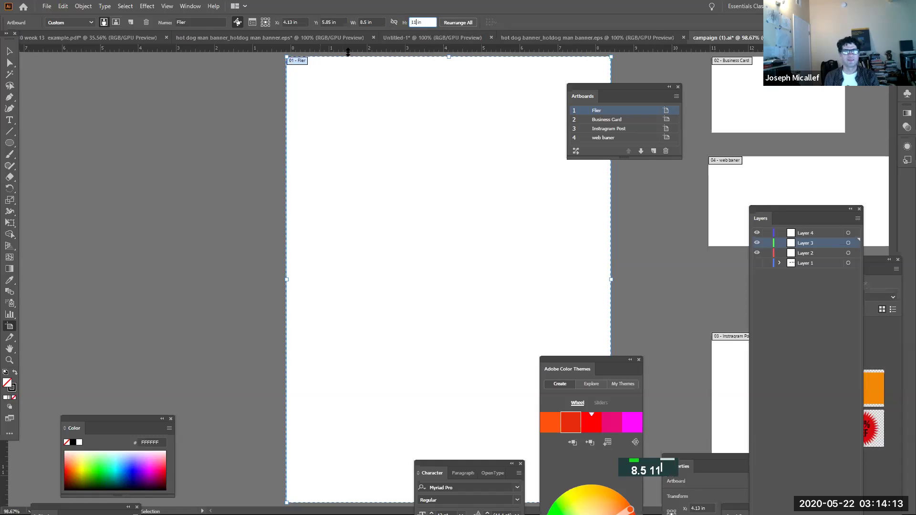
key(Return)
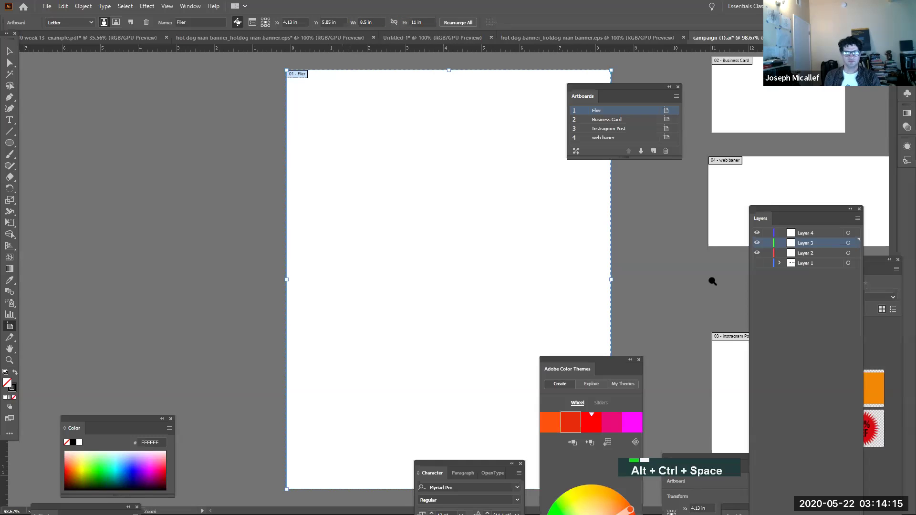
Spread out the Business Card, web banner and Instagram post artboards beside the Flier, leaving wider gaps between them
ctrl+alt+super+click(603, 213)
drag(601, 214, 395, 122)
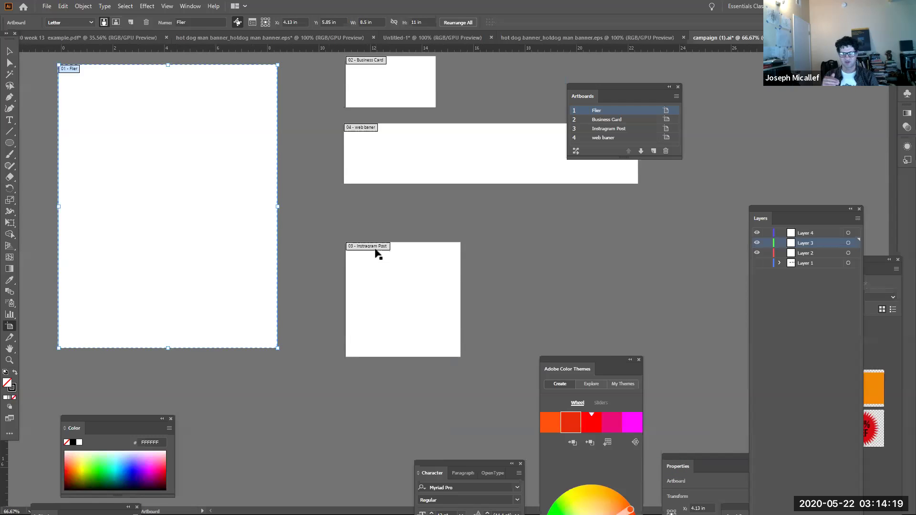
scroll(397, 191, up, 2)
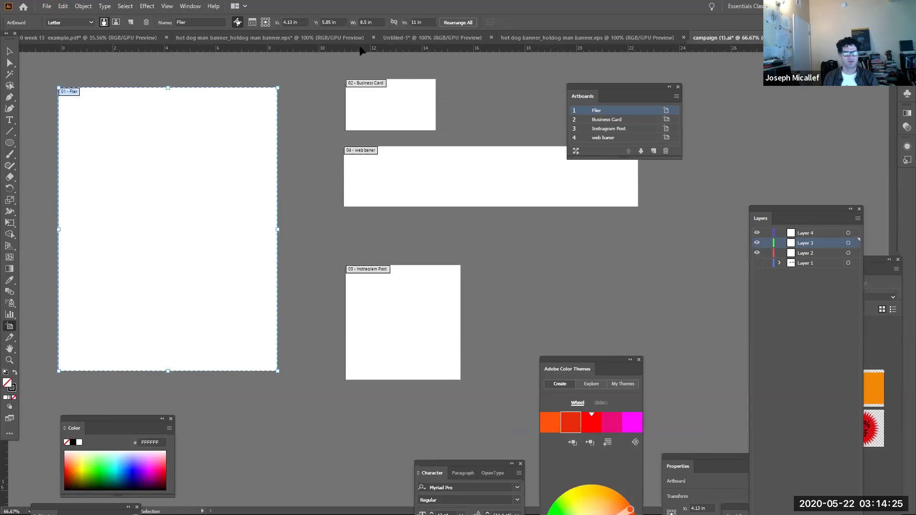
click(363, 83)
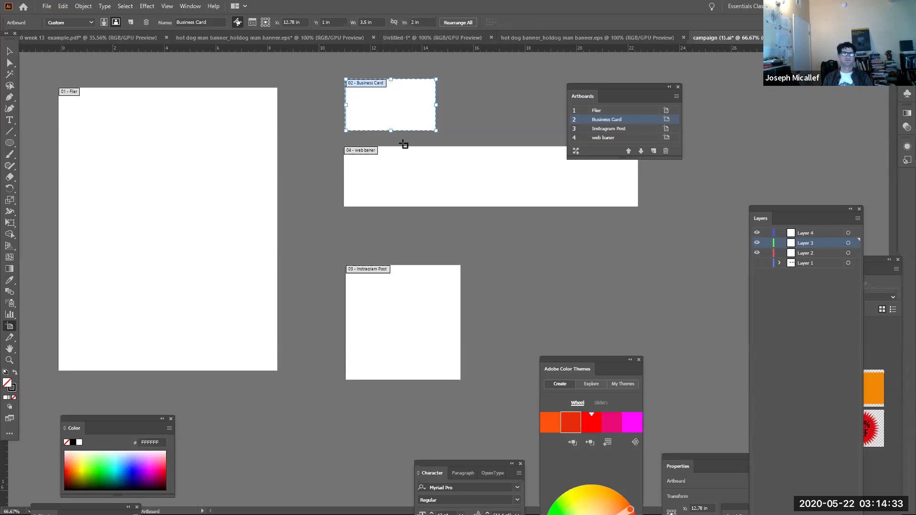
click(372, 150)
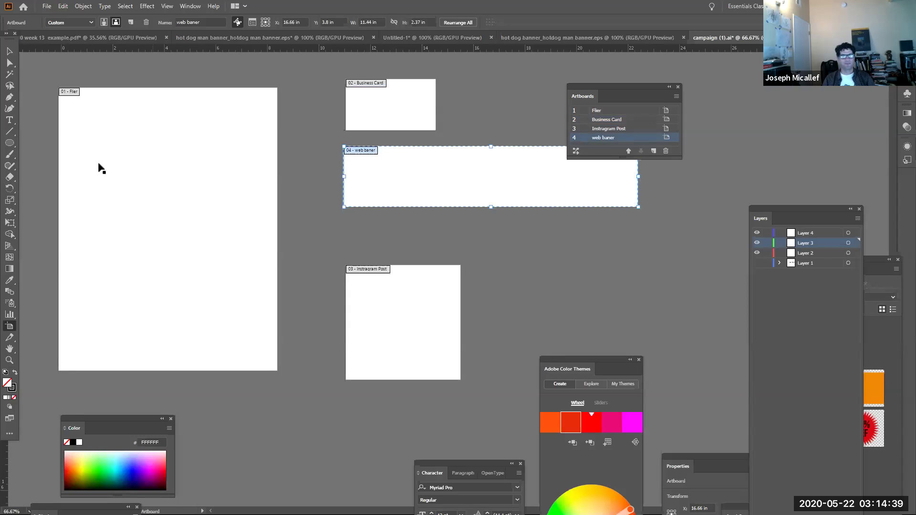
drag(360, 86, 317, 63)
drag(364, 153, 441, 173)
drag(365, 266, 345, 298)
click(327, 61)
drag(327, 61, 349, 99)
drag(452, 176, 437, 222)
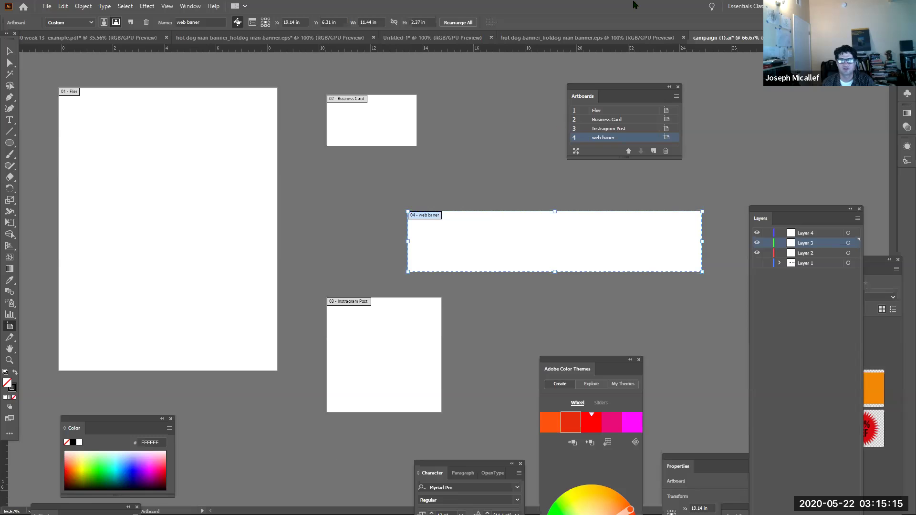
Switch to the Chrome window with the Assignment 8 announcement and open YouTube in a new tab
key(alt+Tab)
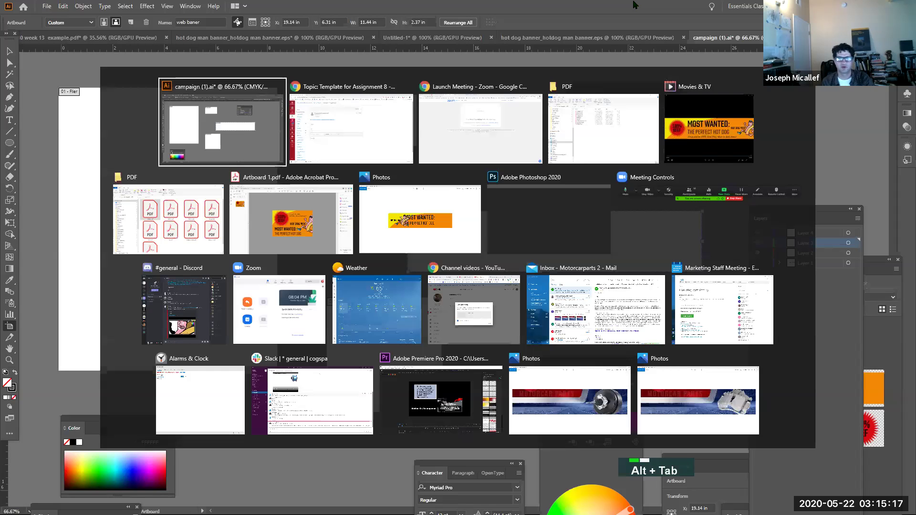
key(alt+Tab)
key(alt+Tab)
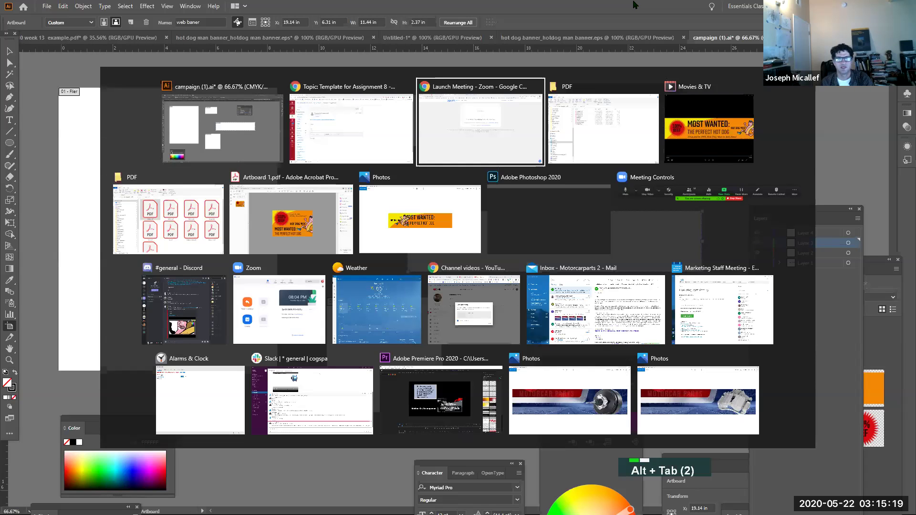
key(alt+shift+Tab)
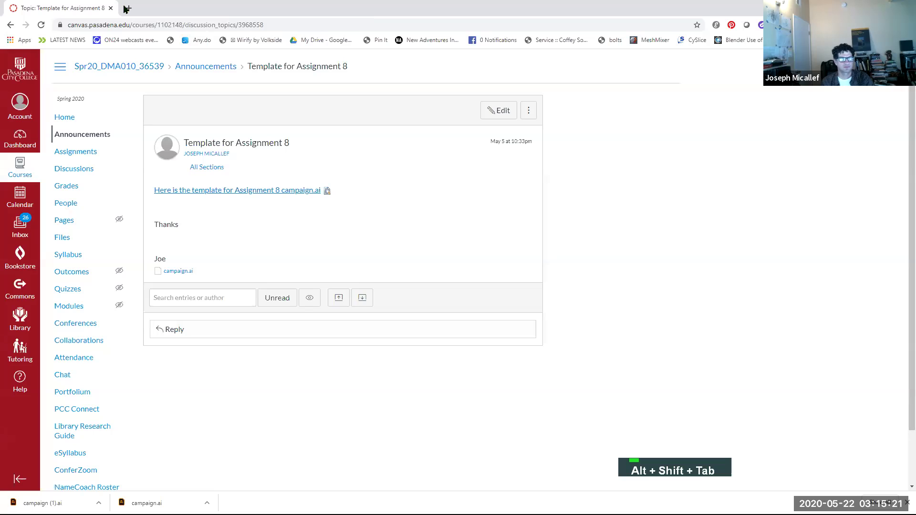
click(126, 9)
text(you)
key(Return)
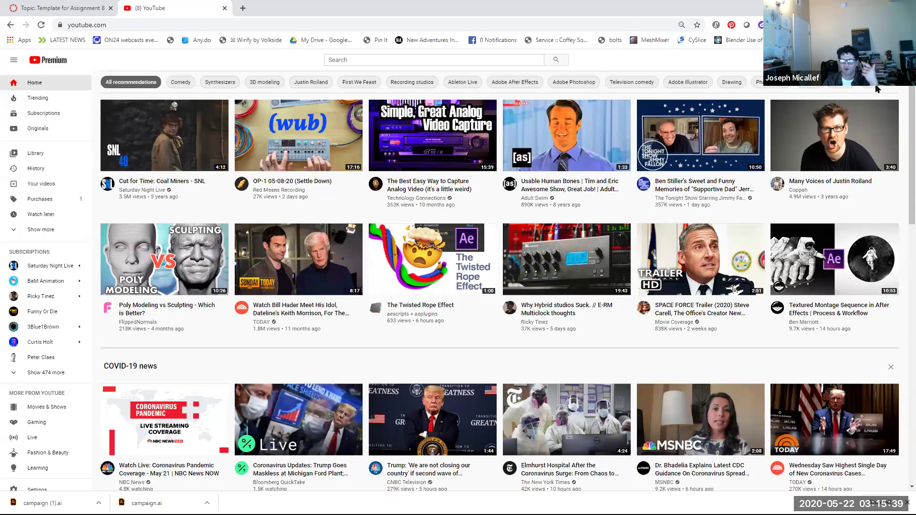
Go to the signed-in account's own channel and open the DMA 10 Week 13 A video
click(893, 60)
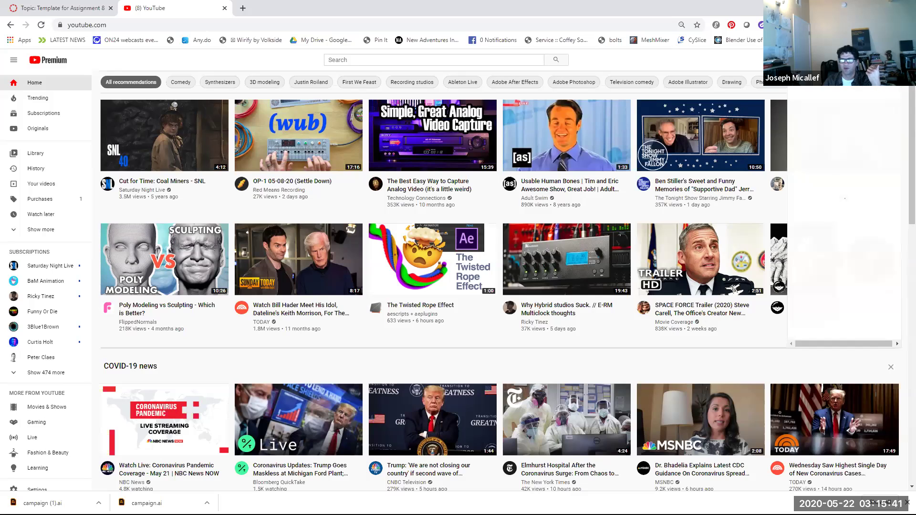
click(832, 118)
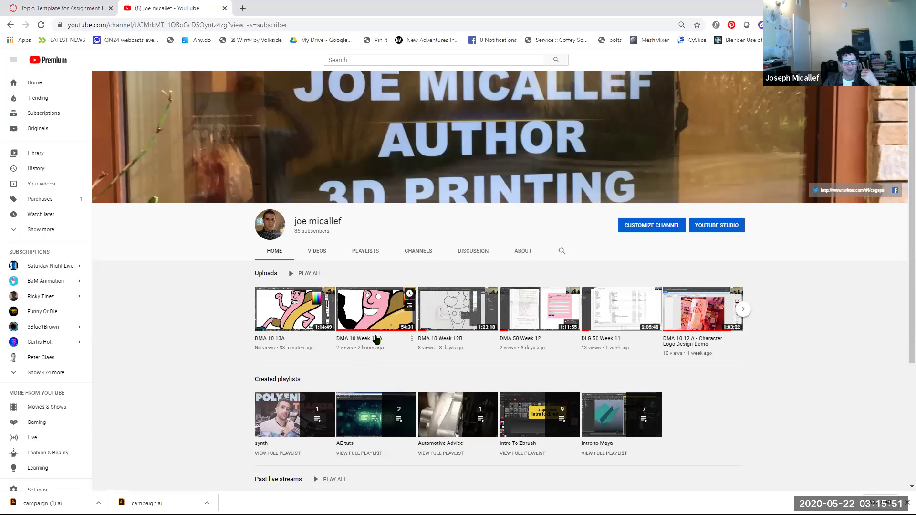
double_click(378, 319)
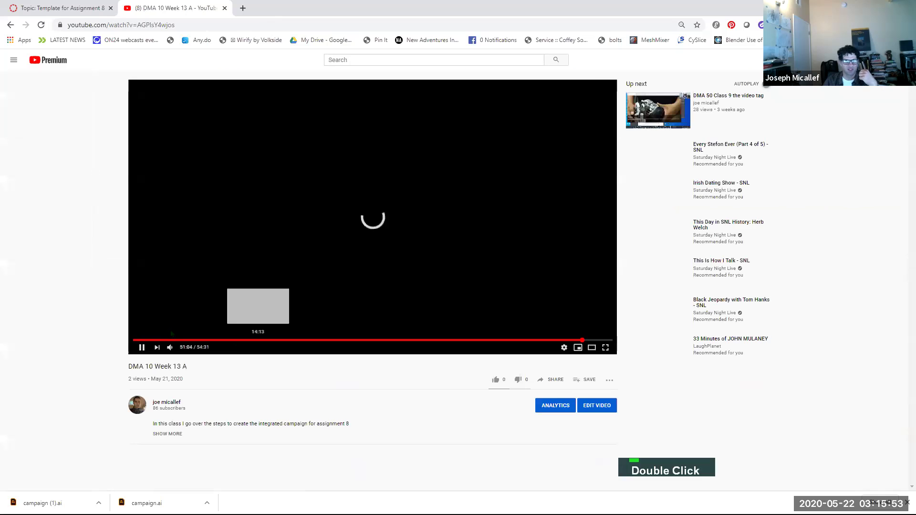
Play the DMA 10 Week 13 A video full screen from about 19:40 to review the hot dog character's eyes
drag(147, 341, 181, 340)
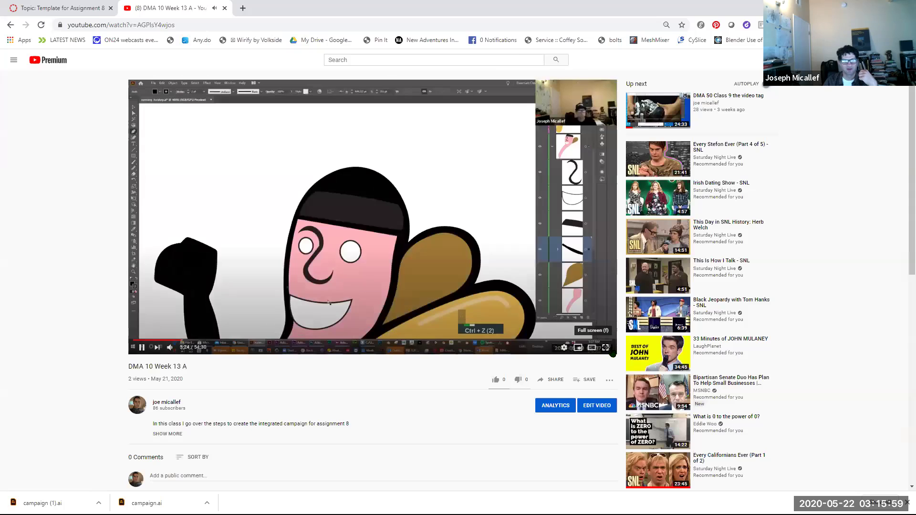
click(605, 351)
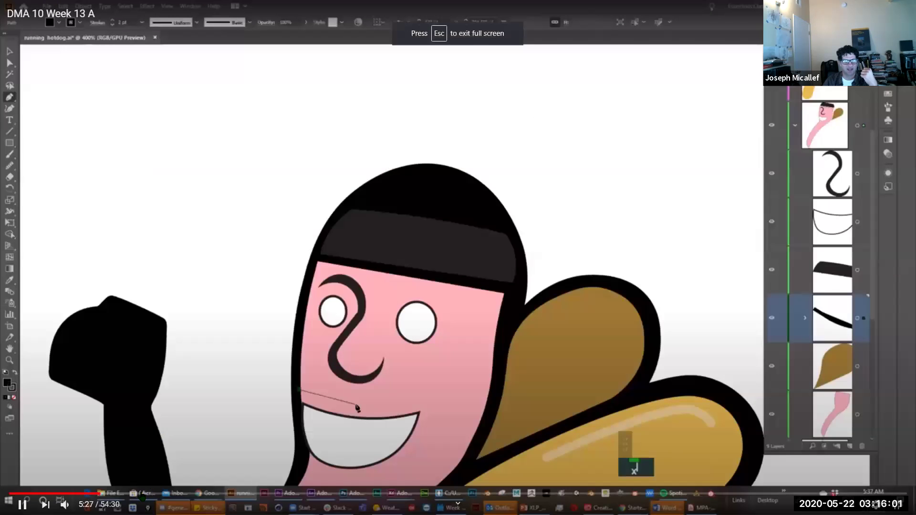
drag(129, 494, 334, 501)
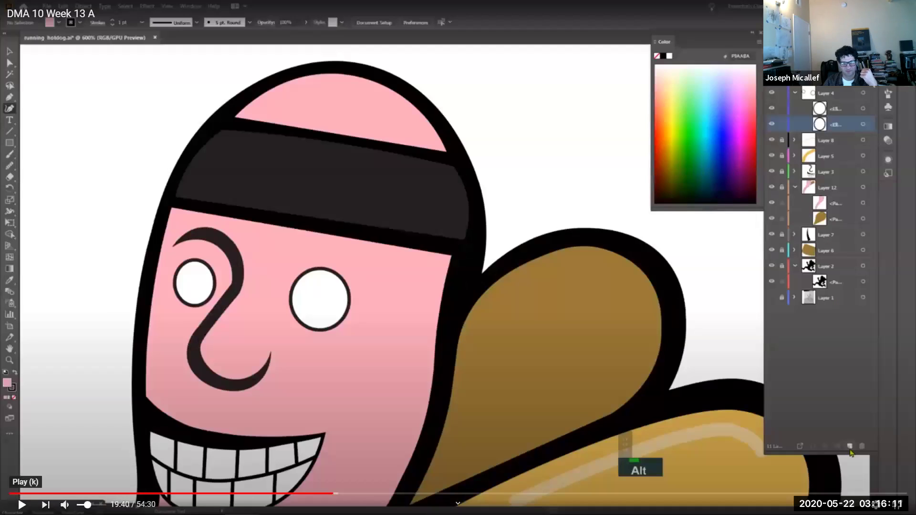
click(22, 504)
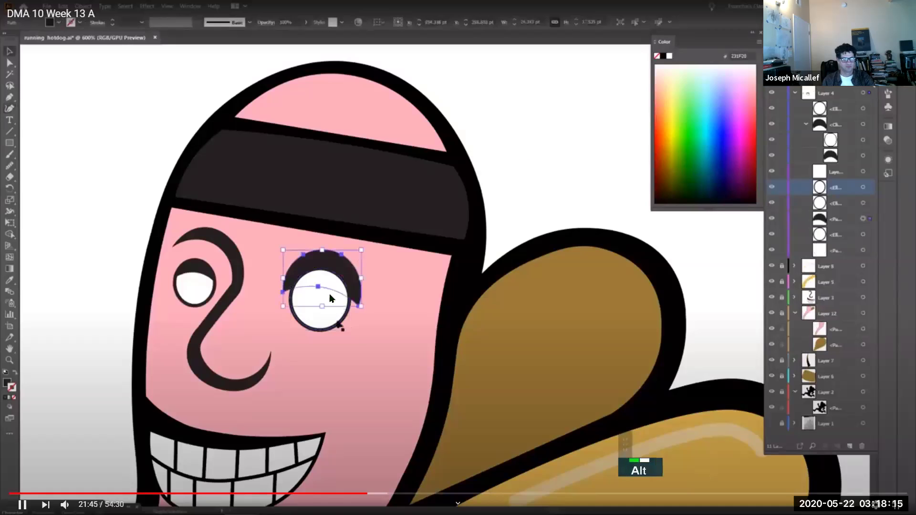
Switch back to Illustrator and draw a circle about 1.03 in in diameter in the upper part of the Flier artboard
key(alt+Tab)
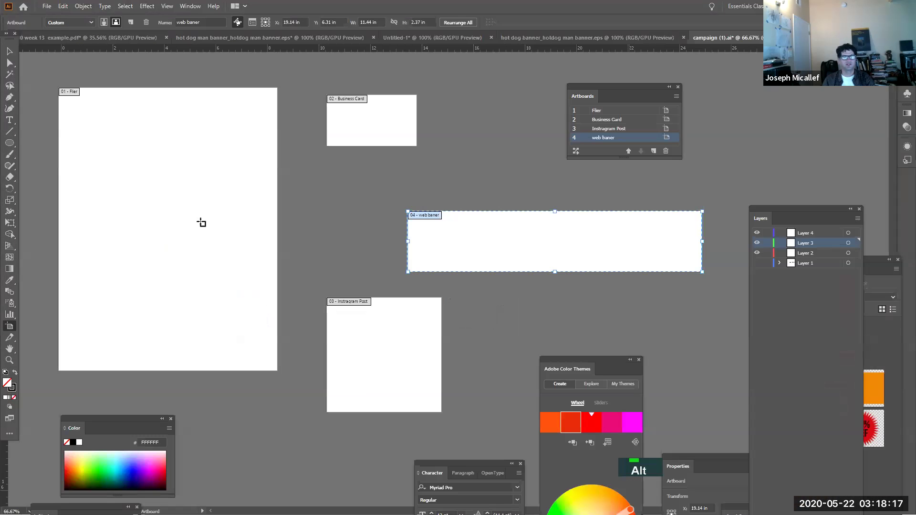
ctrl+alt+click(356, 241)
ctrl+click(404, 262)
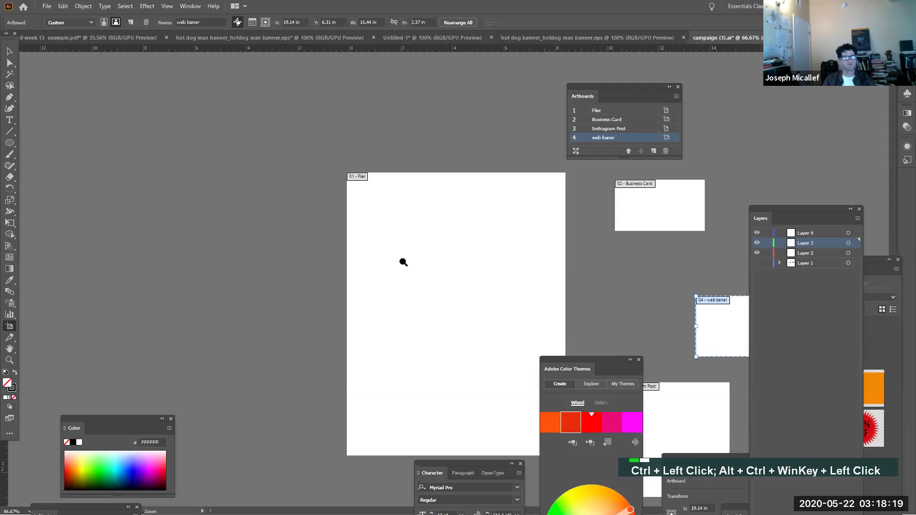
ctrl+double_click(466, 249)
drag(466, 250, 78, 168)
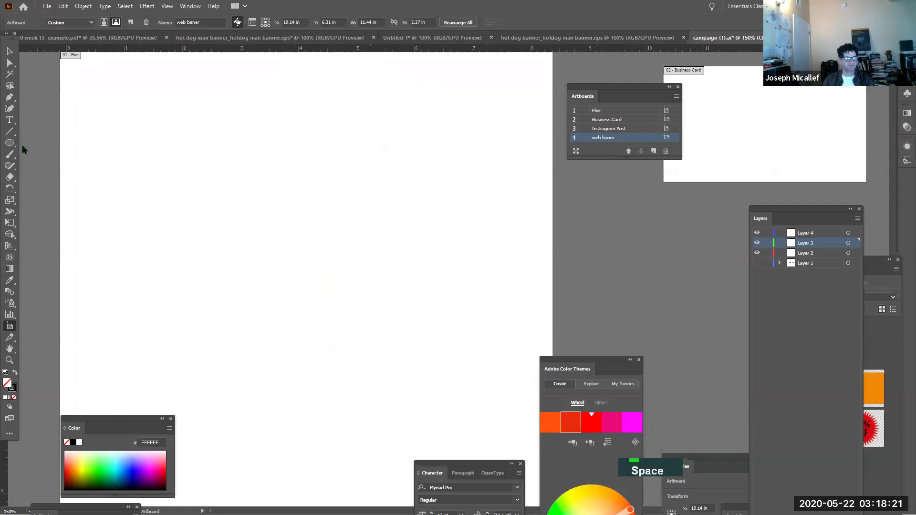
key(l)
shift+drag(171, 158, 231, 218)
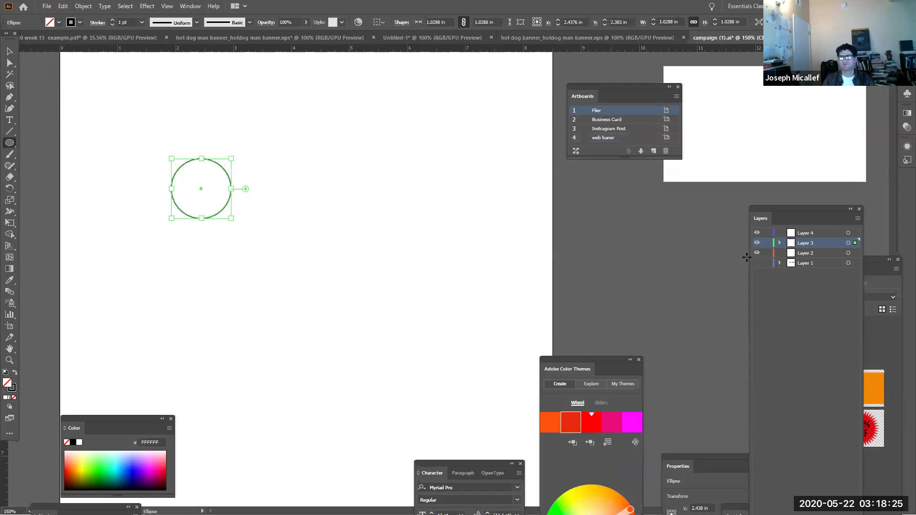
Set the Layers panel's row size to a custom 110 pixels
click(859, 219)
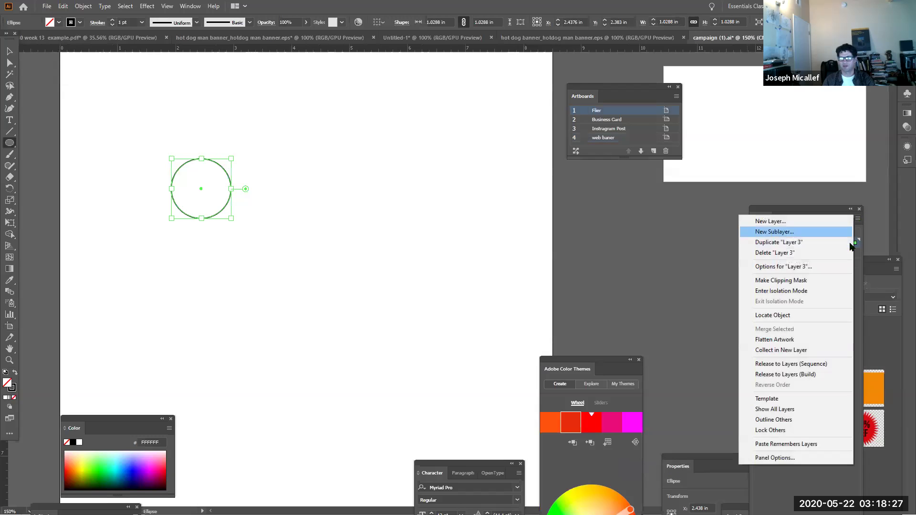
click(796, 458)
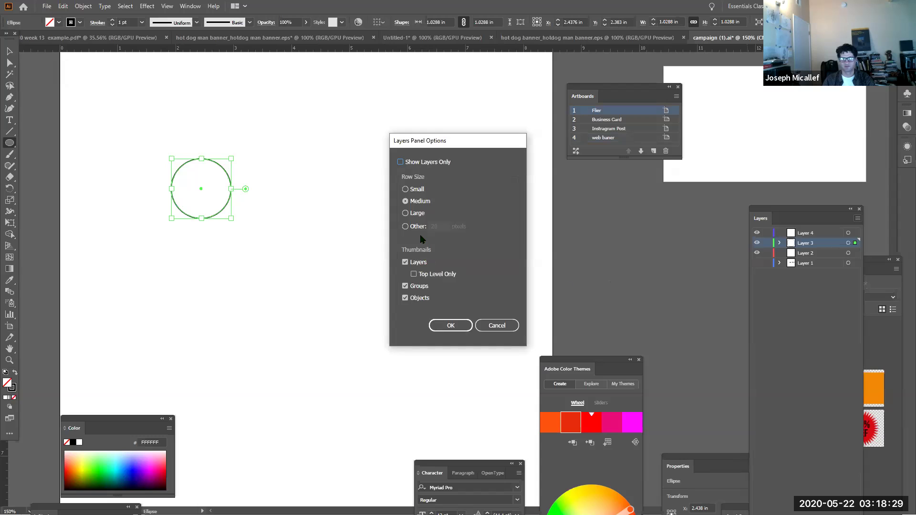
double_click(426, 226)
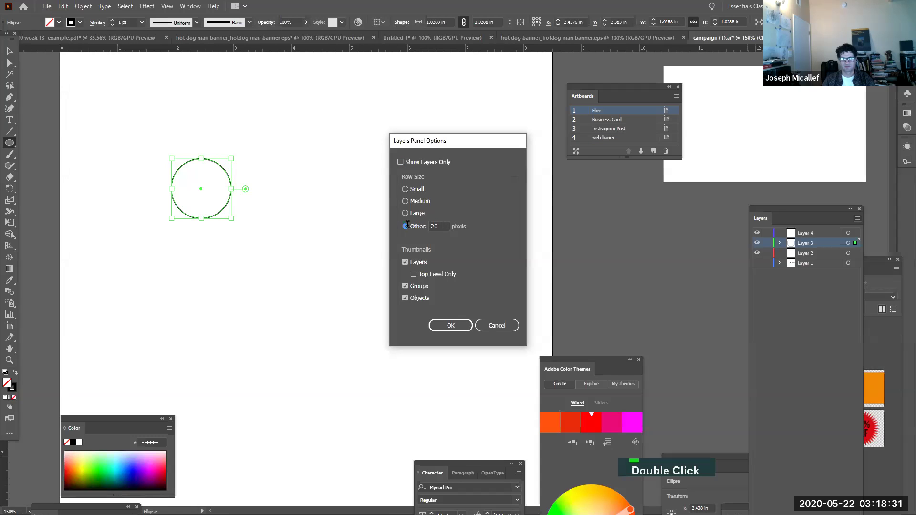
text(110)
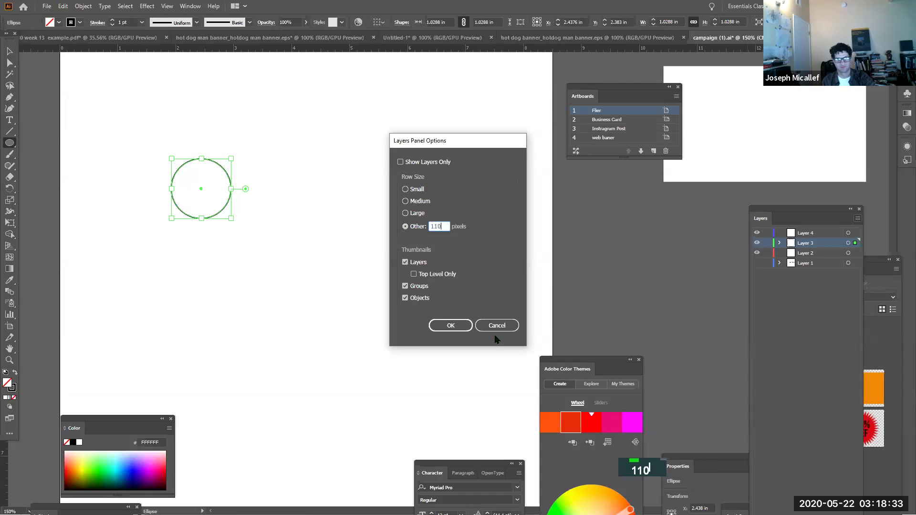
click(451, 325)
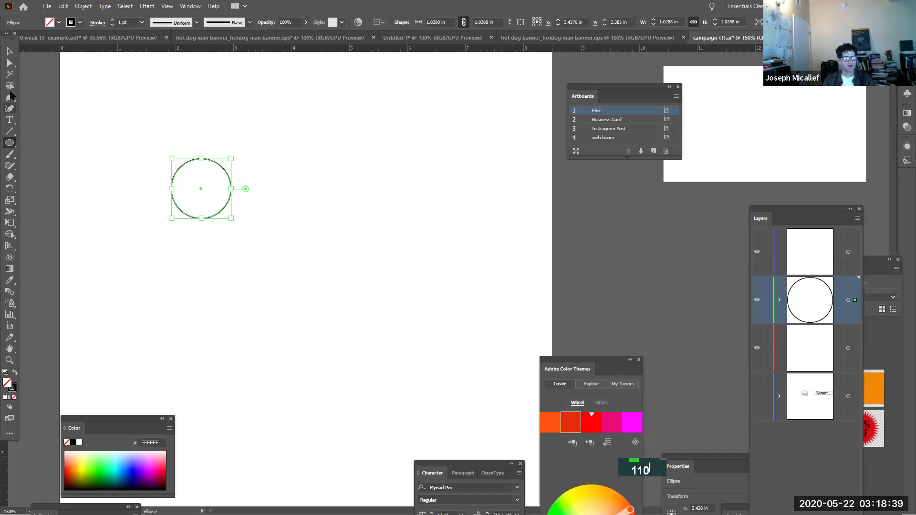
Draw a closed crescent eyelid about 1.42 by 0.88 in across the circle's upper part with the Curvature tool and fill it green
key(ctrl+space)
ctrl+click(216, 193)
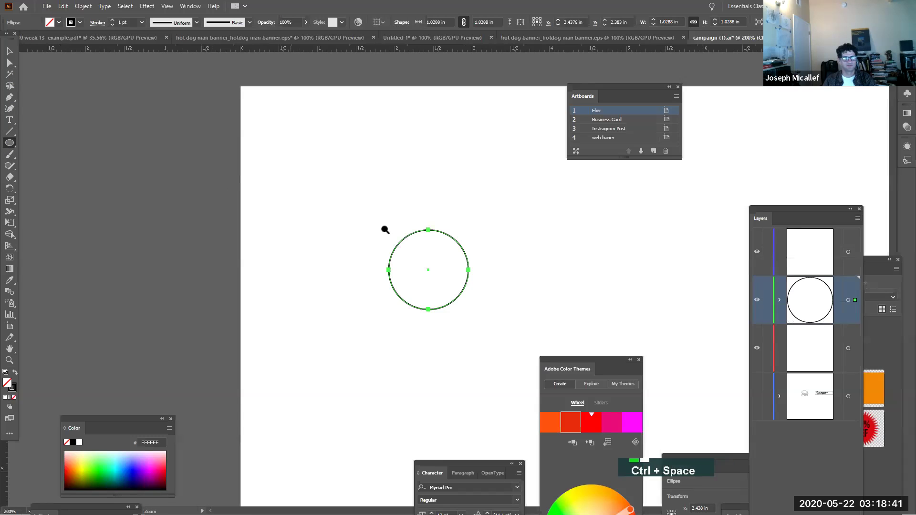
ctrl+click(426, 270)
drag(450, 275, 357, 274)
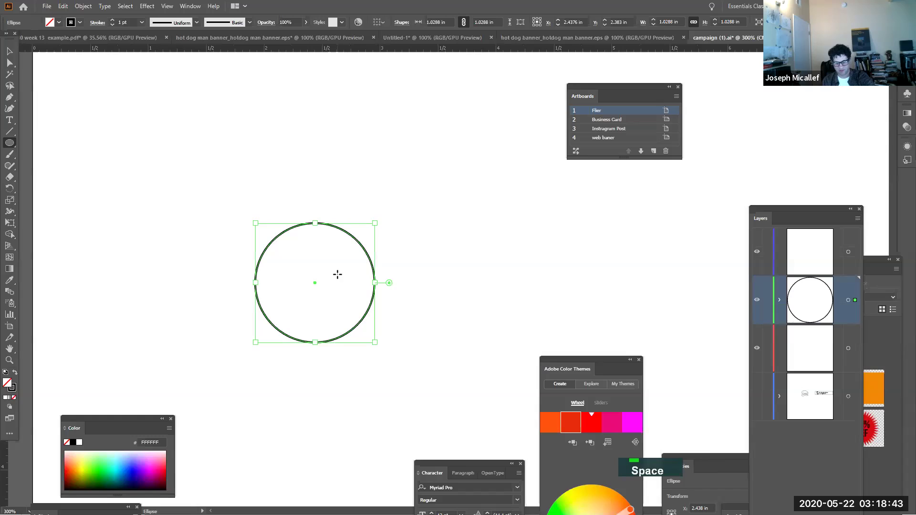
key(p)
key(o)
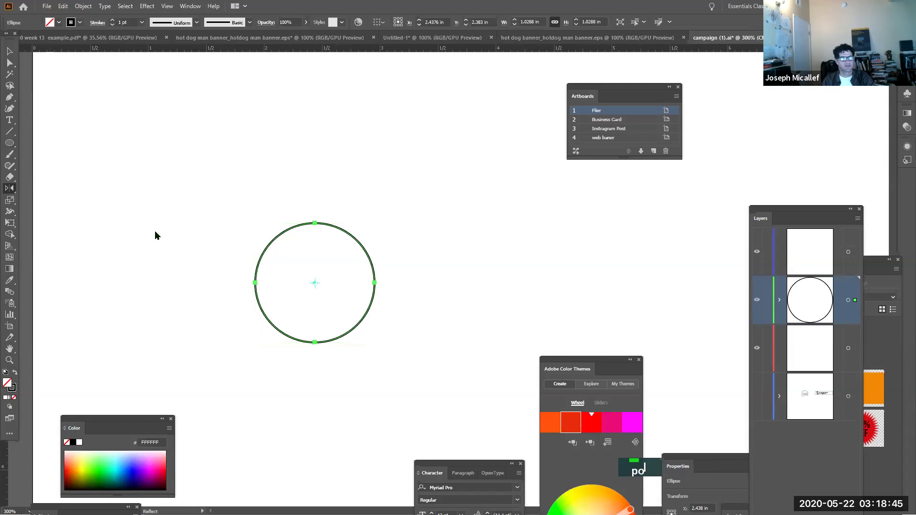
click(9, 109)
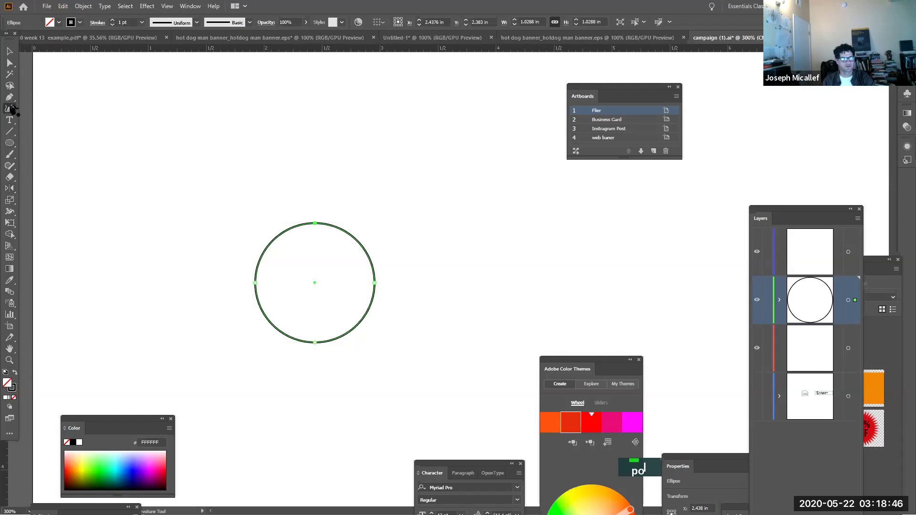
double_click(231, 276)
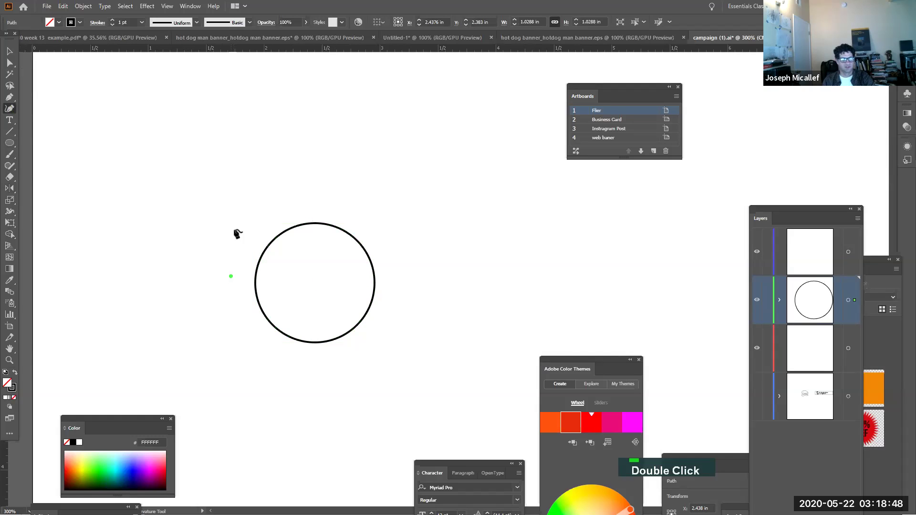
click(315, 198)
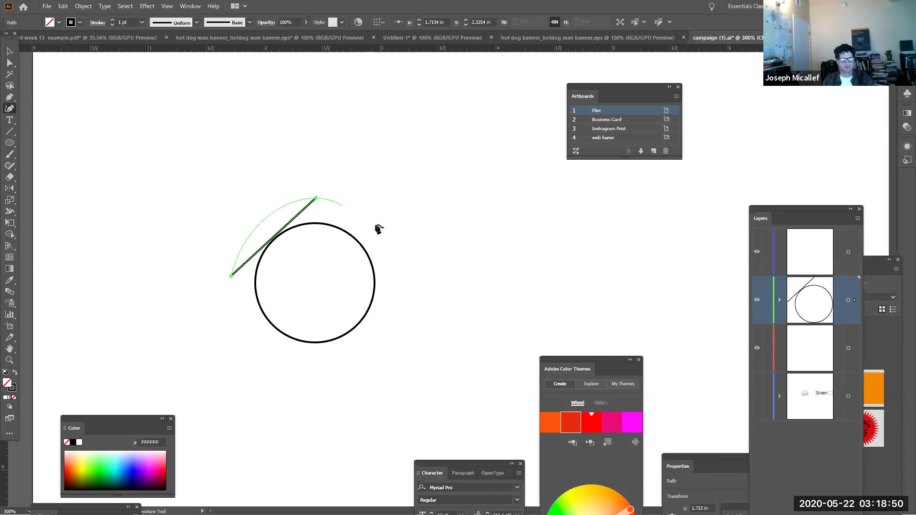
double_click(396, 300)
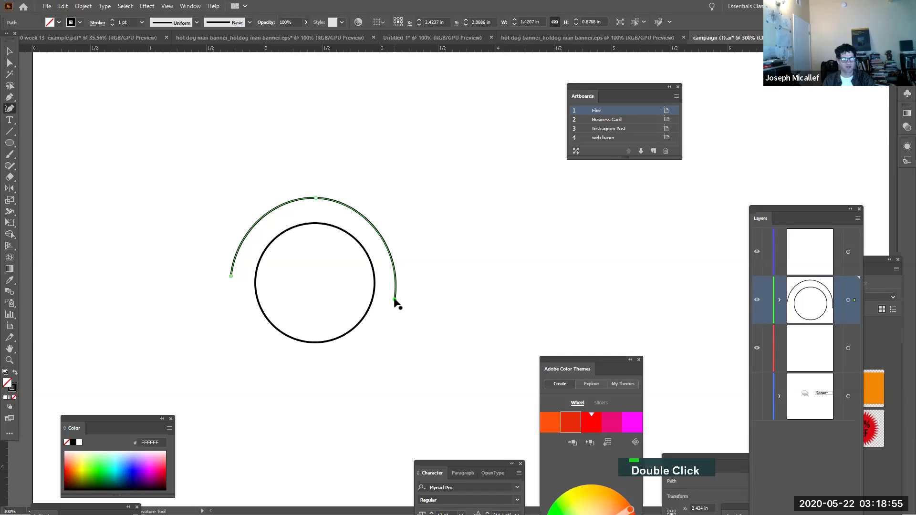
click(314, 250)
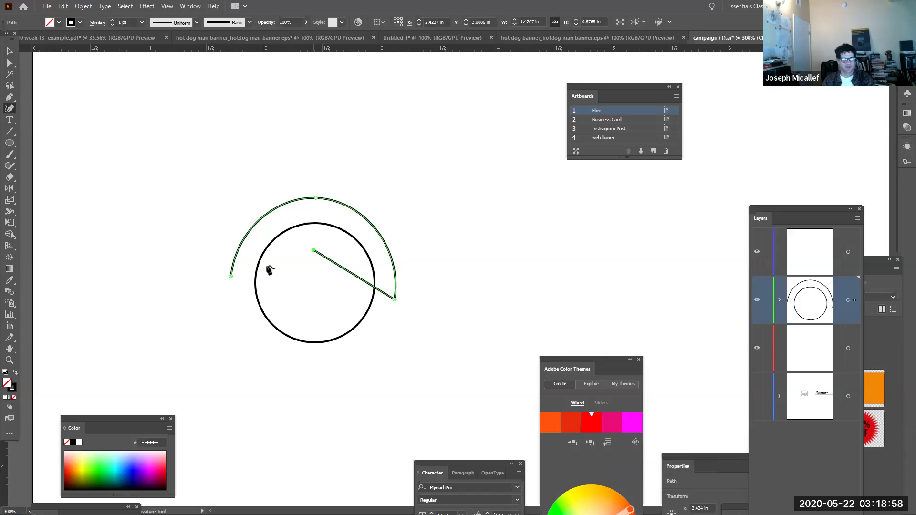
click(231, 275)
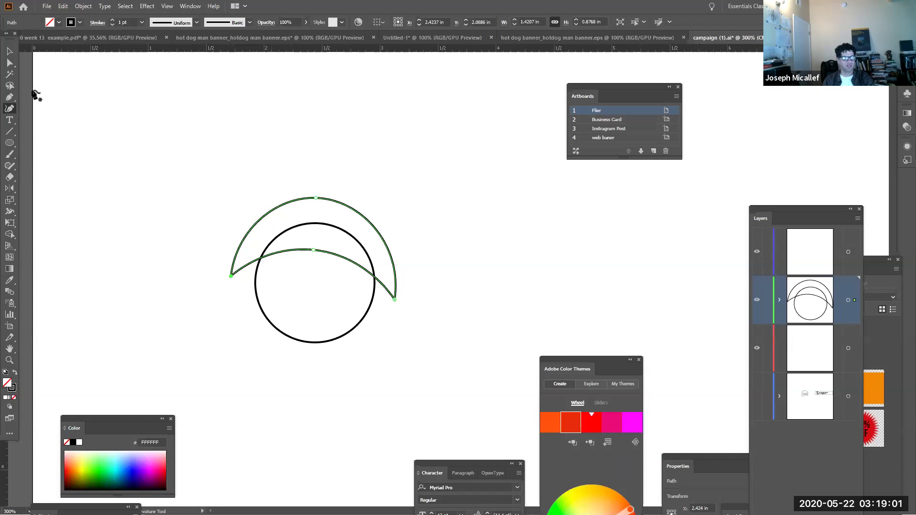
click(102, 462)
click(10, 51)
Expand the drawing's layer, duplicate the circle in it and move the copy above the green eyelid in the stacking order
click(779, 300)
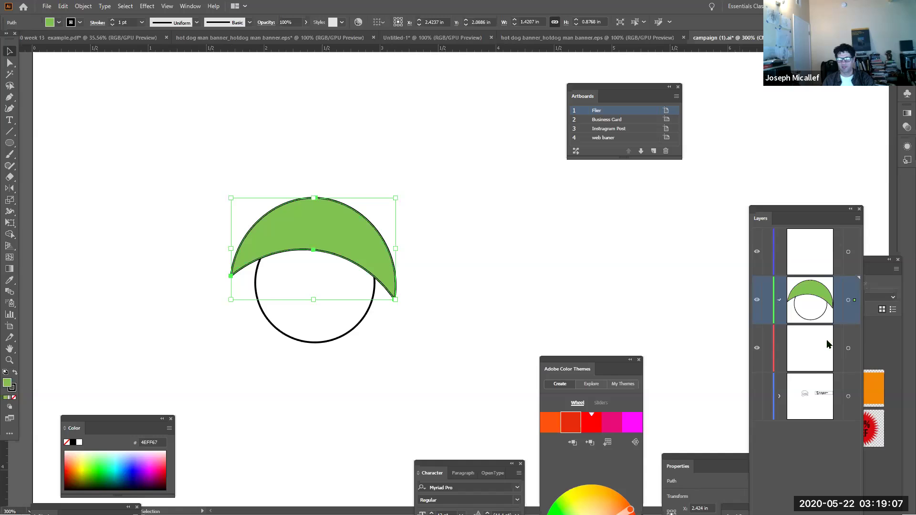
click(817, 406)
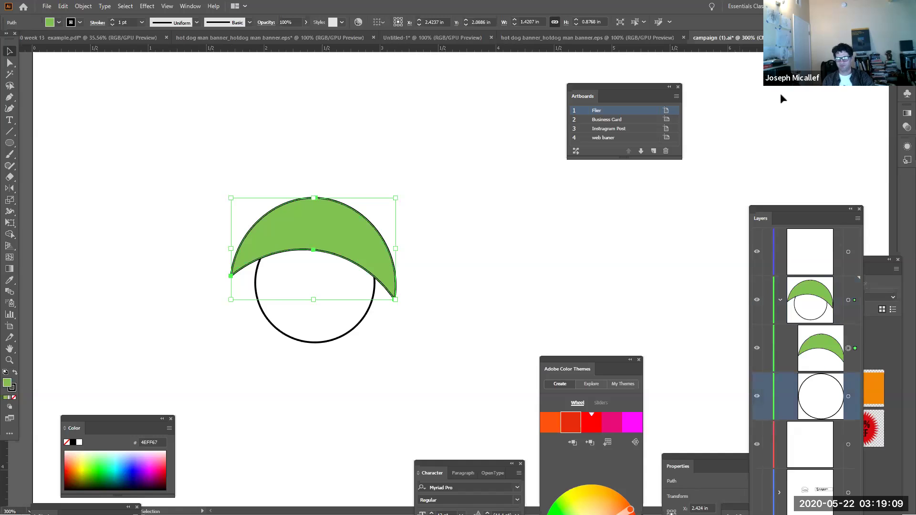
drag(794, 213, 752, 32)
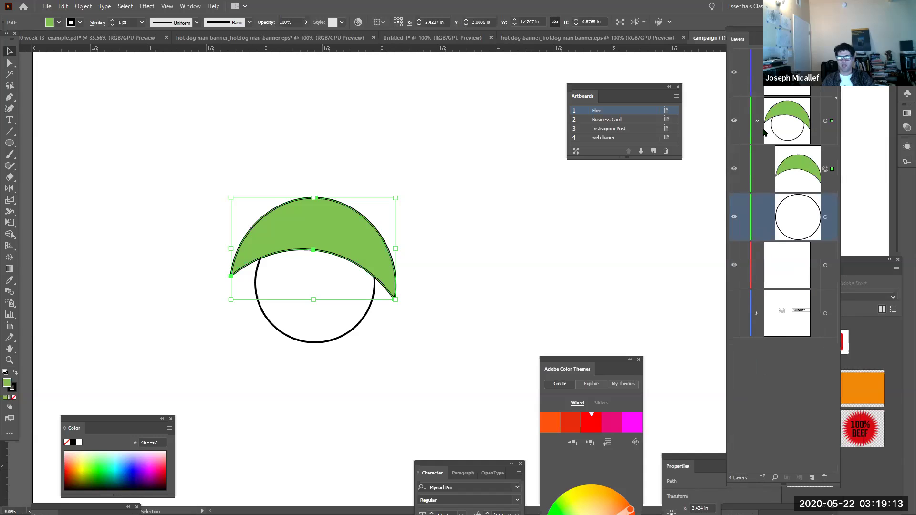
drag(783, 224, 813, 478)
click(788, 205)
drag(802, 231, 792, 147)
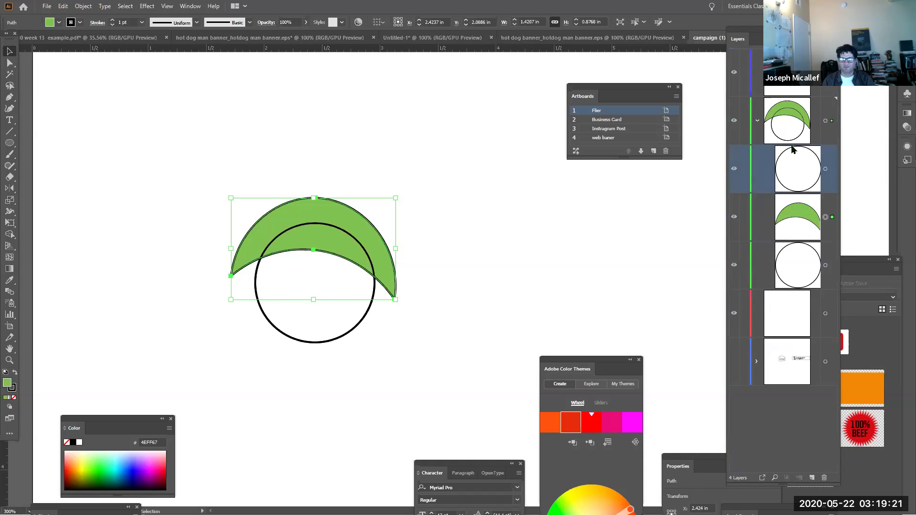
Make a clipping mask from the upper circle copy and the green eyelid so the eyelid is trimmed to the circle
click(827, 169)
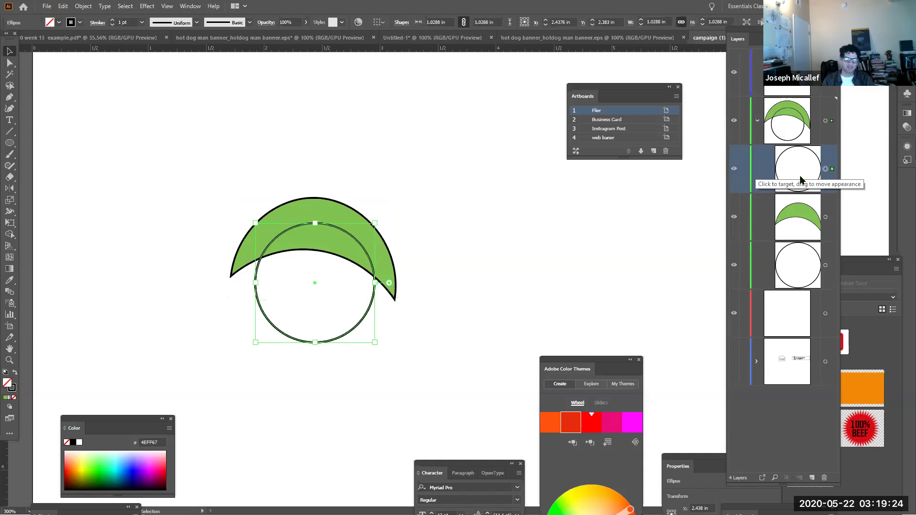
shift+click(826, 219)
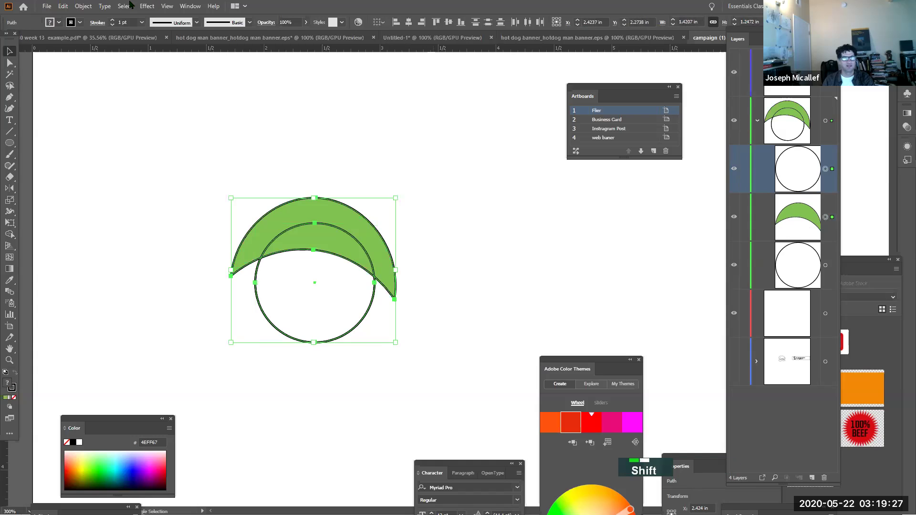
click(83, 6)
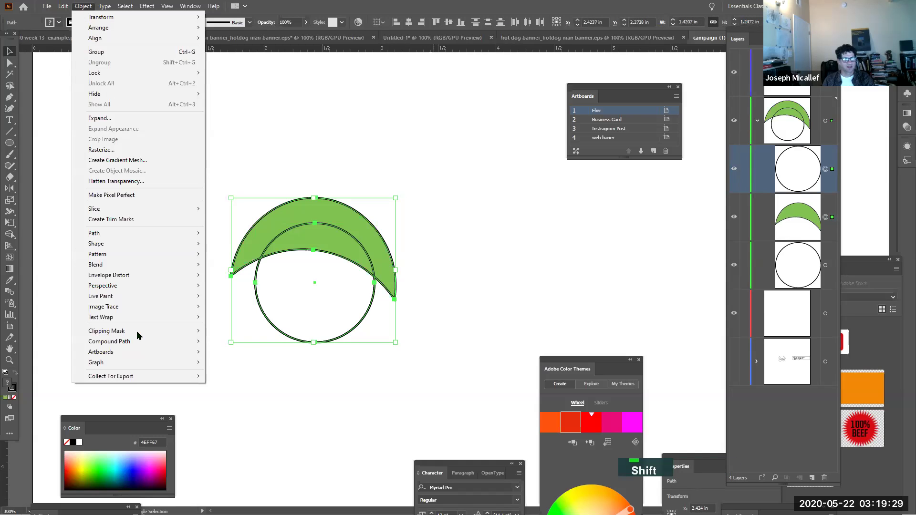
mouse_move(144, 331)
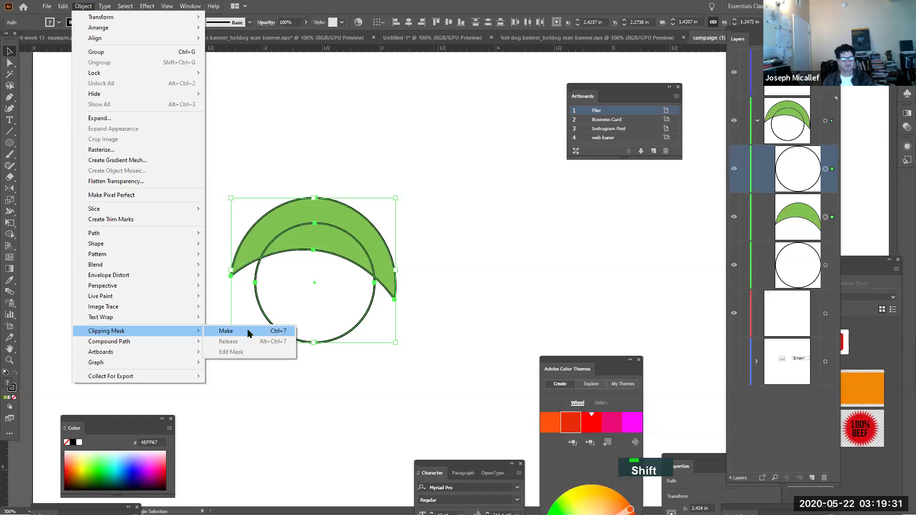
click(283, 333)
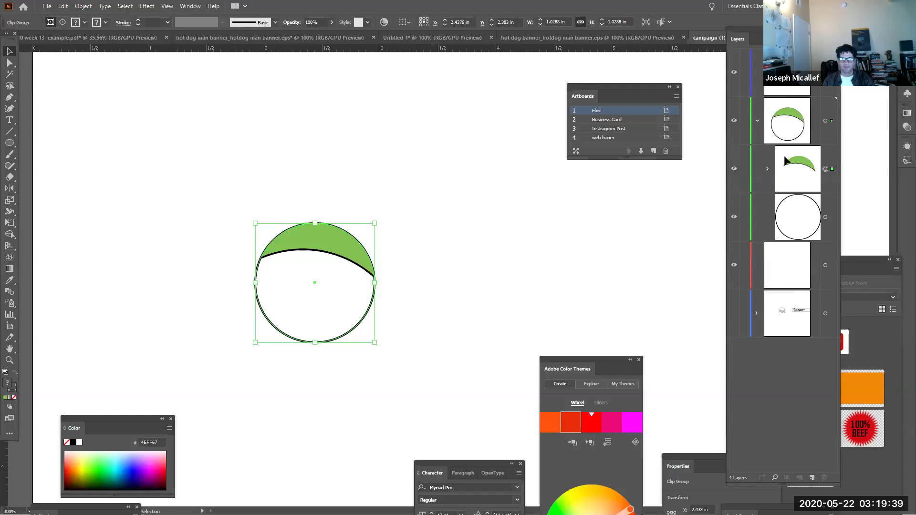
drag(365, 267, 419, 342)
key(ctrl+z)
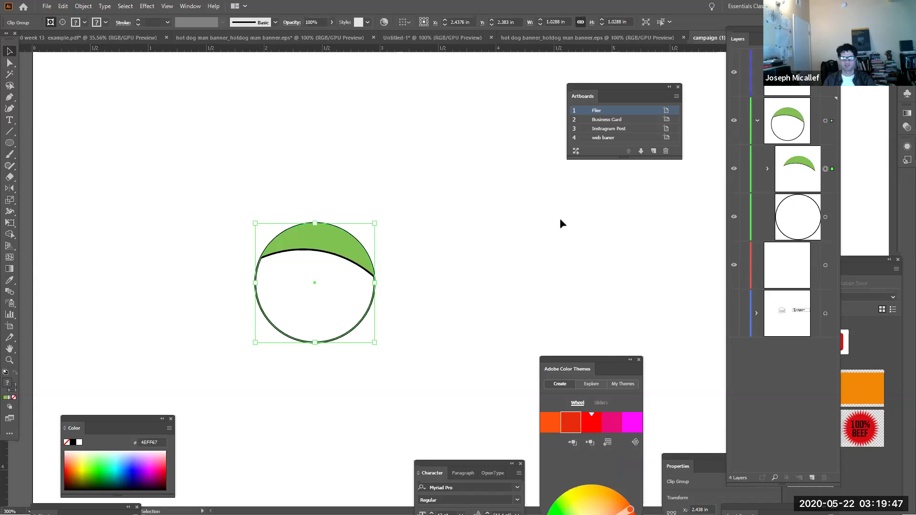
click(550, 232)
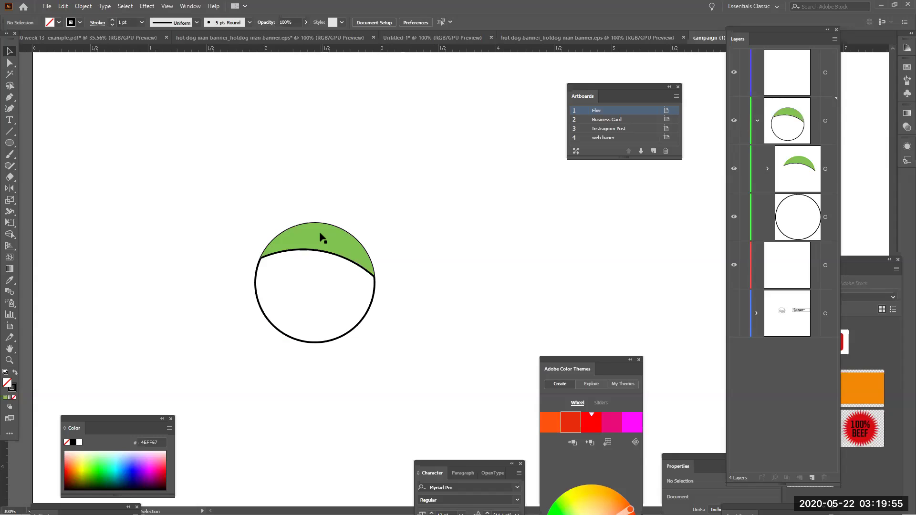
Draw a horizontal ellipse about 2.29 by 1.03 in to the right of the eye
key(space)
drag(351, 242, 176, 160)
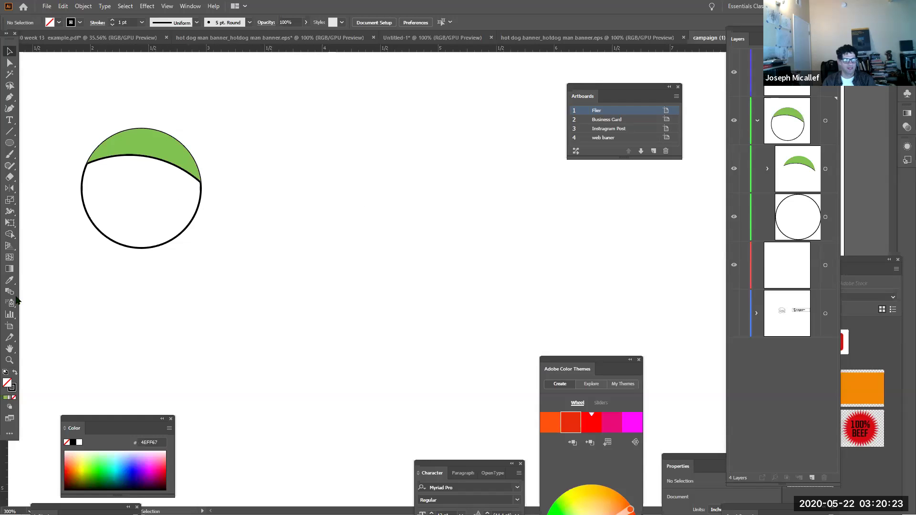
click(8, 144)
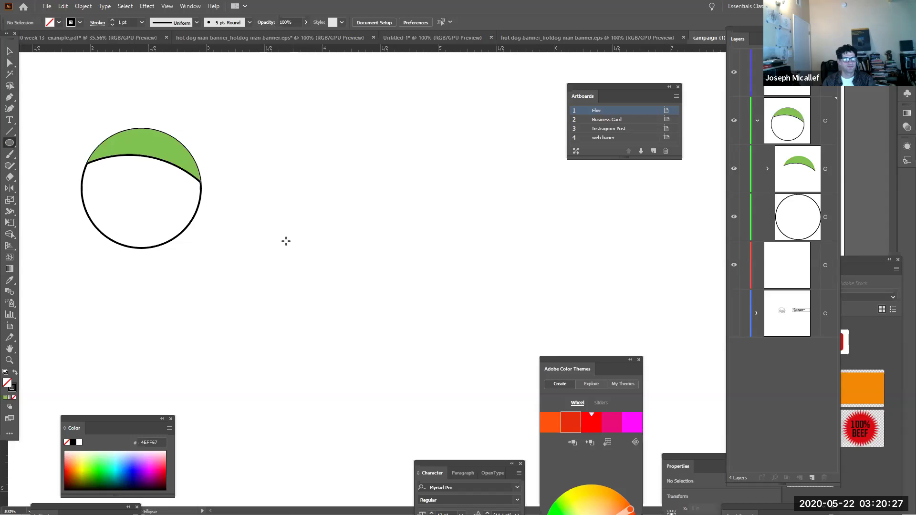
drag(329, 209, 596, 328)
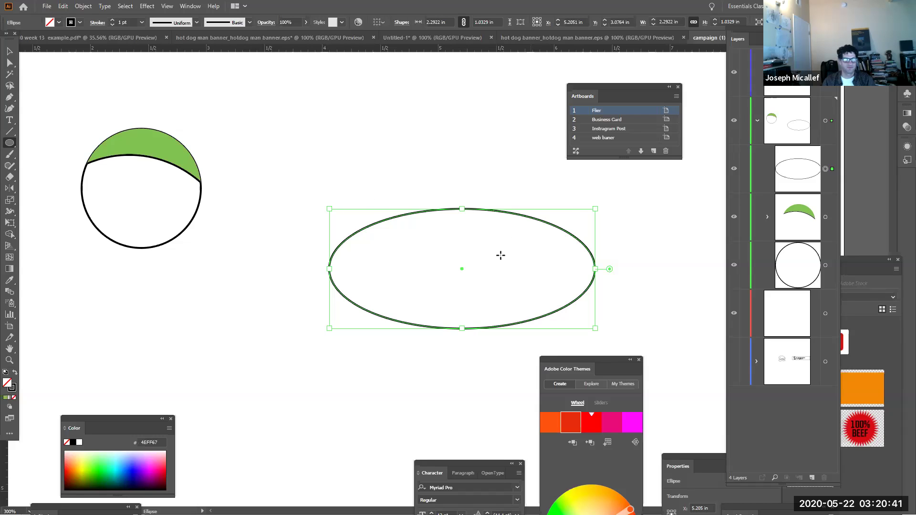
Draw a nine-pointed star about 2.15 by 2.13 in that overlaps the upper part of the ellipse
drag(9, 146, 43, 187)
drag(422, 174, 542, 275)
key(Up)
key(Up)
key(Up)
key(Up)
key(space)
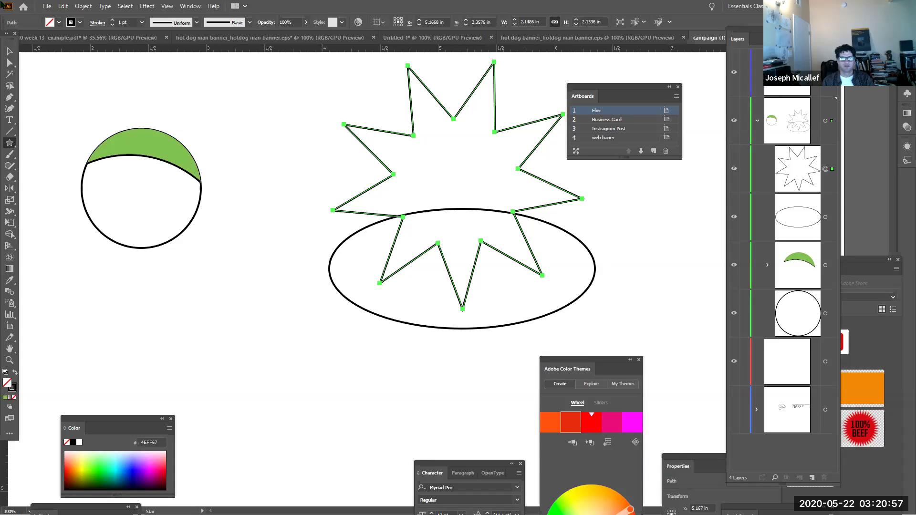
Duplicate the ellipse in the layer stack and move the copy above the star
click(9, 51)
click(451, 355)
click(406, 324)
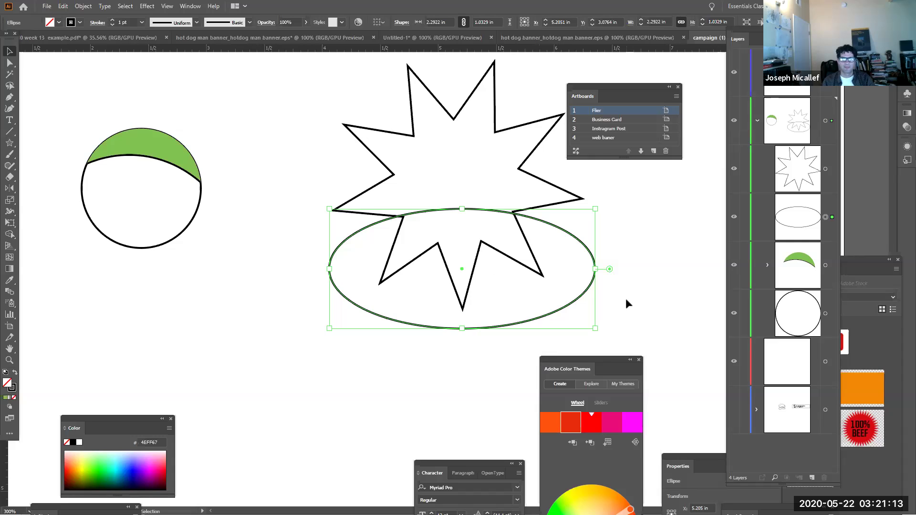
click(581, 298)
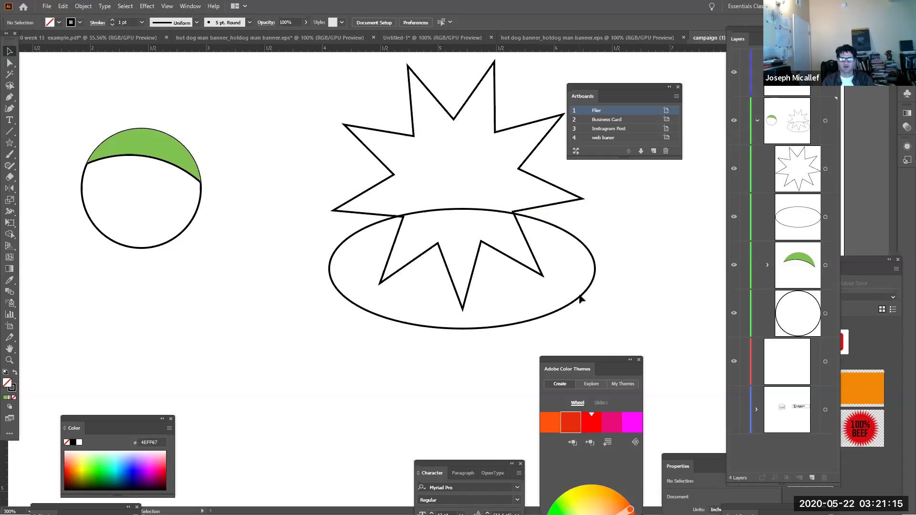
click(582, 300)
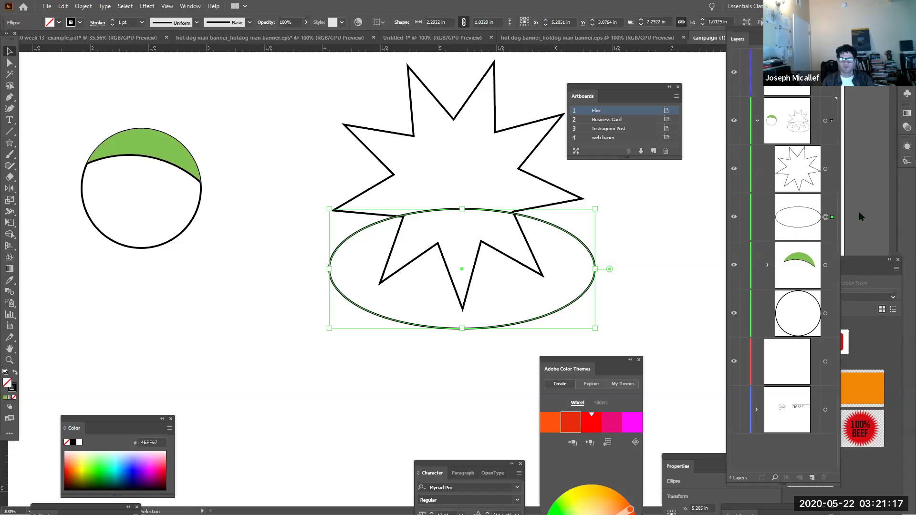
click(801, 223)
drag(802, 222, 819, 470)
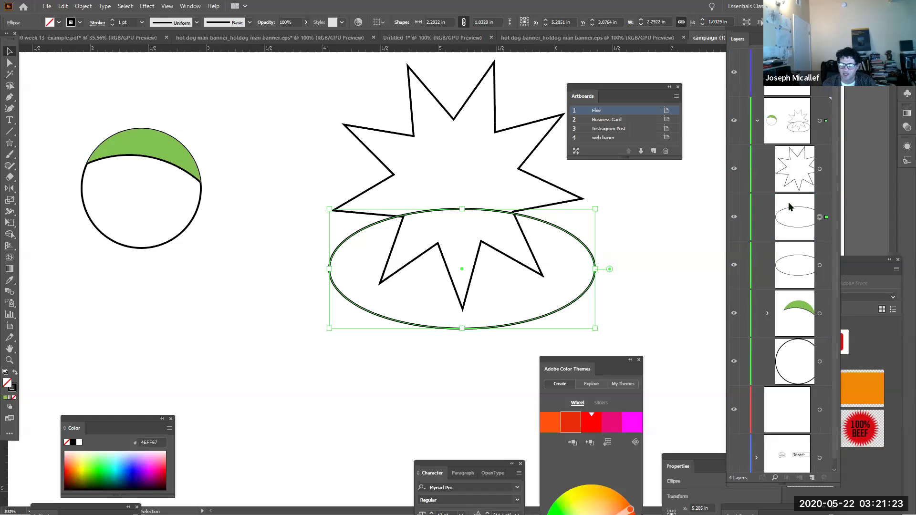
drag(791, 209, 796, 148)
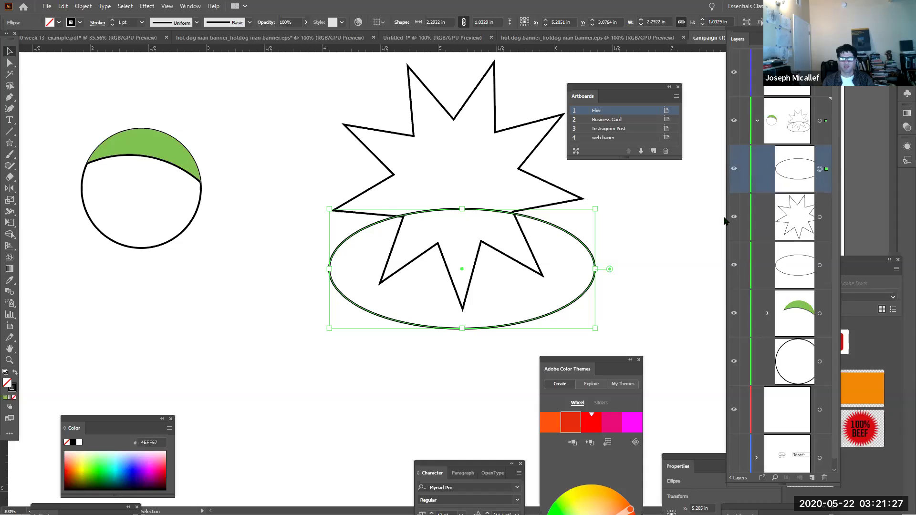
Make a clipping mask from the top ellipse copy and the star
click(706, 214)
click(821, 169)
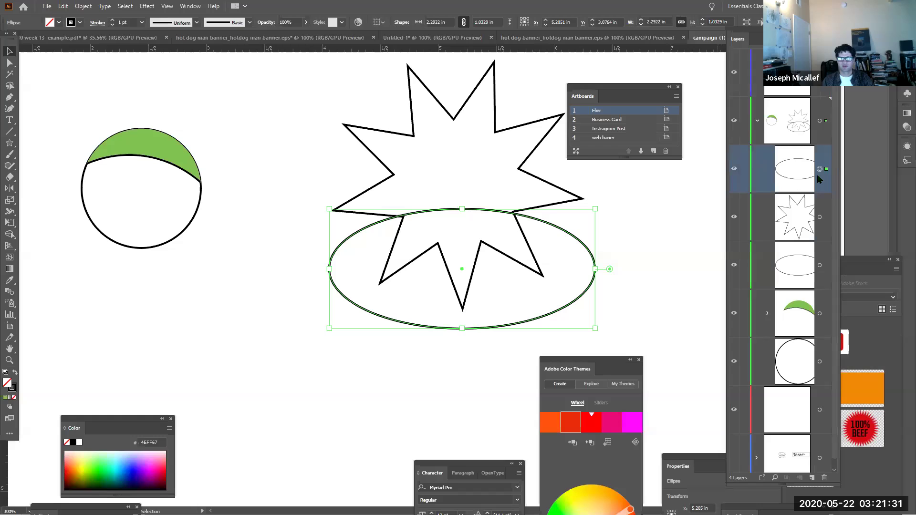
shift+click(820, 217)
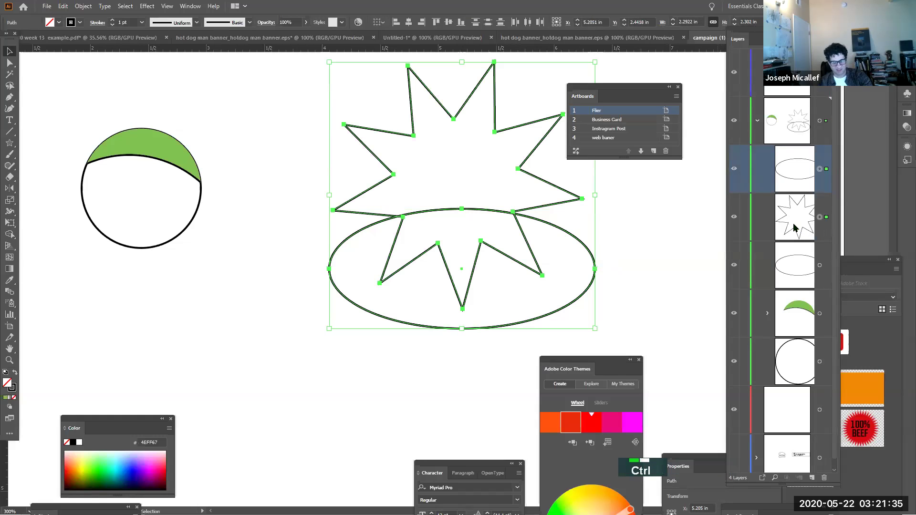
key(ctrl+7)
click(637, 216)
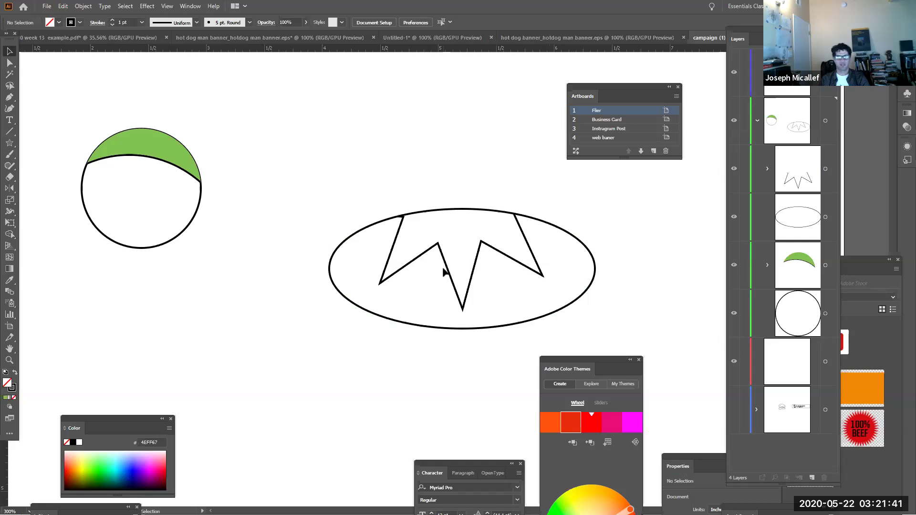
Undo the star's clipping mask and the steps before it, back to the single ellipse without the star
key(ctrl)
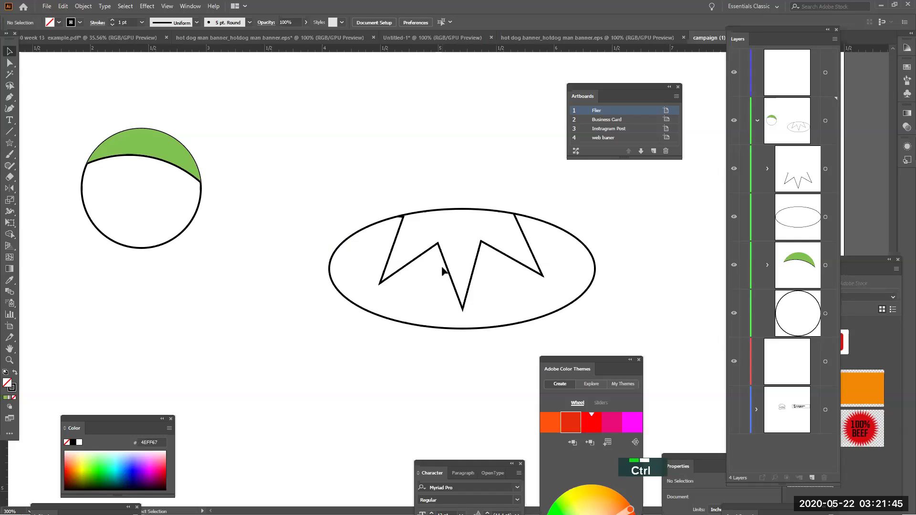
key(ctrl+z)
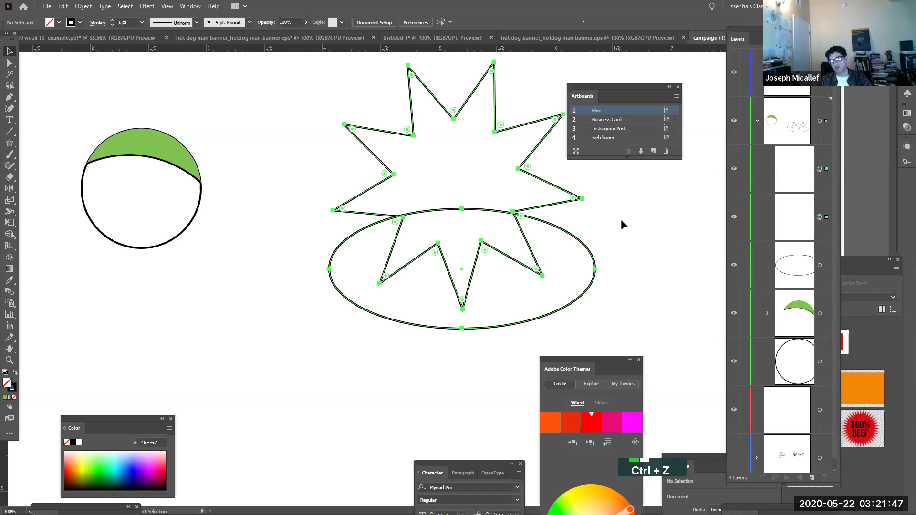
key(ctrl+z)
key(ctrl+z)
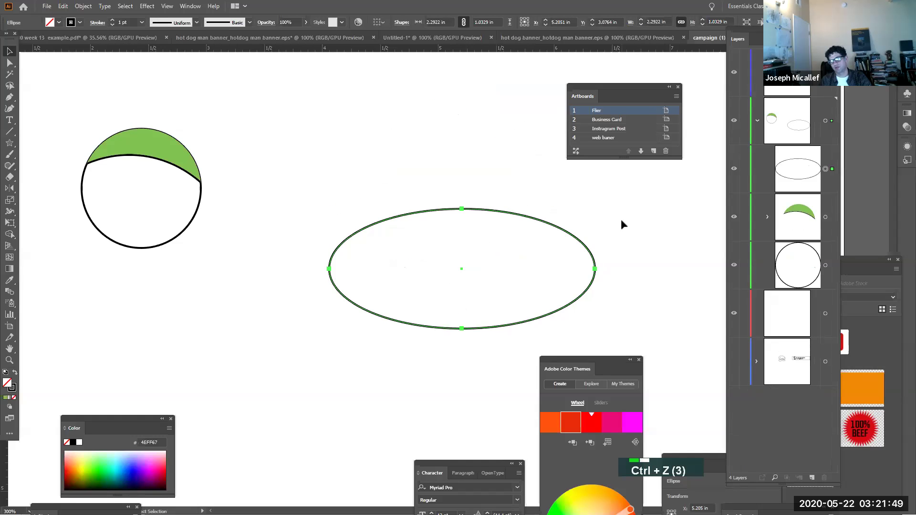
Restore the undone star, duplicate the ellipse in place and move the copy above the star in the layer stack
key(ctrl+shift+z)
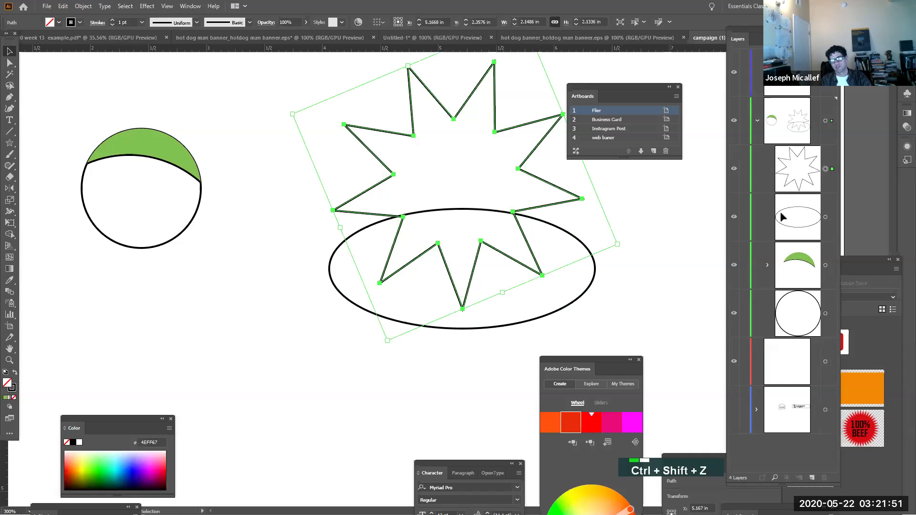
click(801, 216)
click(826, 217)
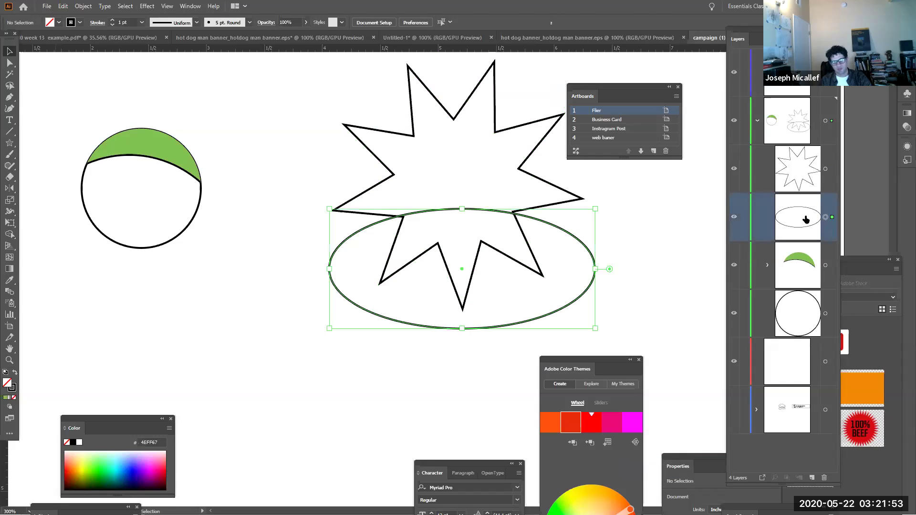
key(ctrl+c)
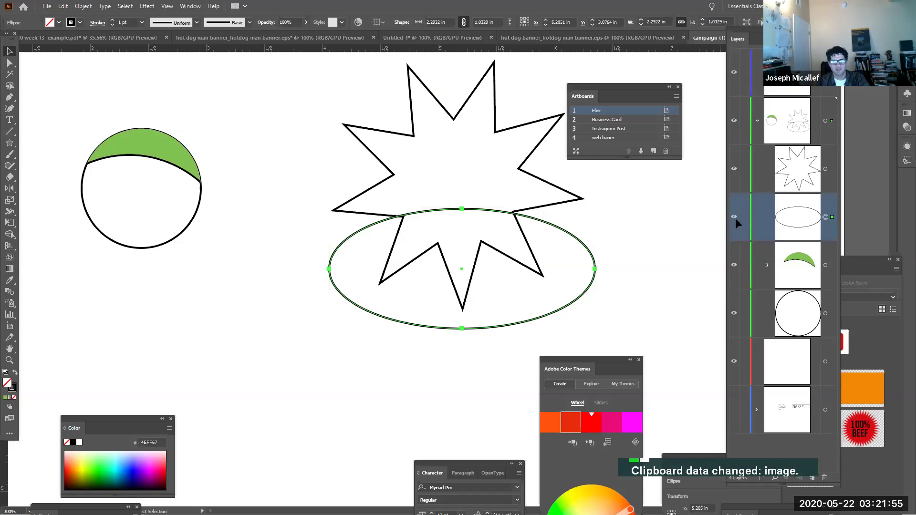
key(ctrl)
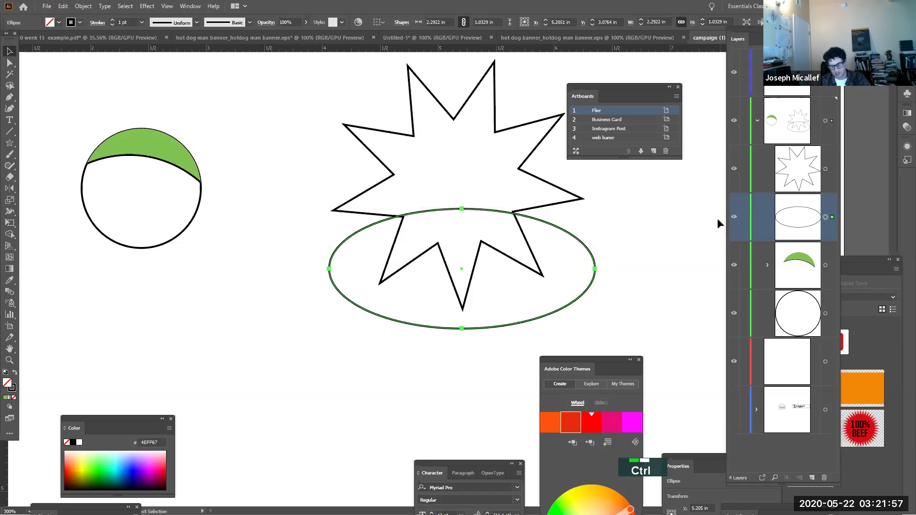
key(ctrl+f)
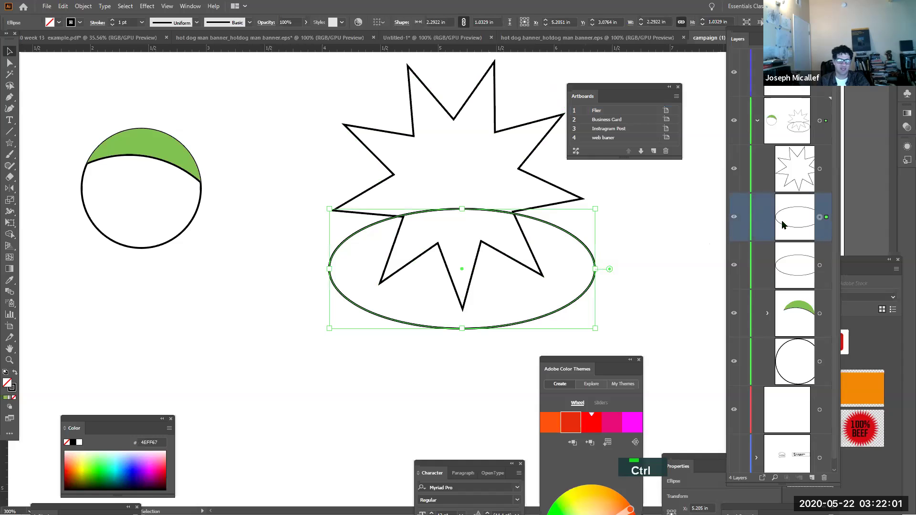
drag(784, 221, 791, 152)
drag(791, 153, 791, 153)
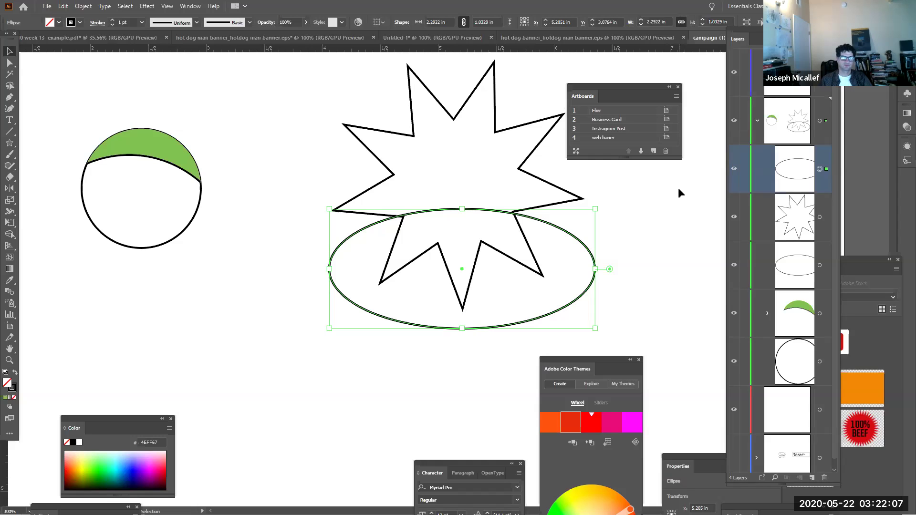
Make a clipping mask from the top ellipse copy and the star, leaving nothing selected
shift+click(820, 217)
key(ctrl)
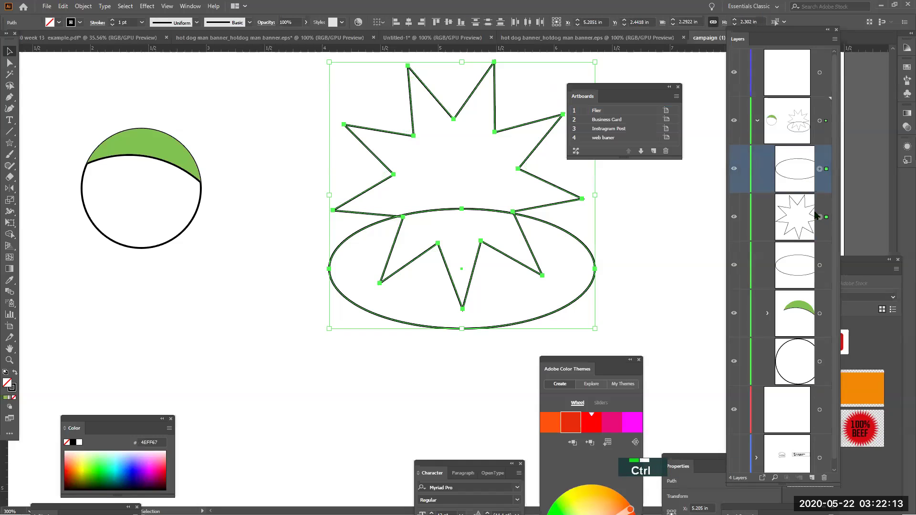
key(ctrl+7)
click(629, 205)
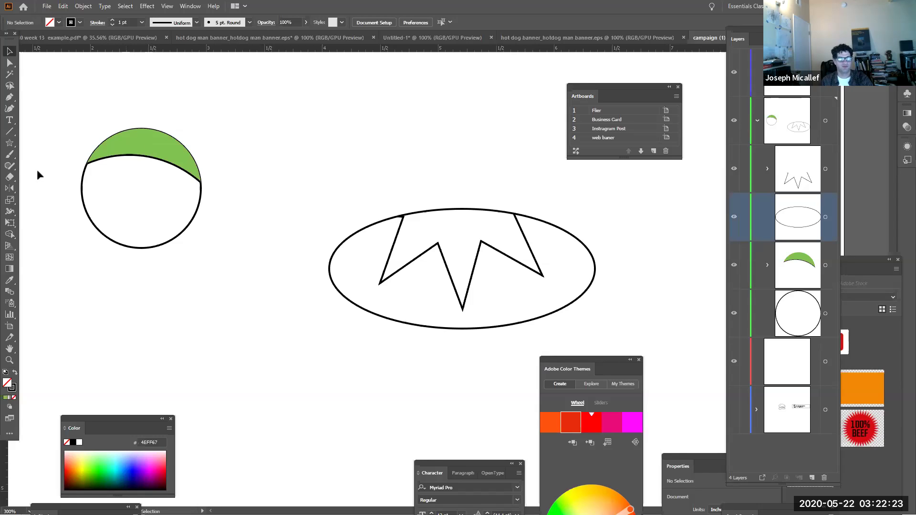
Cut the clipped star's outline with the Scissors tool near the tip of its lower-right spike
key(c)
key(c)
key(c)
key(c)
key(c)
key(c)
click(328, 252)
click(538, 271)
click(528, 270)
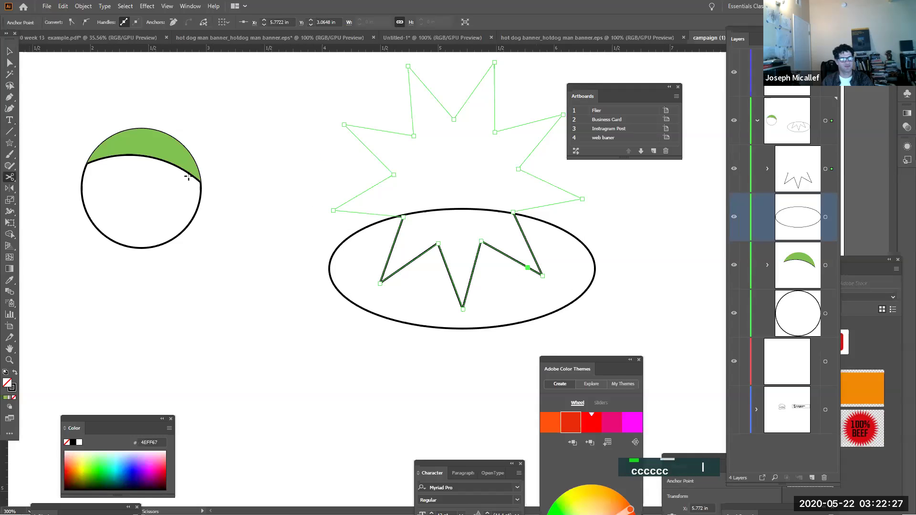
Draw two overlapping ellipses in the empty area below the star, the front one about 2.58 by 0.96 in and slightly higher
drag(283, 192, 258, 35)
click(9, 142)
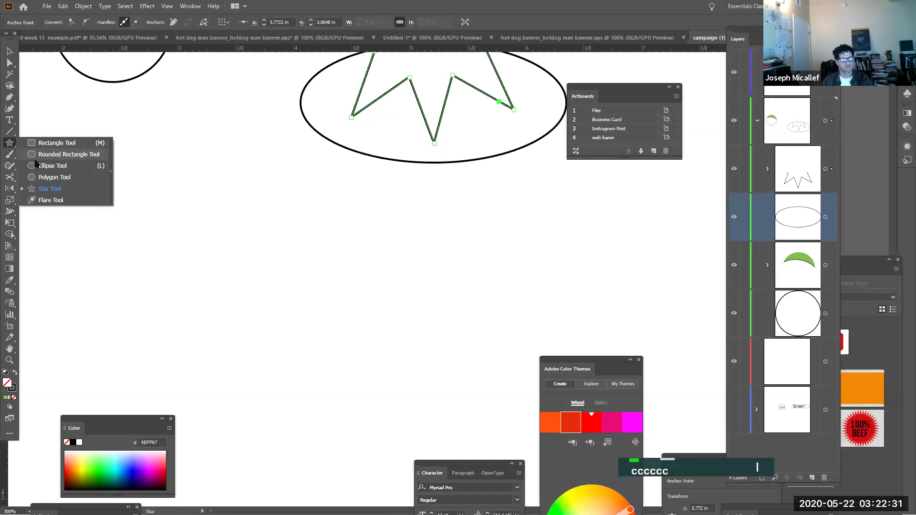
click(36, 165)
drag(177, 256, 431, 382)
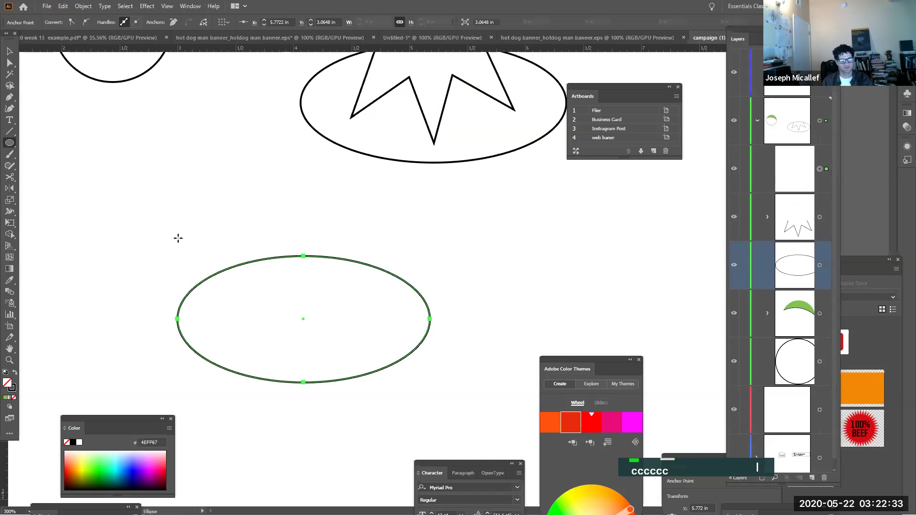
drag(155, 199, 445, 349)
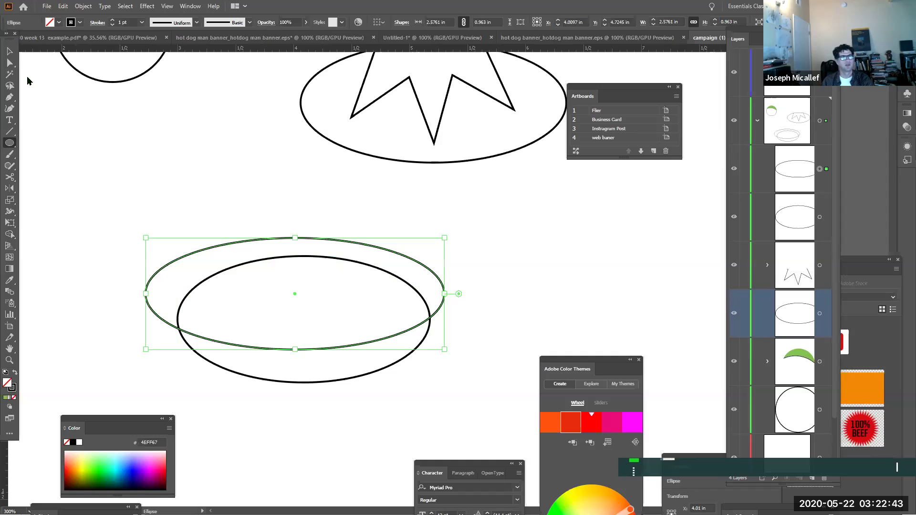
Subtract the front ellipse from the back one with the Pathfinder's Minus Front to form a smile-shaped crescent
click(11, 52)
drag(120, 223, 504, 417)
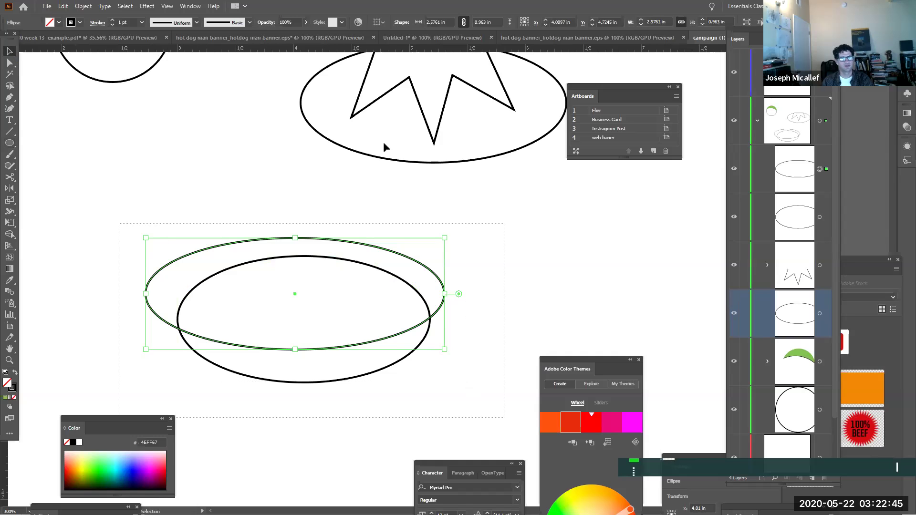
click(183, 6)
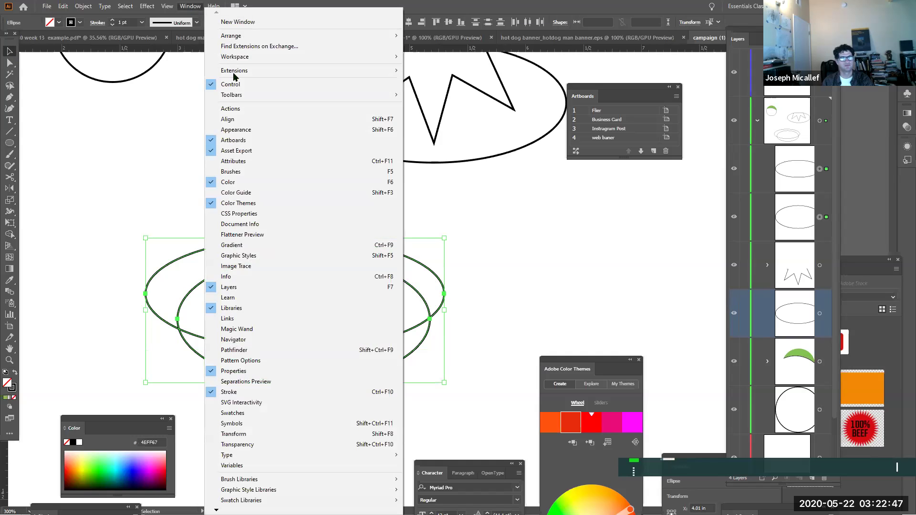
click(302, 352)
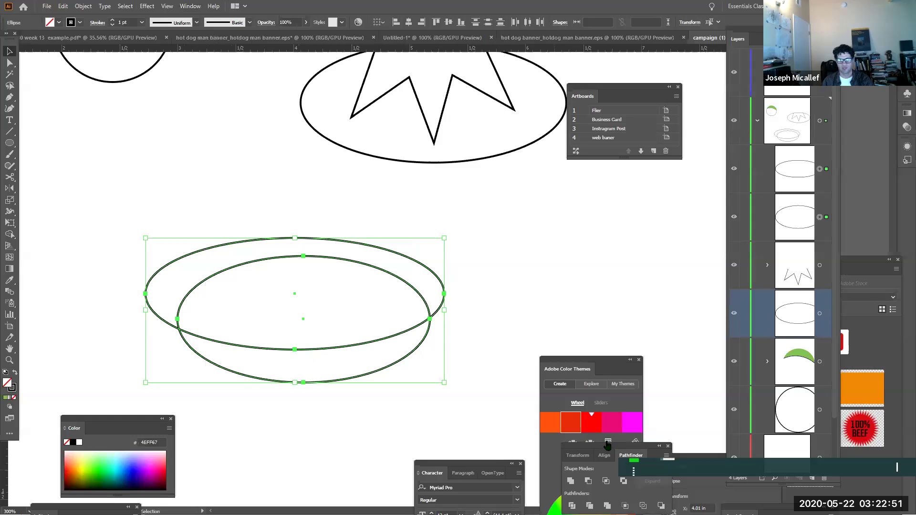
drag(600, 371, 582, 241)
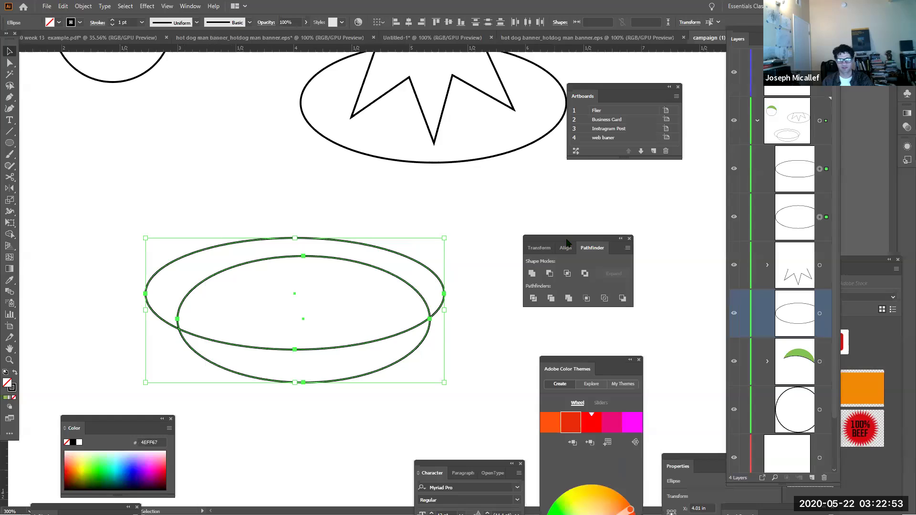
click(549, 274)
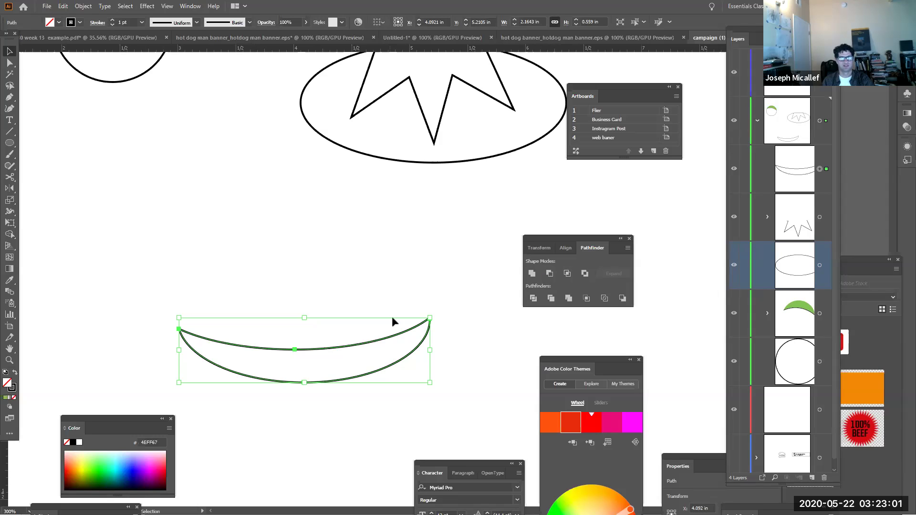
click(274, 267)
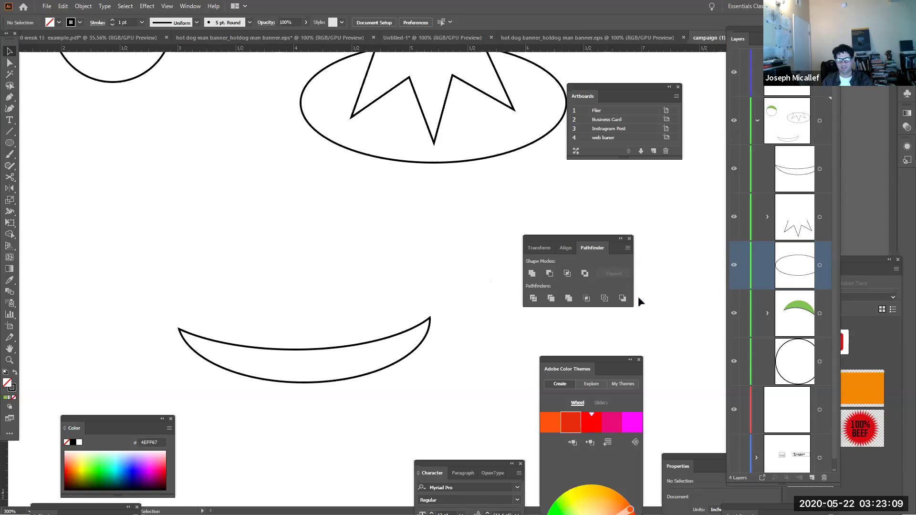
Draw a nearly vertical line about 0.69 in tall across the left end of the crescent
key(space)
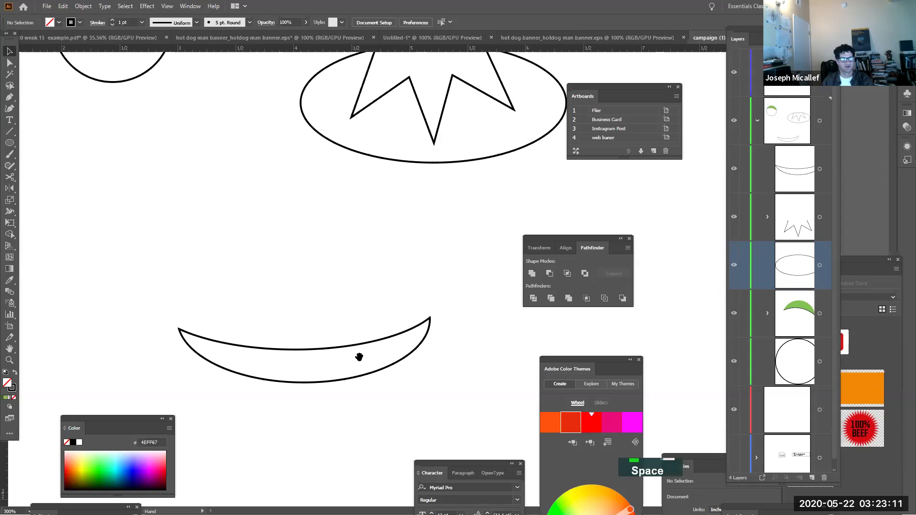
ctrl+click(364, 354)
drag(380, 341, 235, 300)
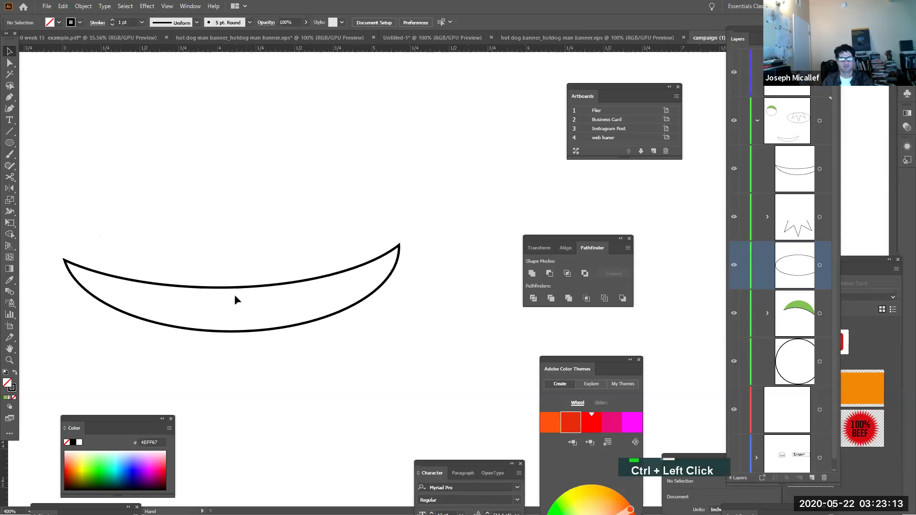
click(12, 133)
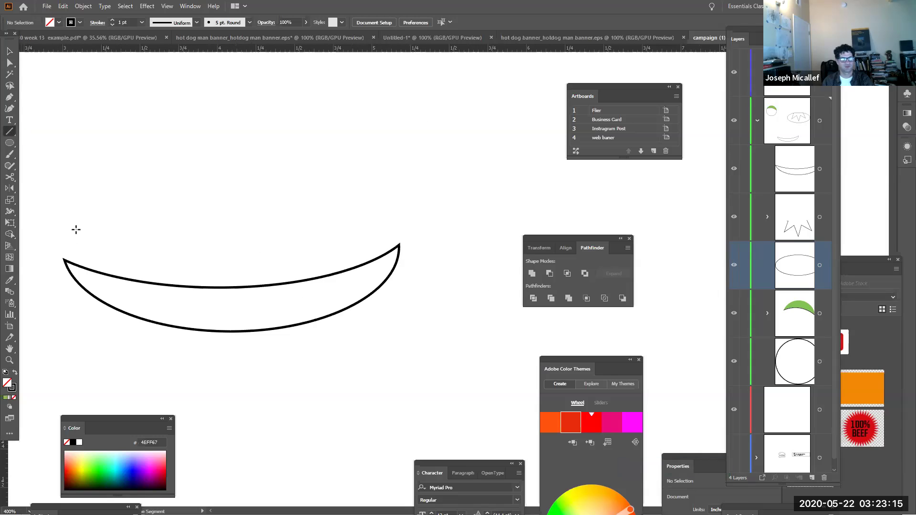
drag(93, 237, 96, 343)
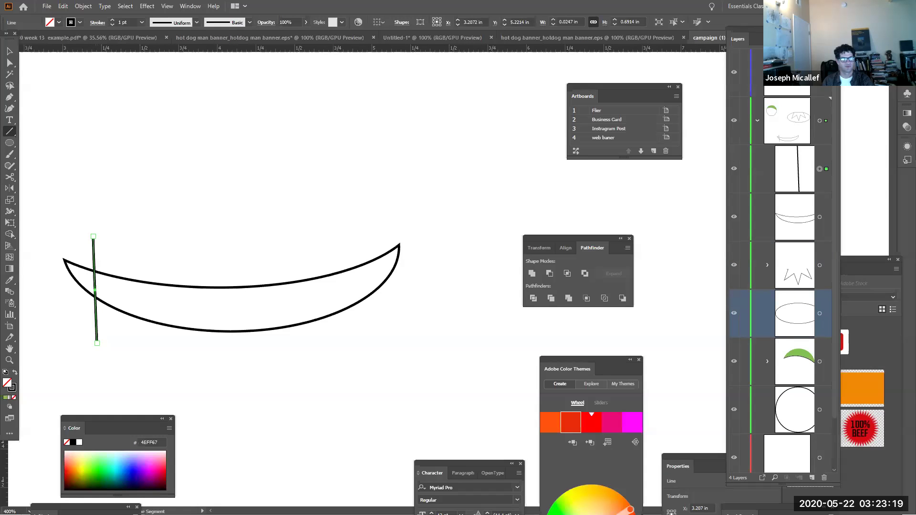
Copy the vertical line about 0.34 in to the right and repeat the copy until six evenly spaced lines cross the crescent
click(11, 51)
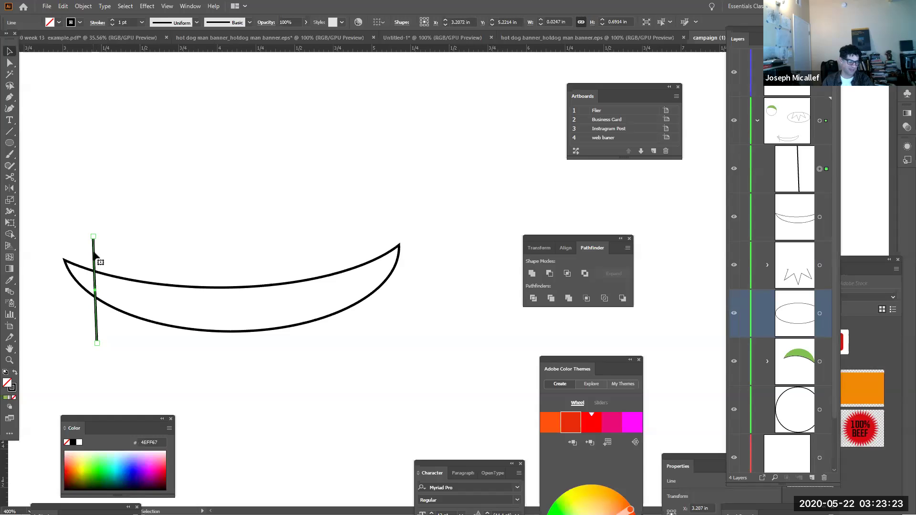
drag(95, 256, 145, 262)
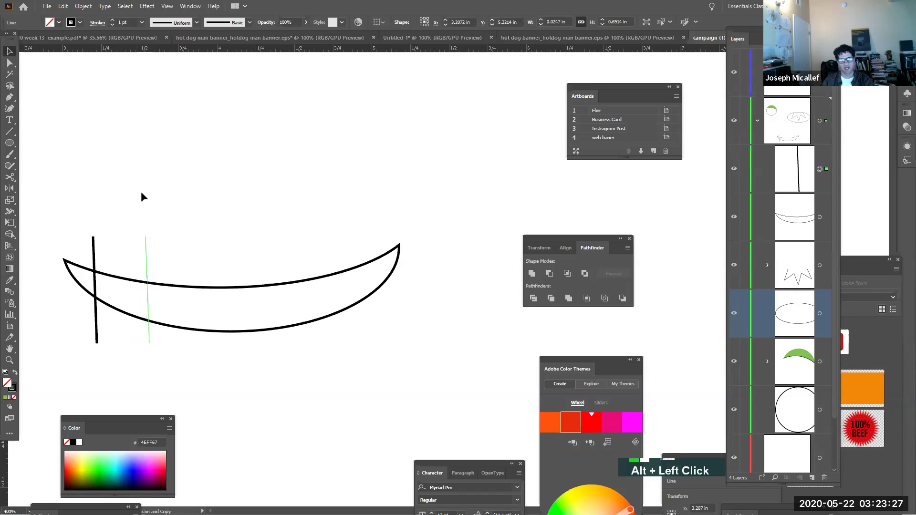
key(ctrl+d)
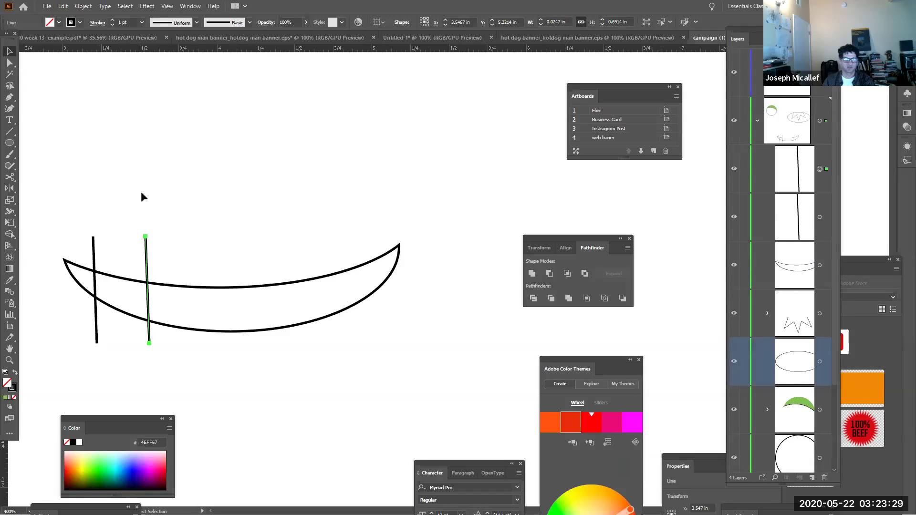
key(ctrl+d)
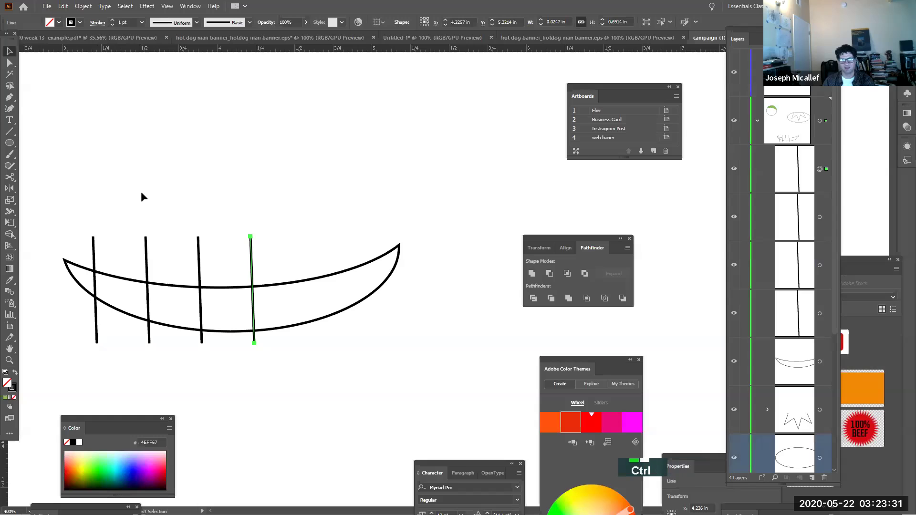
key(ctrl+d)
key(ctrl+d)
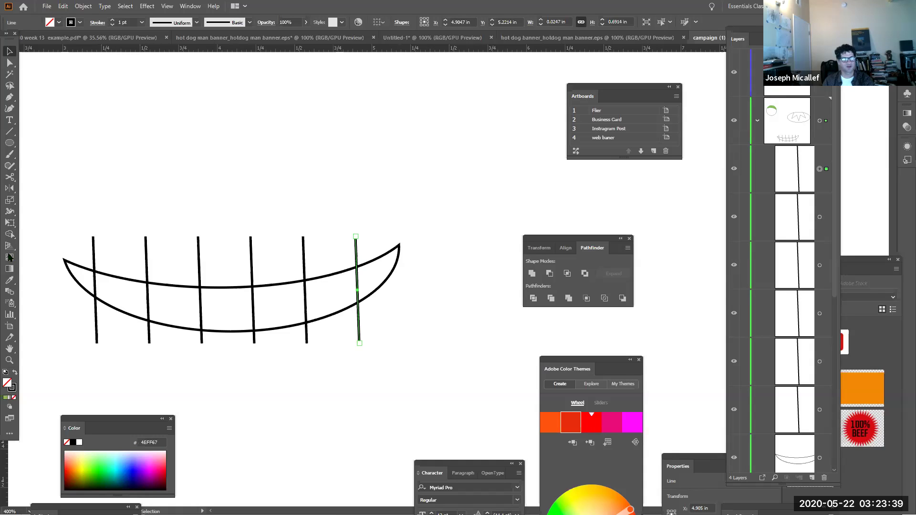
Draw an open curve about 2.52 by 0.51 in lengthwise through the middle of the crescent with the Curvature tool
click(9, 109)
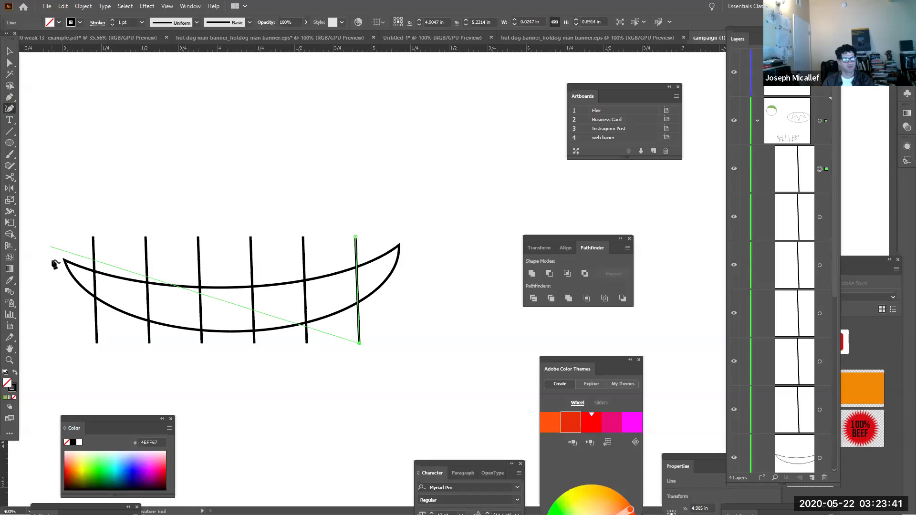
key(Escape)
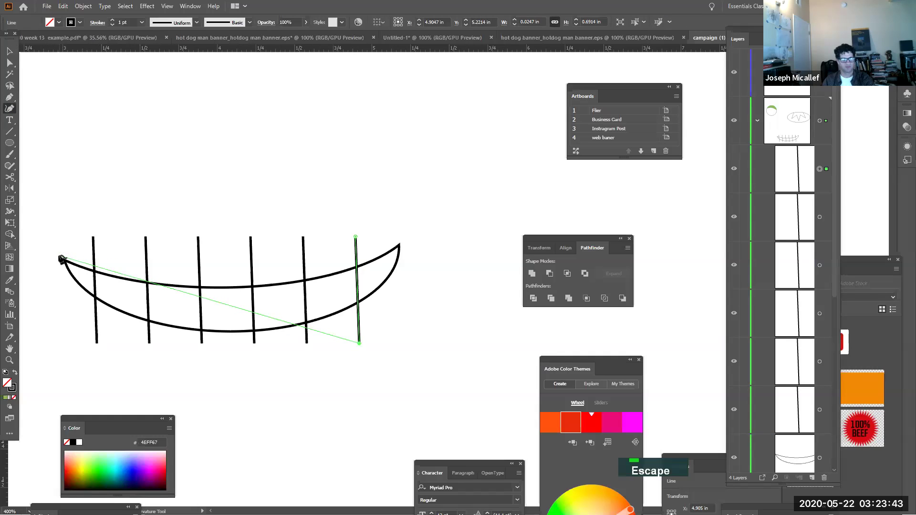
click(42, 249)
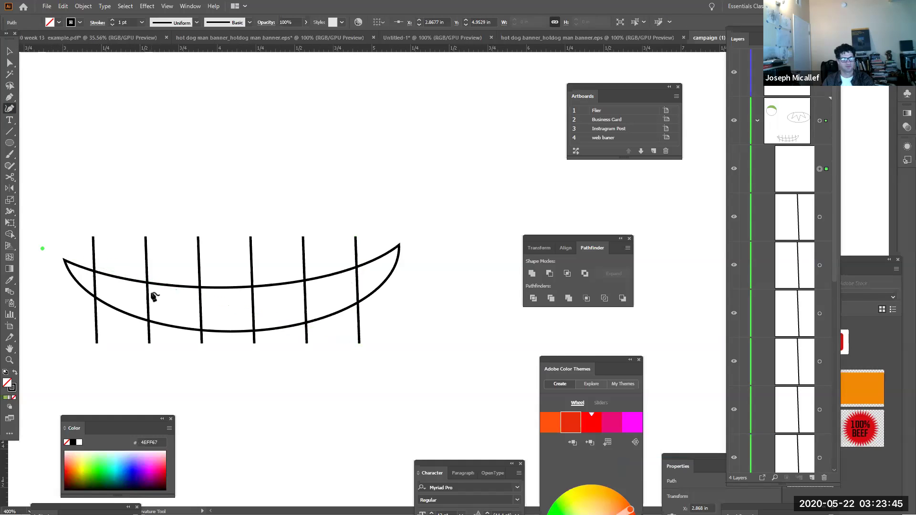
click(227, 309)
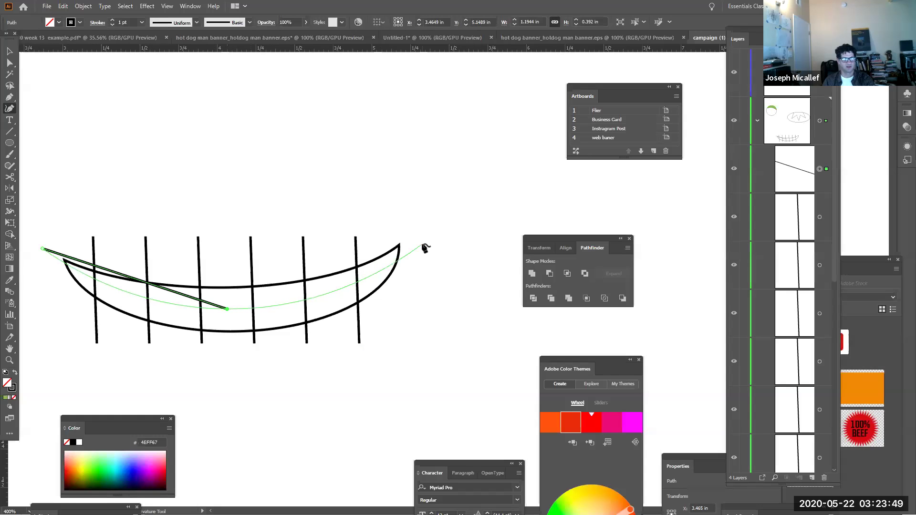
click(432, 230)
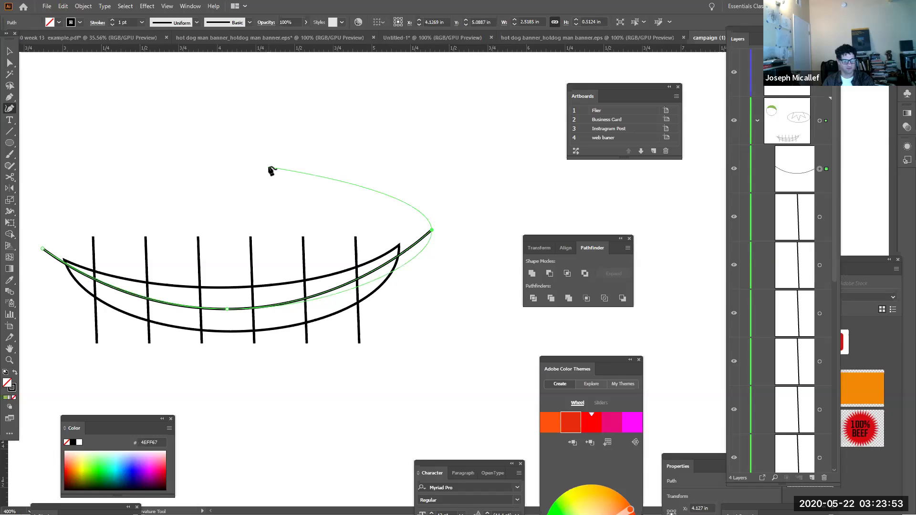
key(Escape)
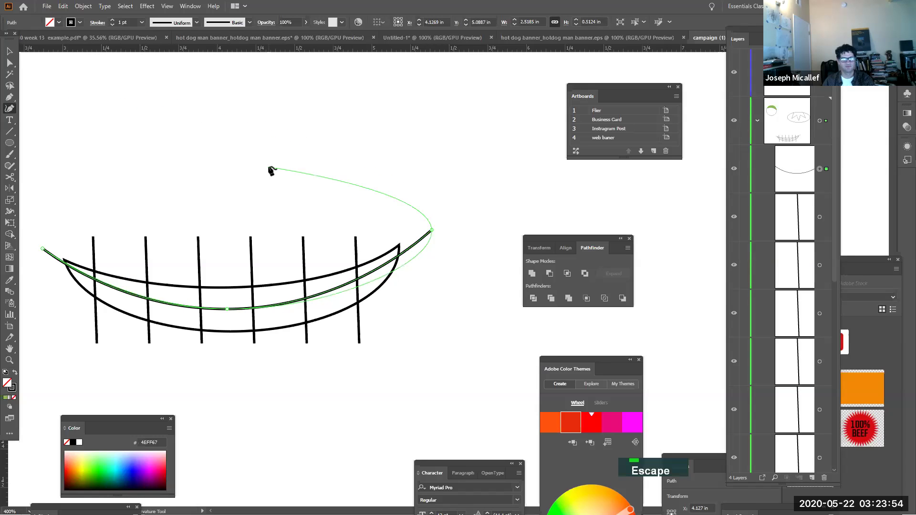
click(10, 51)
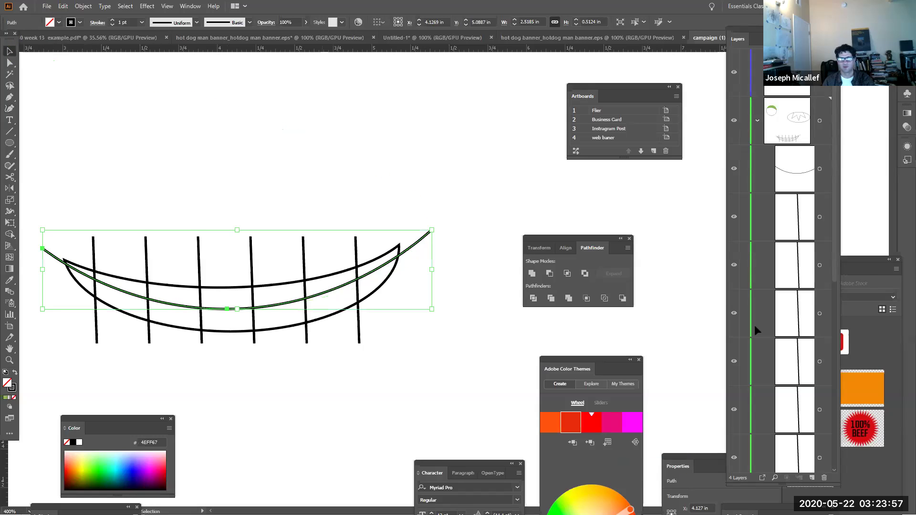
key(ctrl+shift+a)
click(820, 170)
scroll(815, 314, down, 5)
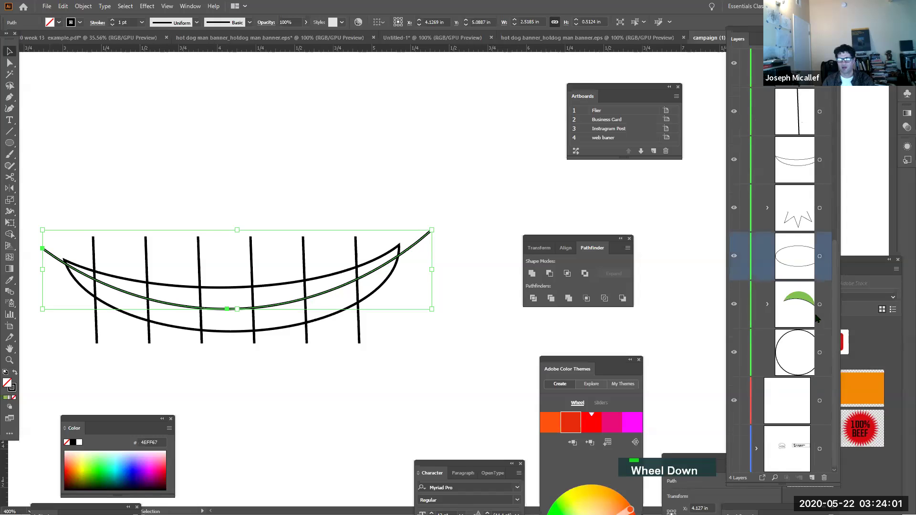
scroll(815, 313, up, 3)
scroll(455, 334, down, 1)
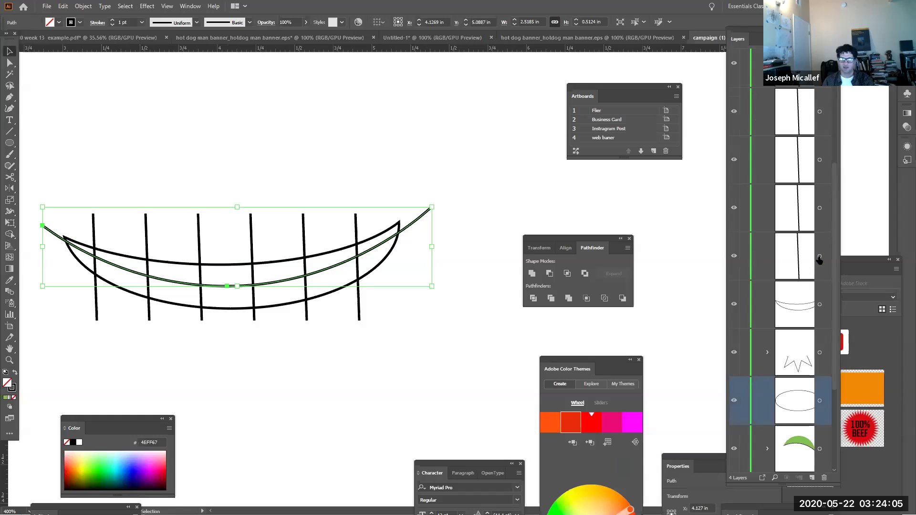
click(820, 256)
scroll(789, 247, up, 4)
key(Caps_Lock)
key(Caps_Lock)
key(Caps_Lock)
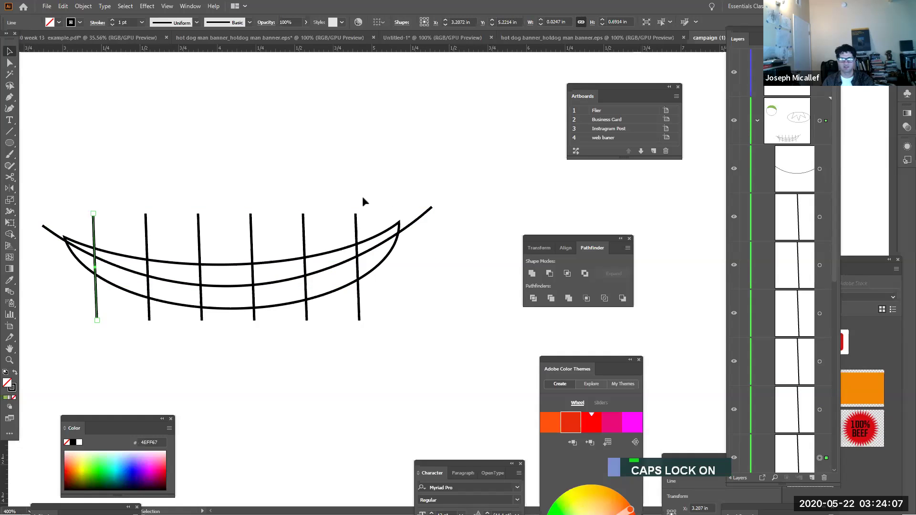
click(820, 219)
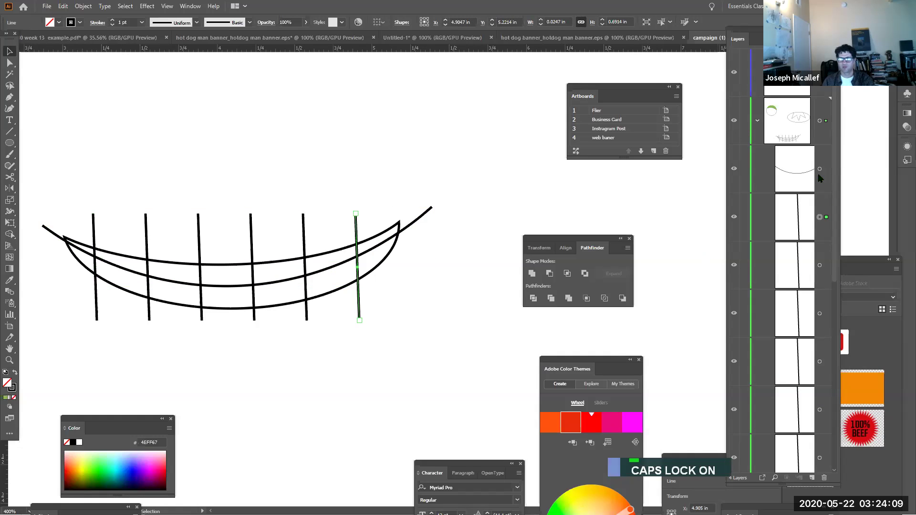
click(820, 169)
click(821, 218)
Combine the middle curve and the six vertical tooth lines into one compound path
click(820, 265)
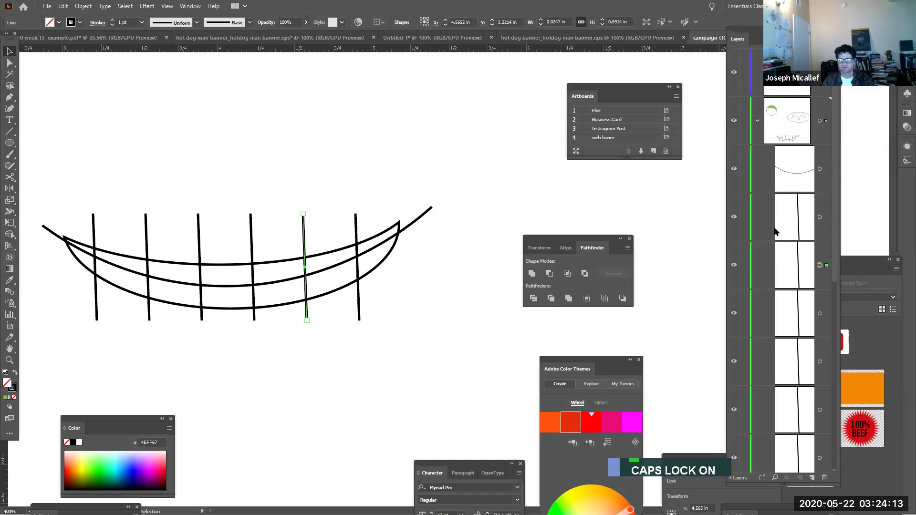
click(800, 188)
key(Caps_Lock)
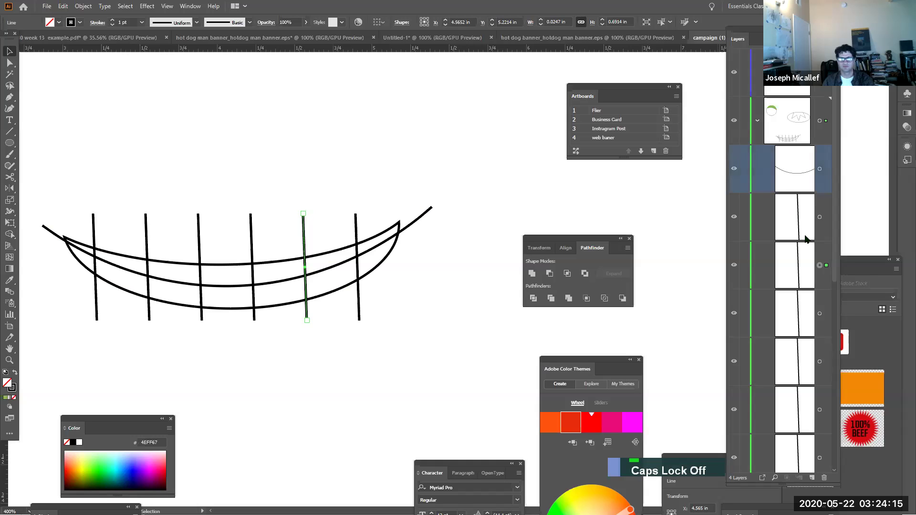
key(Caps_Lock)
key(Caps_Lock)
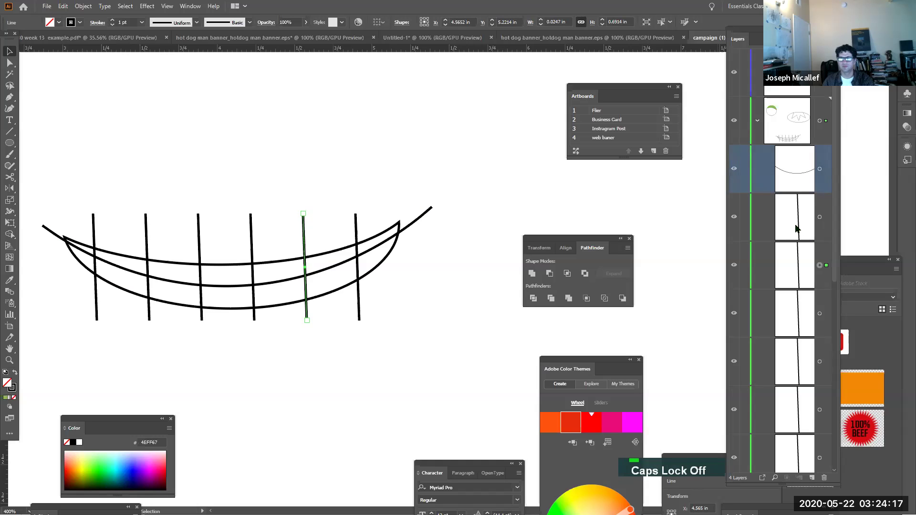
shift+click(800, 262)
shift+click(796, 299)
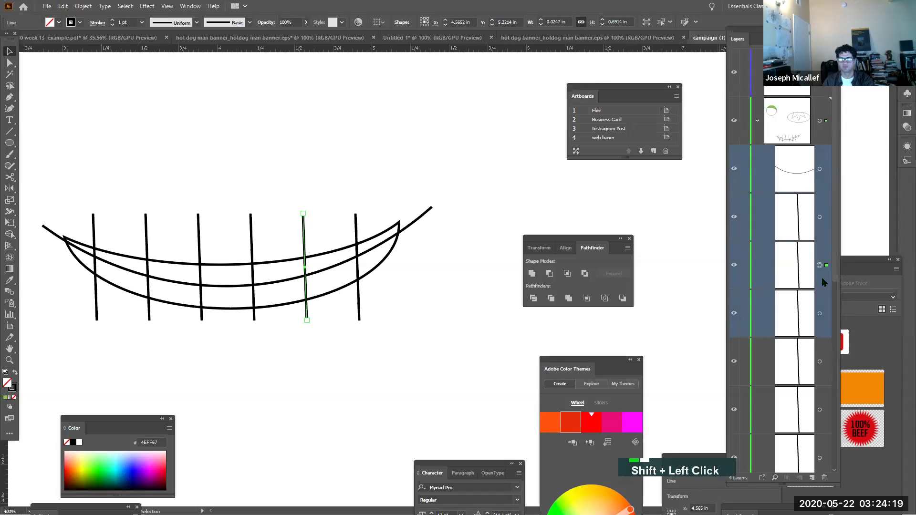
shift+click(820, 169)
shift+click(820, 217)
shift+click(820, 313)
shift+click(820, 362)
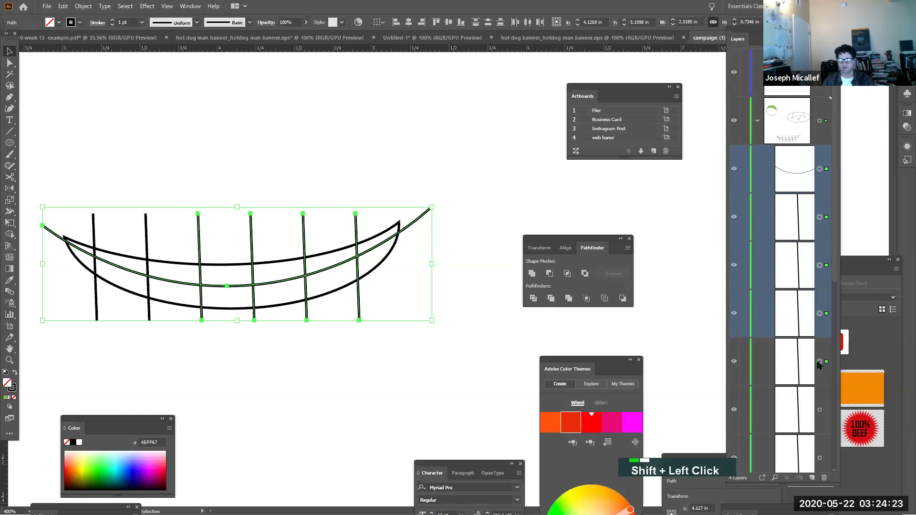
scroll(825, 299, down, 5)
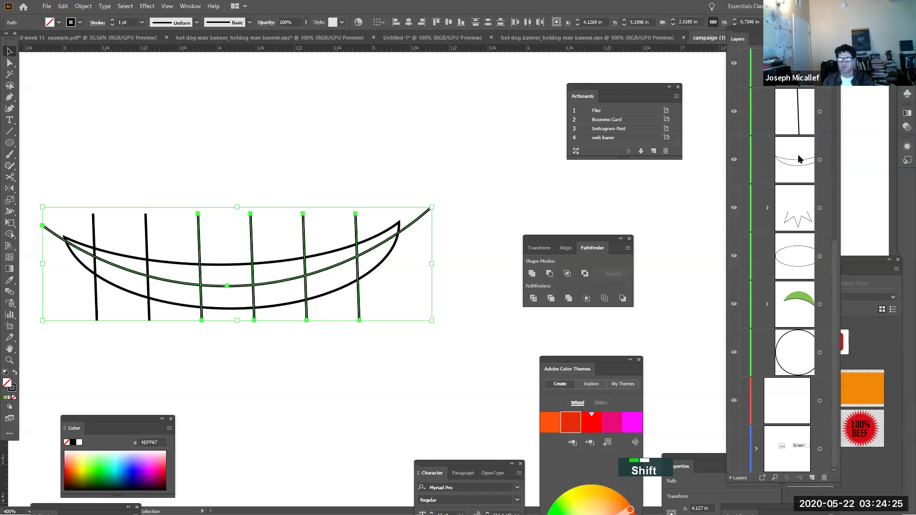
shift+click(820, 113)
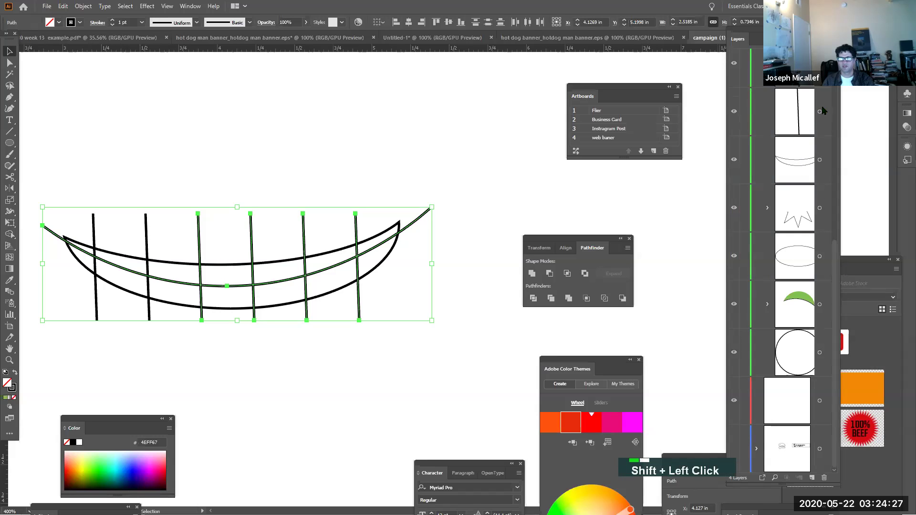
shift+click(820, 113)
shift+click(820, 112)
scroll(835, 239, up, 3)
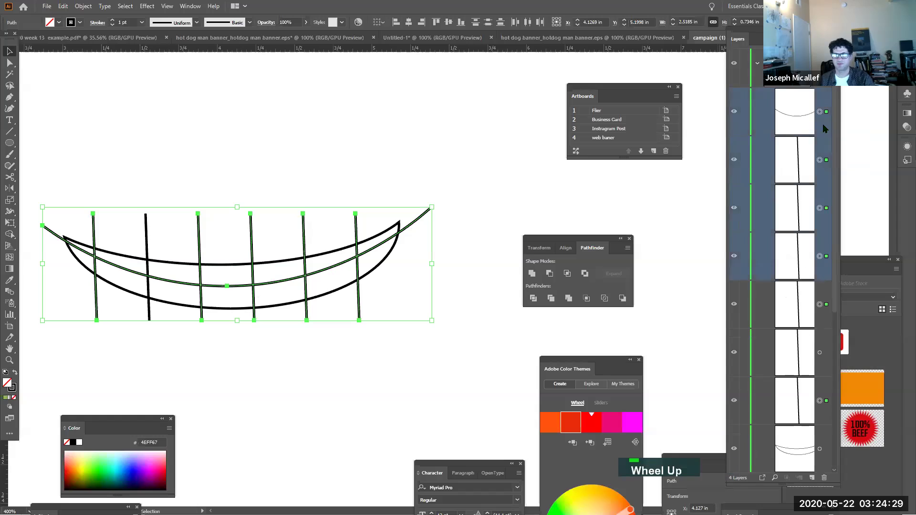
shift+click(820, 353)
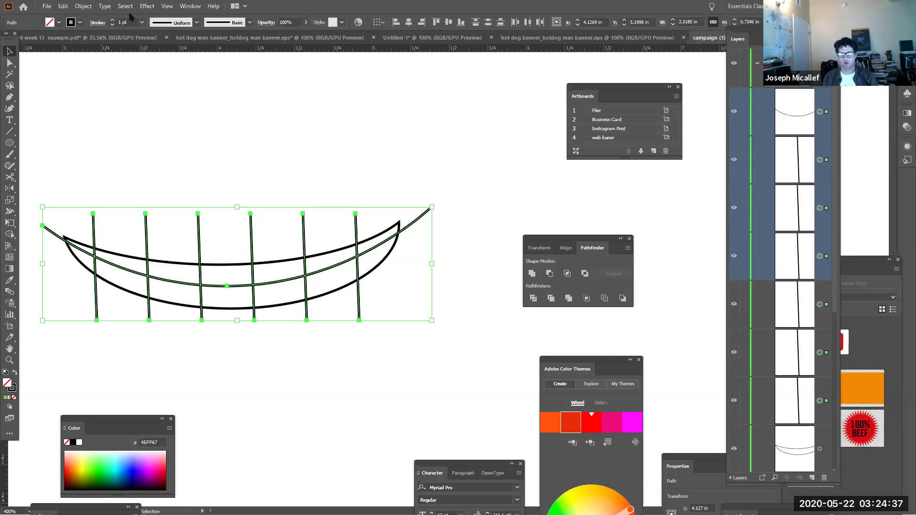
click(83, 7)
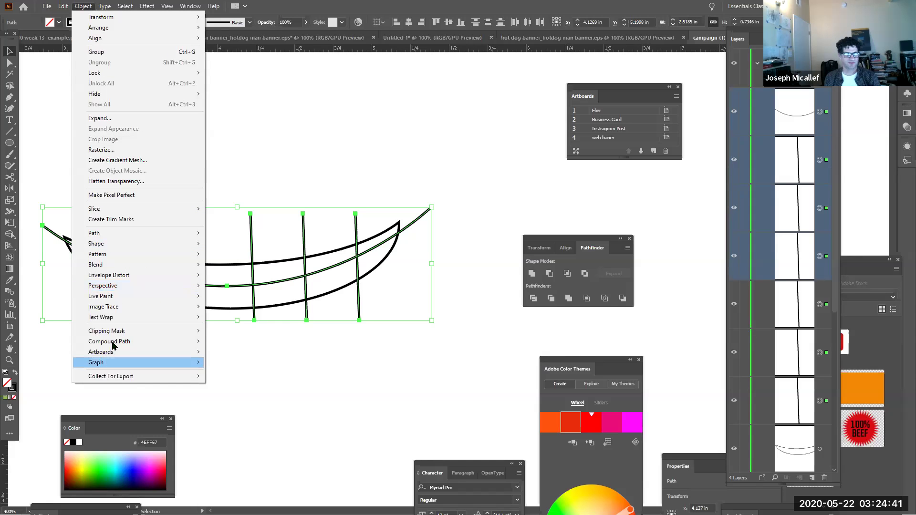
mouse_move(180, 342)
click(238, 342)
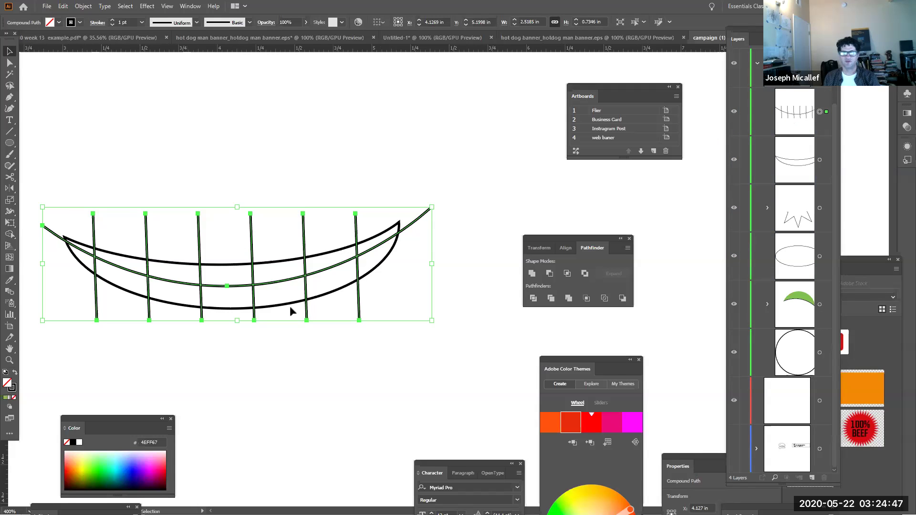
Duplicate the mouth crescent and place the copy above the compound path in the stacking order
click(805, 159)
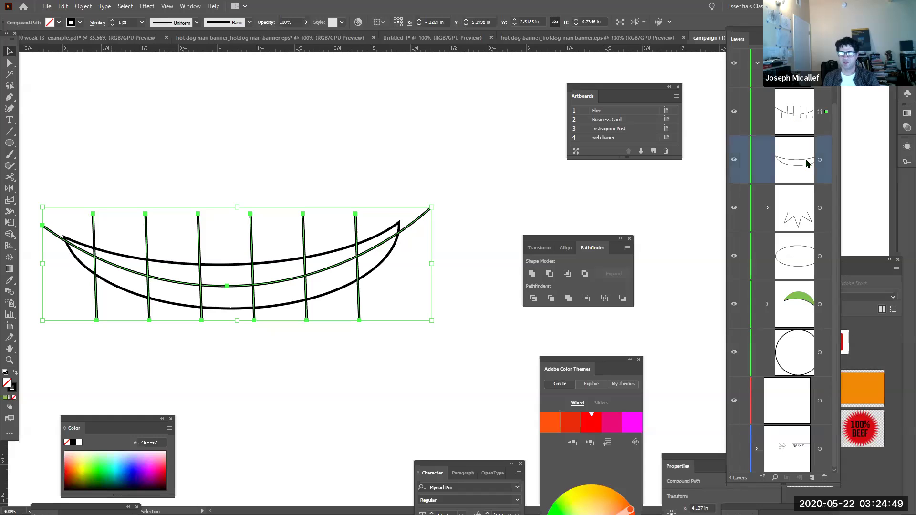
drag(799, 169, 813, 478)
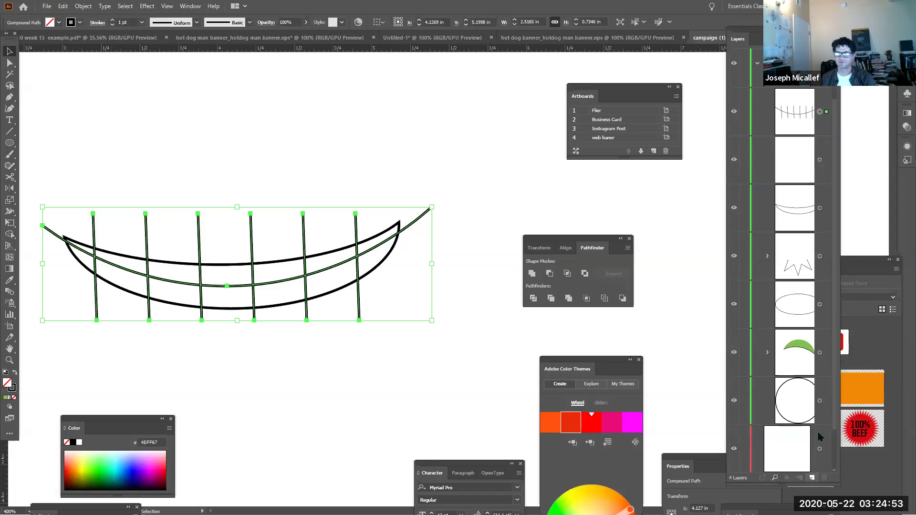
click(789, 172)
drag(789, 172, 793, 93)
Clip the compound tooth lines with the crescent copy as the mask, and hide the original crescent
click(820, 113)
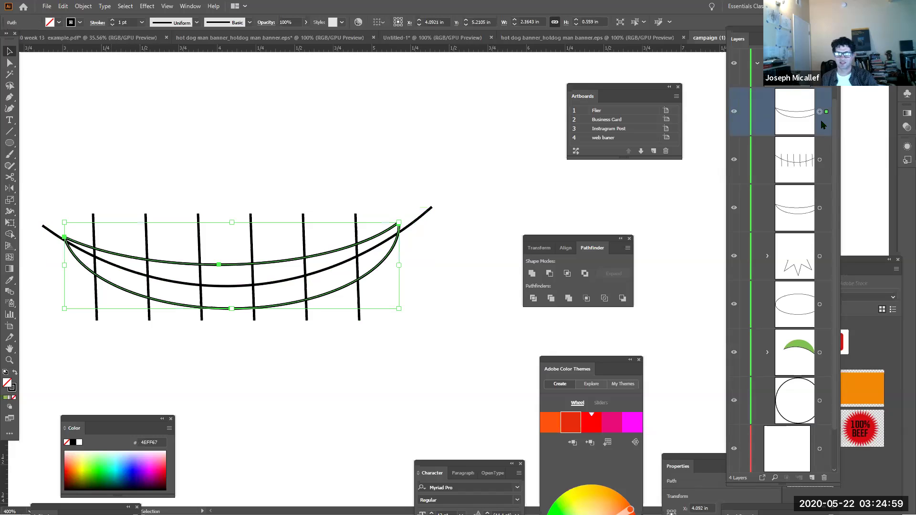
shift+click(820, 160)
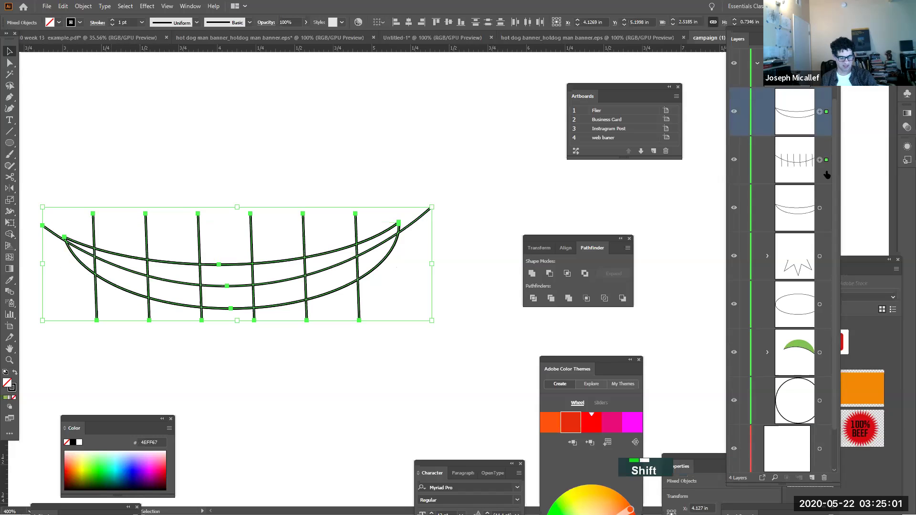
key(ctrl+7)
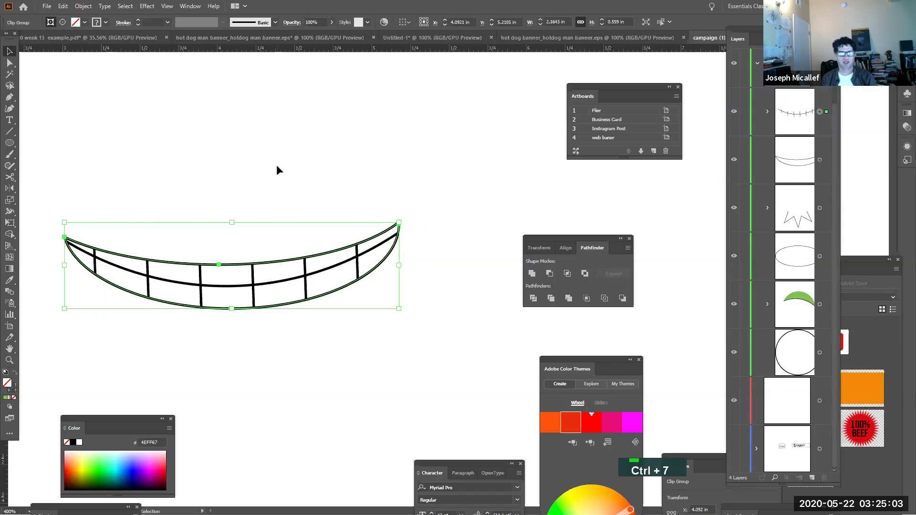
click(61, 220)
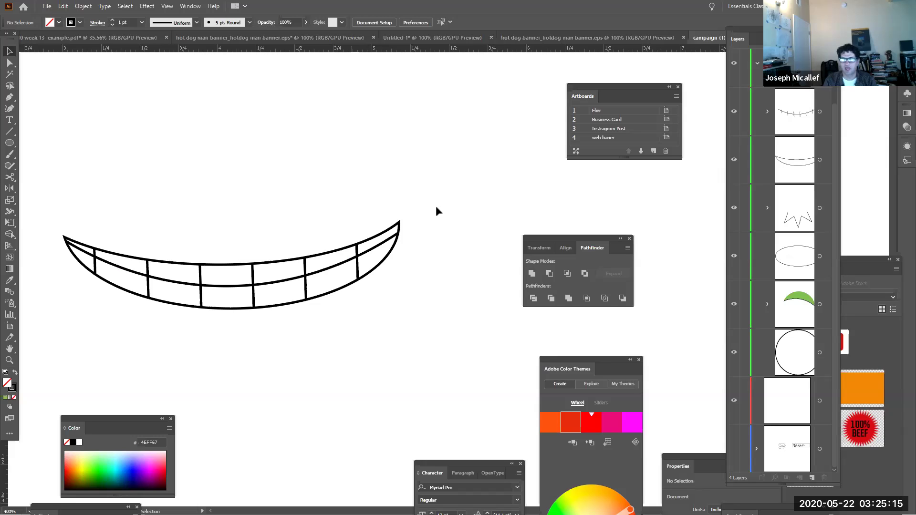
click(735, 161)
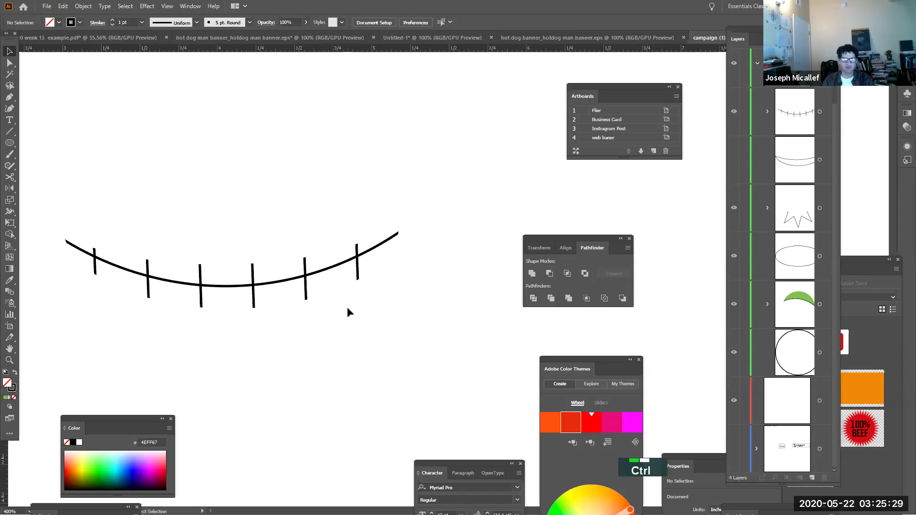
Undo the hiding, the clipping mask, the crescent duplicate and the compound path
key(ctrl+z)
key(ctrl+z)
key(ctrl+z)
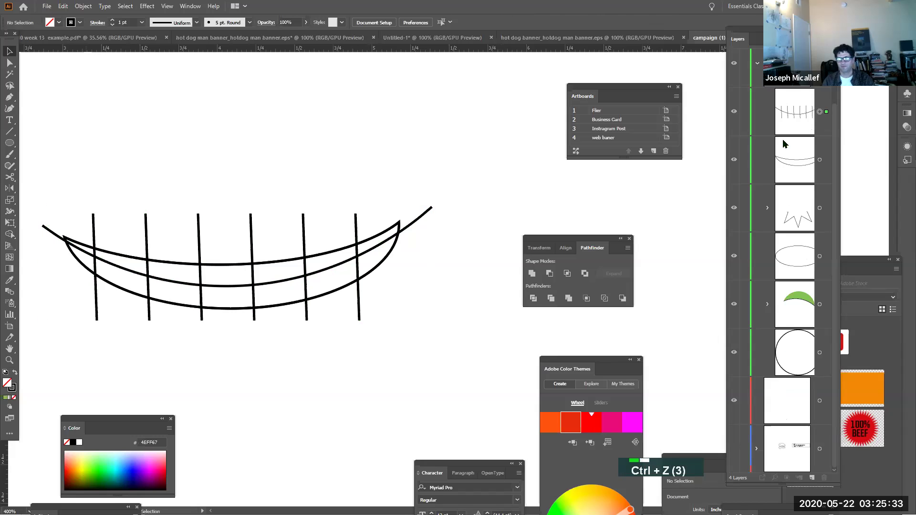
key(ctrl+z)
Duplicate the mouth crescent and move one crescent above the curve and all tooth lines in the stacking order
scroll(768, 234, down, 5)
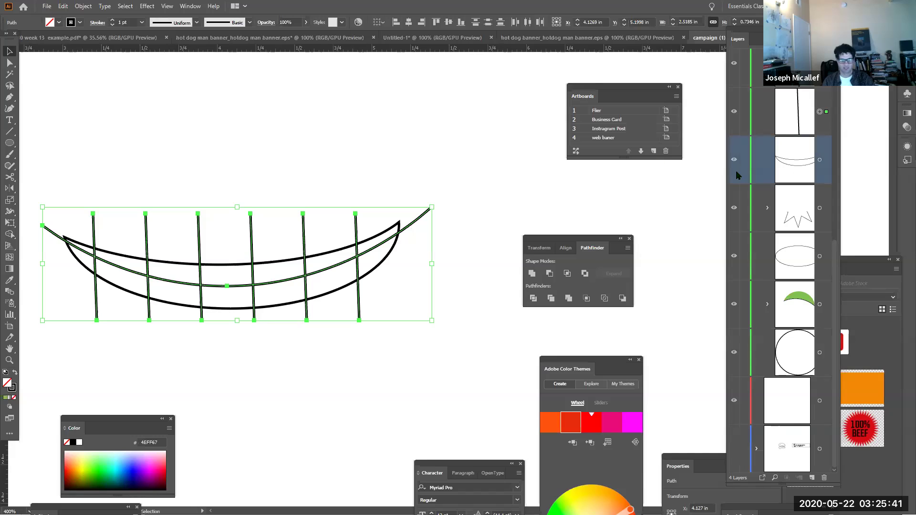
drag(811, 174, 796, 201)
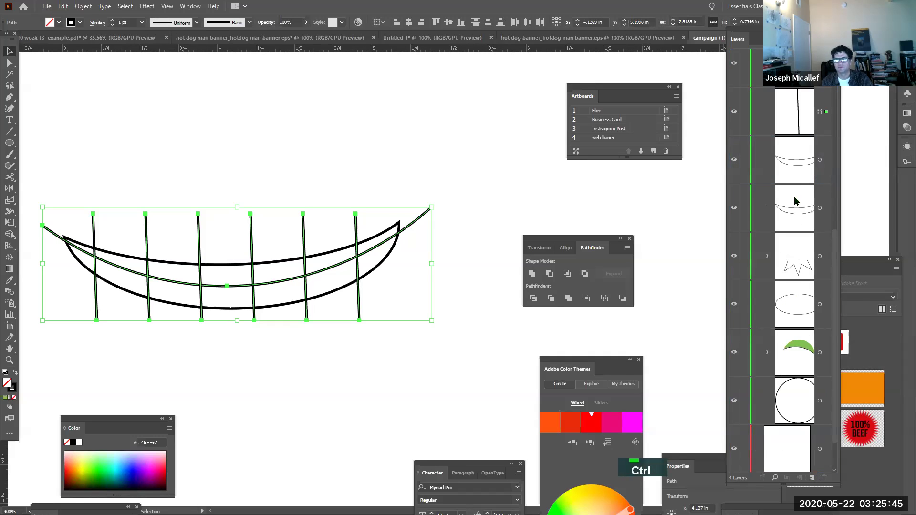
scroll(797, 203, up, 3)
scroll(797, 212, down, 2)
drag(801, 225, 793, 144)
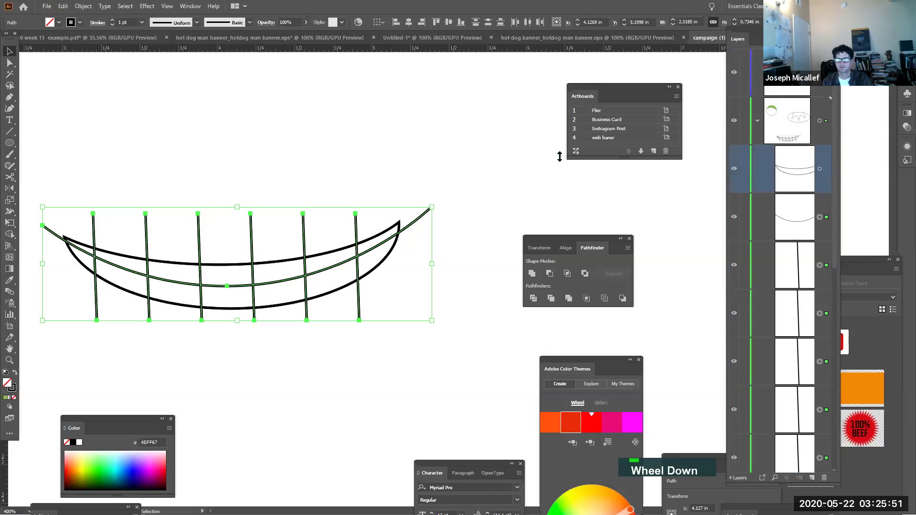
Select all the mouth artwork and make a clipping mask that trims the tooth lines and curve to the crescent
click(393, 246)
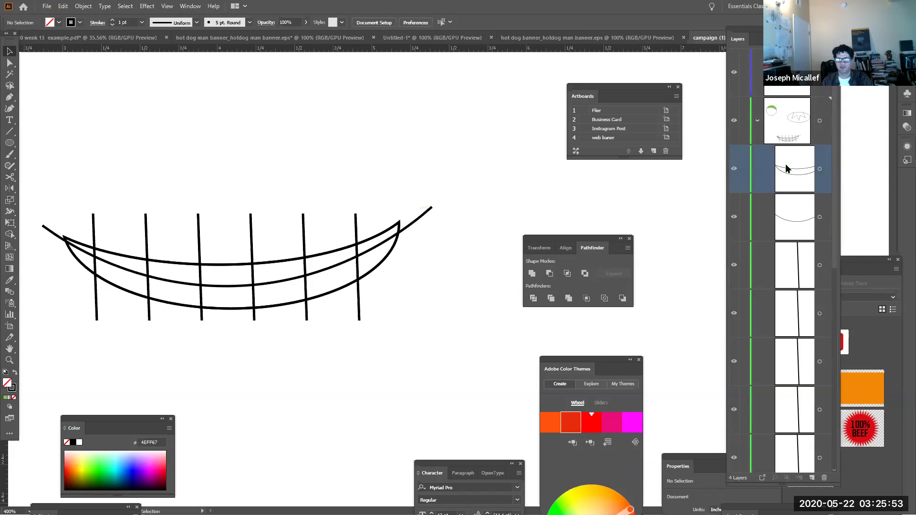
drag(40, 185, 437, 353)
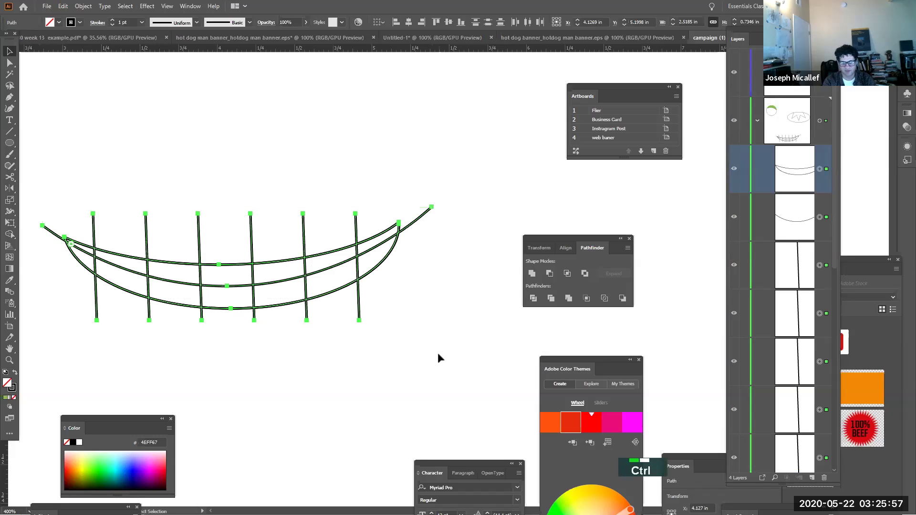
key(ctrl+7)
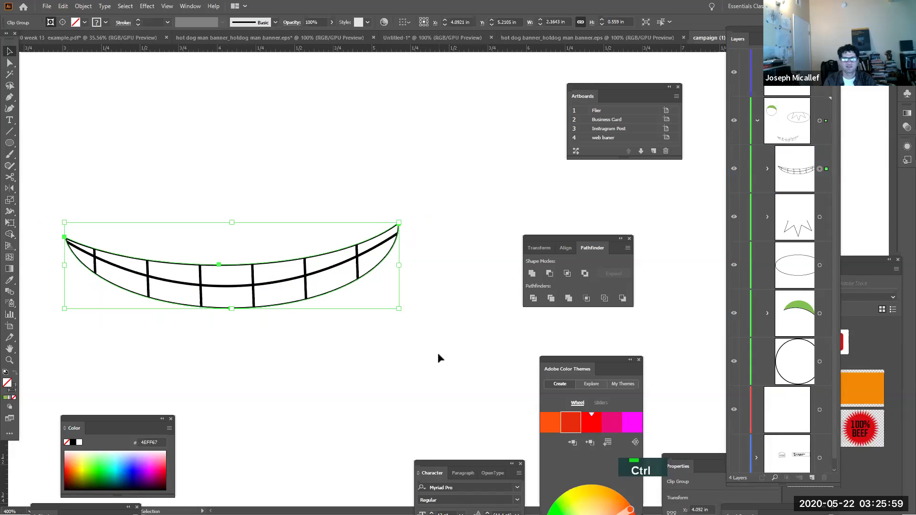
click(414, 372)
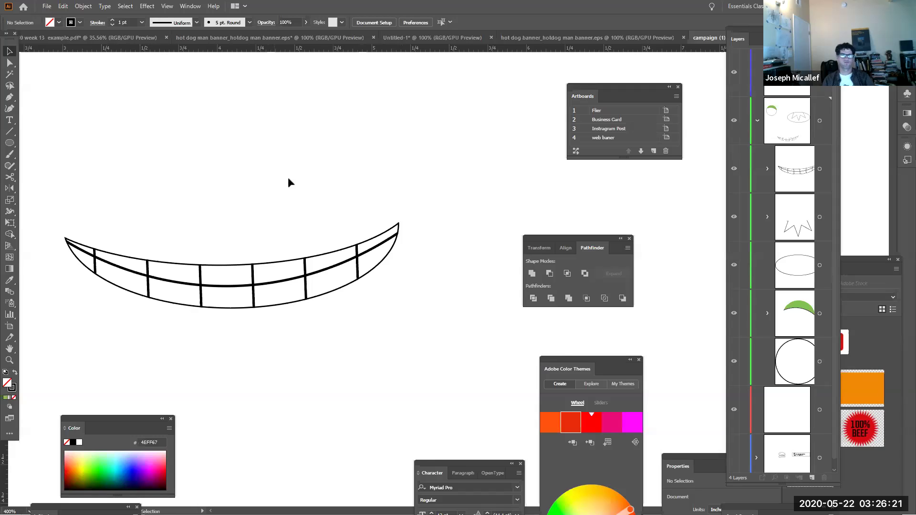
Move the clipped toothed mouth beneath the green-lidded eye, to about X 2.54 in, Y 4.33 in
key(ctrl+space)
ctrl+alt+super+click(315, 190)
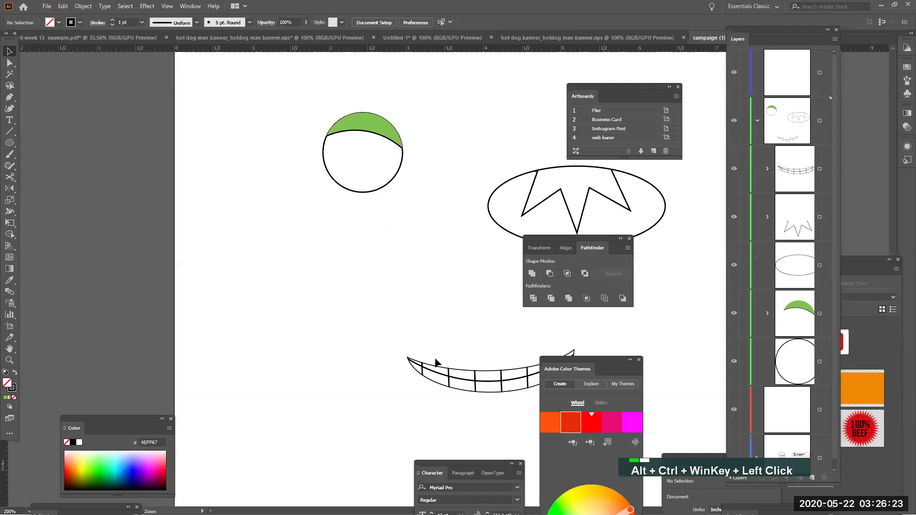
drag(447, 373, 326, 299)
key(ctrl)
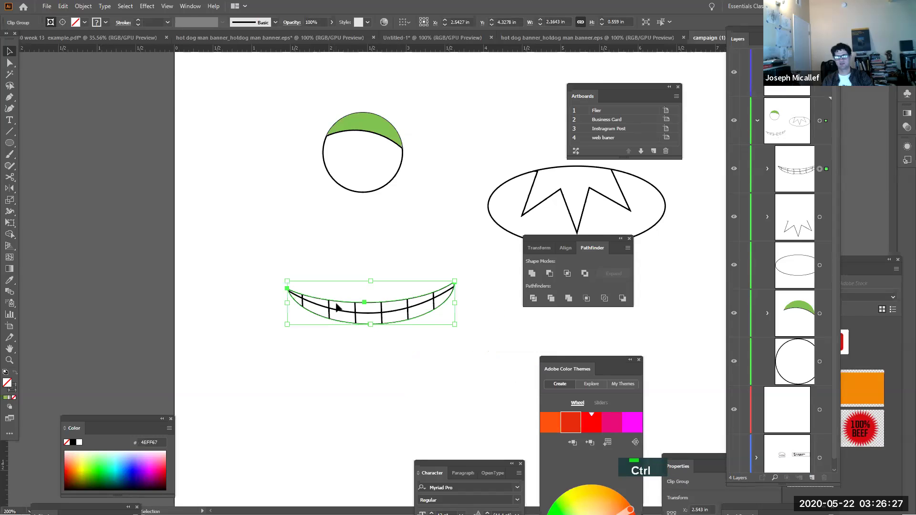
Move the green-lidded eye down above the mouth and copy it about 1.55 in alongside to make a pair of eyes
drag(374, 135, 334, 198)
key(alt)
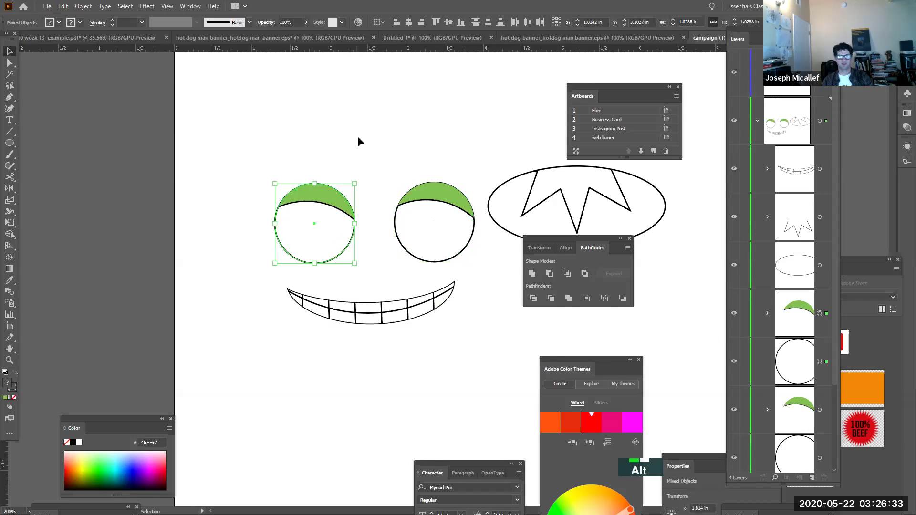
click(357, 137)
ctrl+click(399, 256)
drag(421, 231, 177, 199)
drag(271, 208, 272, 207)
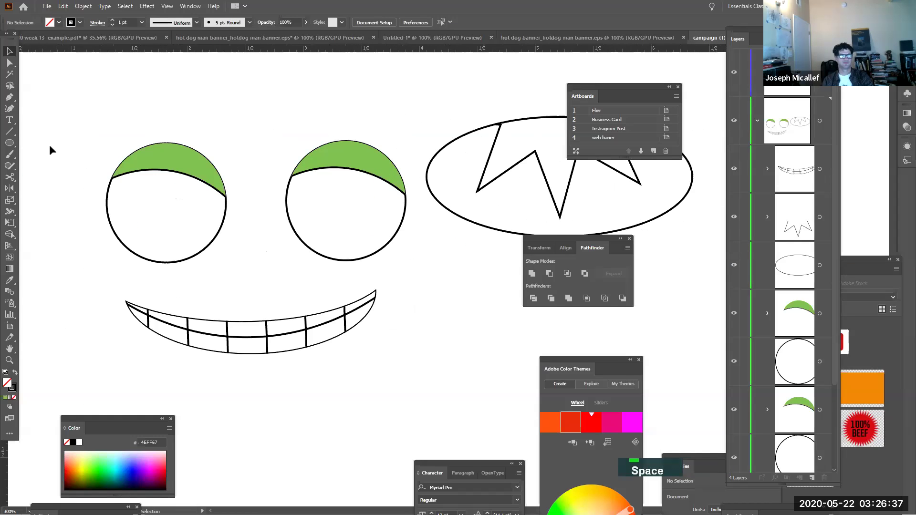
Draw an upright oval pupil inside each green-lidded eye, the second about 0.35 in wide and 0.51 in tall
drag(8, 148, 48, 166)
drag(147, 188, 189, 243)
drag(324, 196, 366, 256)
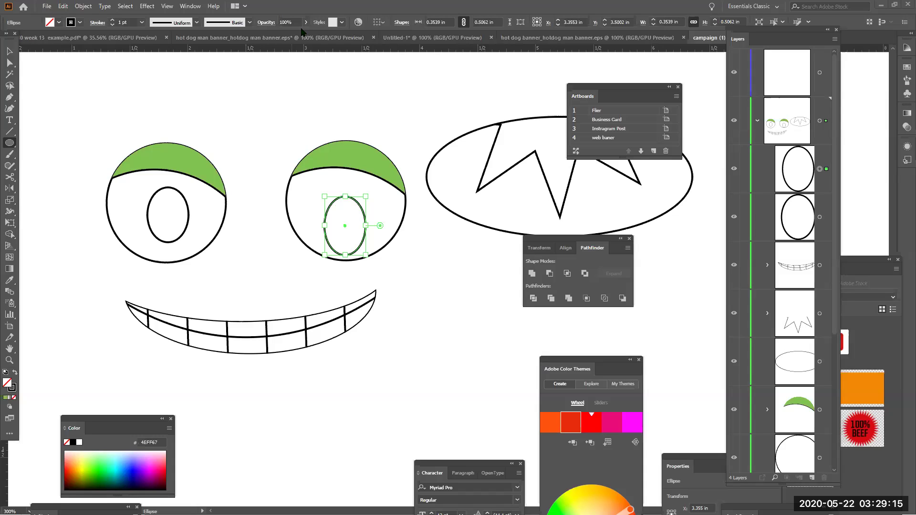
Switch to the Movies & TV window and play the hot dog banner_hotdog man banner video
key(alt+Tab)
key(alt+Tab)
key(alt+Tab)
key(alt)
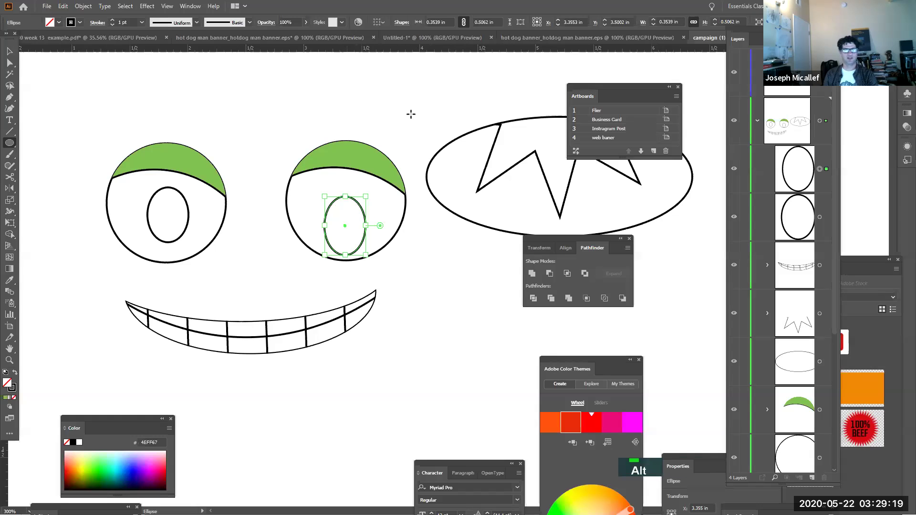
key(alt+Tab)
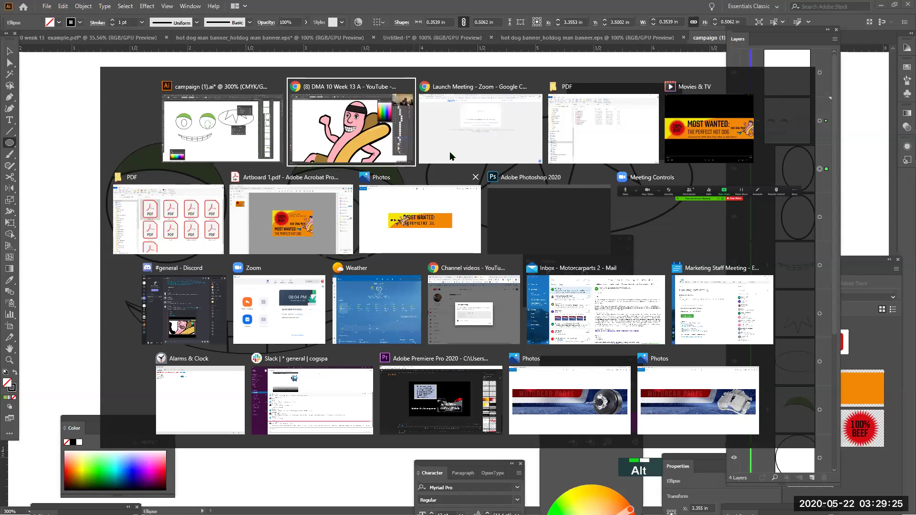
click(709, 128)
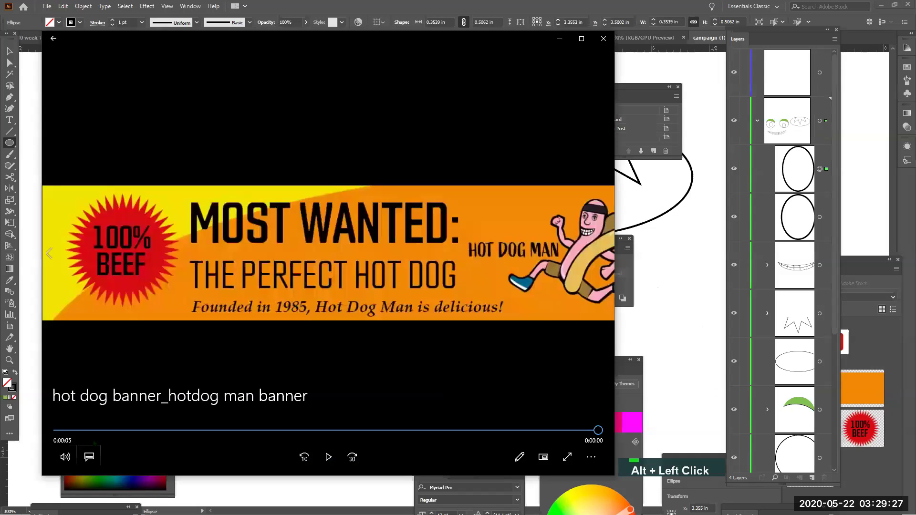
click(328, 456)
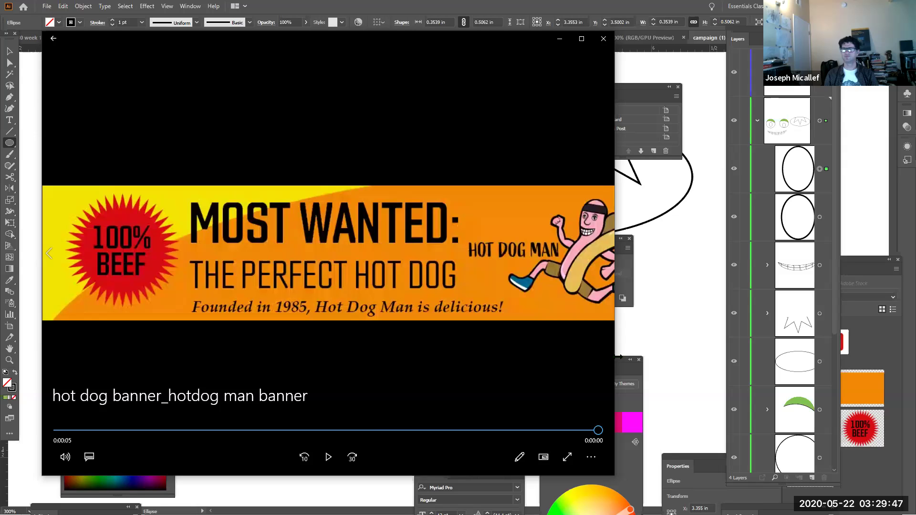
Widen the video player window and scrub through the banner animation to the point where Hot Dog Man runs in
drag(615, 357, 693, 356)
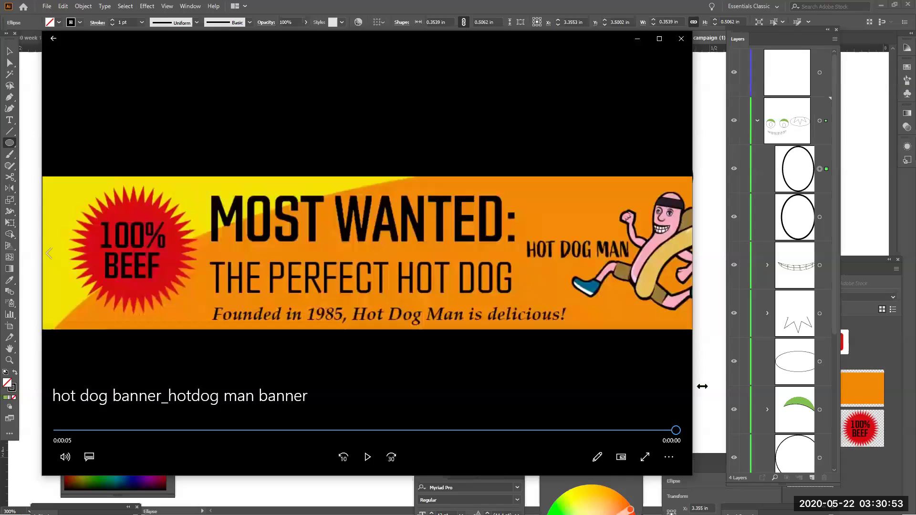
drag(696, 386, 823, 363)
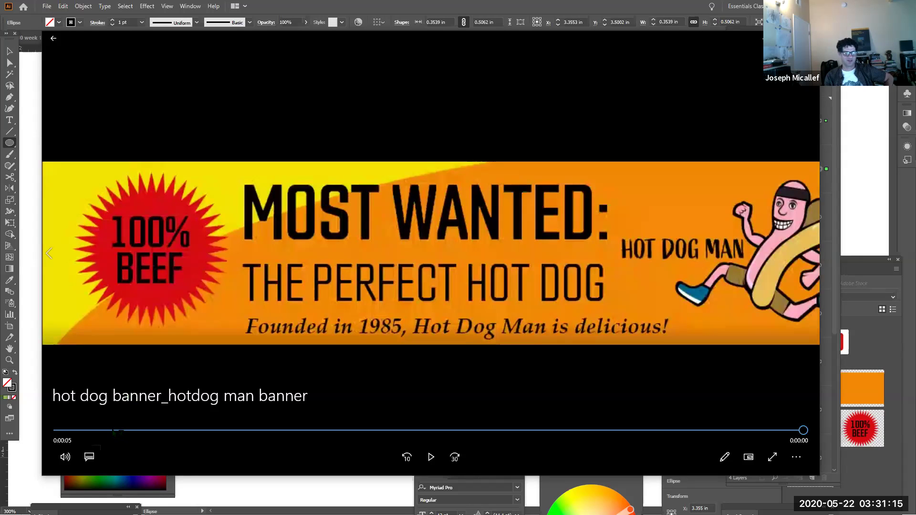
drag(320, 438, 655, 439)
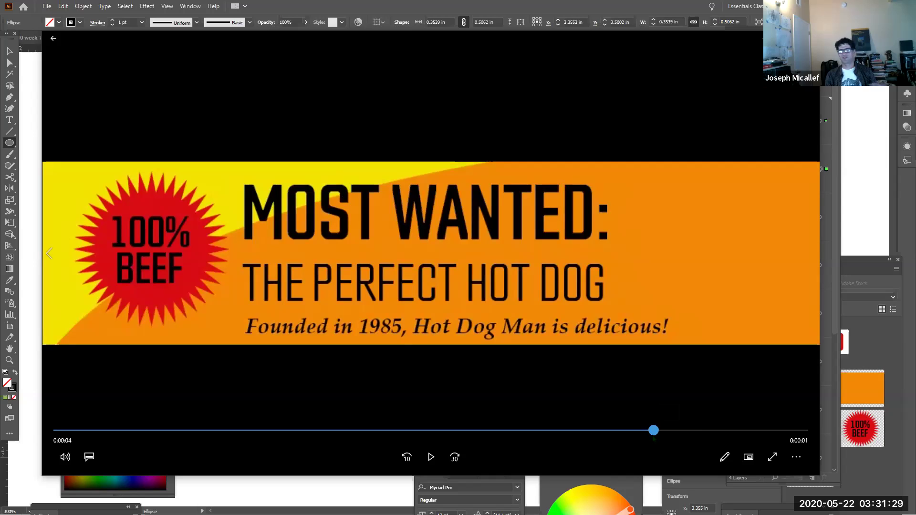
drag(654, 436, 789, 437)
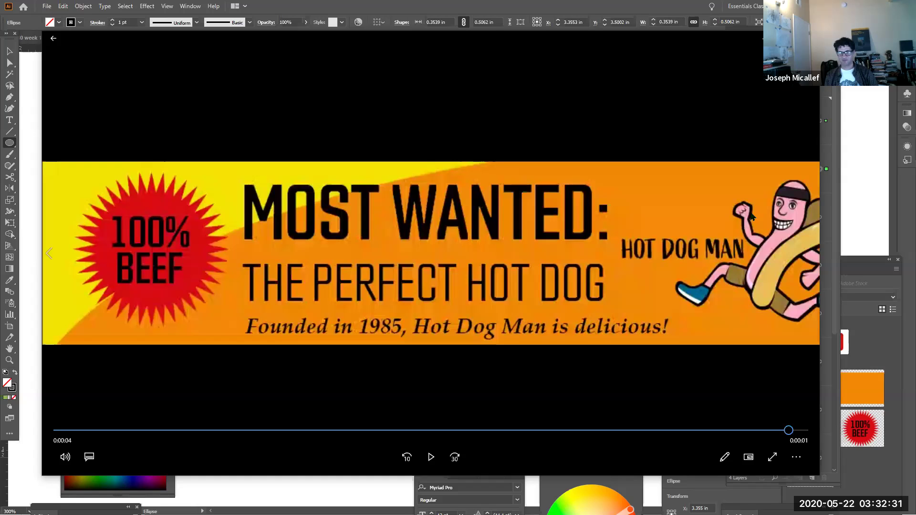
Return to Illustrator and bring the dma 10 week 13 example.pdf document to the front
key(alt+Tab)
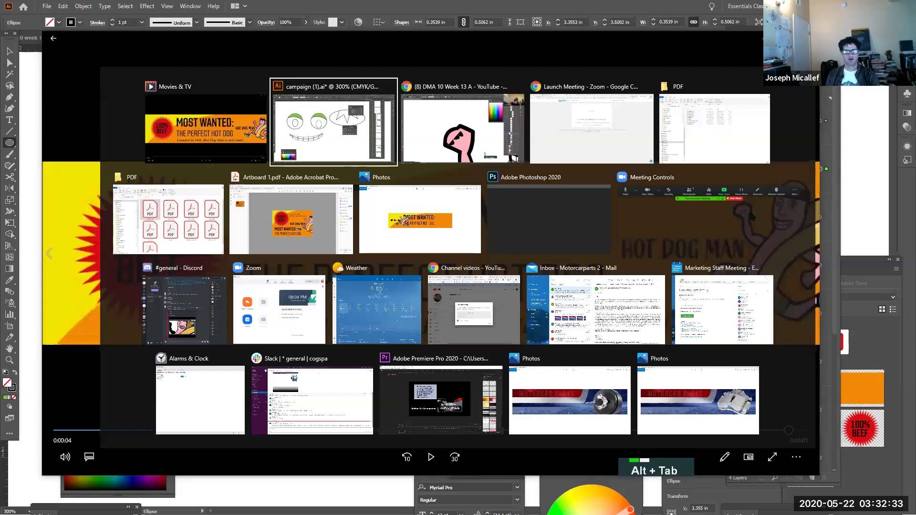
key(alt+Tab)
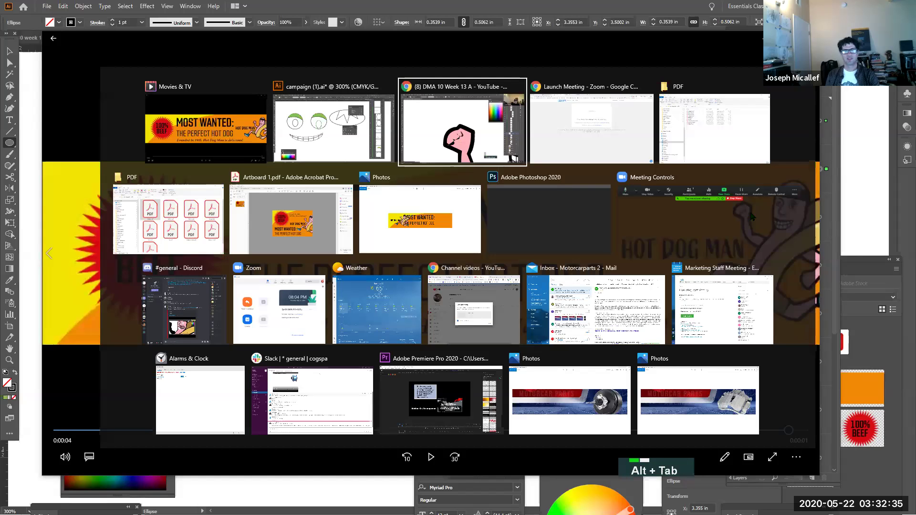
alt+click(209, 125)
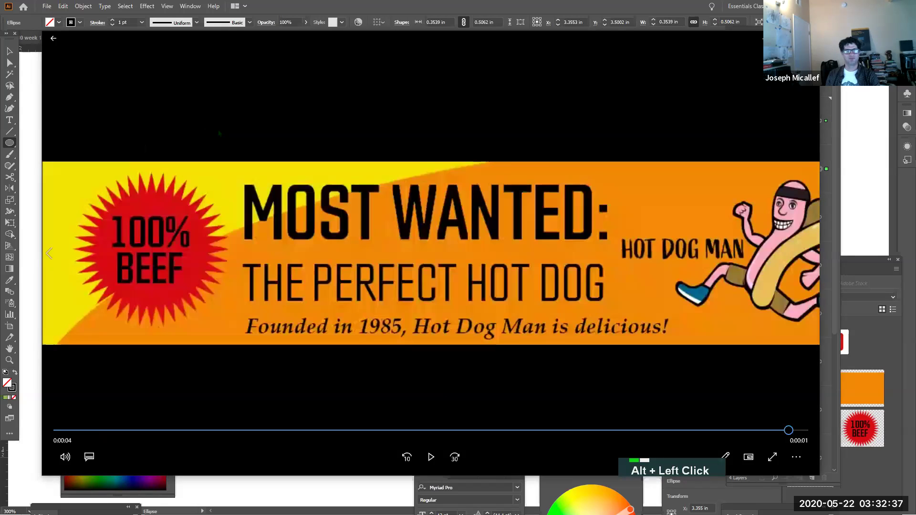
key(alt+Tab)
key(alt+Tab)
alt+click(358, 117)
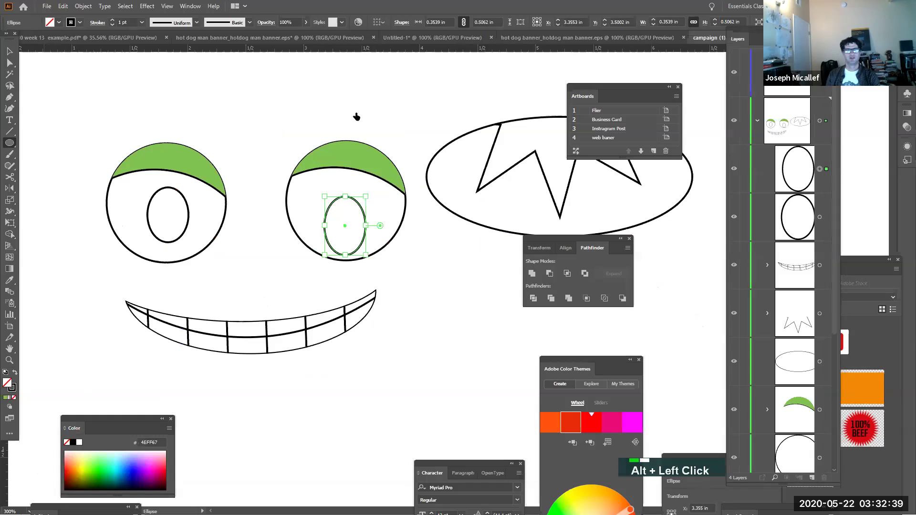
click(65, 38)
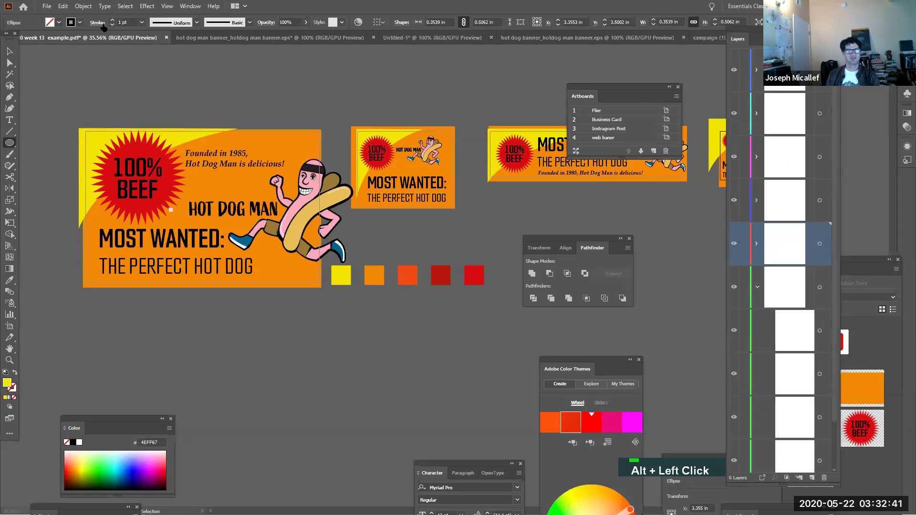
Start saving the document as an Adobe PDF using artboards, with the range limited to artboard 1
click(47, 6)
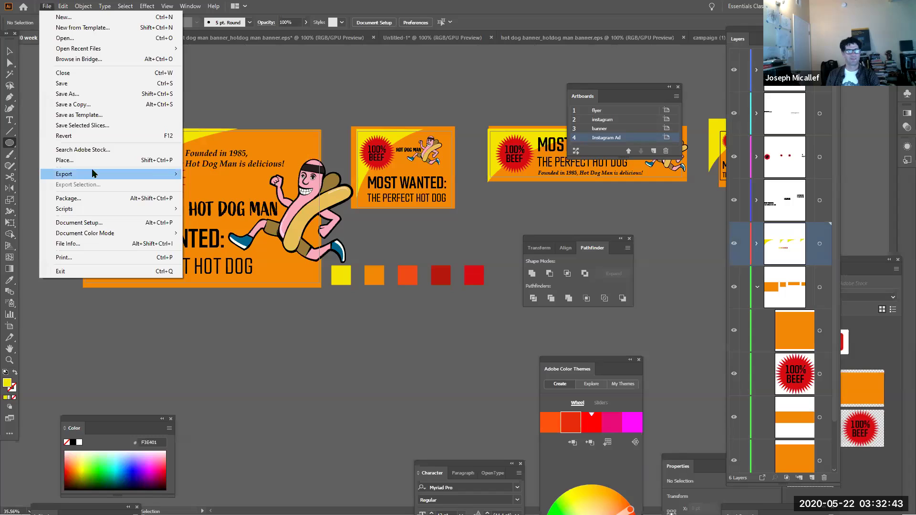
mouse_move(95, 174)
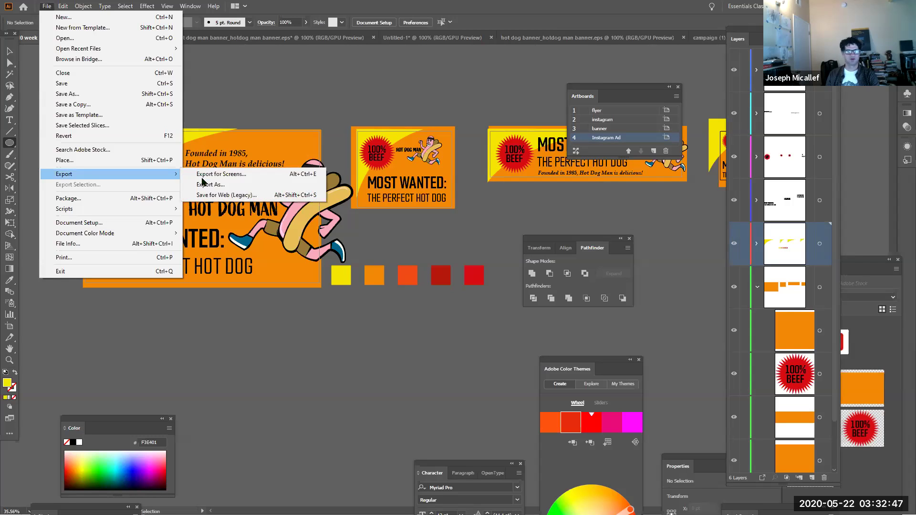
click(99, 95)
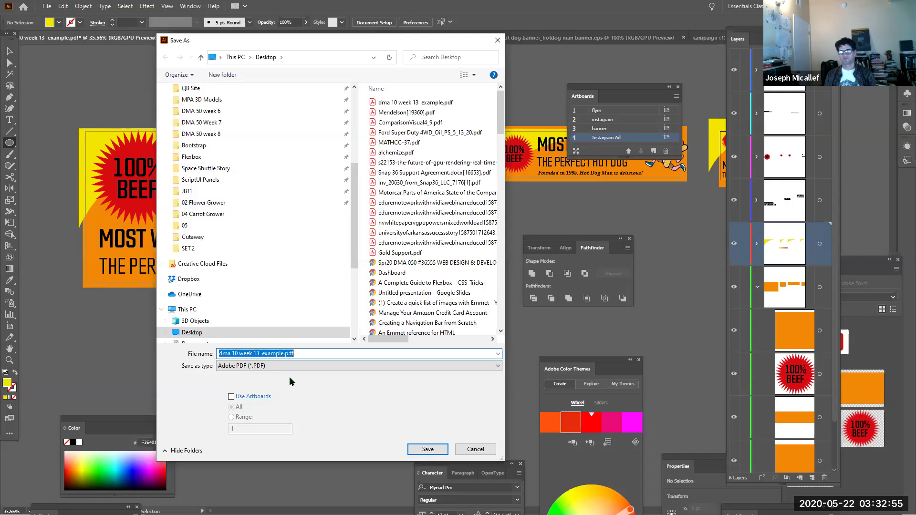
click(231, 397)
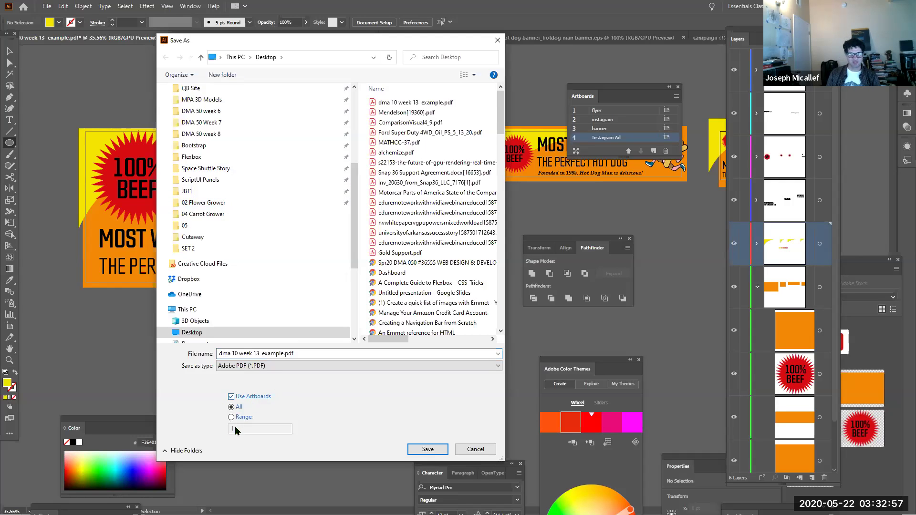
click(234, 418)
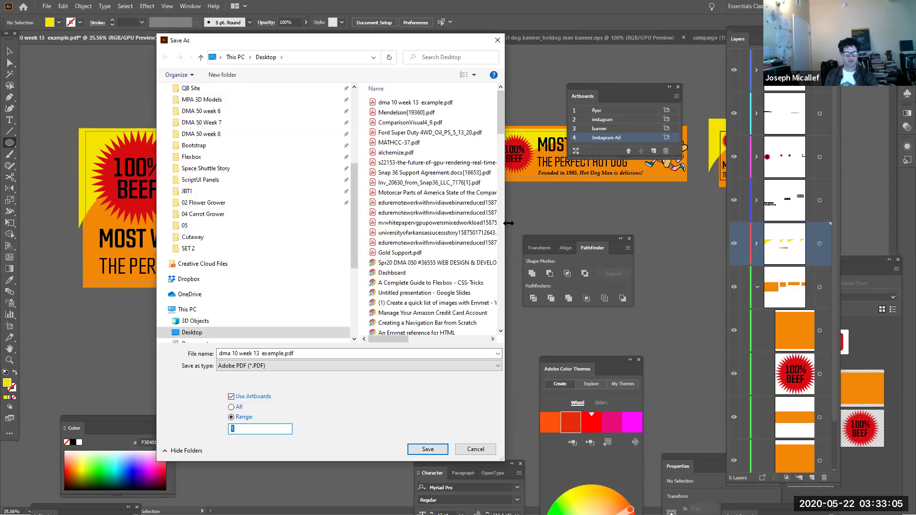
text(1)
click(308, 354)
click(286, 354)
drag(284, 354, 263, 351)
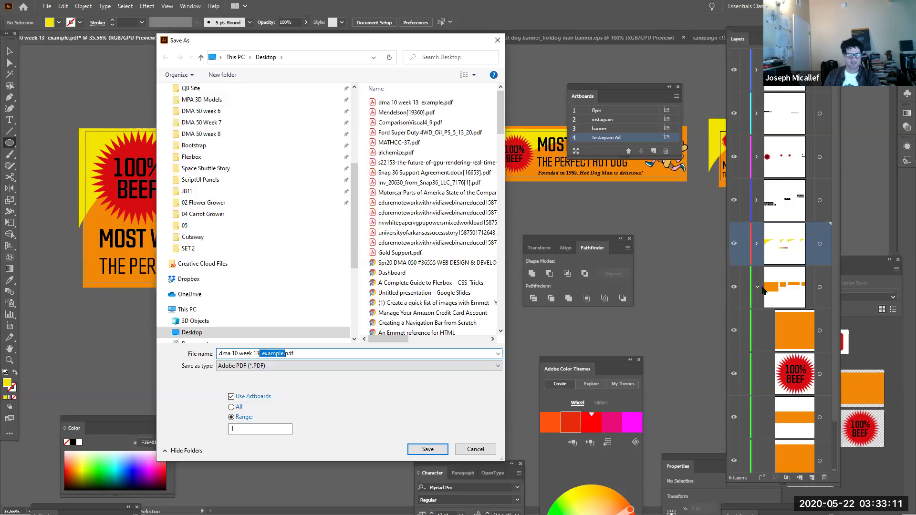
text(flyu)
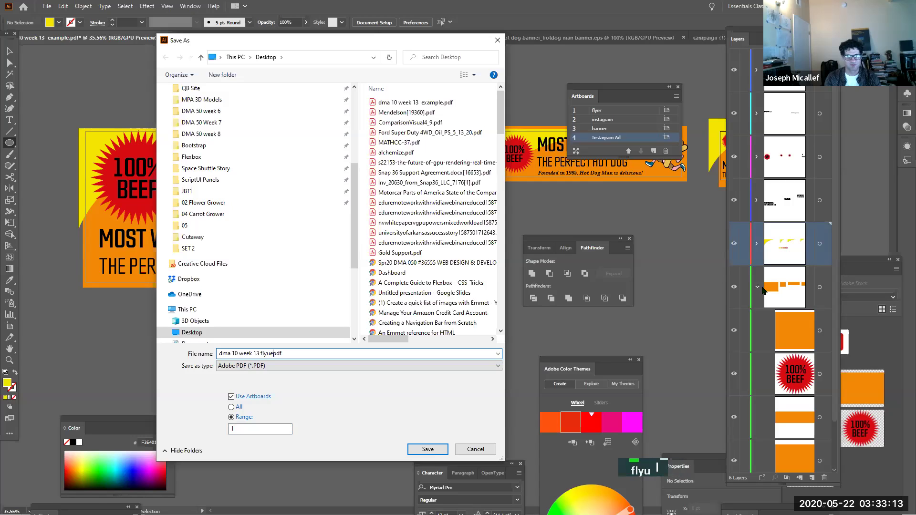
key(BackSpace)
text(er)
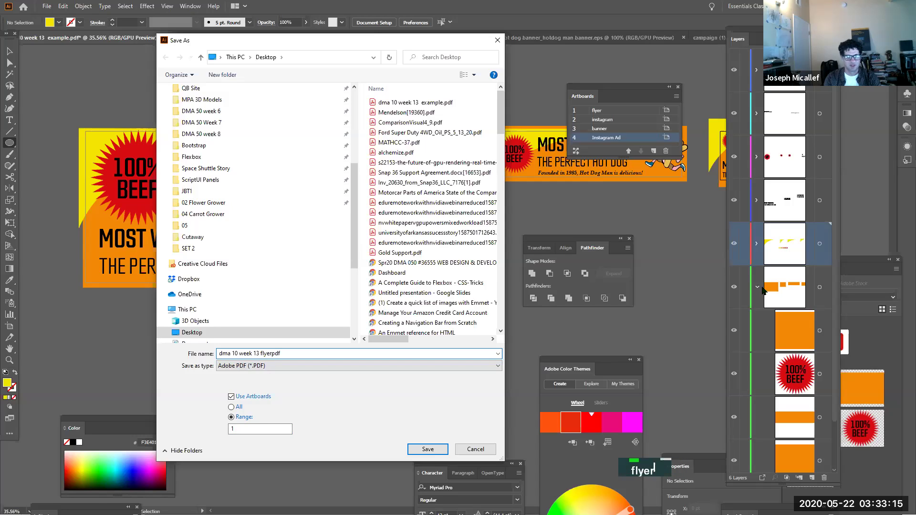
Replace the whole file name with most wanted flyer.pdf
key(BackSpace)
key(BackSpace)
key(BackSpace)
key(BackSpace)
key(BackSpace)
key(BackSpace)
key(BackSpace)
key(BackSpace)
key(BackSpace)
key(BackSpace)
key(BackSpace)
key(BackSpace)
key(BackSpace)
key(BackSpace)
key(BackSpace)
key(BackSpace)
key(BackSpace)
key(BackSpace)
key(BackSpace)
key(BackSpace)
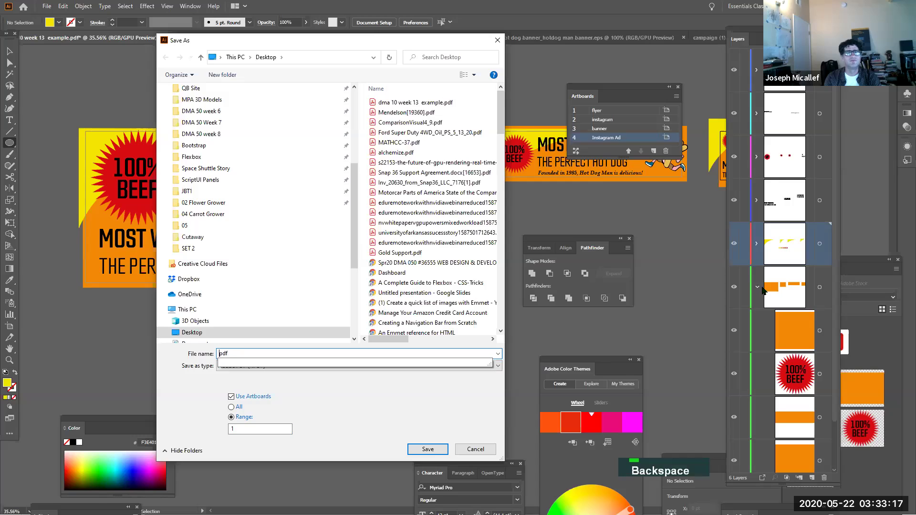
key(BackSpace)
text(most)
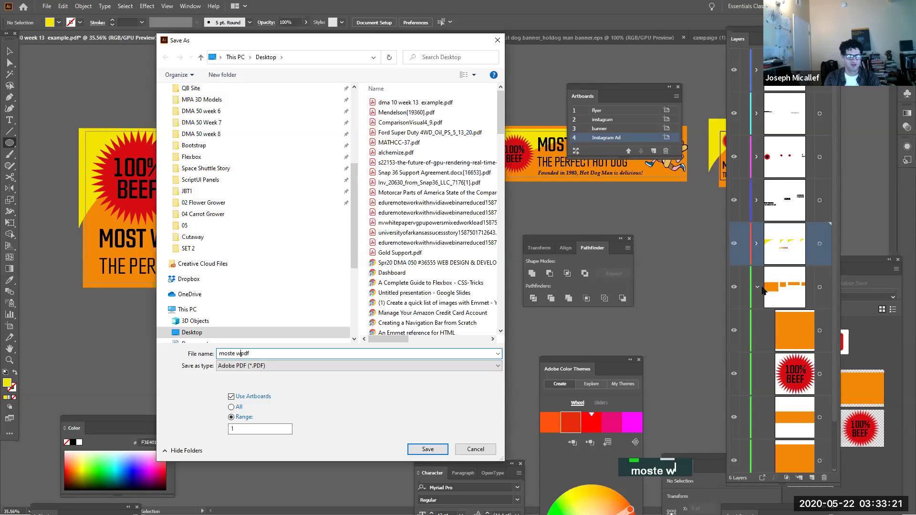
text( wanted flyuer)
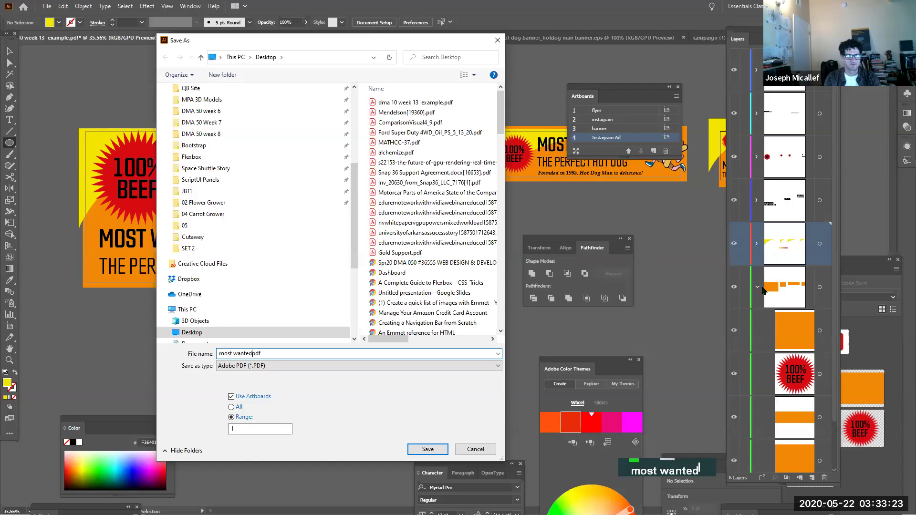
key(BackSpace)
key(BackSpace)
key(BackSpace)
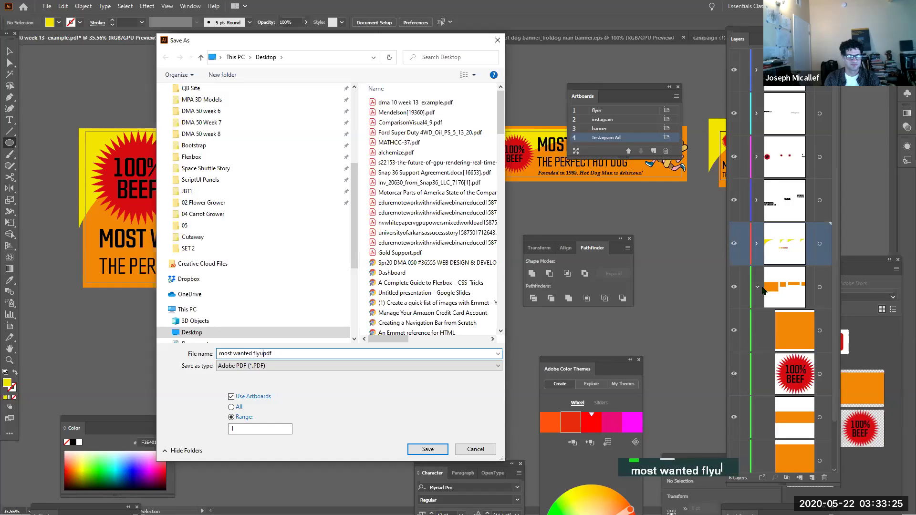
text(er.)
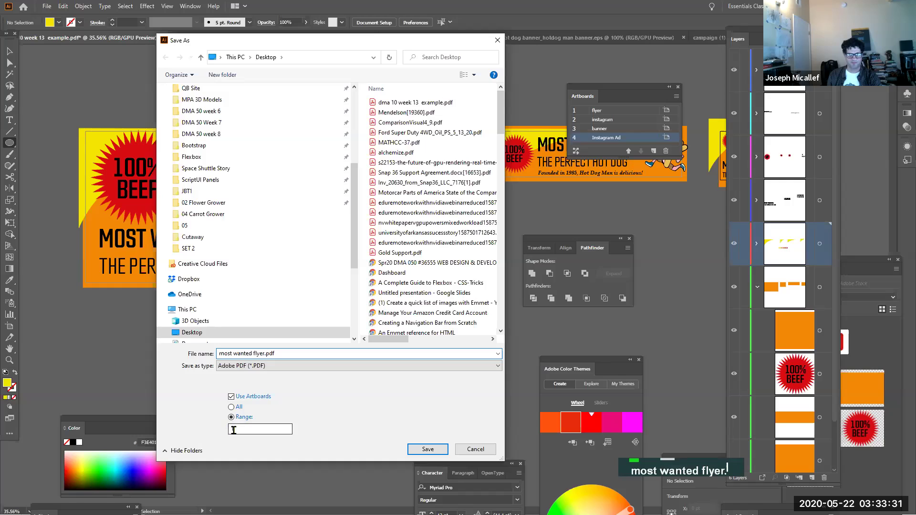
Save the flyer PDF with the Smallest File Size preset and accept saving without Illustrator editing capabilities
click(414, 450)
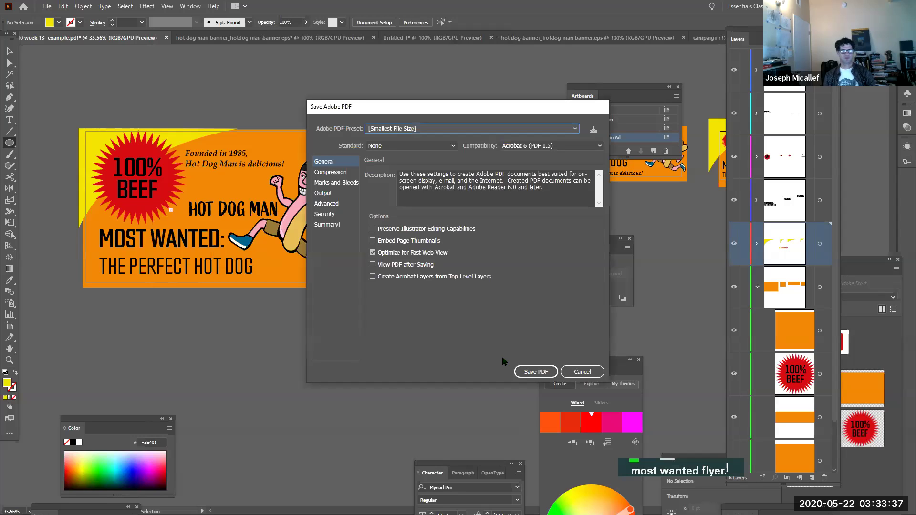
click(533, 372)
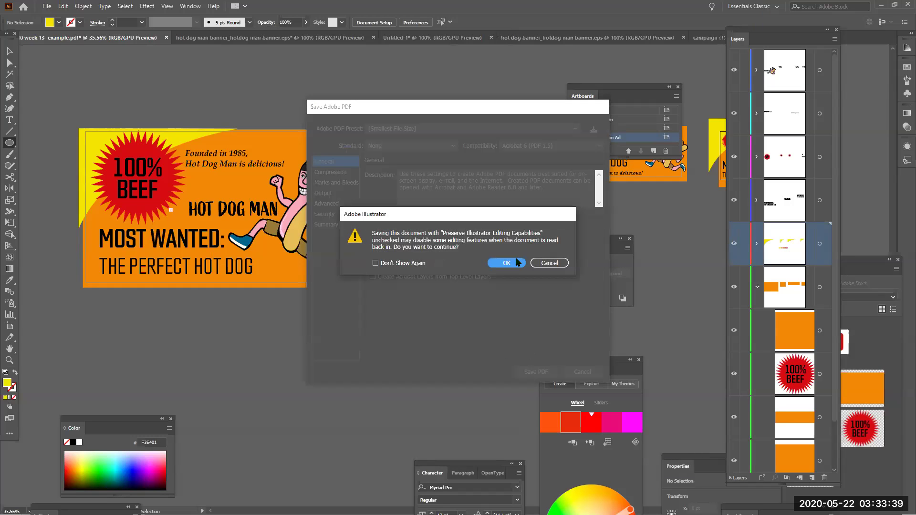
click(516, 259)
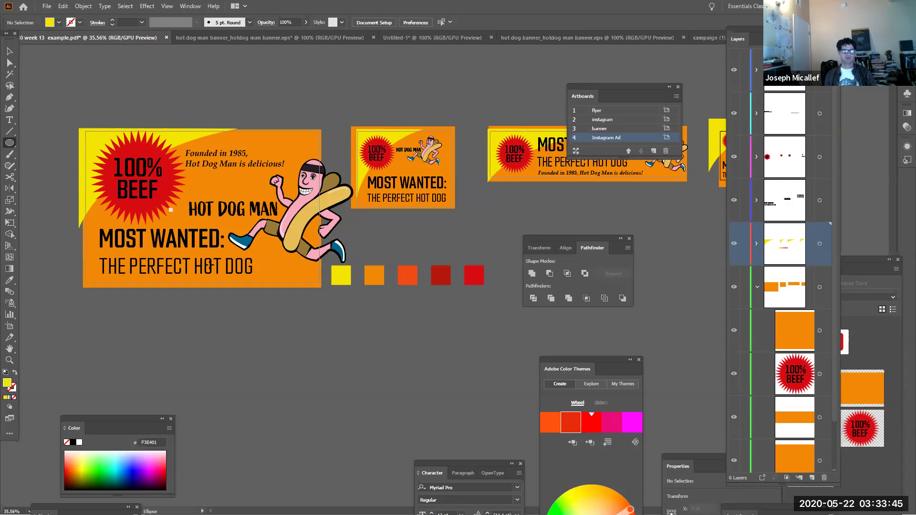
Go to the desktop and open most wanted flyer.pdf in Adobe Acrobat
key(alt+Tab)
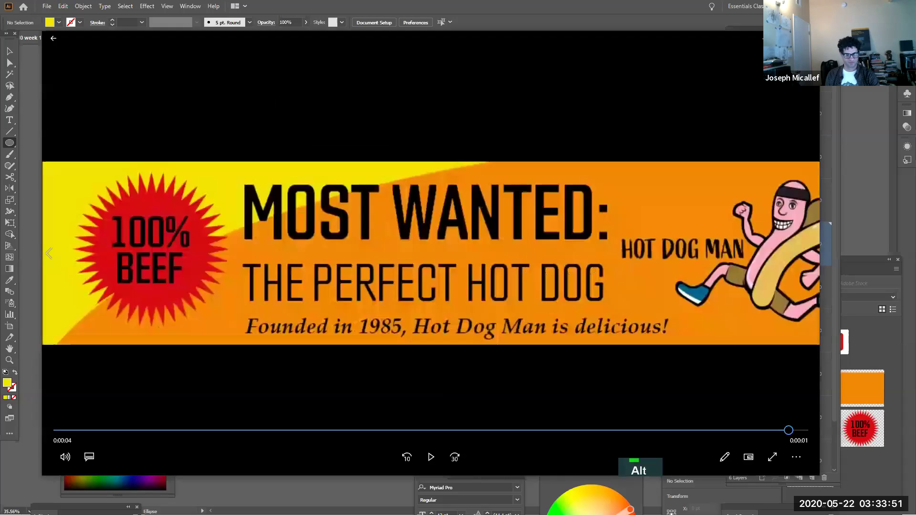
key(super)
key(super+d)
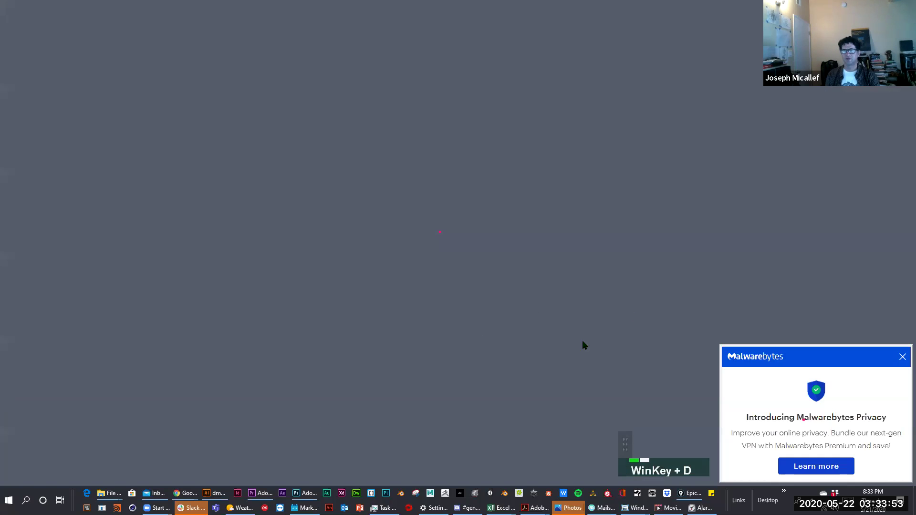
double_click(716, 249)
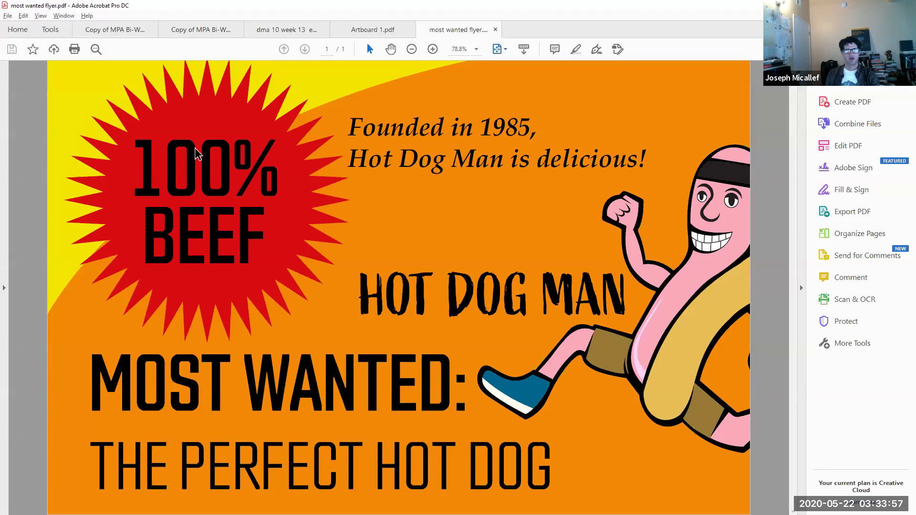
View the whole flyer page at 66.7% and show its page thumbnails, selecting page 1
scroll(368, 197, down, 1)
key(ctrl+space)
ctrl+alt+super+click(133, 229)
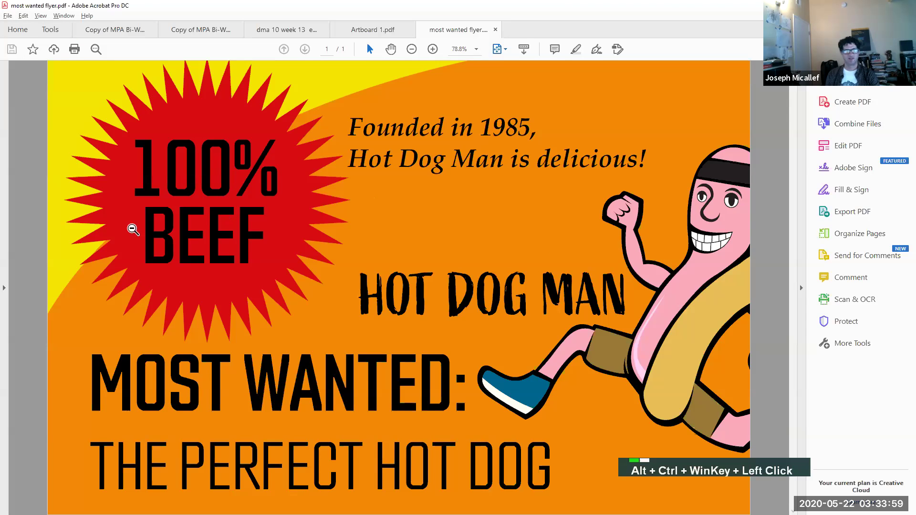
click(4, 290)
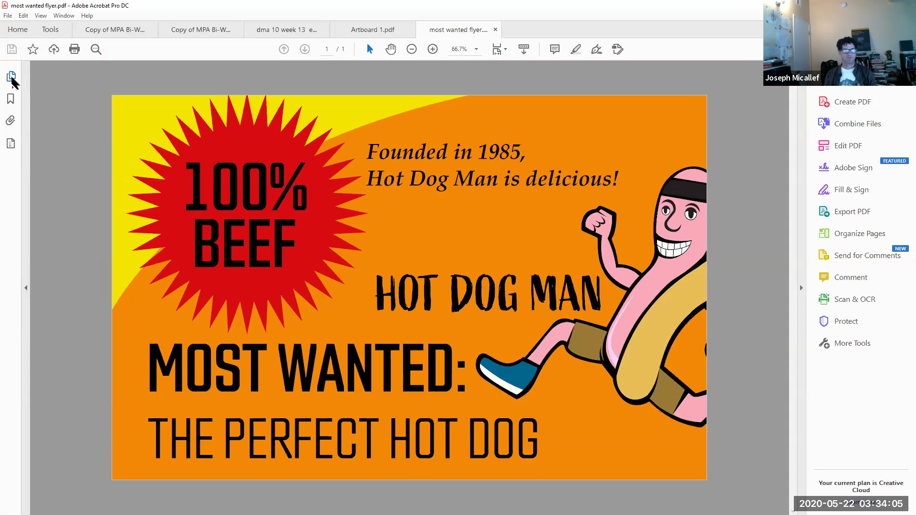
click(11, 78)
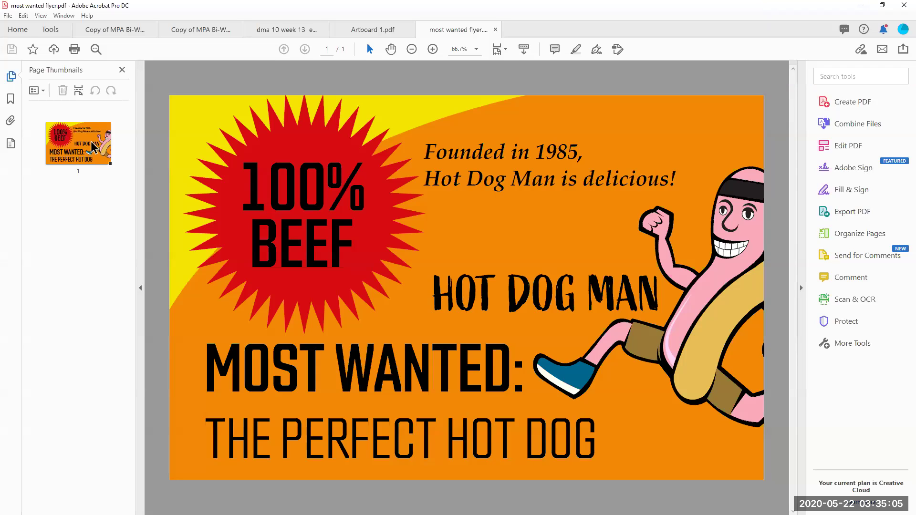
click(92, 145)
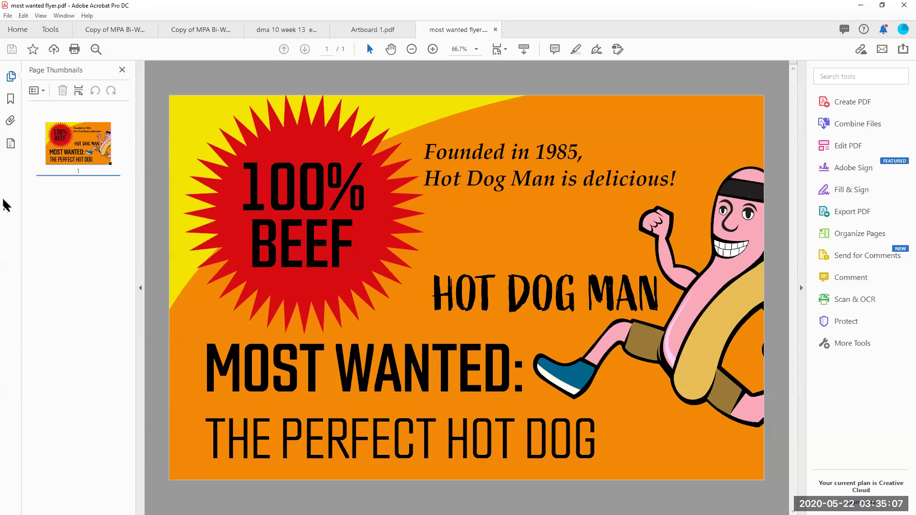